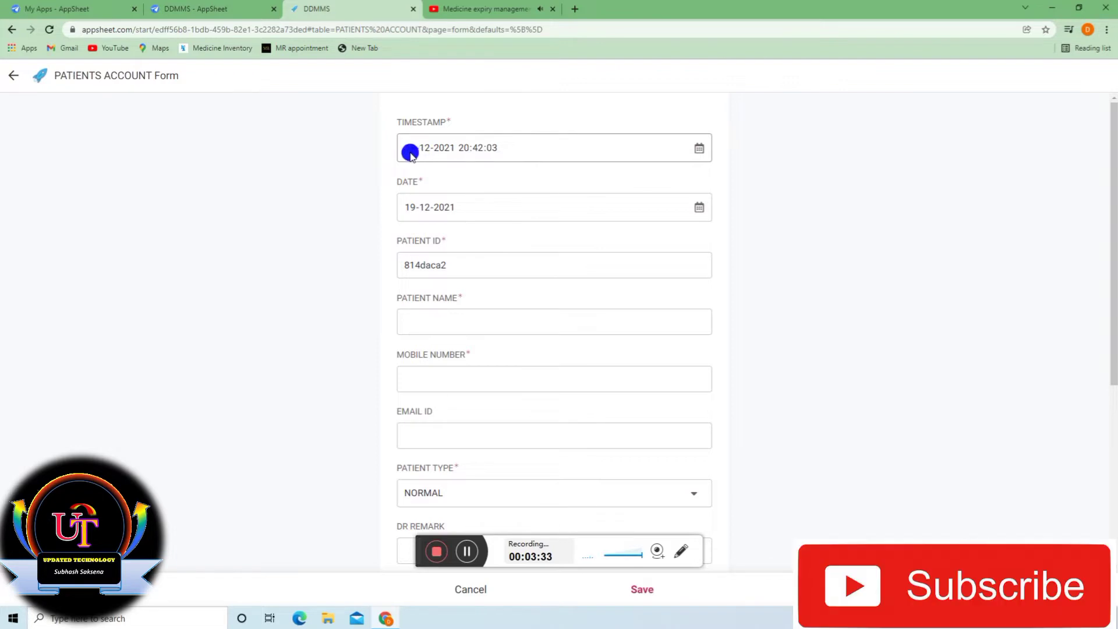
click(400, 205)
click(509, 140)
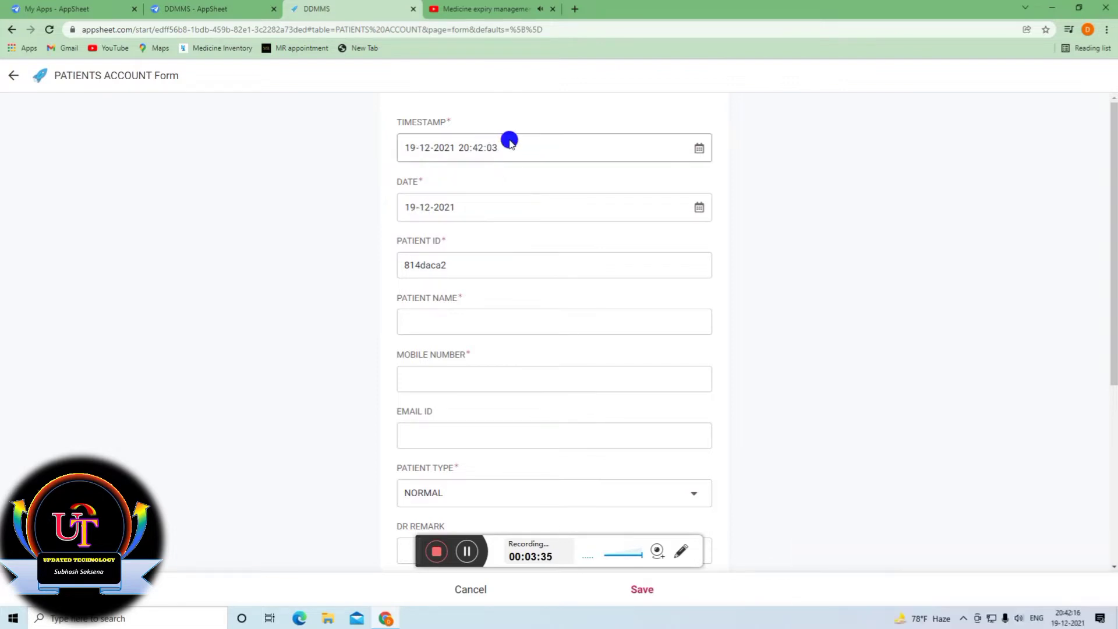
click(406, 210)
click(412, 270)
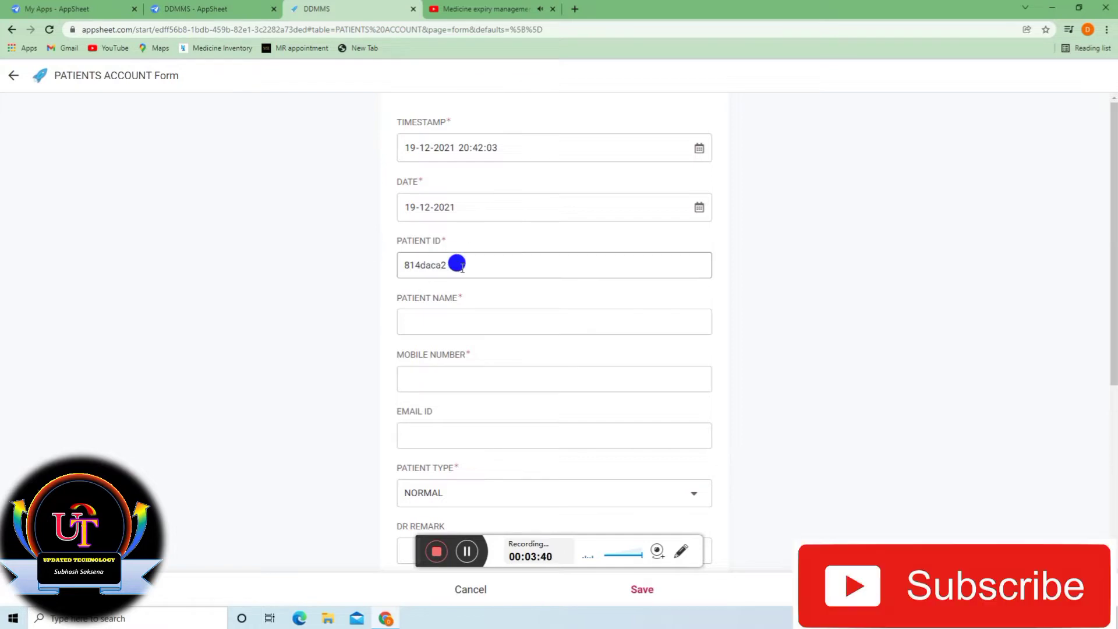
Enter the patient's name, mobile number and e-mail address in the patient account form.
scroll(453, 300, down, 1)
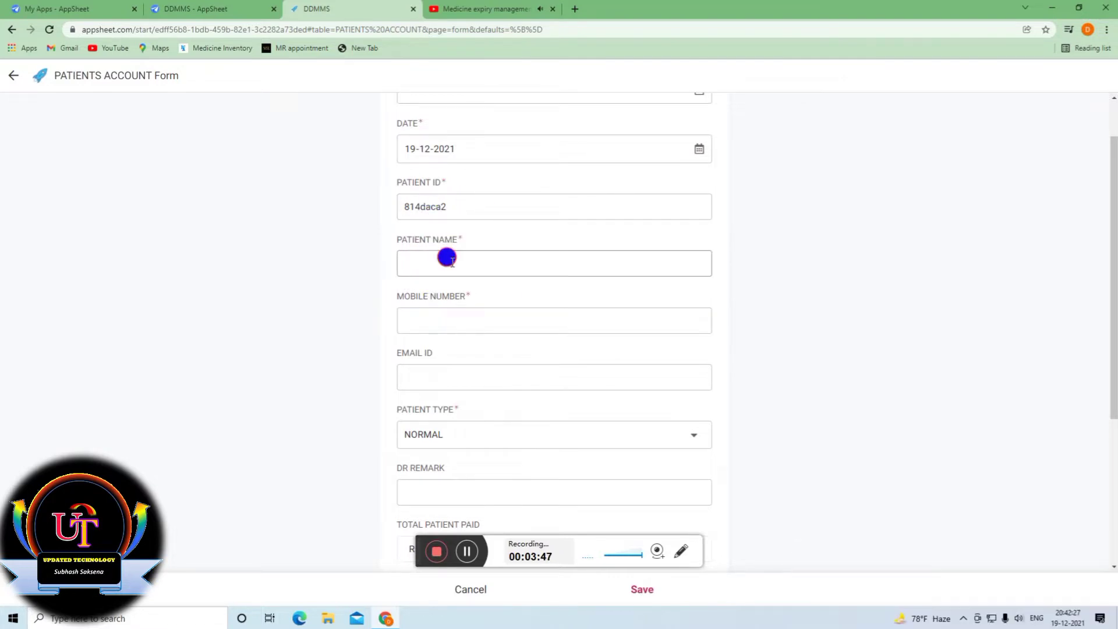
click(447, 256)
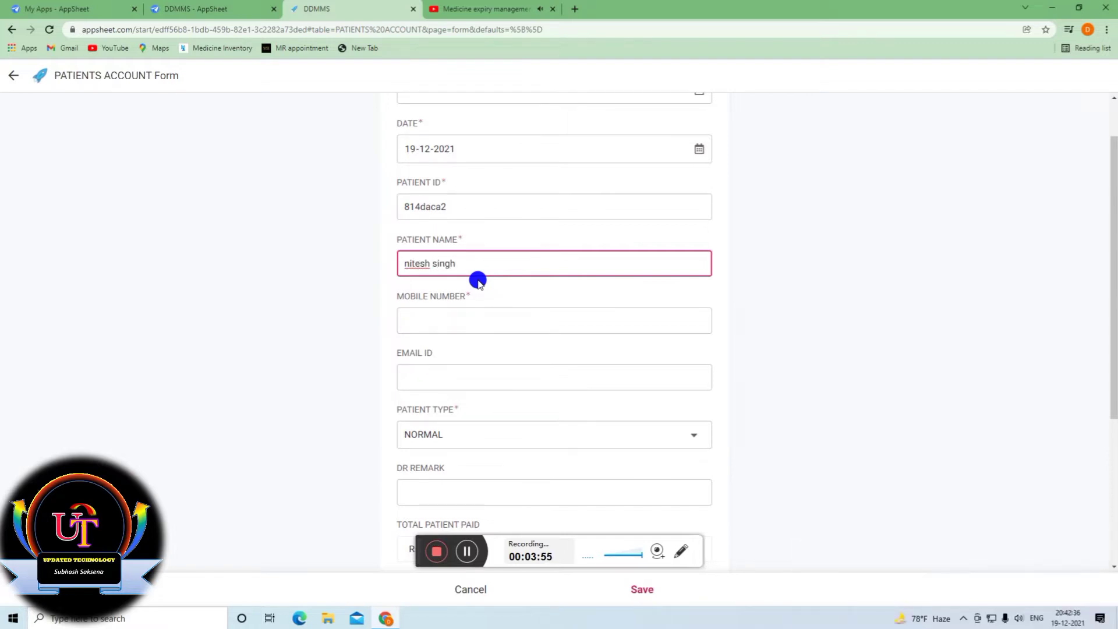
click(474, 326)
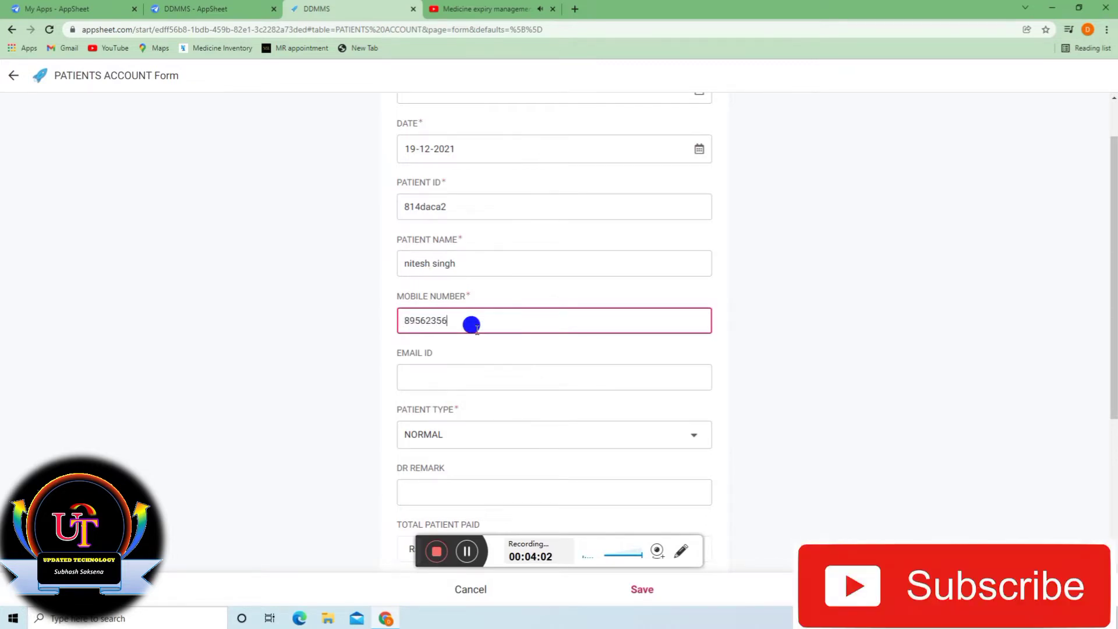
click(475, 381)
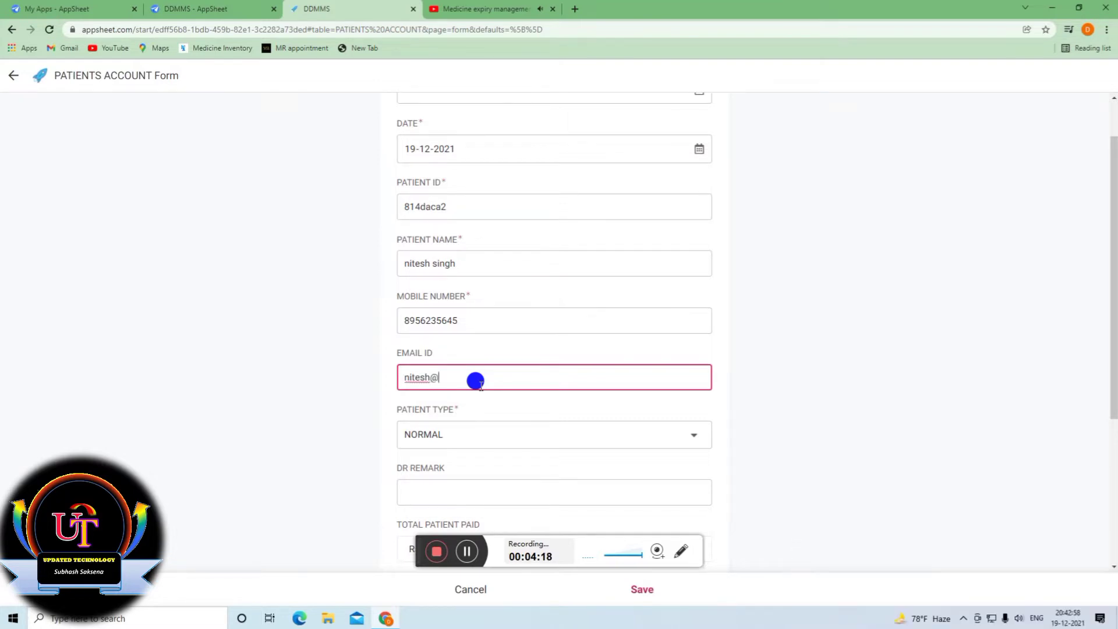
text(gmail.c)
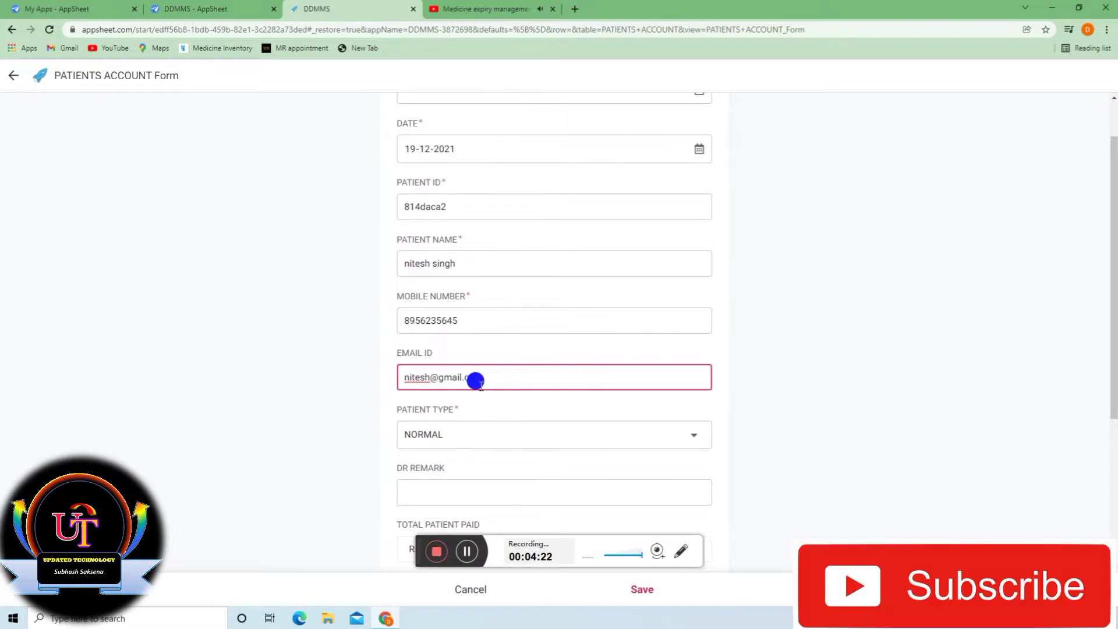
text(om)
Set the patient type to PLATINUM.
scroll(486, 434, down, 1)
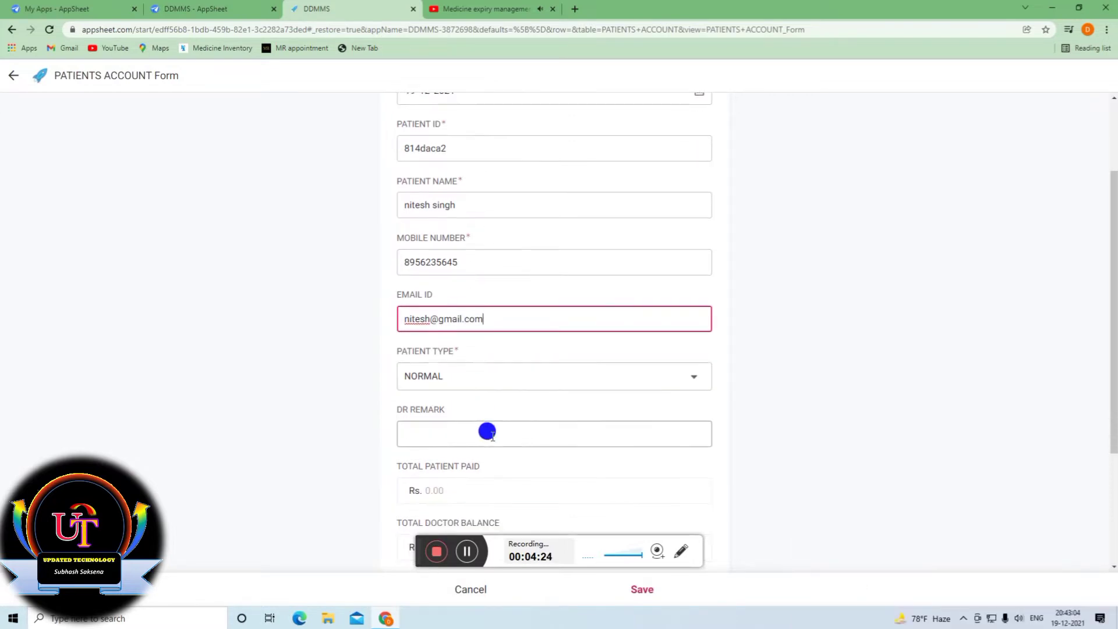
click(494, 375)
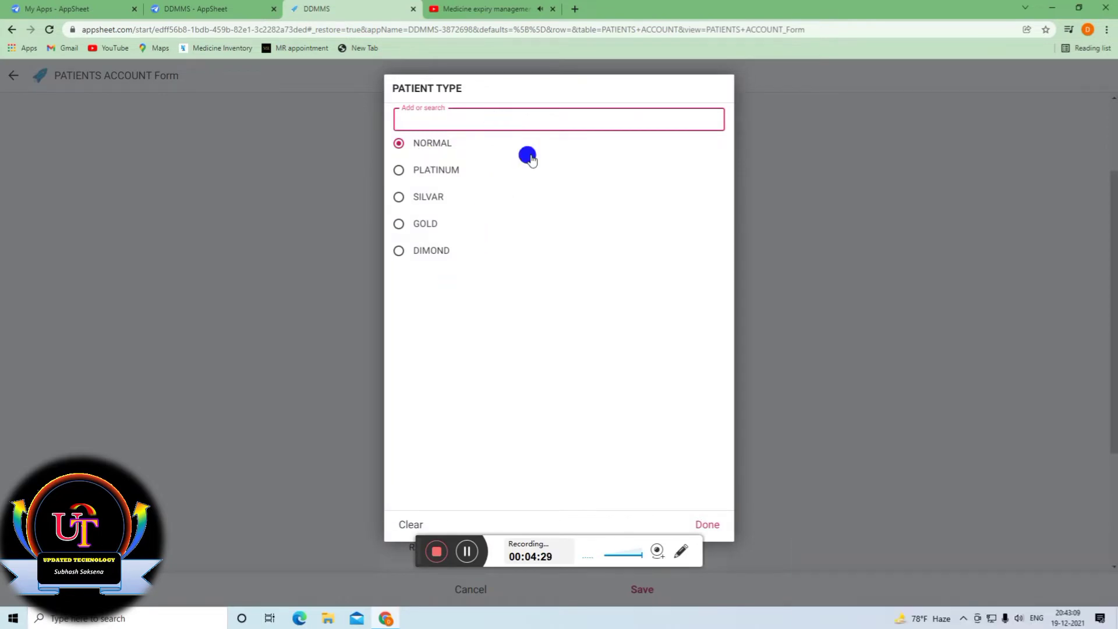
click(477, 169)
scroll(536, 384, down, 1)
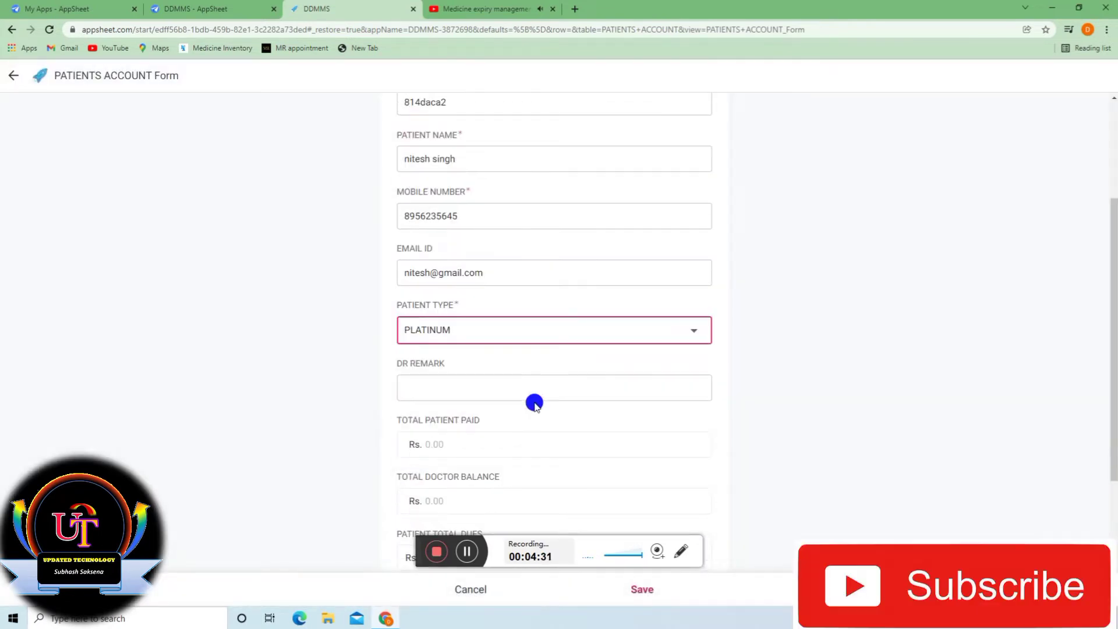
Change the patient type back to NORMAL and confirm the selection.
click(523, 378)
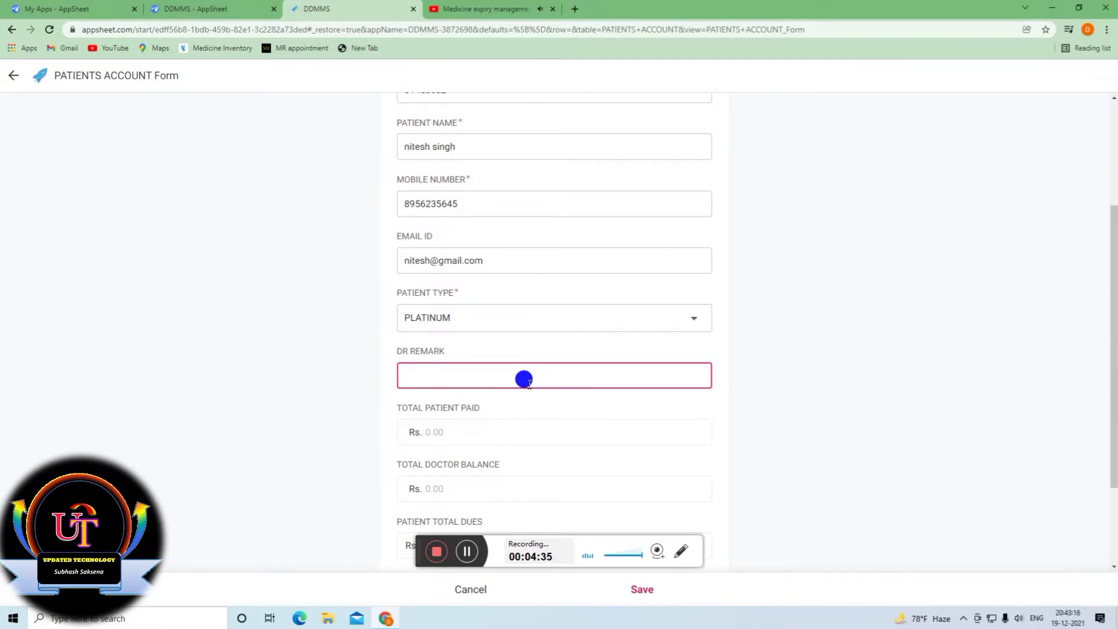
click(598, 315)
click(473, 147)
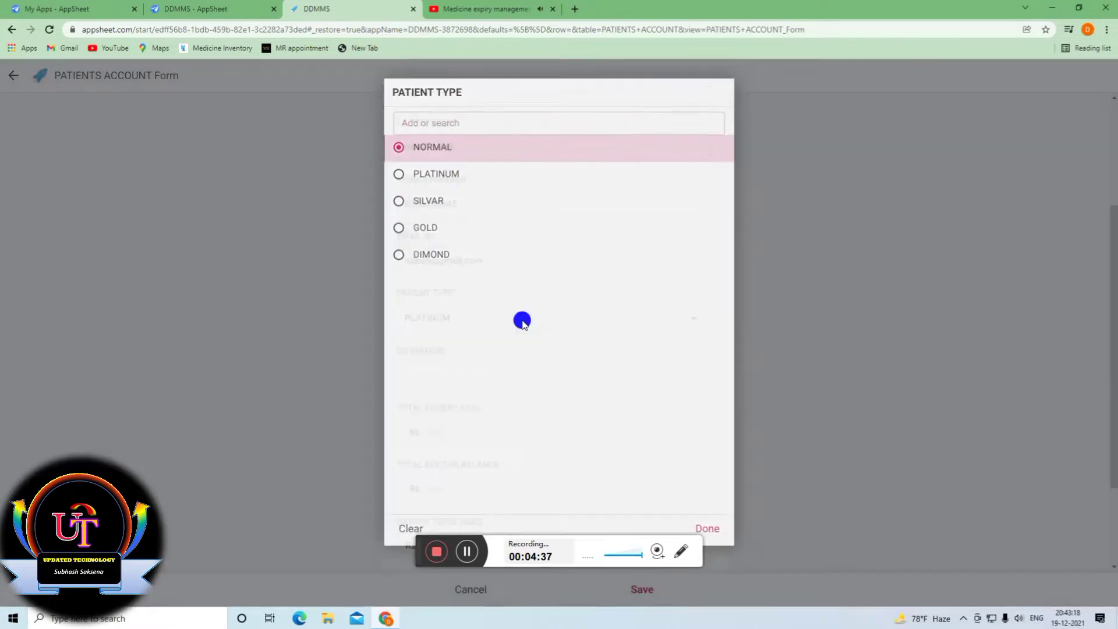
scroll(522, 323, down, 2)
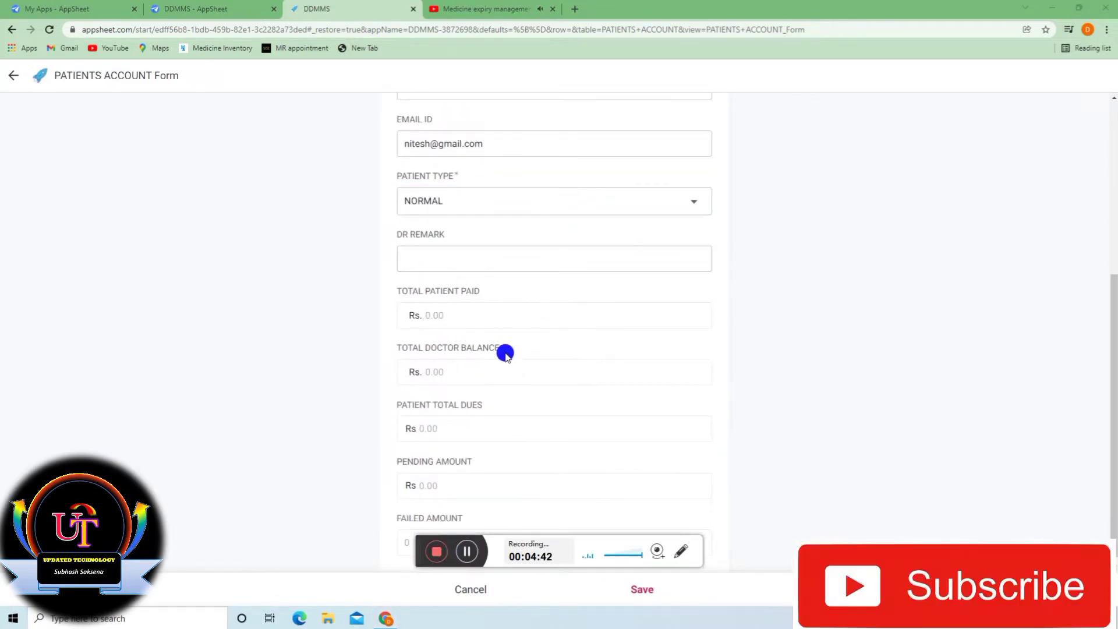
click(456, 201)
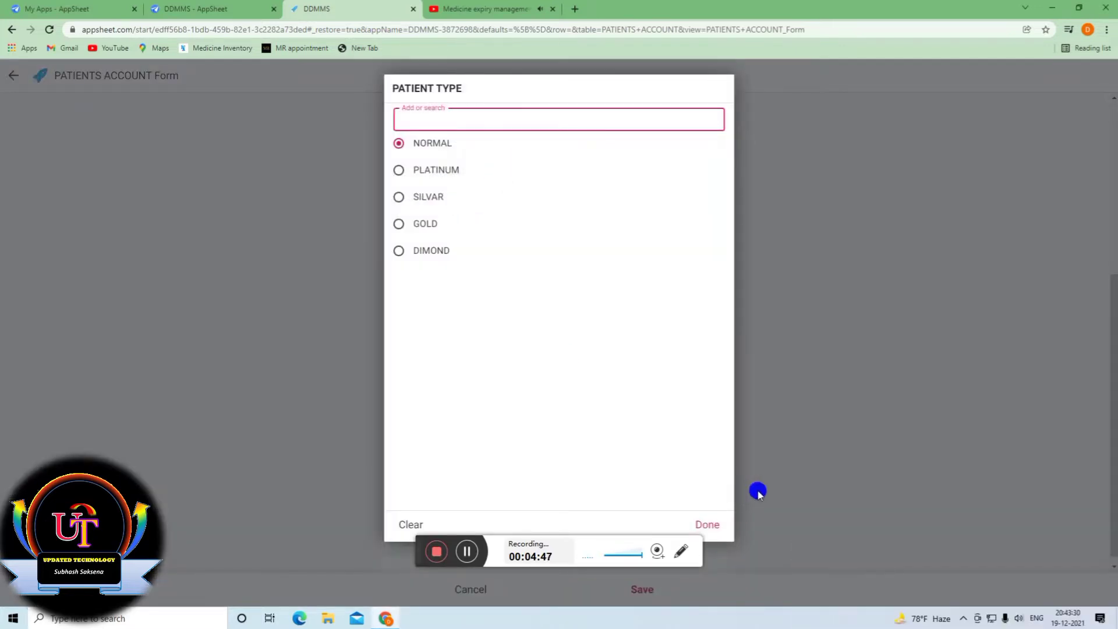
click(708, 526)
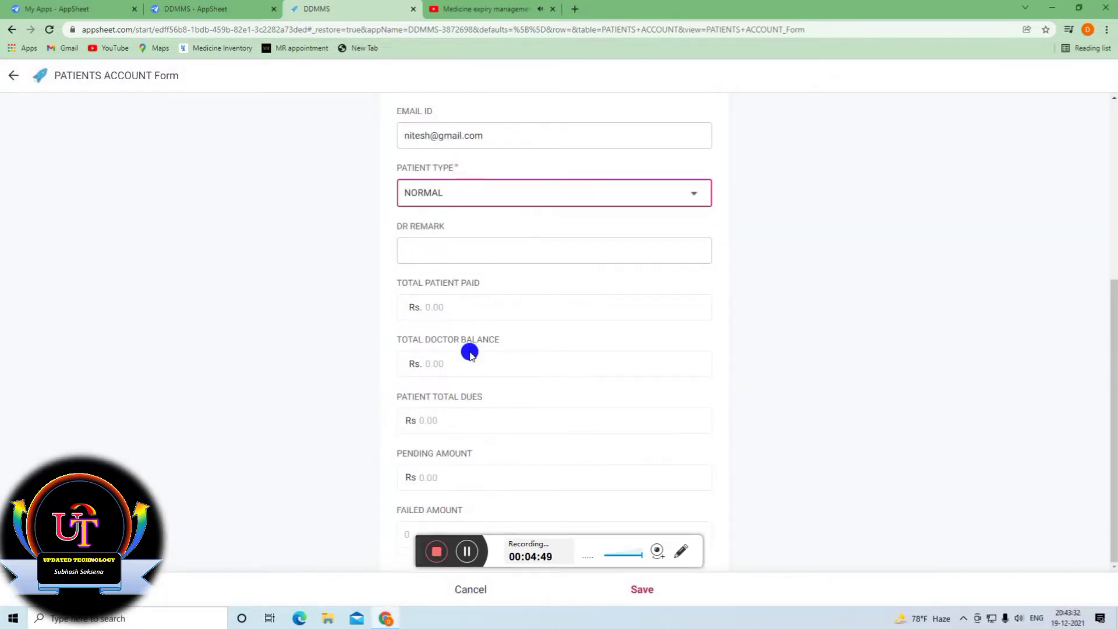
Review the completed patient account form and save the new account.
scroll(472, 483, up, 5)
scroll(500, 392, down, 5)
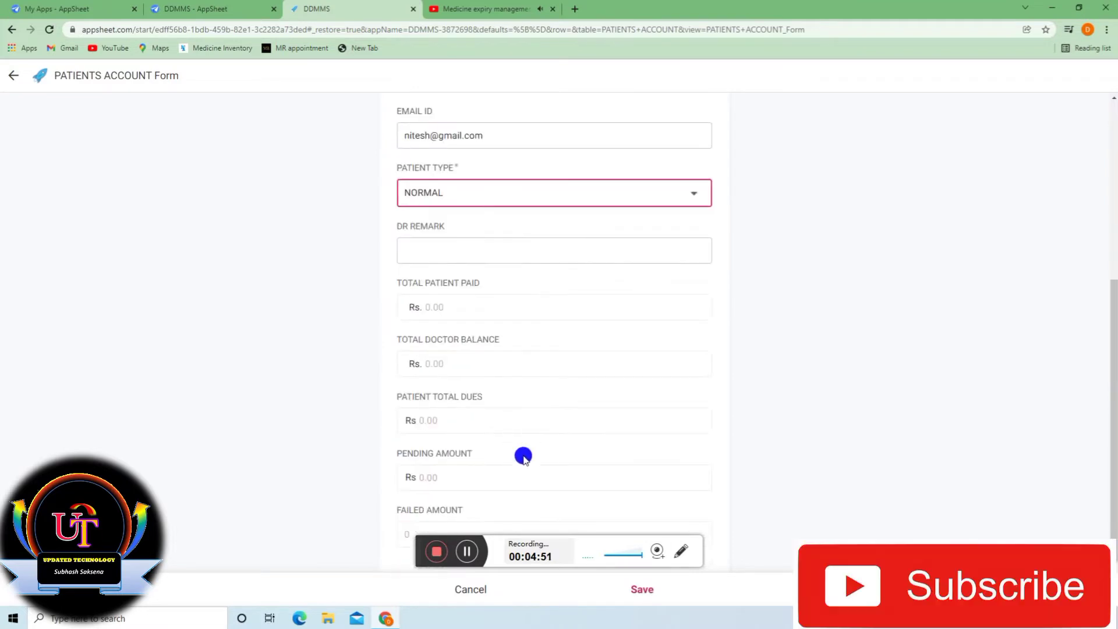
click(645, 597)
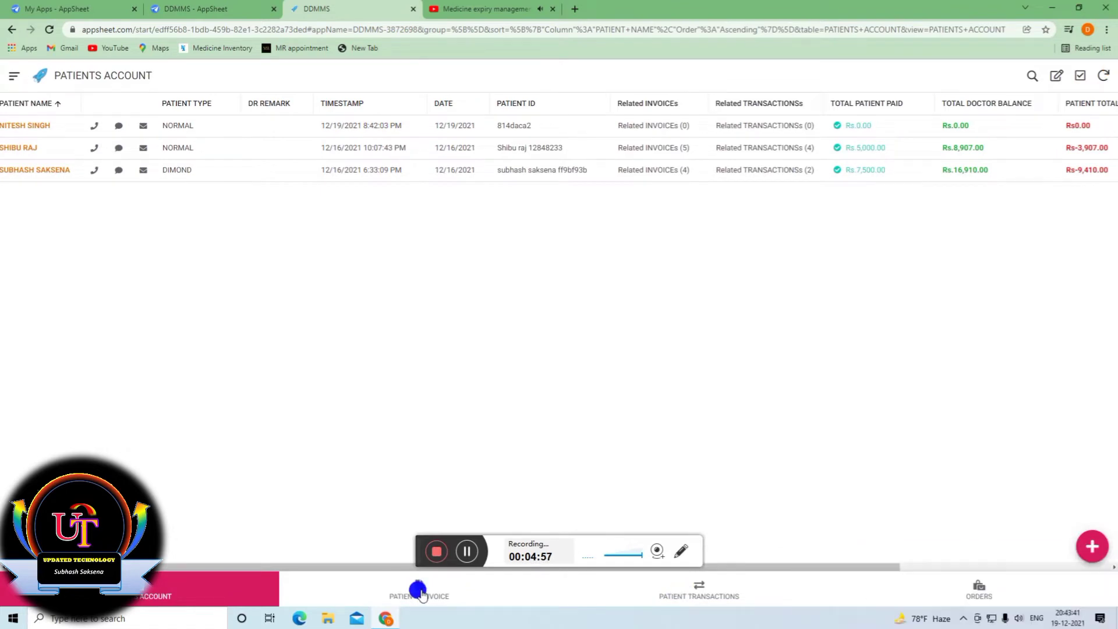
Create a new entry in the patients invoice view and assign the newly added patient to it.
click(418, 591)
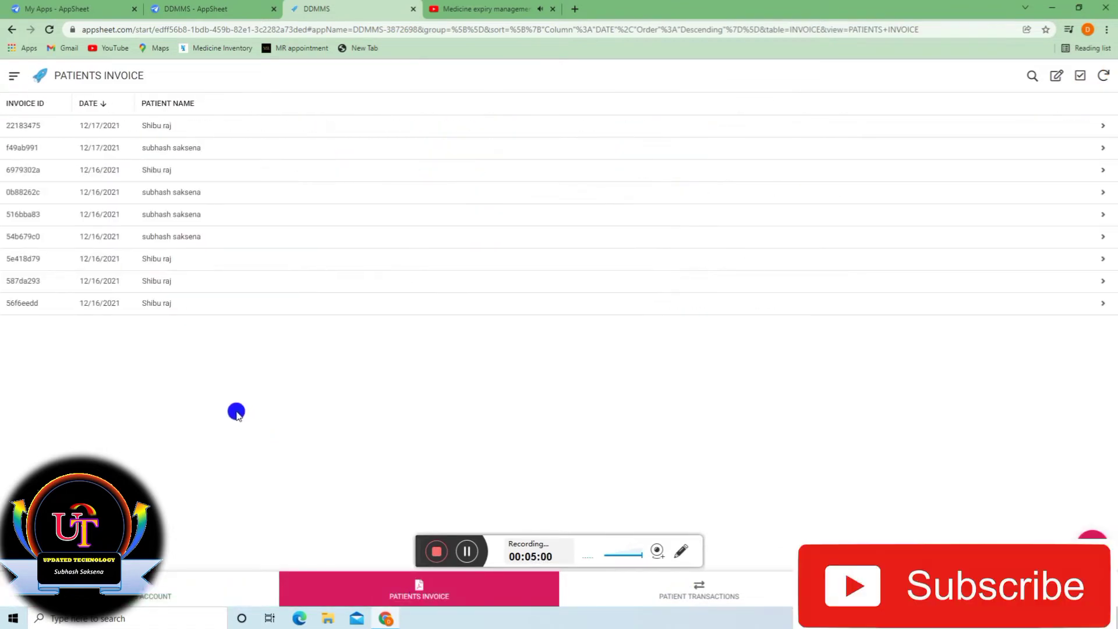
click(1093, 540)
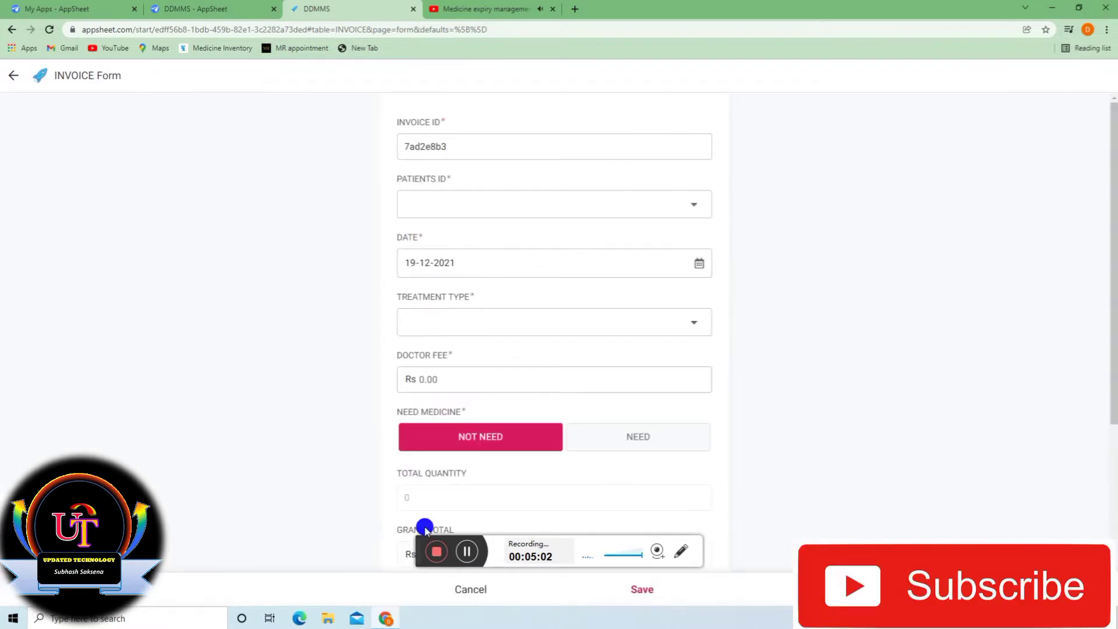
scroll(547, 349, down, 4)
scroll(594, 402, up, 1)
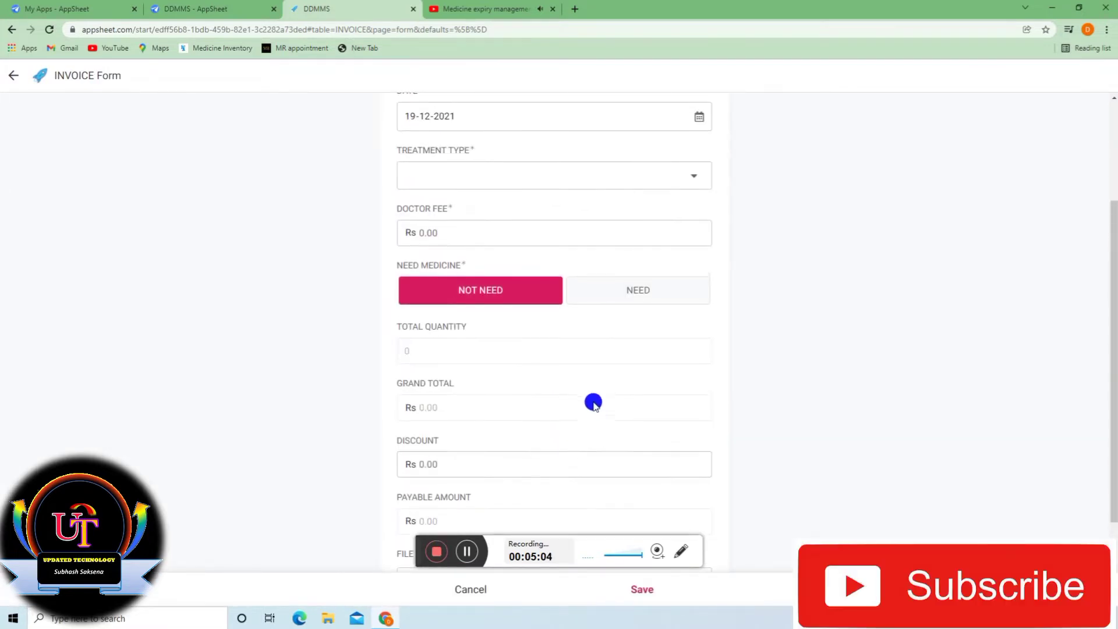
scroll(579, 407, down, 1)
scroll(580, 405, up, 4)
scroll(579, 406, down, 4)
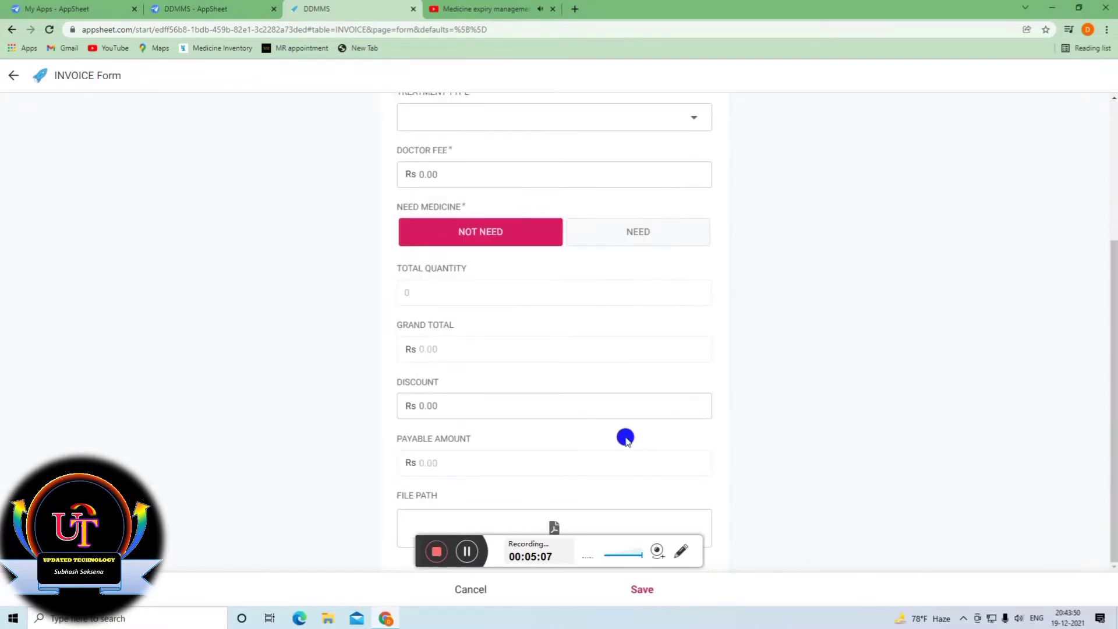
scroll(562, 425, up, 2)
scroll(559, 414, up, 1)
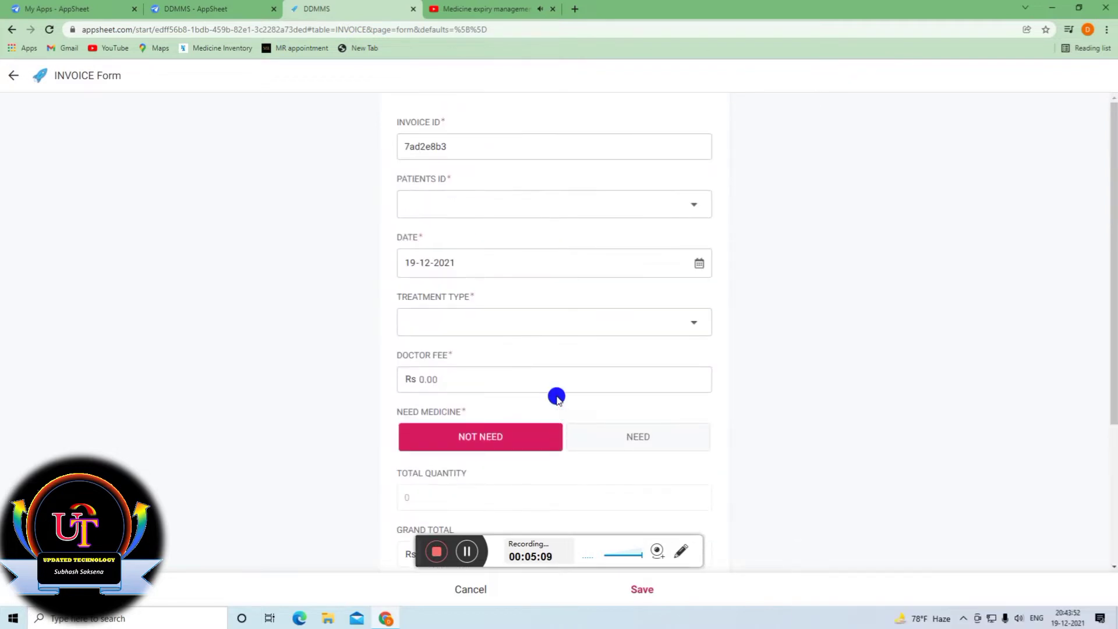
click(477, 207)
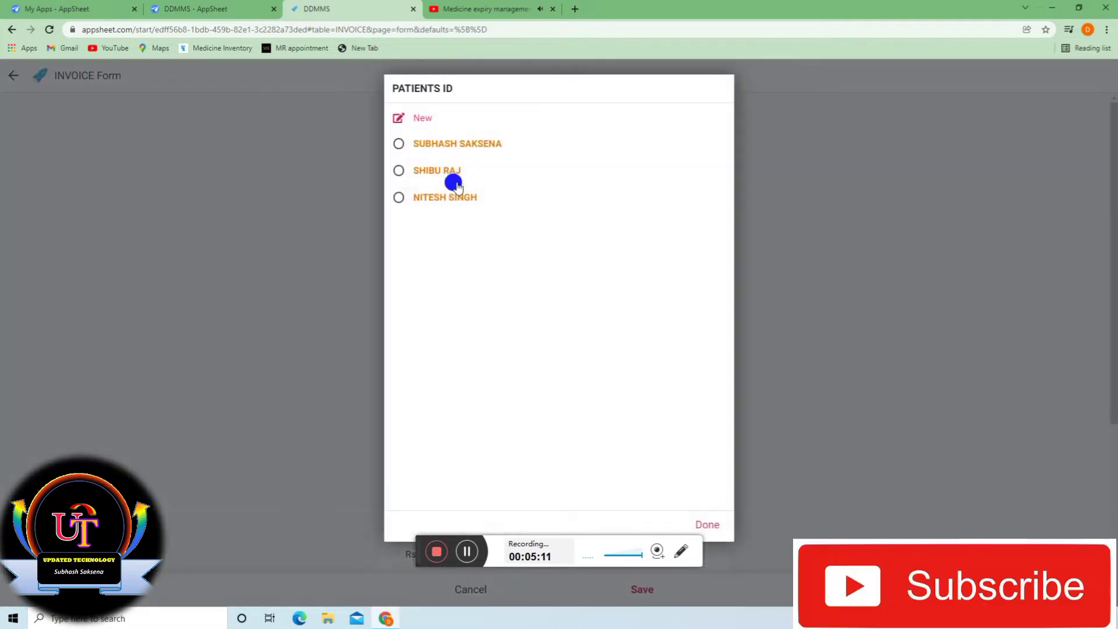
click(456, 199)
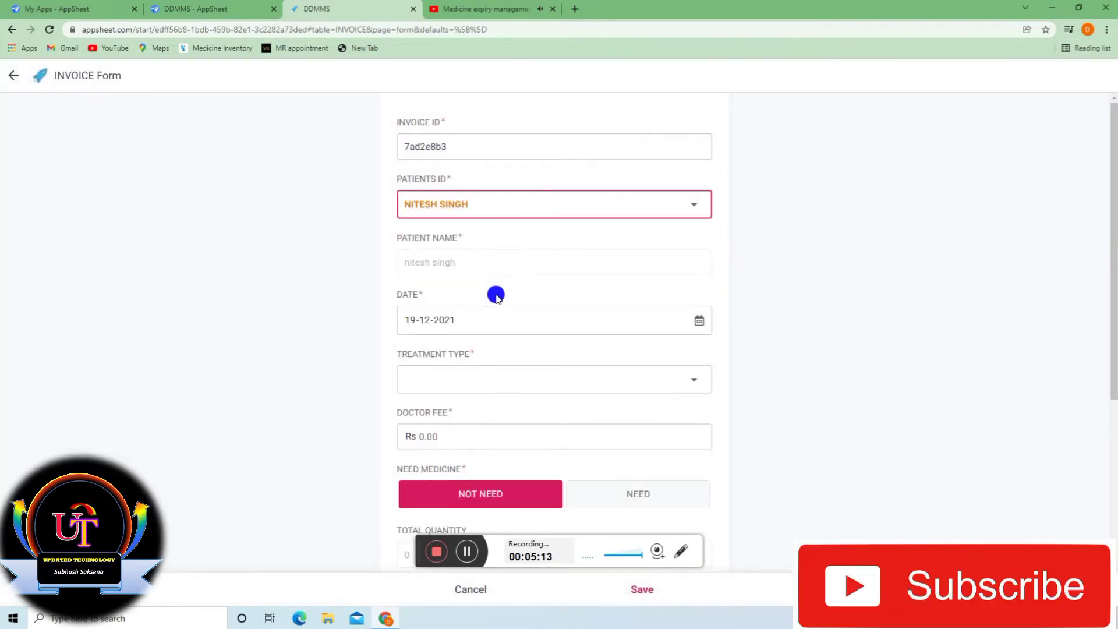
Set the invoice's treatment type to PROCEDURE.
scroll(495, 295, down, 2)
click(537, 266)
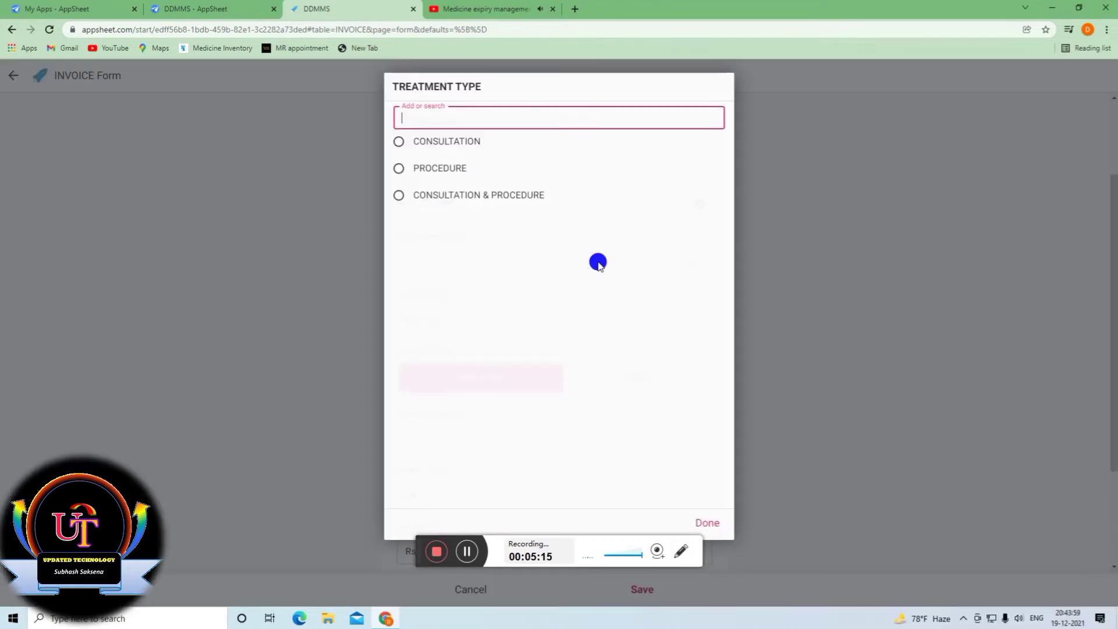
click(474, 170)
scroll(499, 272, down, 2)
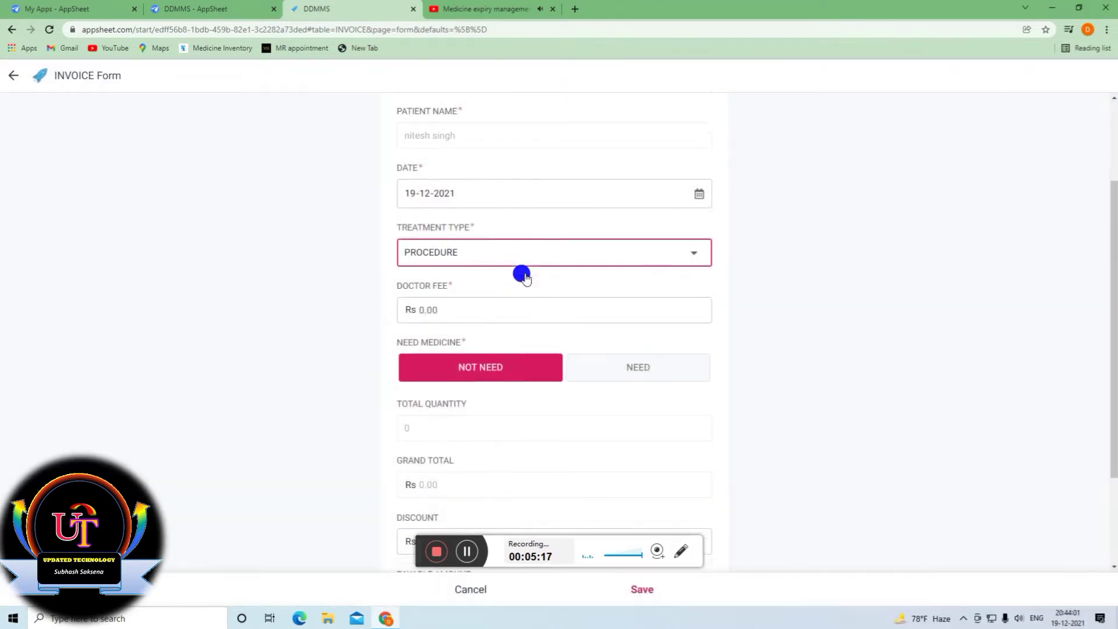
click(506, 211)
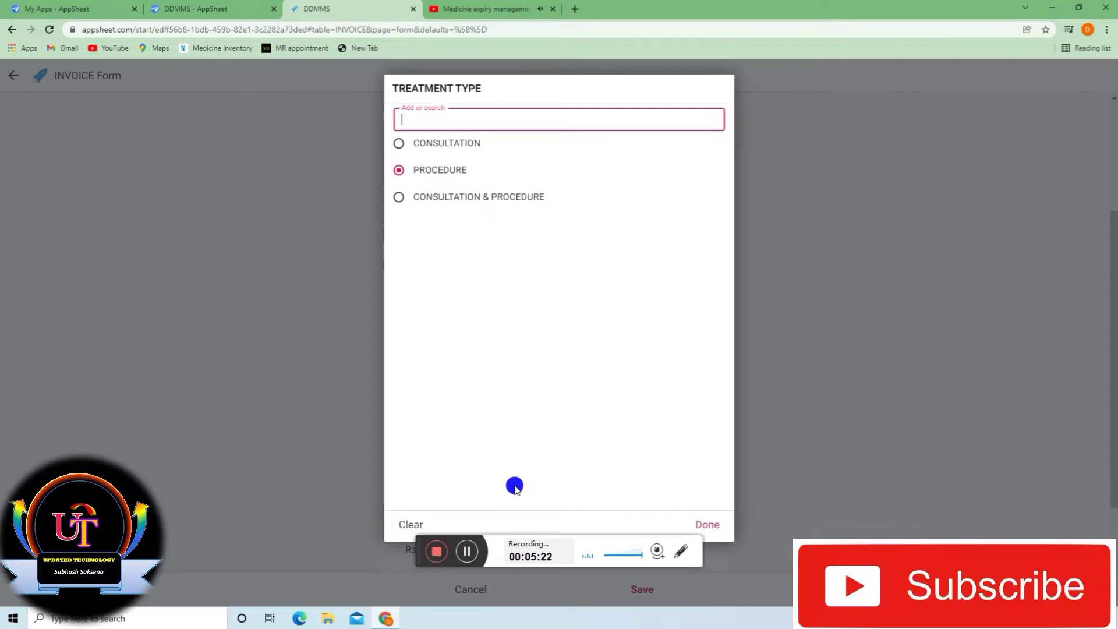
click(471, 551)
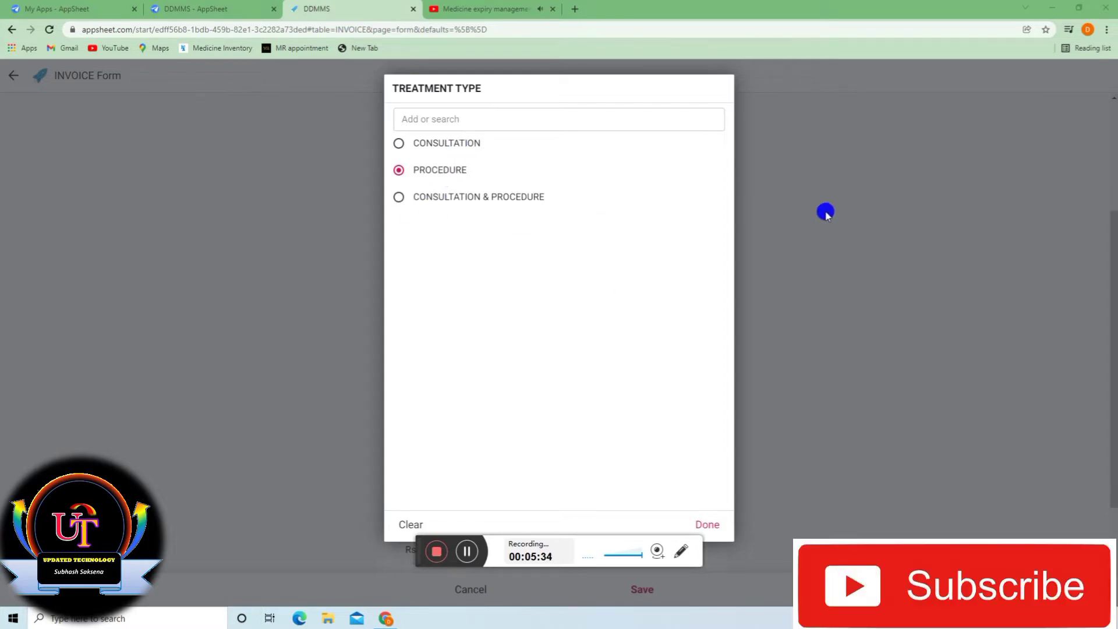
click(707, 525)
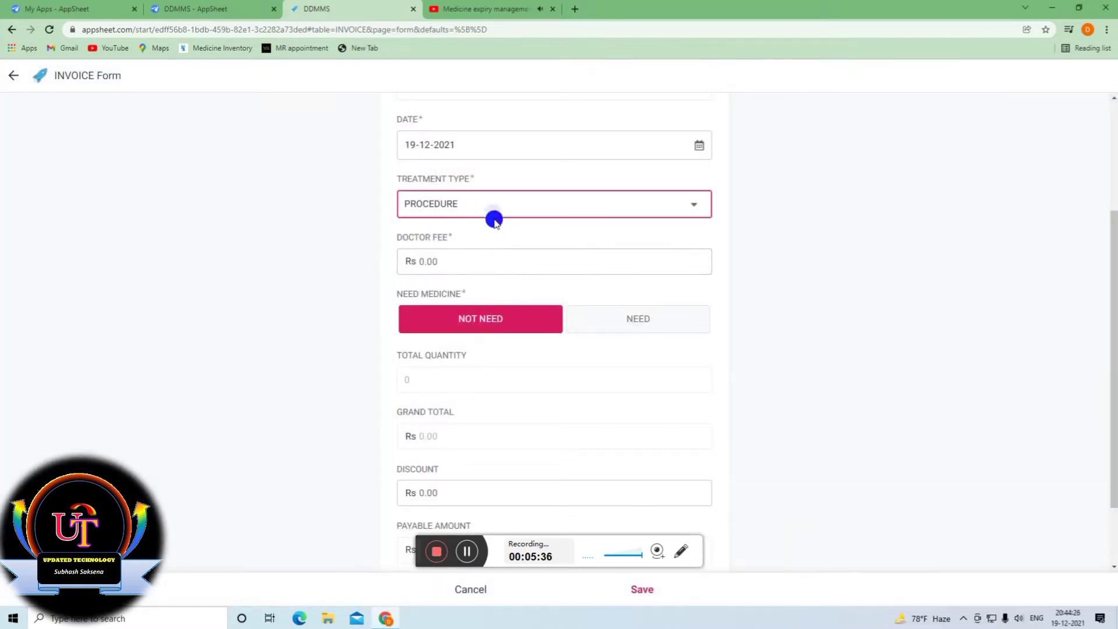
Set the doctor fee to Rs 2512, try the NEED option for medicine and return it to NOT NEED.
click(504, 262)
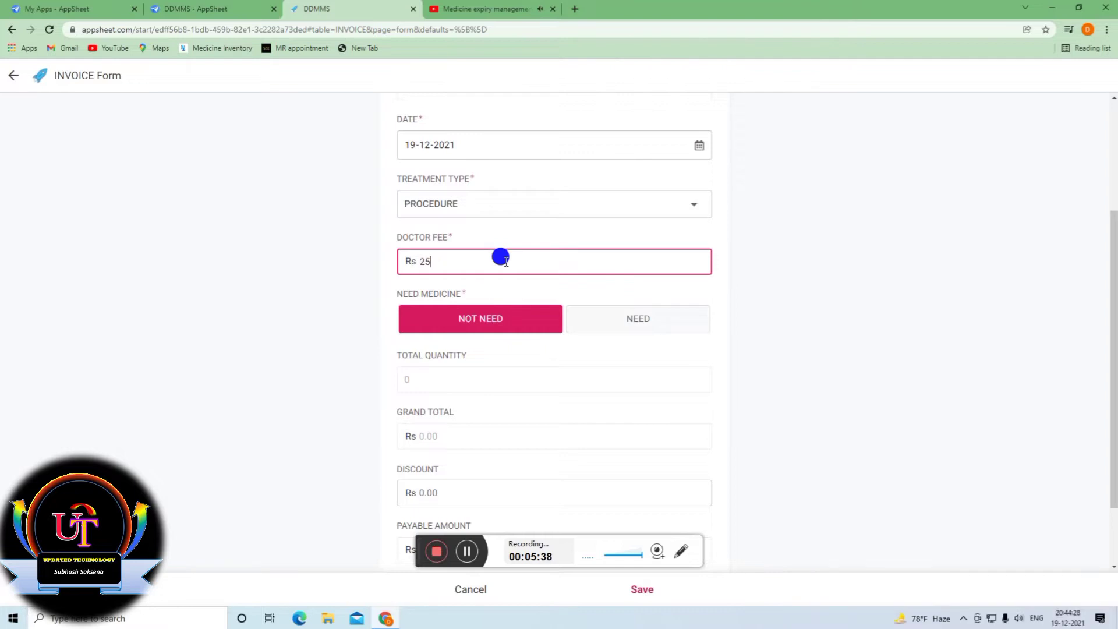
scroll(504, 262, down, 2)
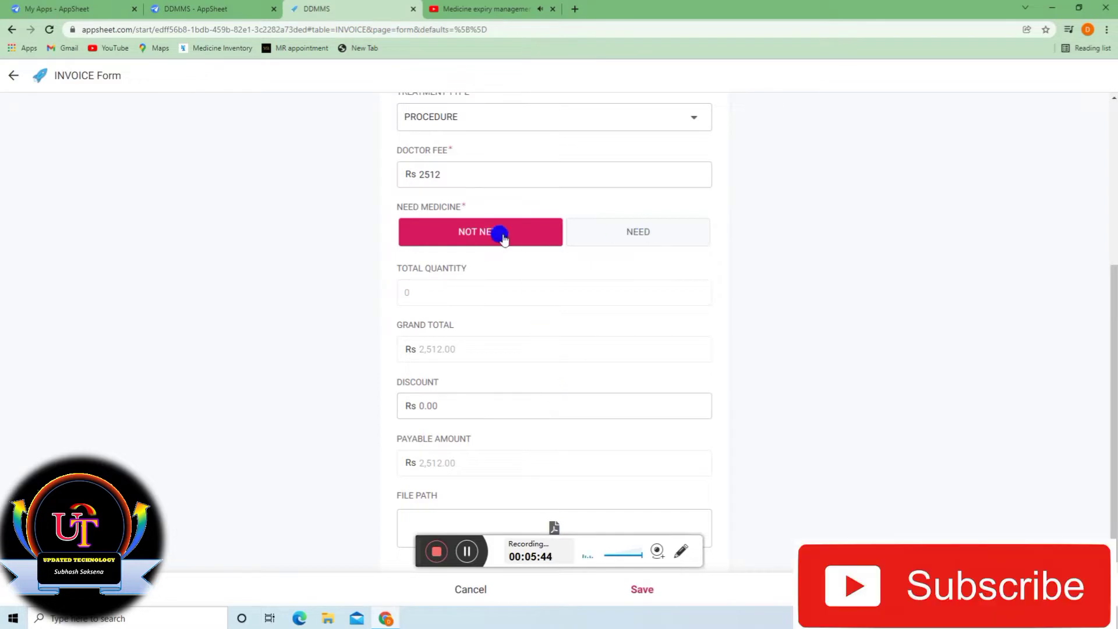
click(613, 234)
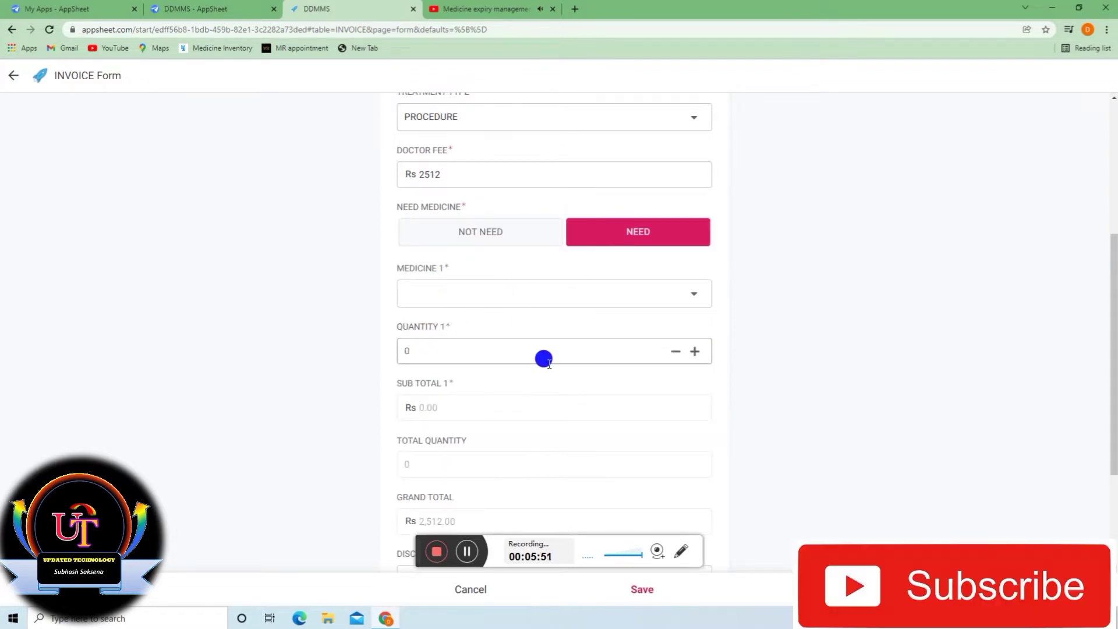
click(479, 239)
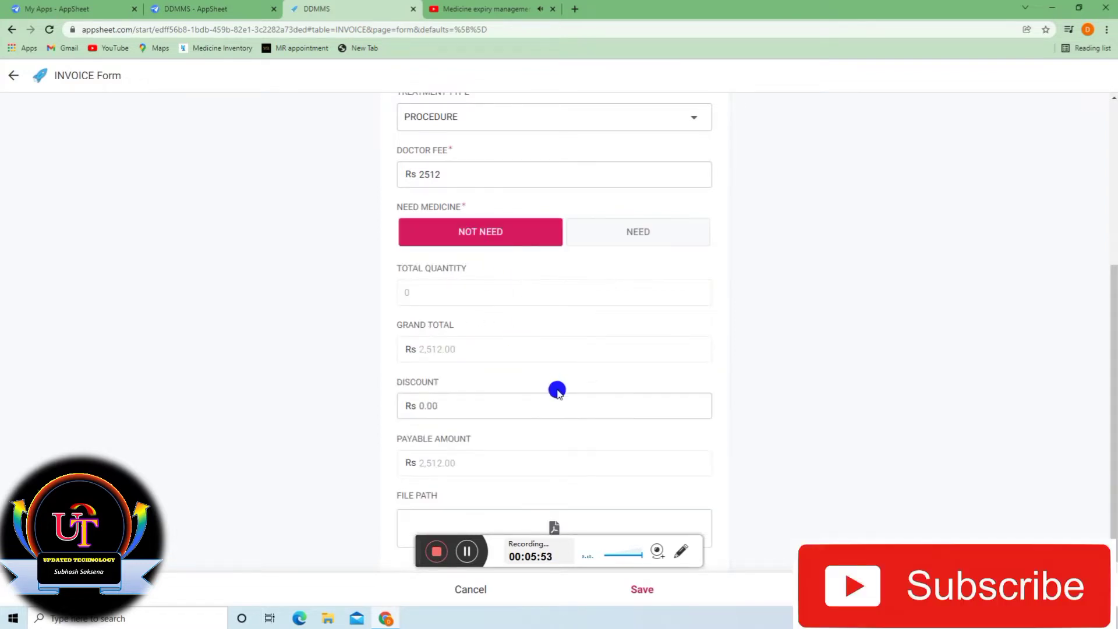
Save the invoice and open its details from the invoice list.
click(643, 597)
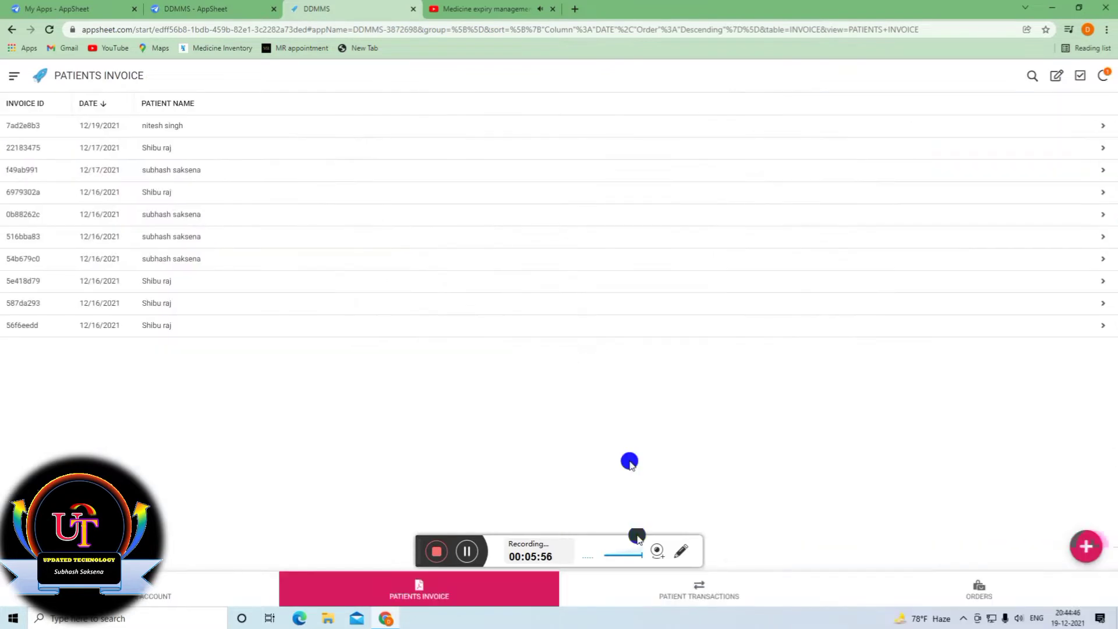
click(258, 130)
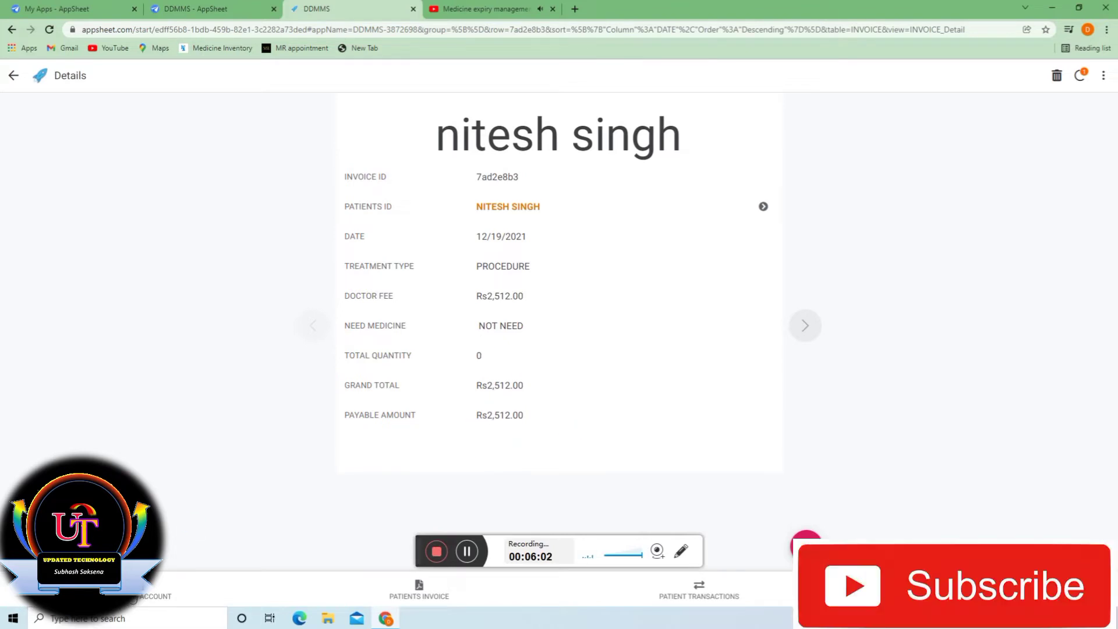
Open the newly registered patient's details from the patients account list.
click(137, 595)
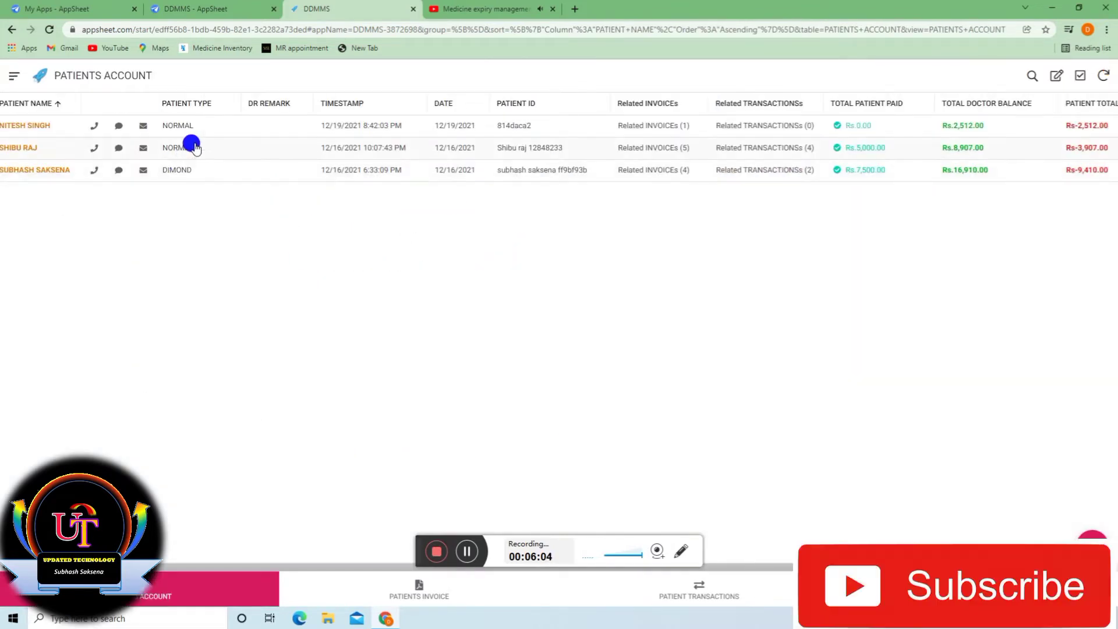
click(233, 124)
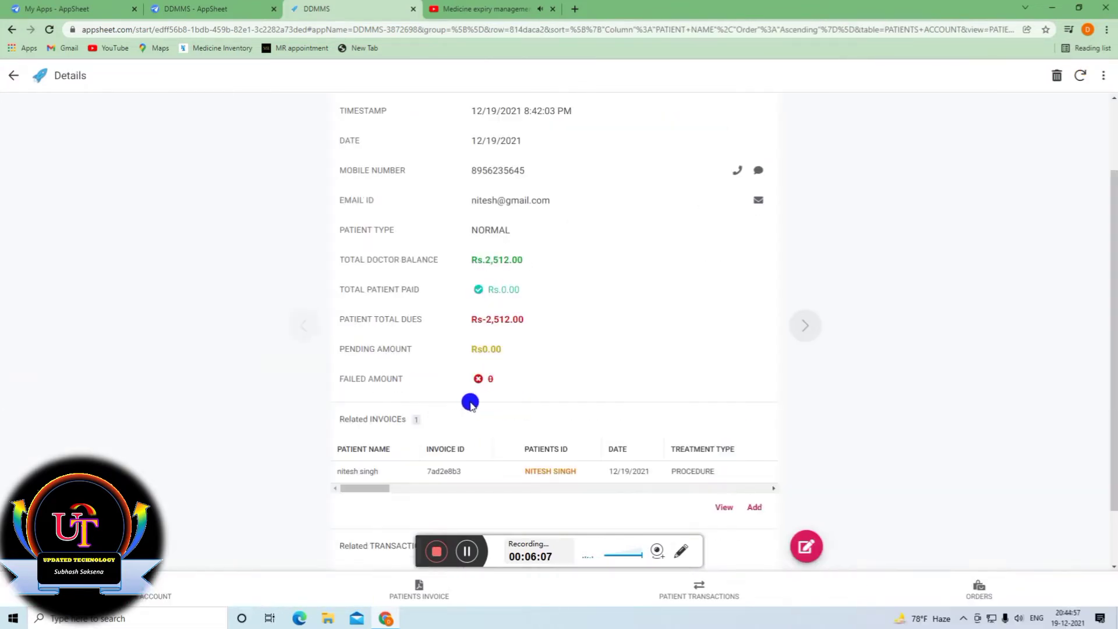
scroll(443, 256, down, 1)
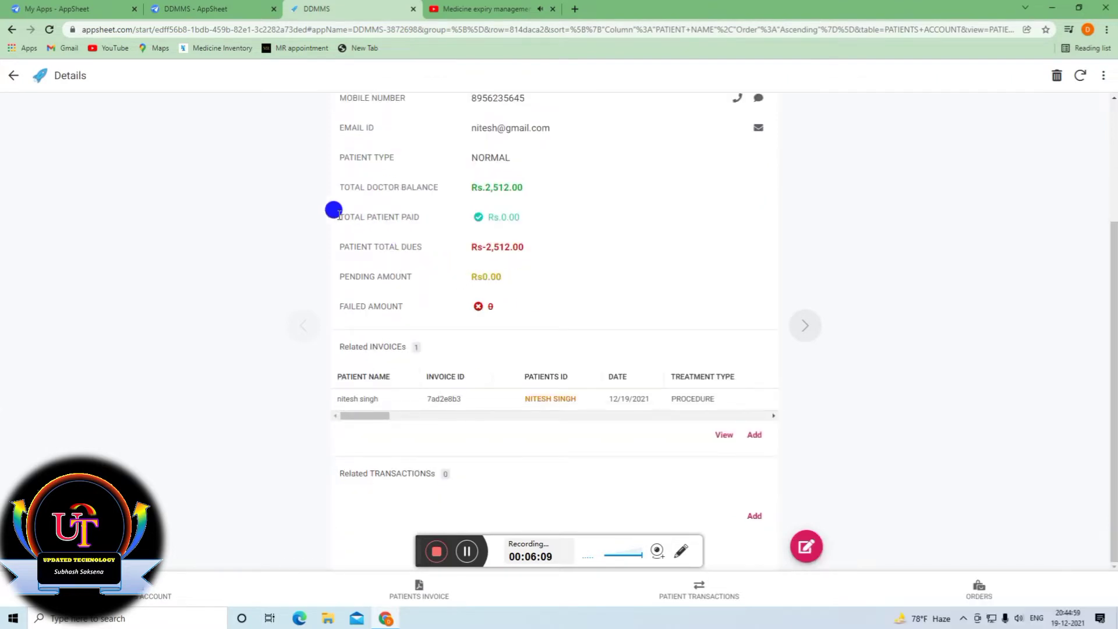
Examine the patient's total doctor balance, total paid and total dues, along with the related invoice.
drag(334, 210, 493, 217)
click(473, 222)
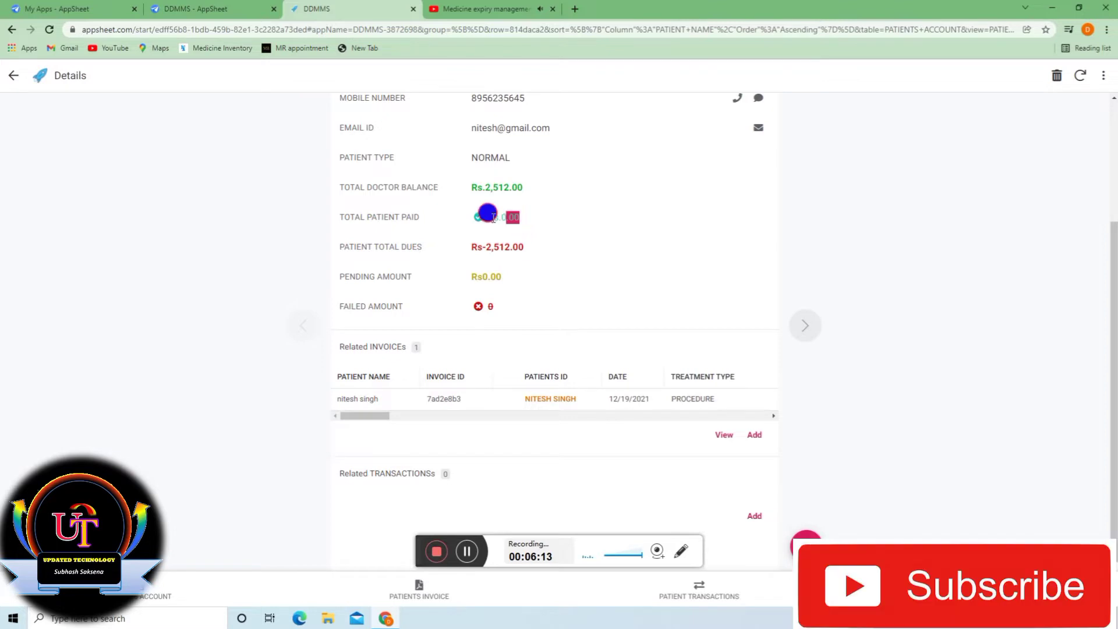
click(531, 220)
drag(343, 188, 546, 192)
click(531, 191)
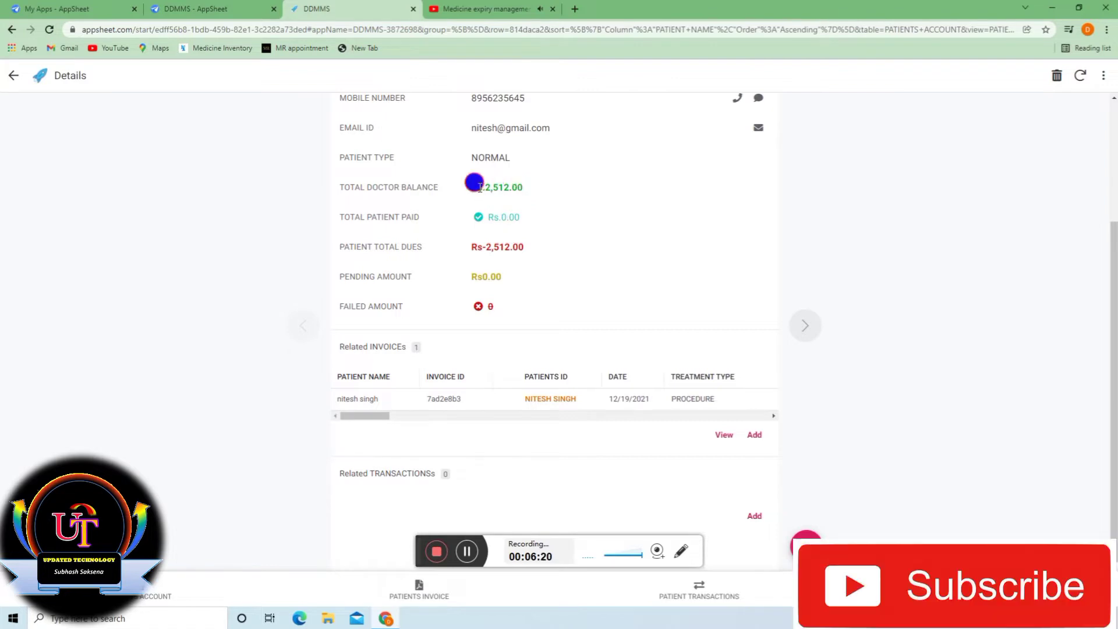
drag(475, 185, 531, 186)
click(540, 191)
drag(344, 244, 546, 249)
click(534, 246)
click(514, 241)
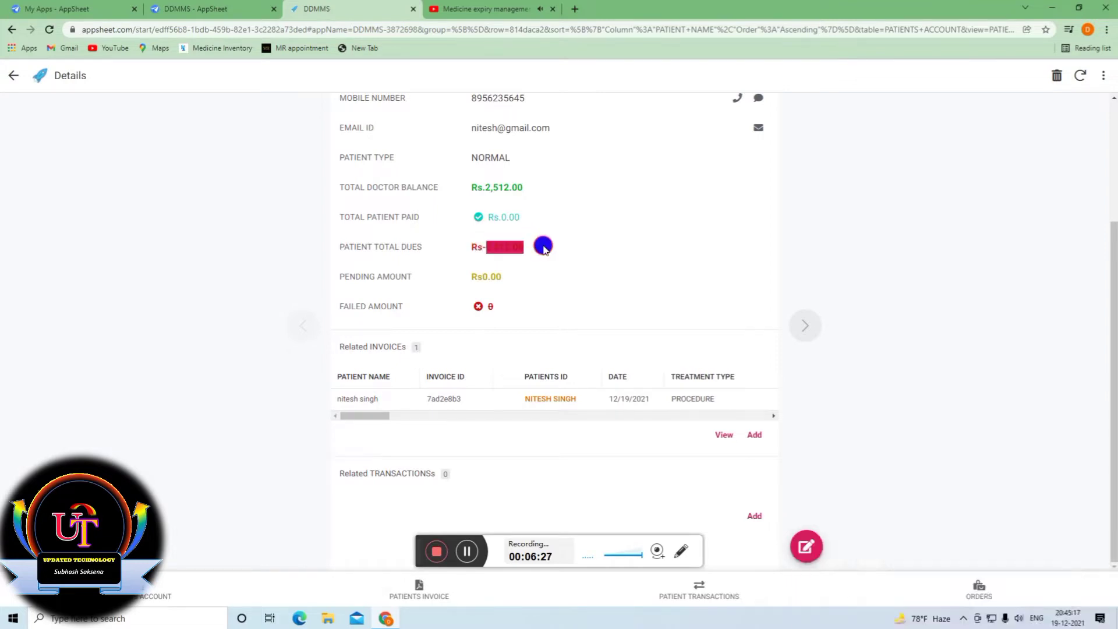
click(545, 251)
scroll(526, 304, up, 1)
scroll(536, 326, down, 1)
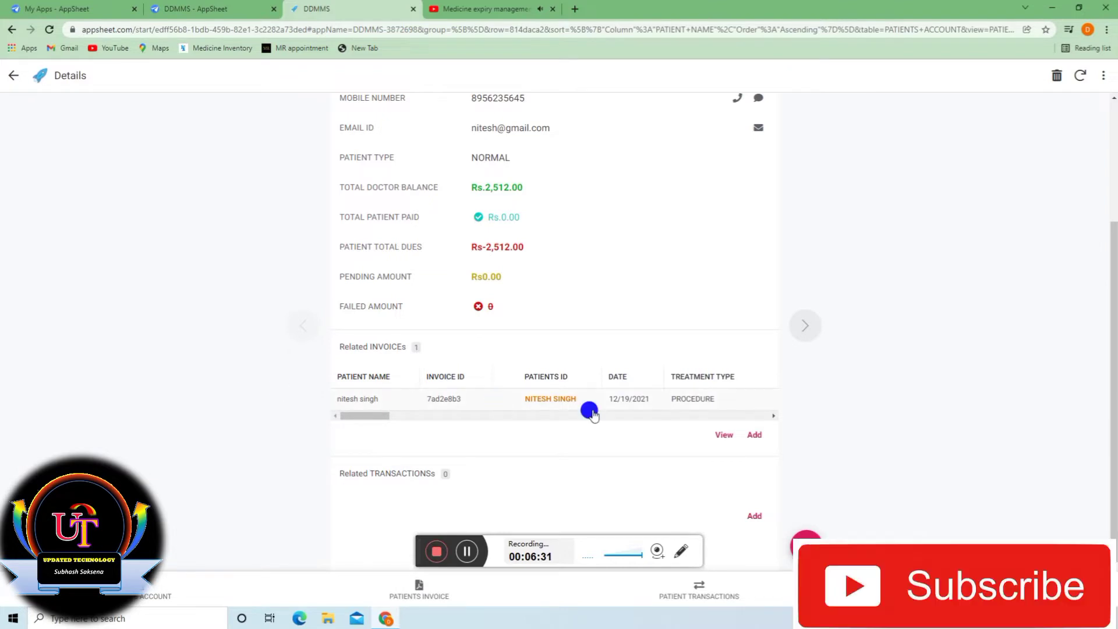
Add a new invoice from the patient's related invoices and choose CONSULTATION as its treatment type.
click(756, 436)
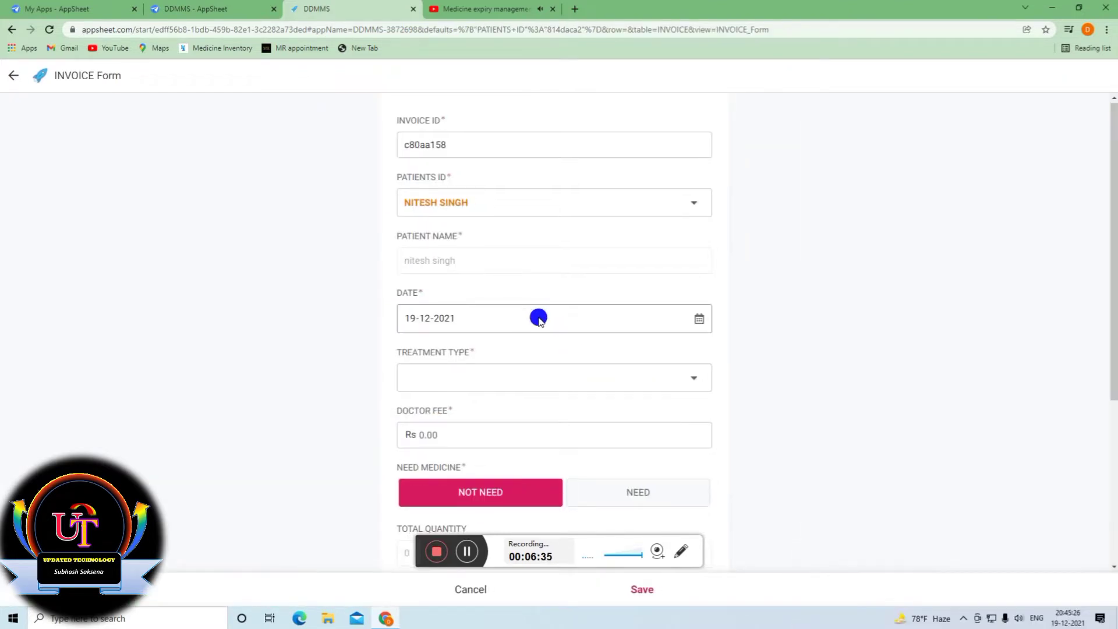
scroll(545, 302, down, 2)
click(557, 269)
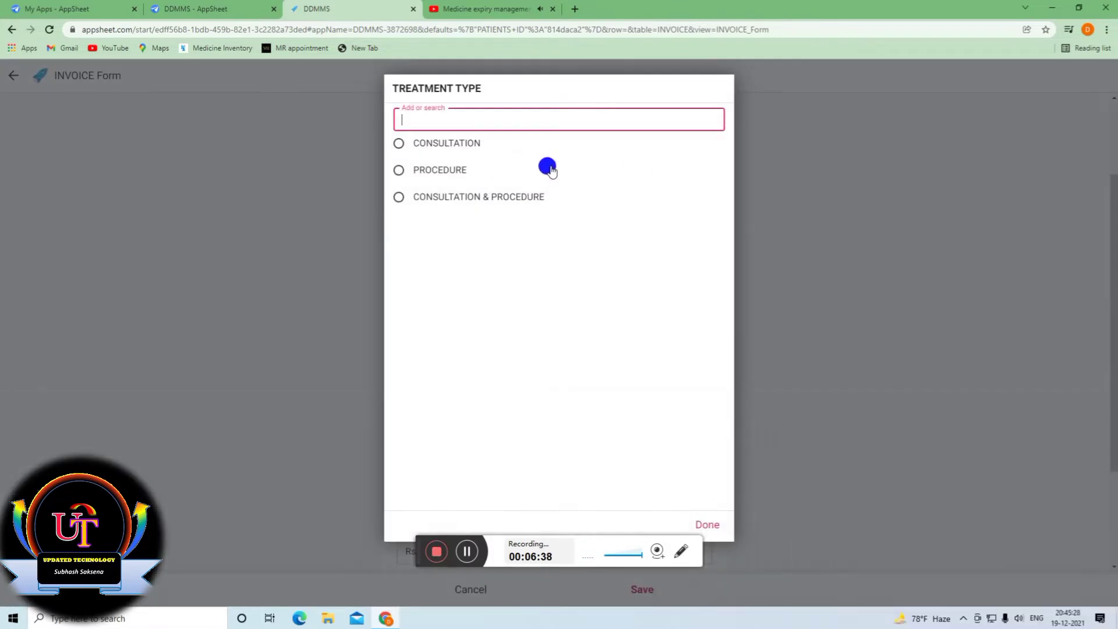
click(777, 227)
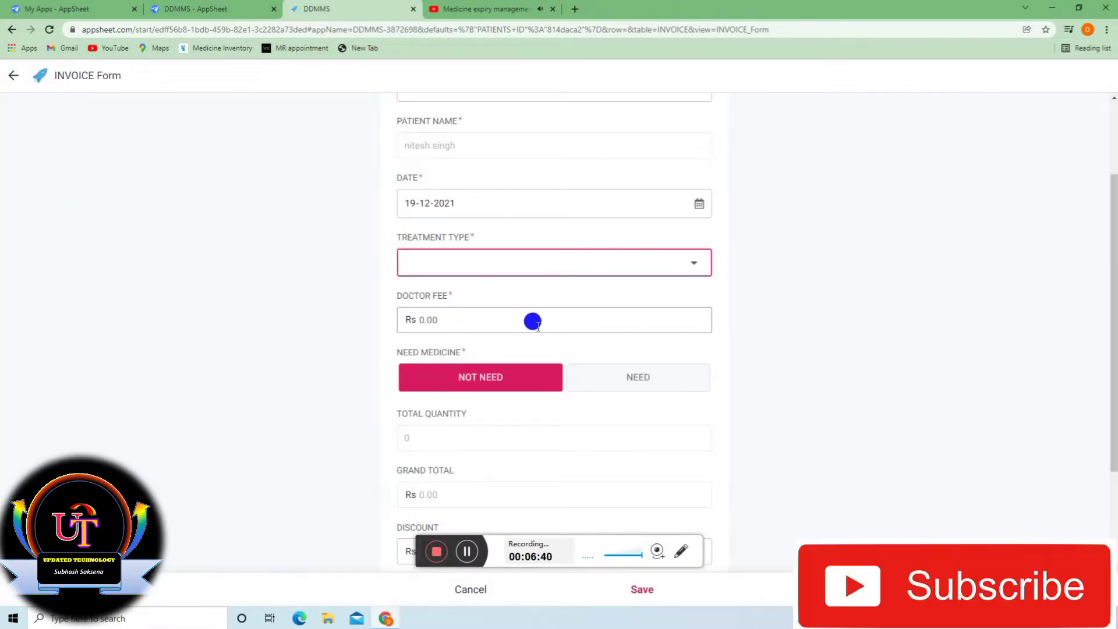
click(581, 259)
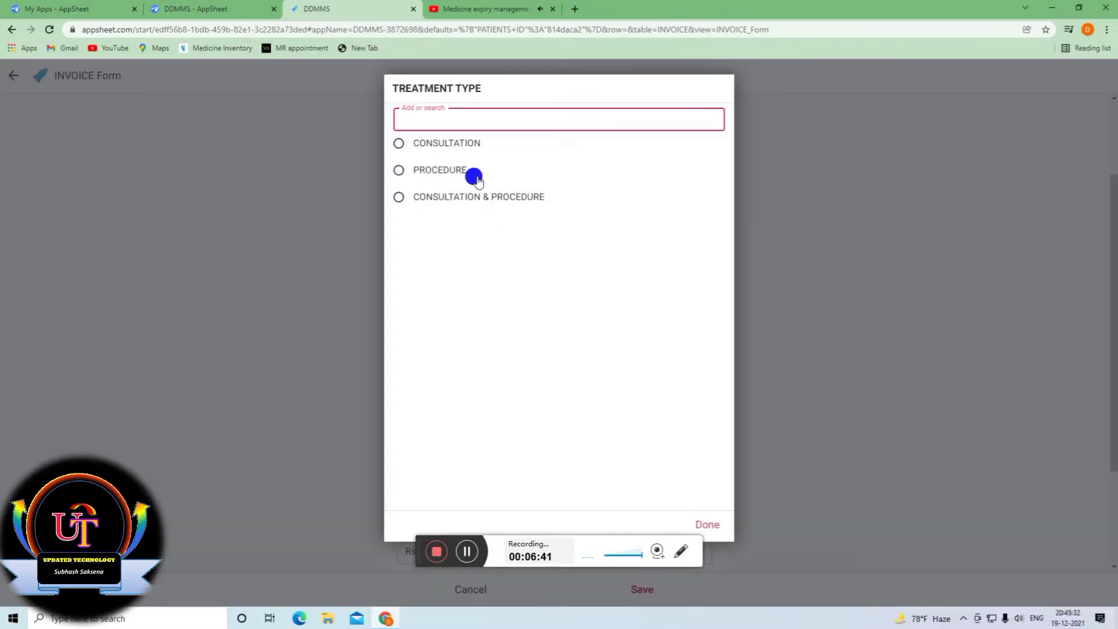
click(477, 145)
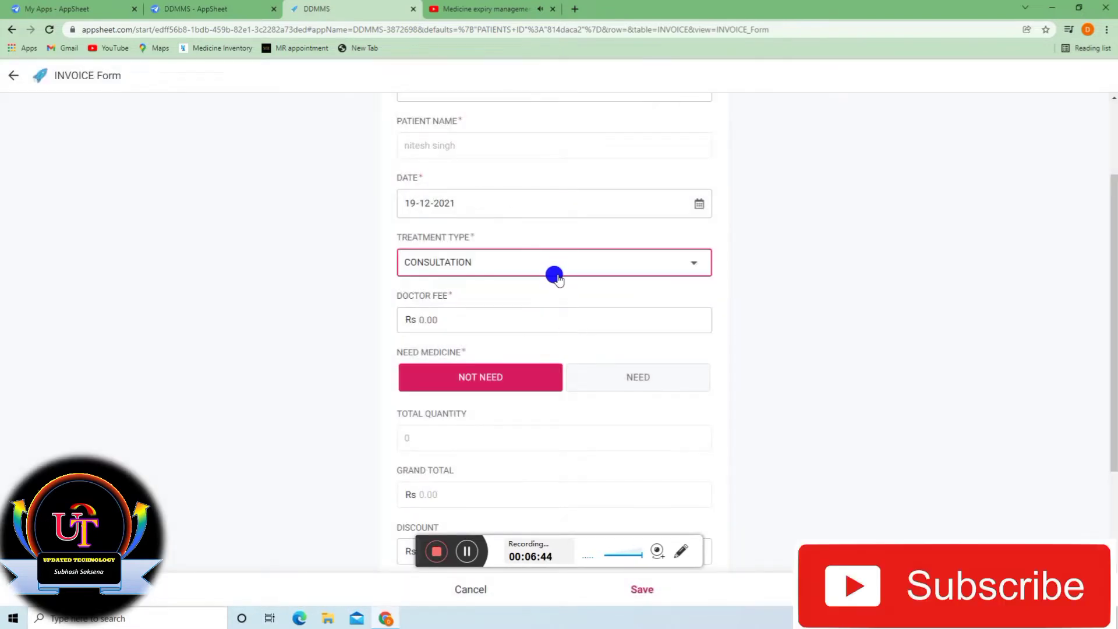
Replace the invoice's treatment type with the custom value "Non".
click(560, 268)
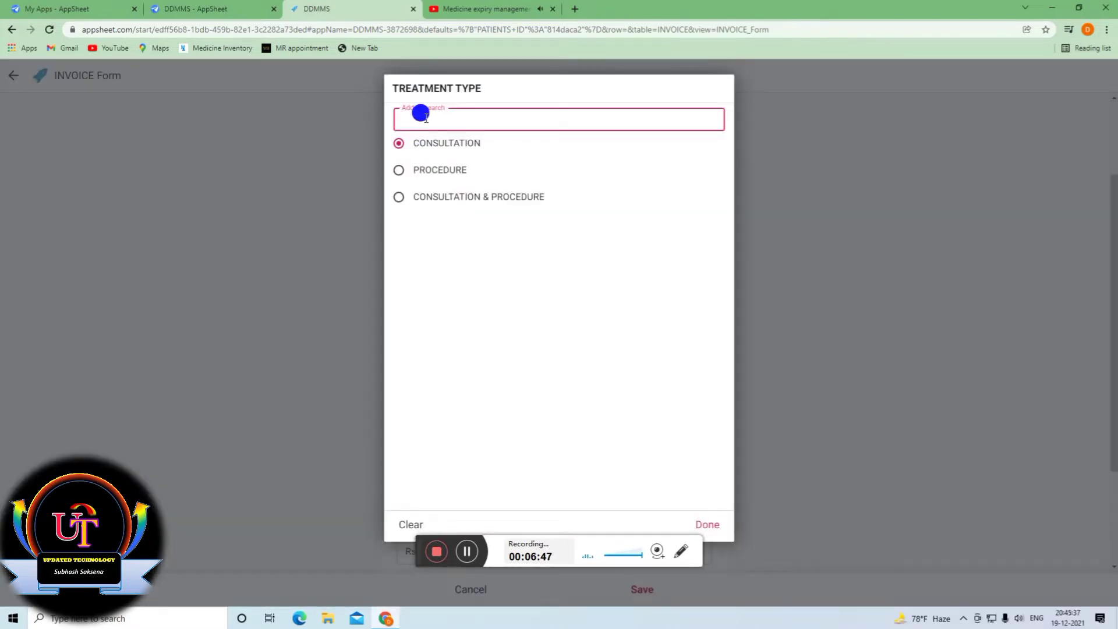
text(no)
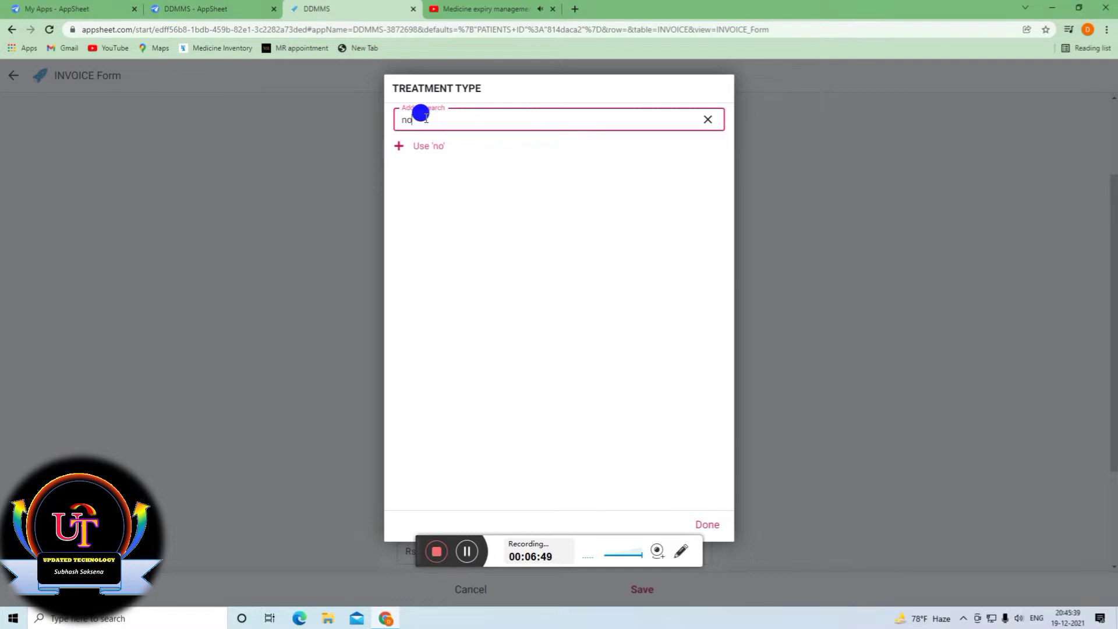
key(BackSpace)
key(BackSpace)
text(No)
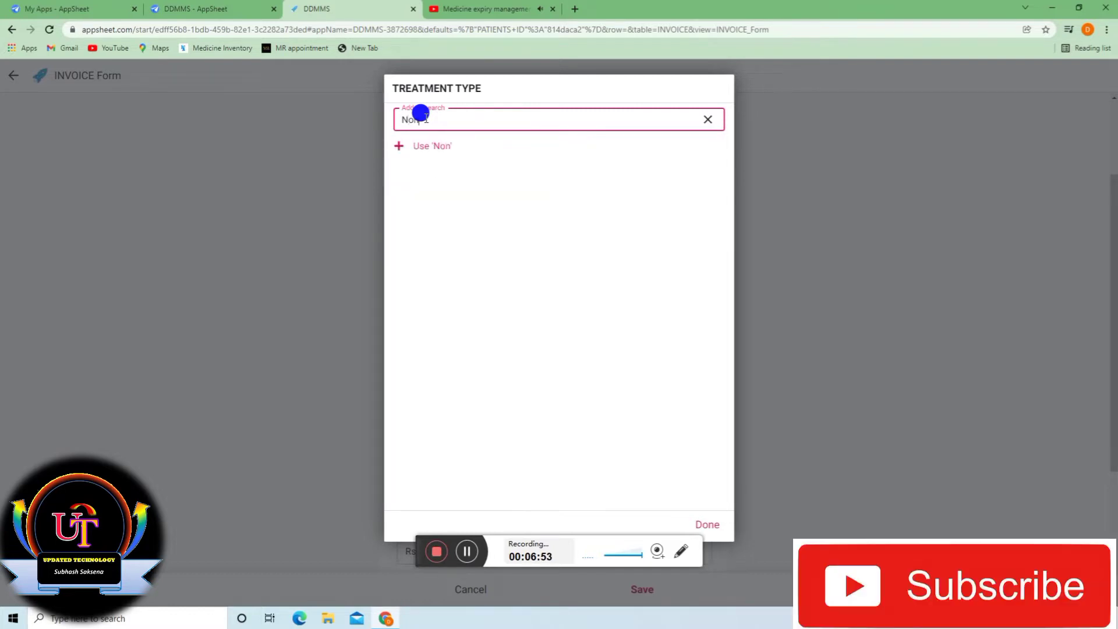
click(443, 153)
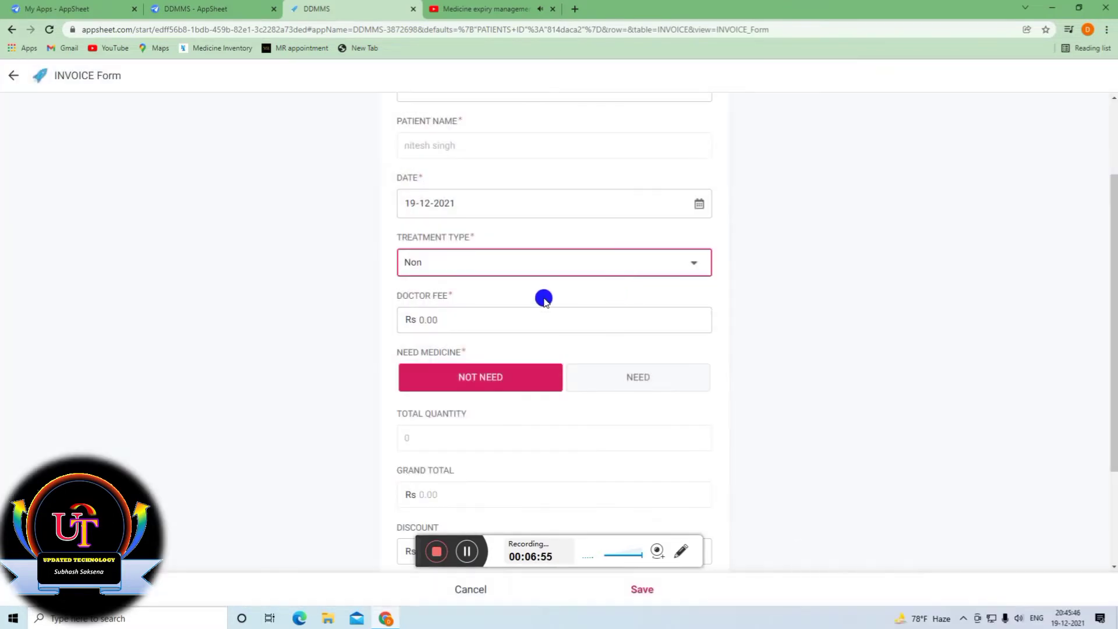
Set the doctor fee to Rs 0 and mark medicine as NEED on the invoice.
scroll(543, 300, down, 1)
click(489, 262)
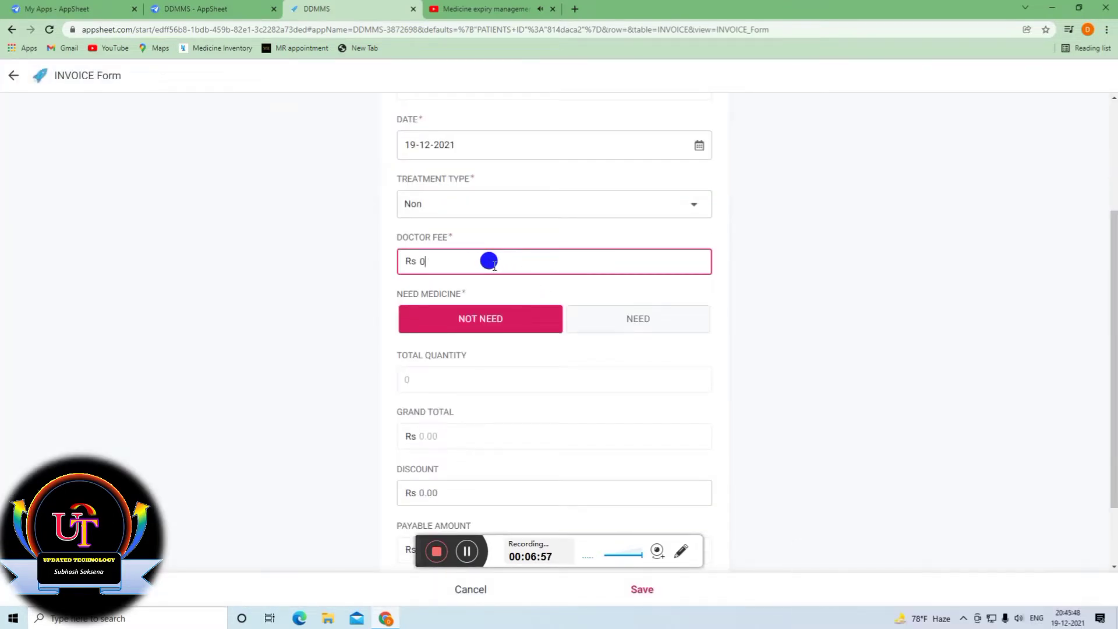
click(599, 314)
Choose PARACITAMOL as the first medicine and set its quantity to 5.
scroll(600, 315, down, 2)
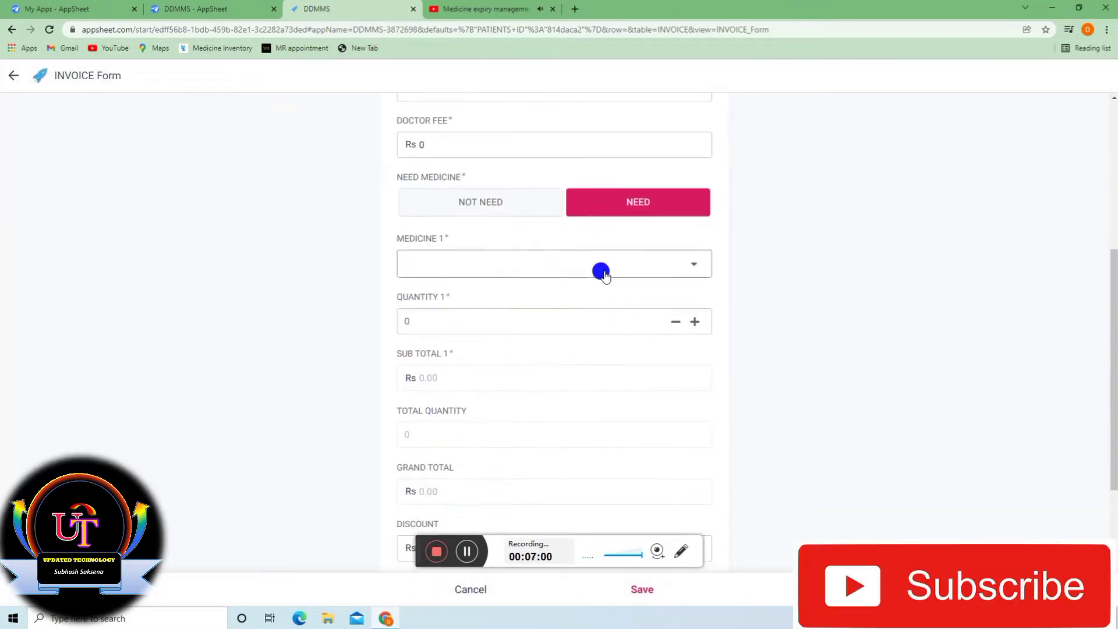
click(602, 273)
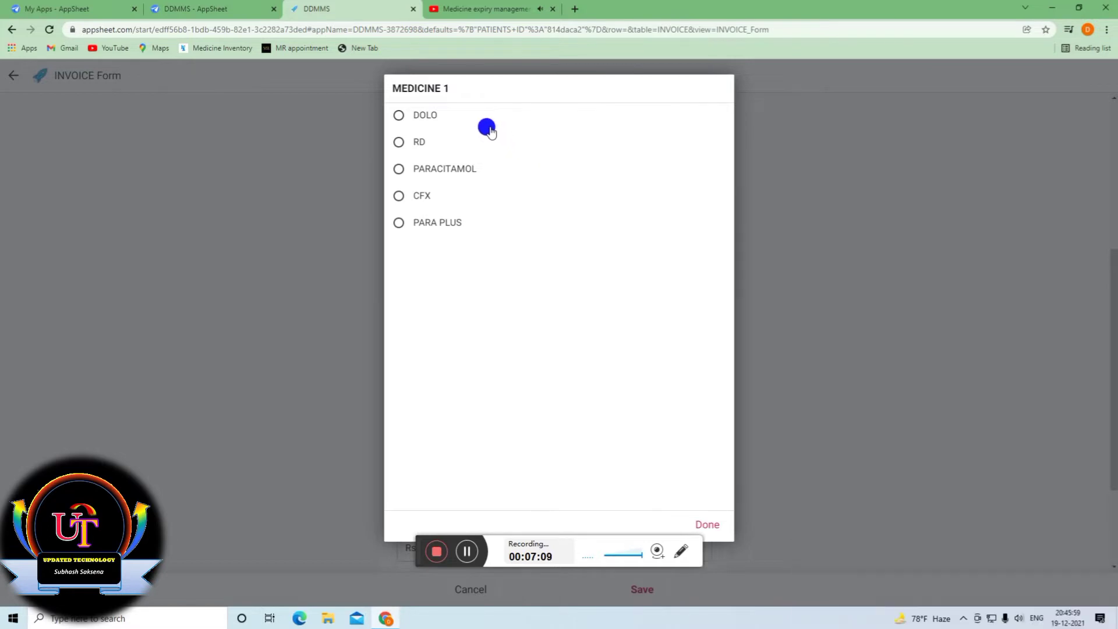
click(465, 169)
scroll(710, 288, down, 1)
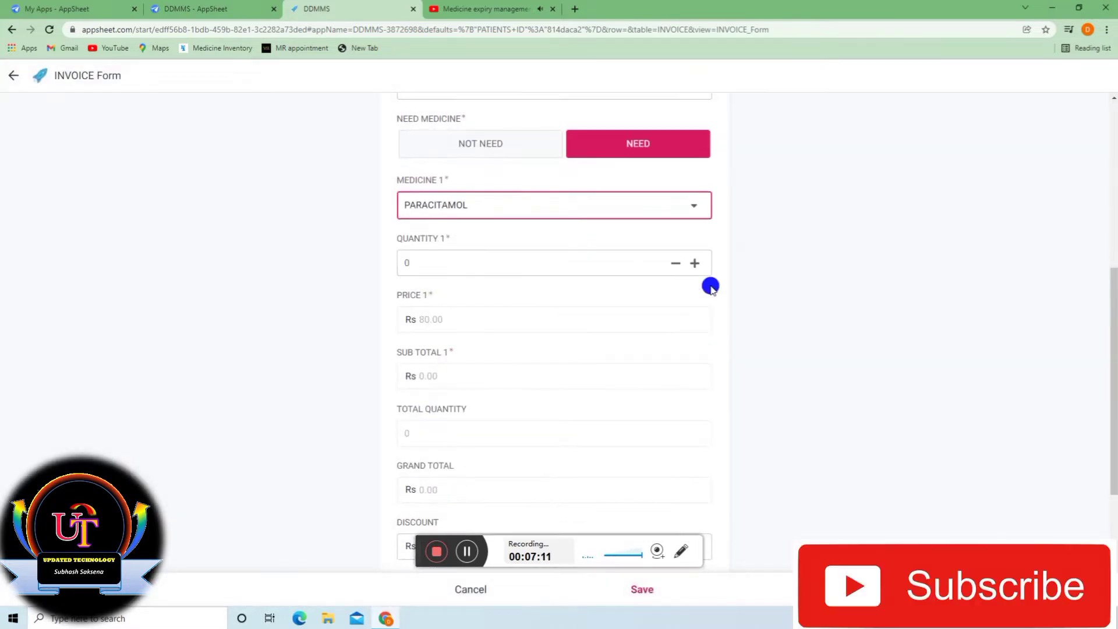
click(698, 265)
click(698, 266)
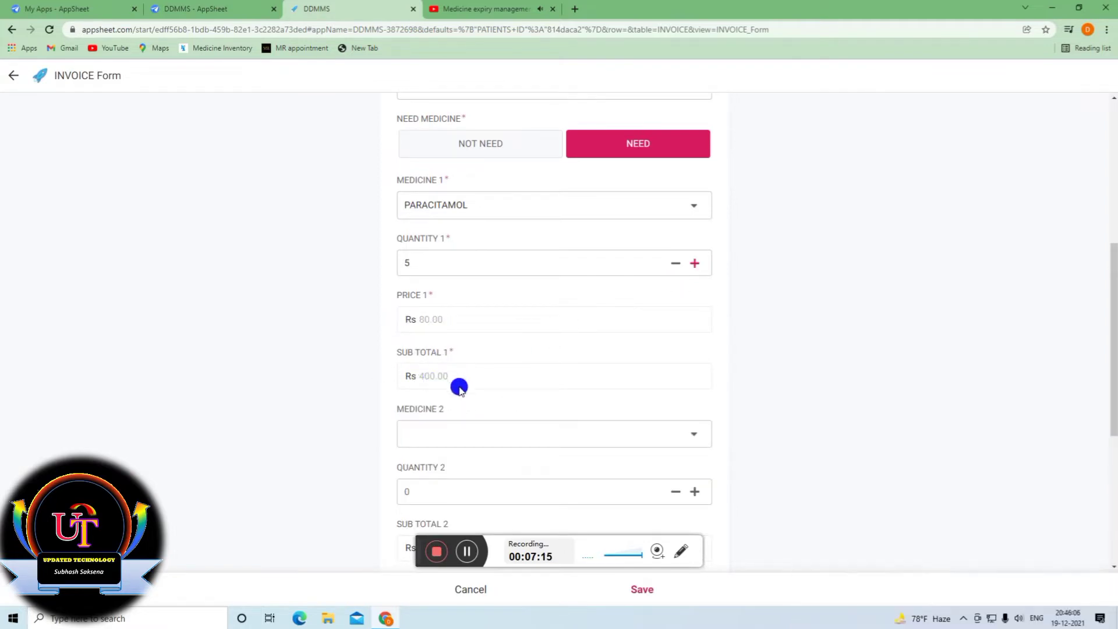
Choose PARA PLUS as the second medicine on the invoice.
scroll(459, 387, down, 1)
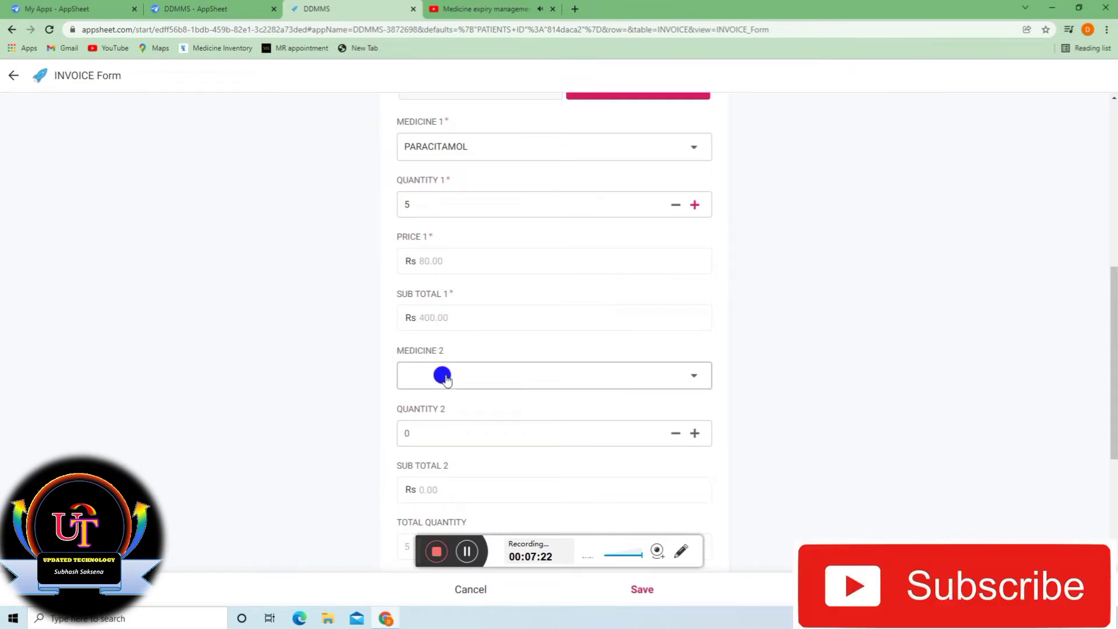
scroll(445, 378, down, 1)
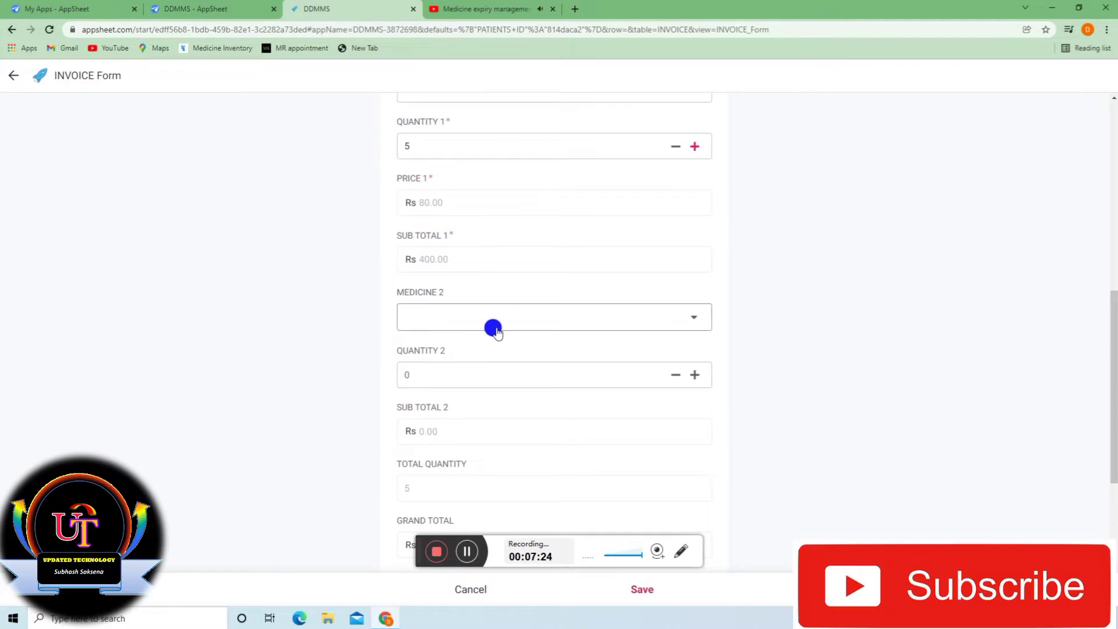
click(486, 326)
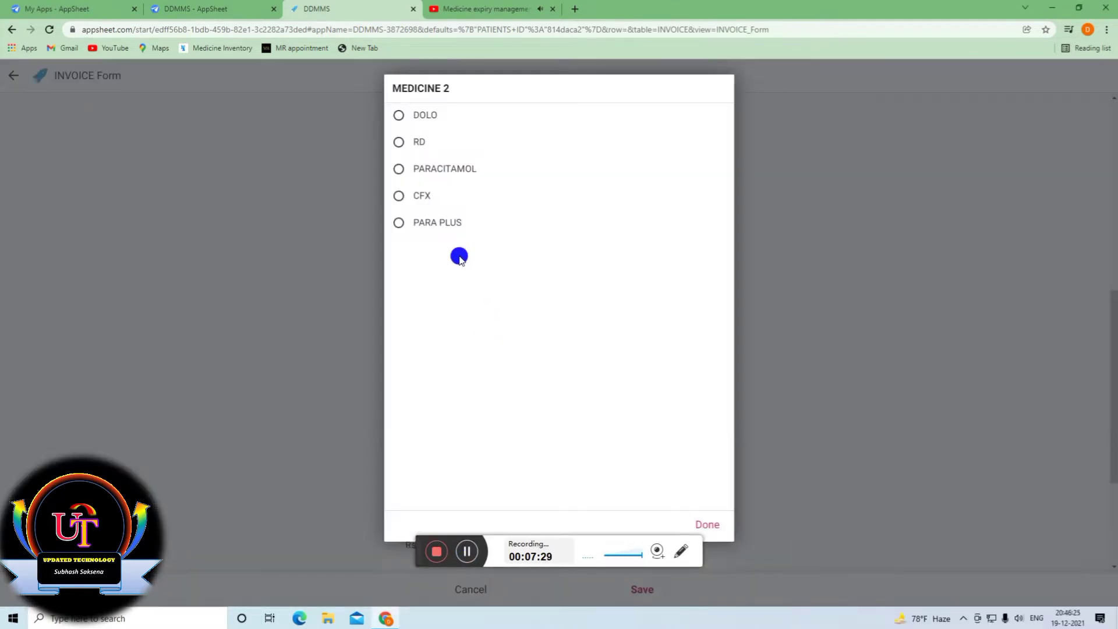
click(464, 226)
scroll(536, 326, down, 2)
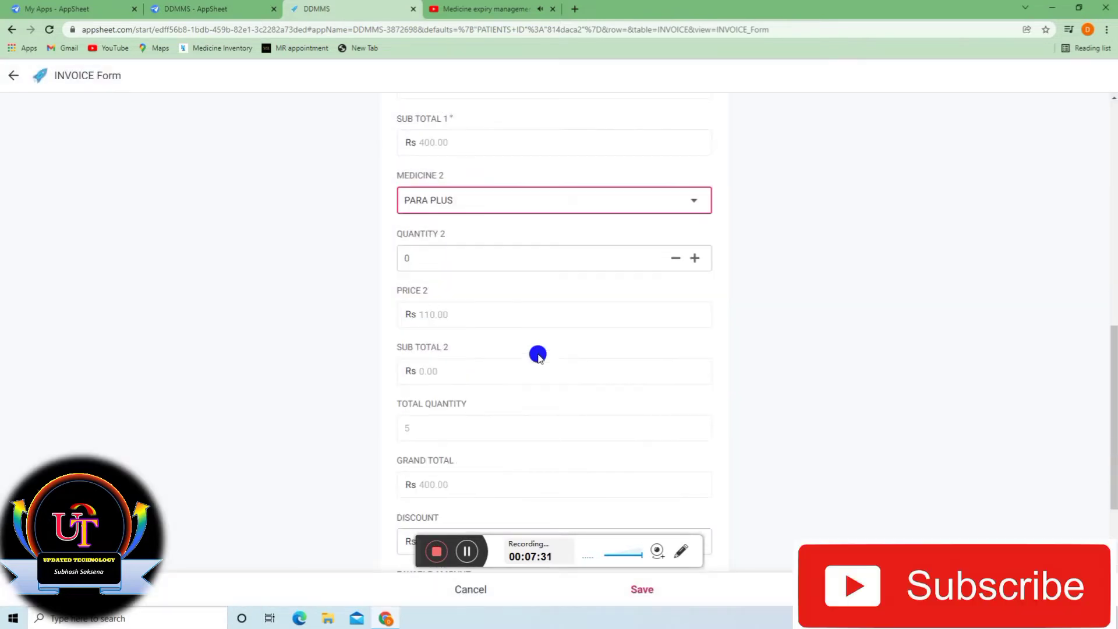
Set the second medicine's quantity to 110 and let its subtotal update.
triple_click(693, 258)
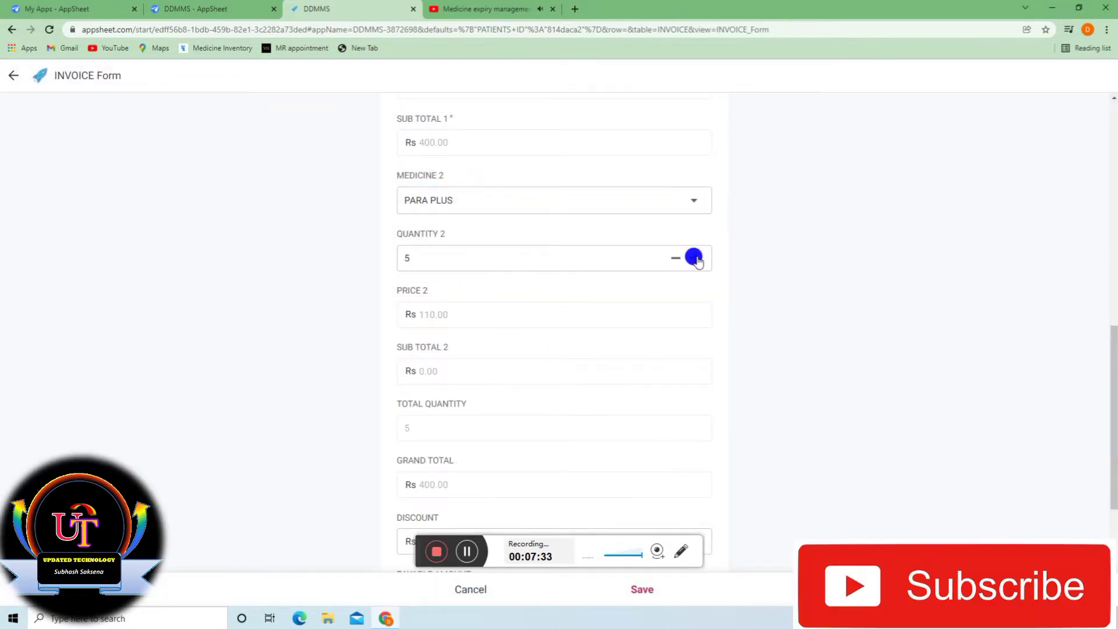
triple_click(694, 258)
click(488, 258)
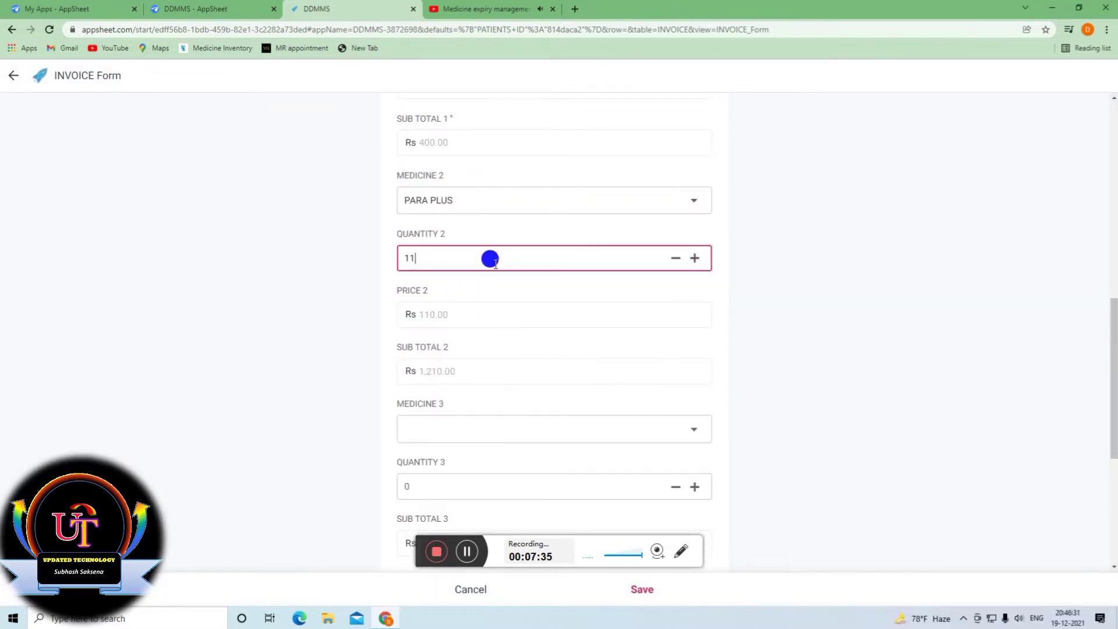
text(0)
scroll(433, 285, down, 2)
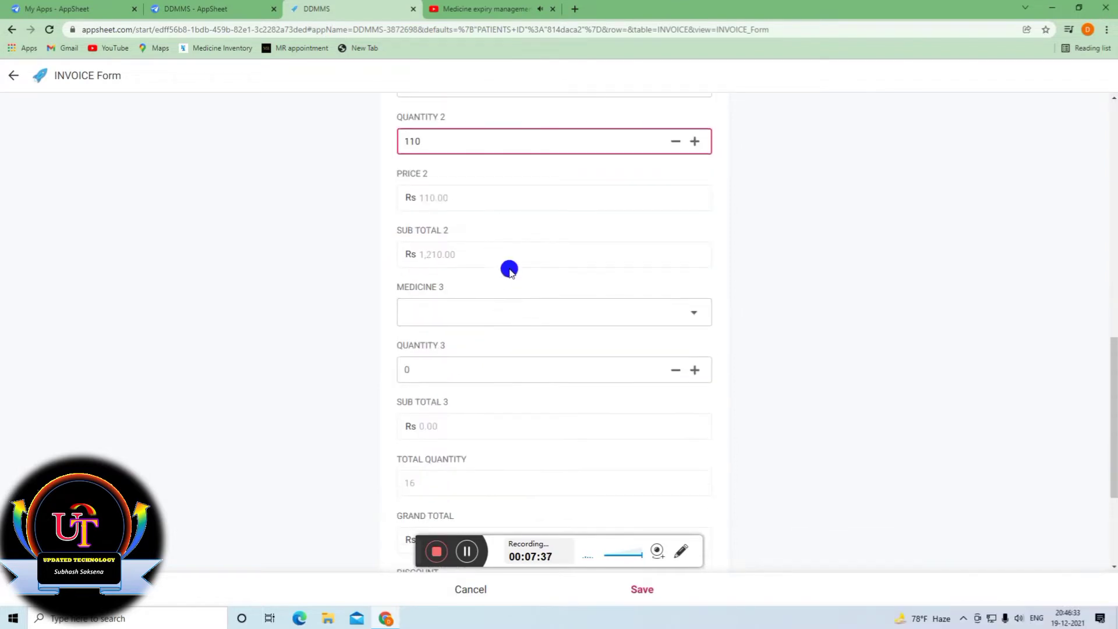
click(511, 278)
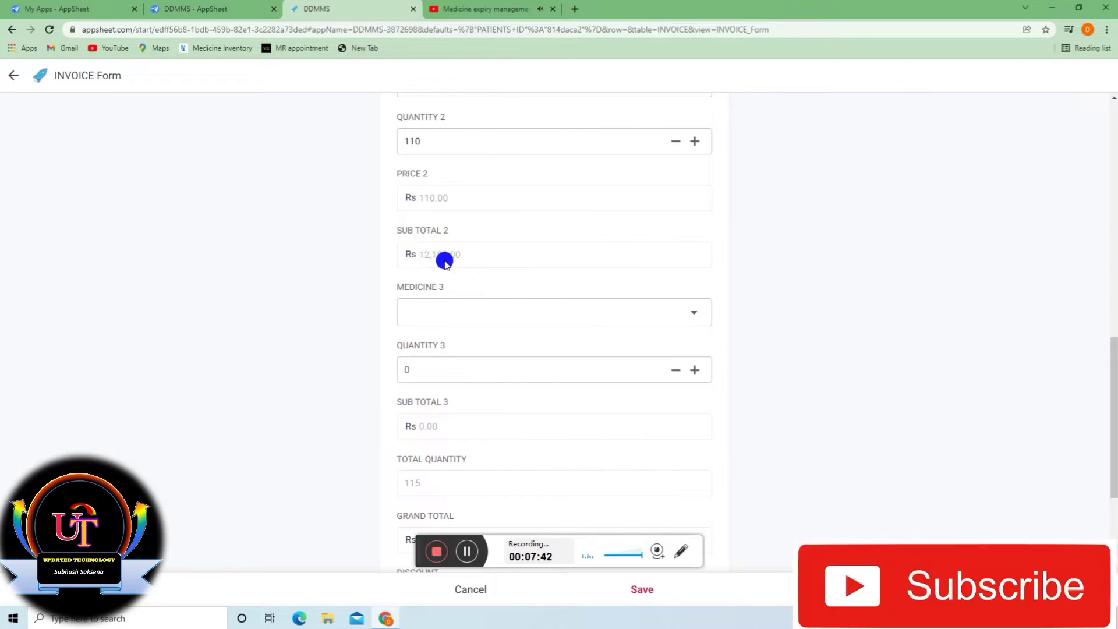
Review the invoice's total quantity, grand total, discount and payable amount.
scroll(506, 447, down, 3)
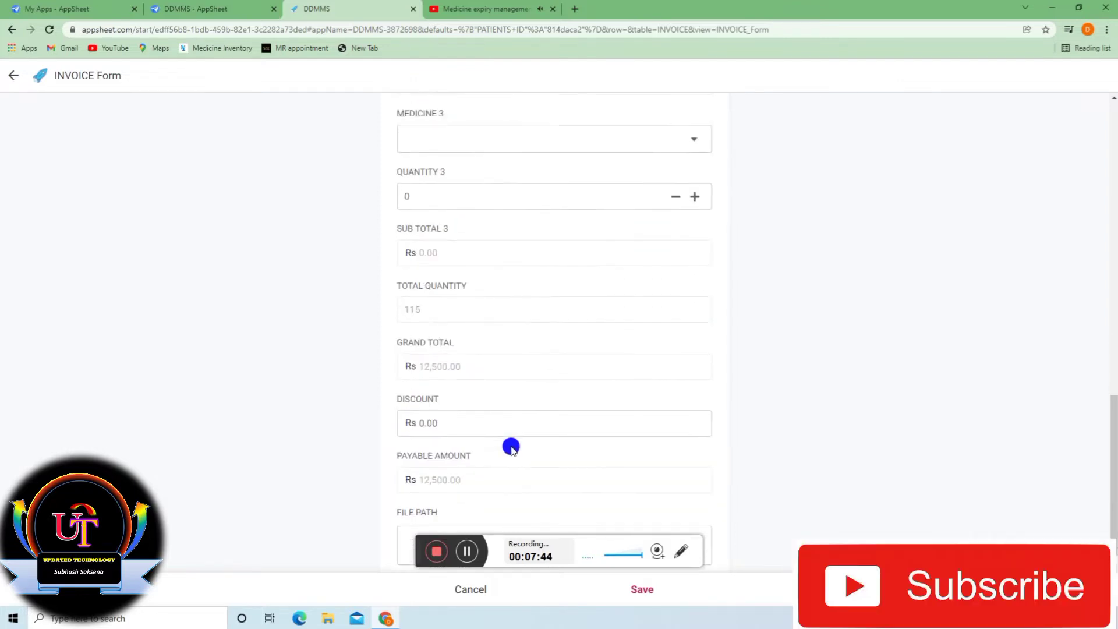
scroll(520, 421, up, 2)
scroll(531, 369, down, 3)
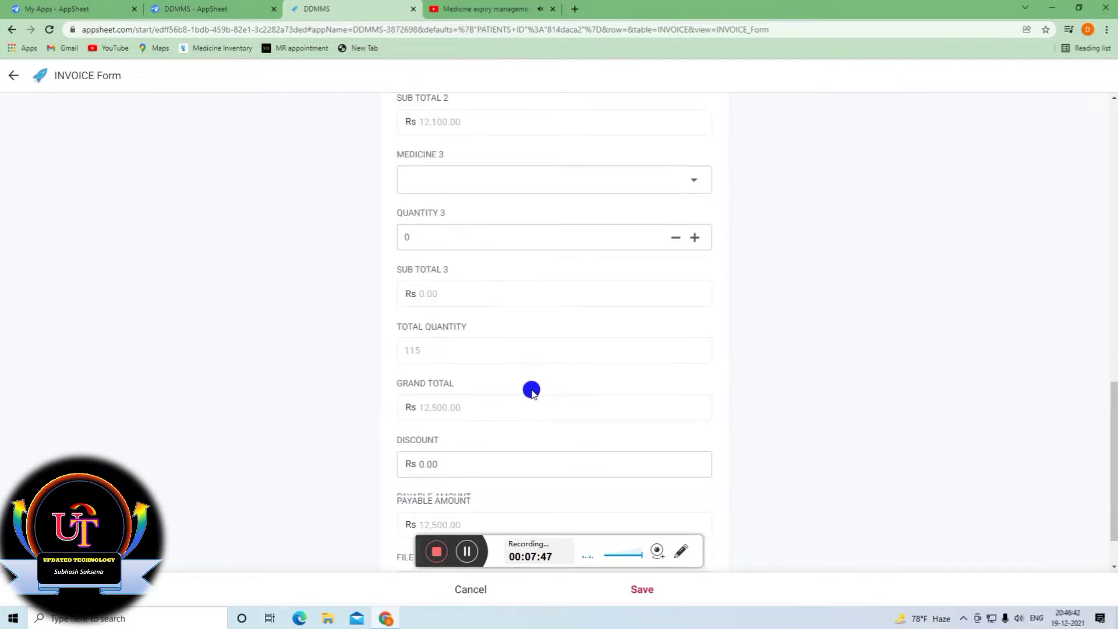
scroll(531, 393, up, 2)
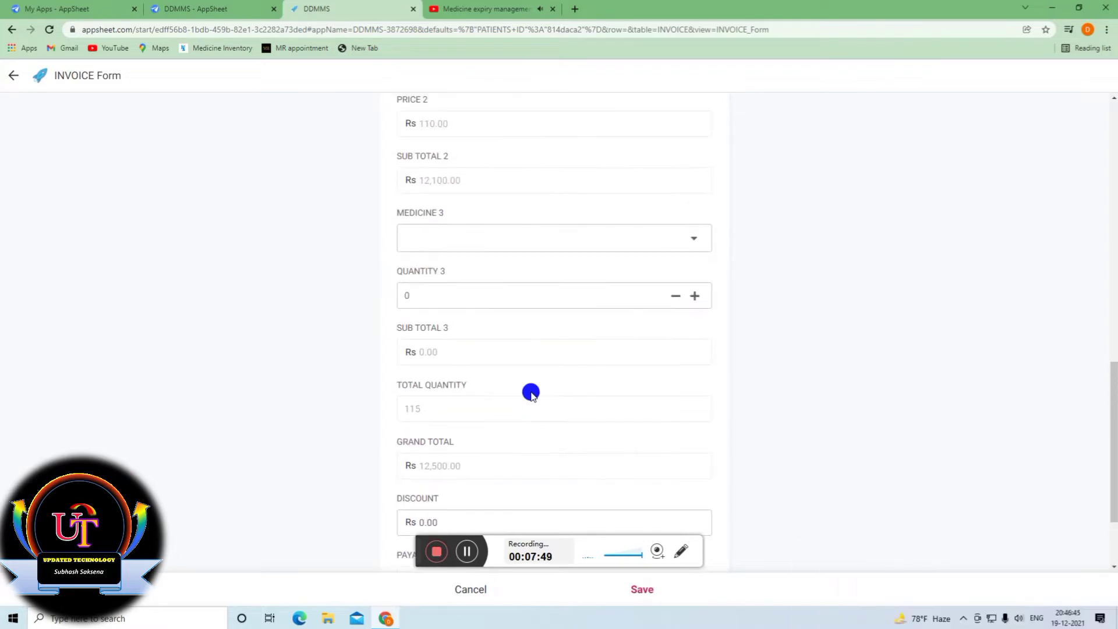
scroll(530, 361, down, 2)
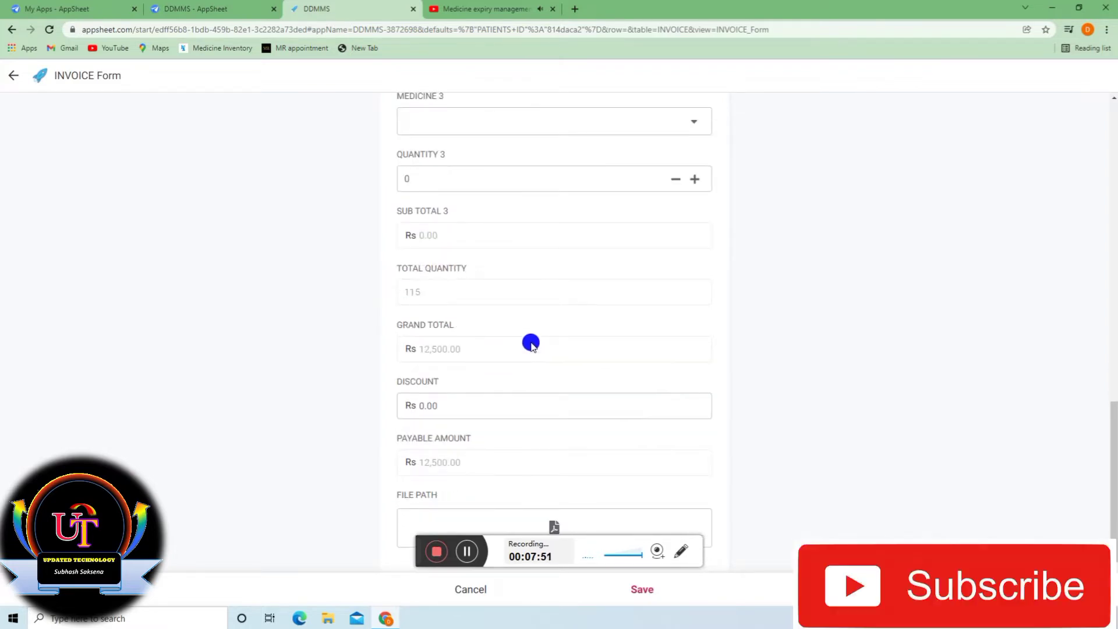
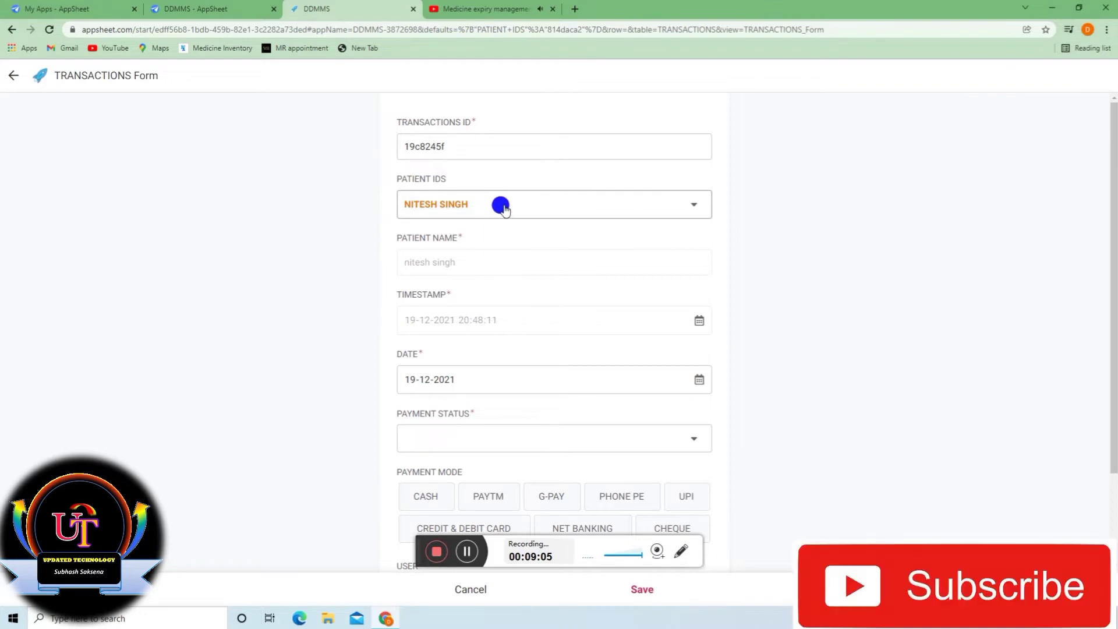
Keep the current patient on the transaction, set the payment status to SUCCESSFUL and enter an amount of Rs 1500.
click(502, 207)
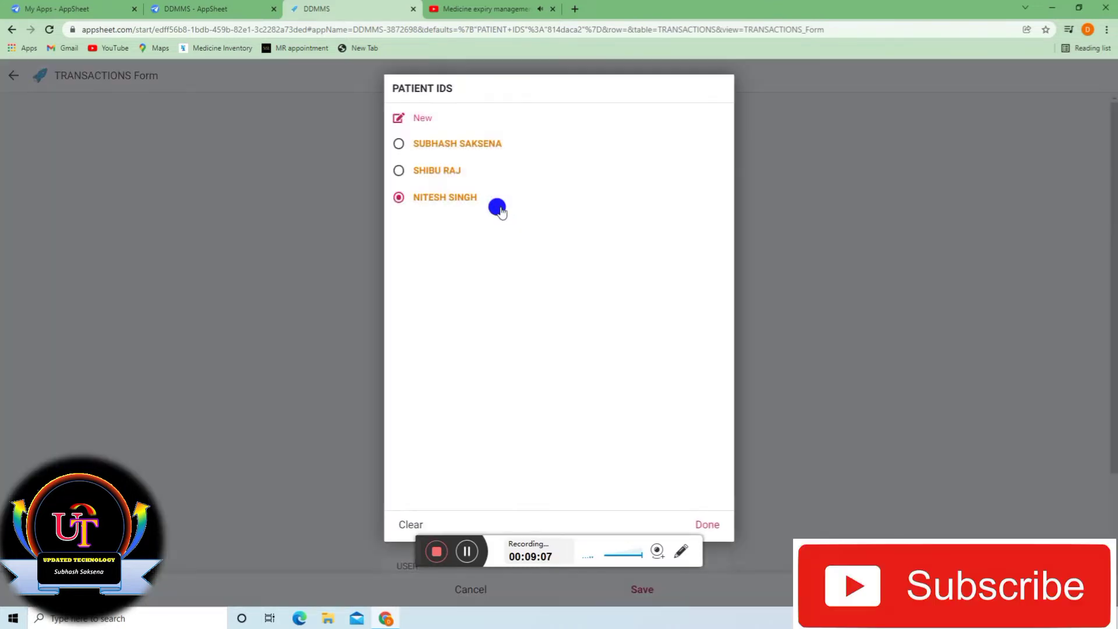
click(482, 206)
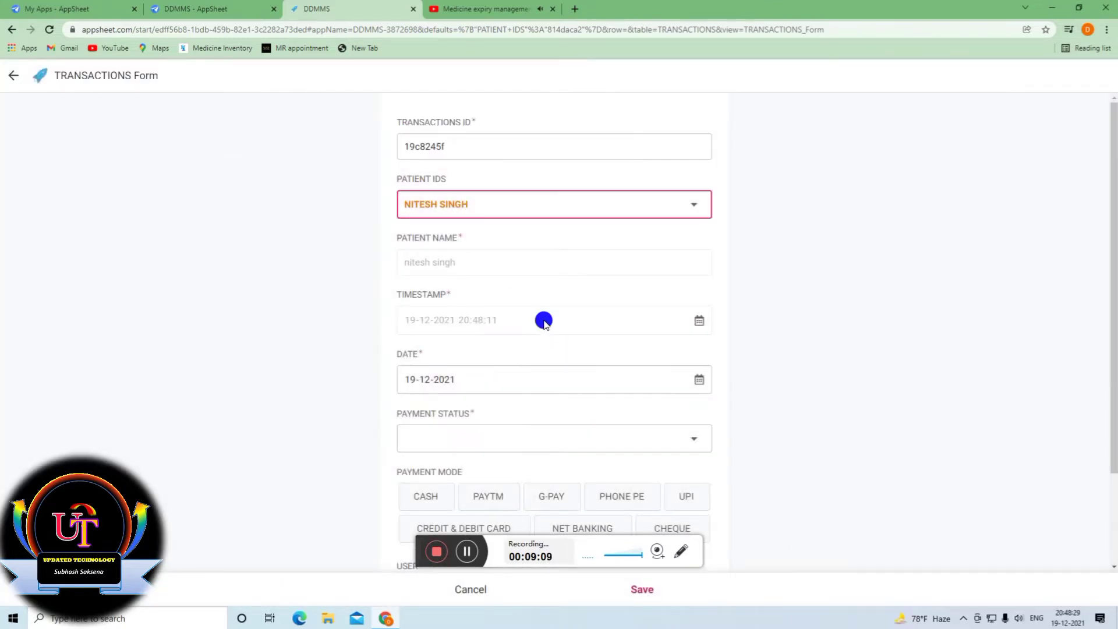
scroll(495, 329, down, 2)
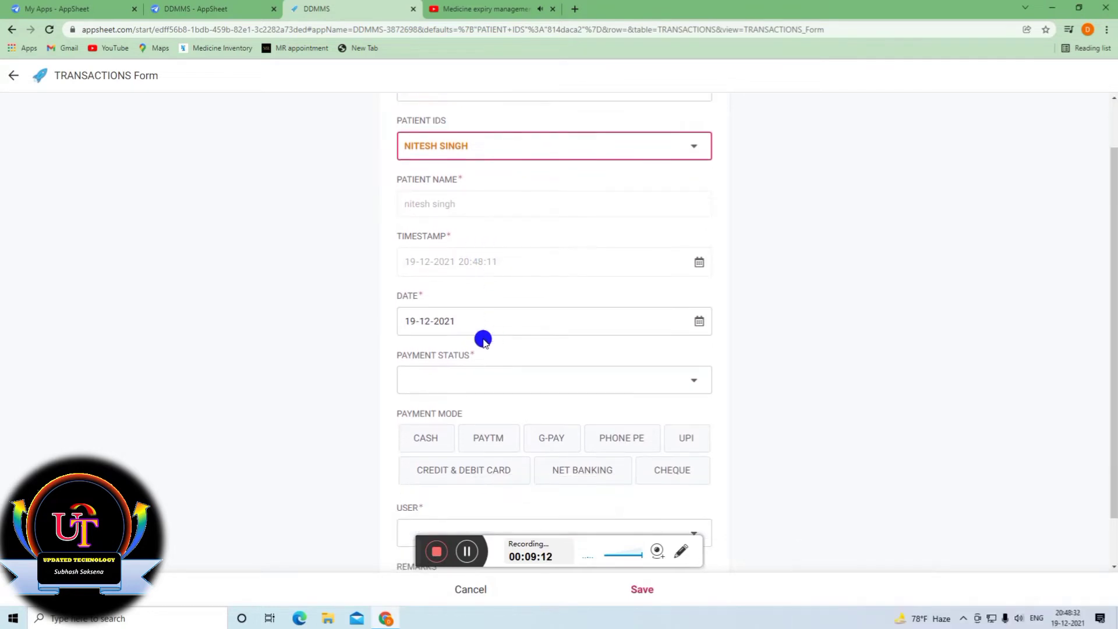
click(487, 312)
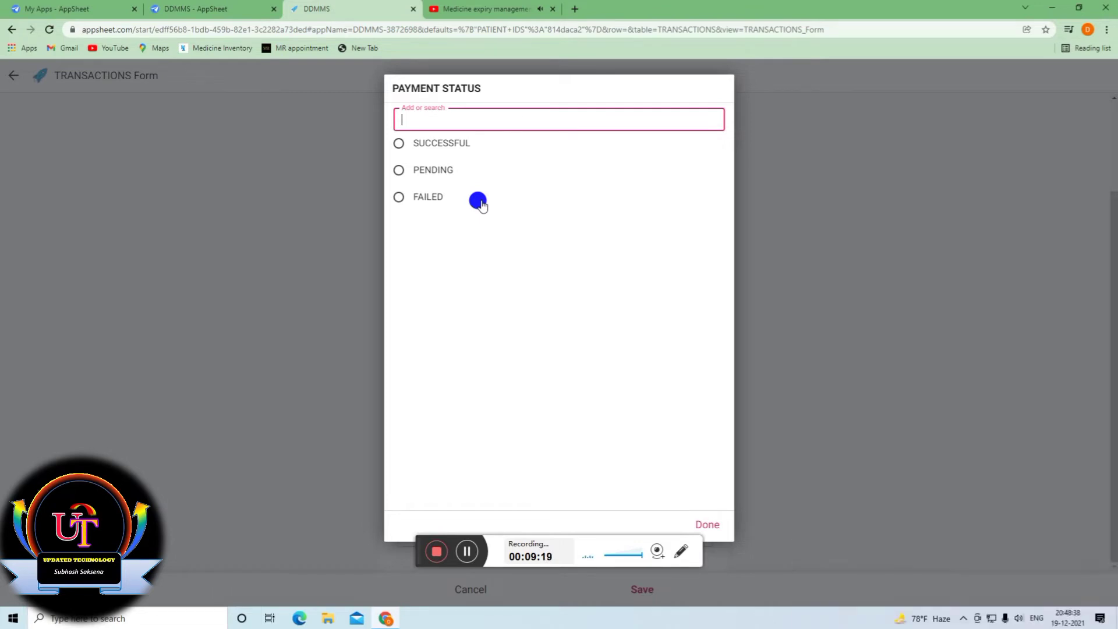
click(487, 143)
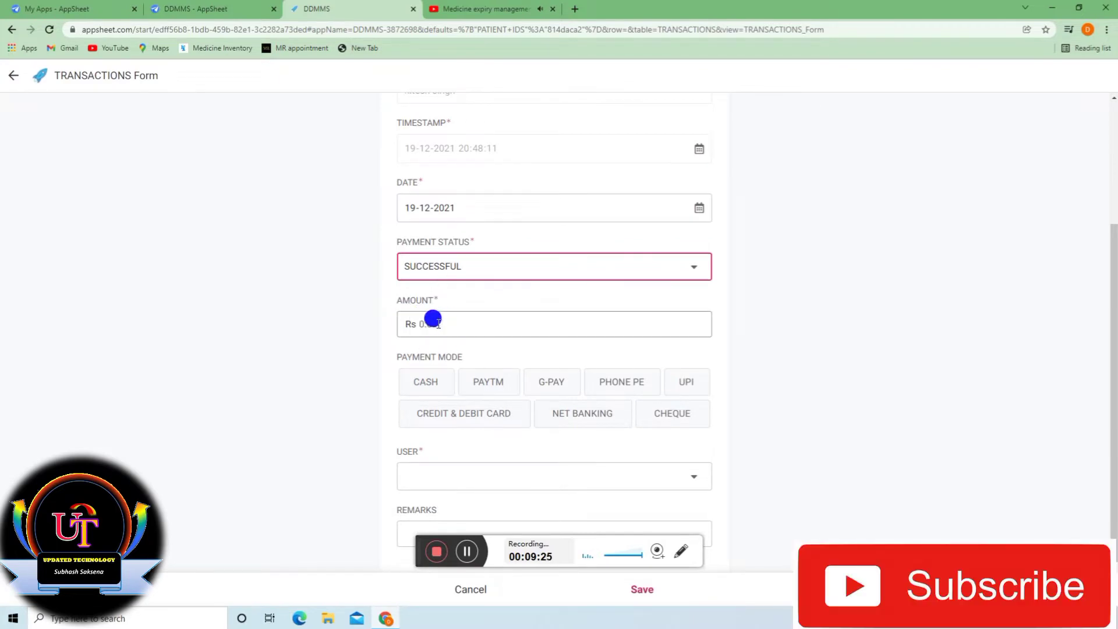
click(434, 320)
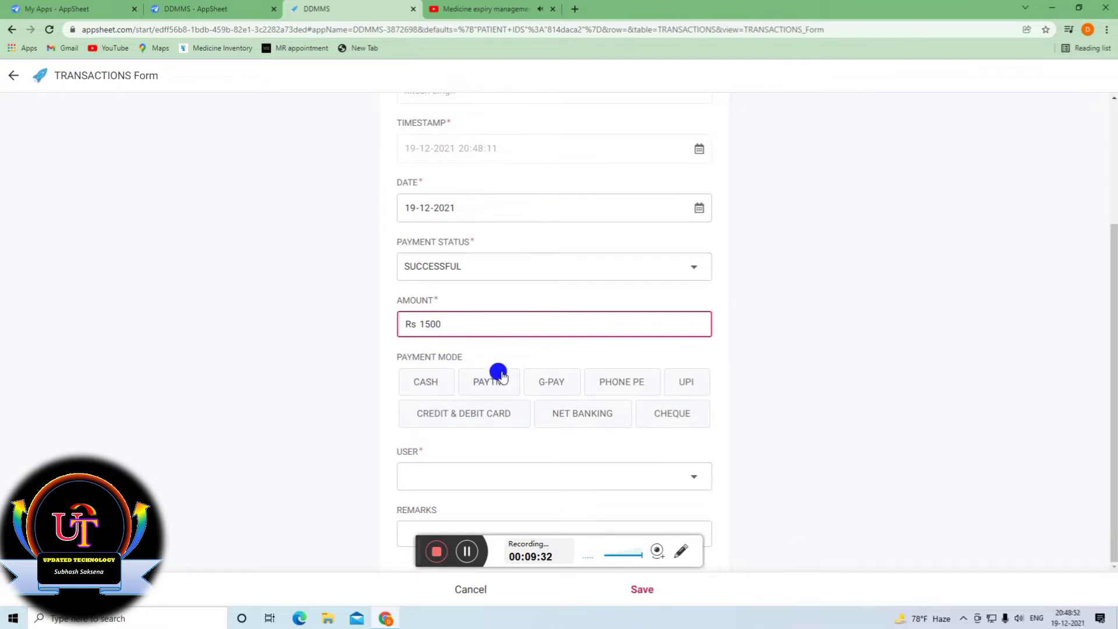
Choose G-PAY as the payment mode, add a new staff member's name as the user and save the transaction.
click(548, 384)
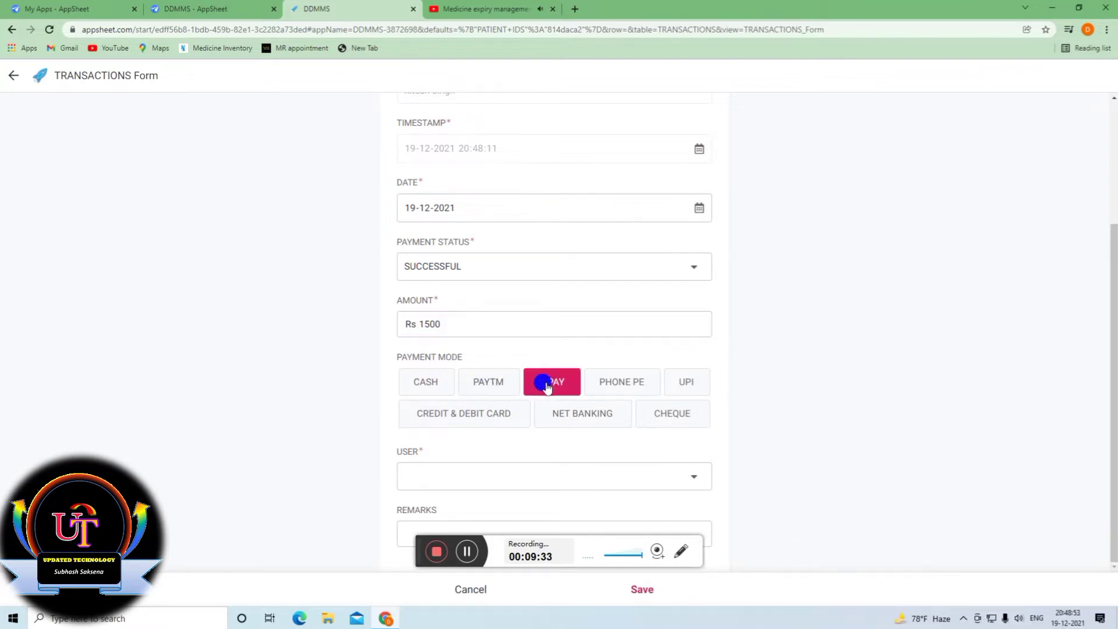
click(562, 484)
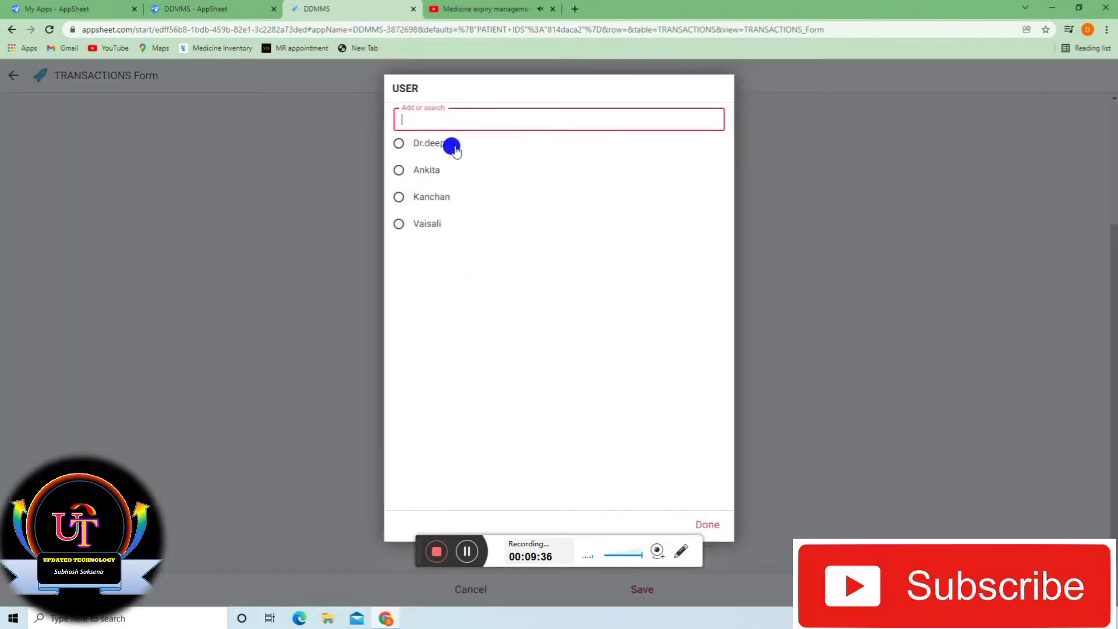
click(452, 196)
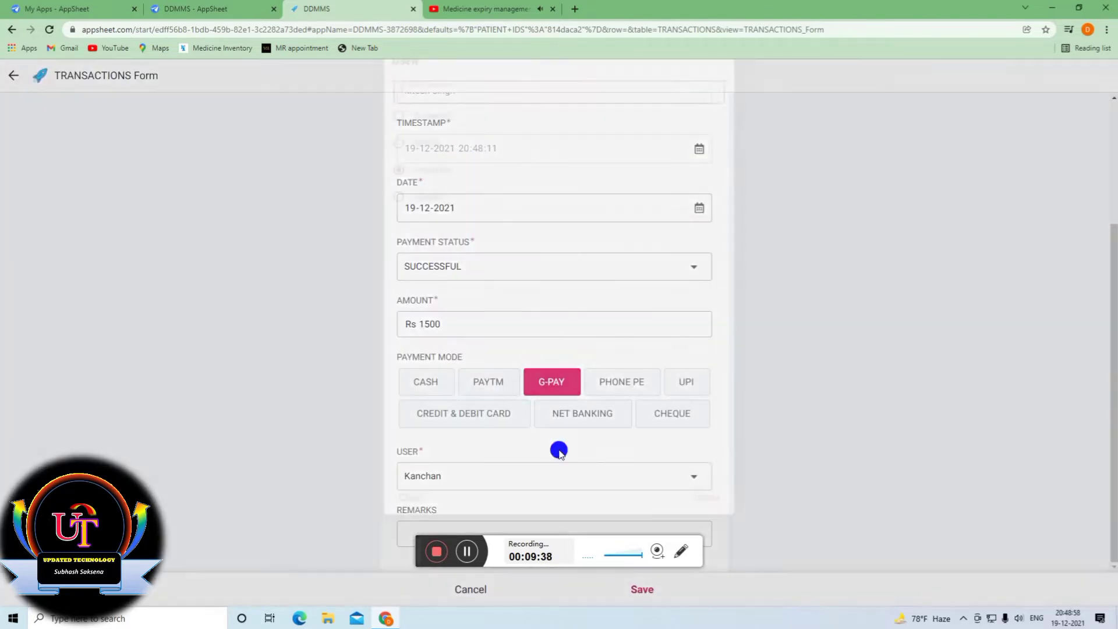
click(559, 474)
text(S)
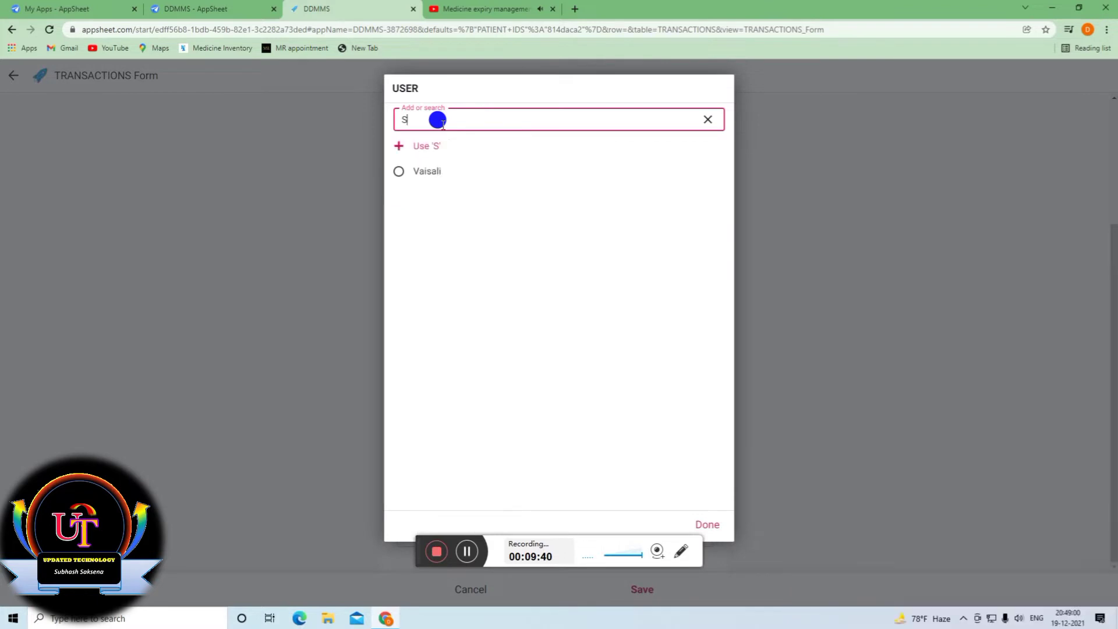
text(ubhash)
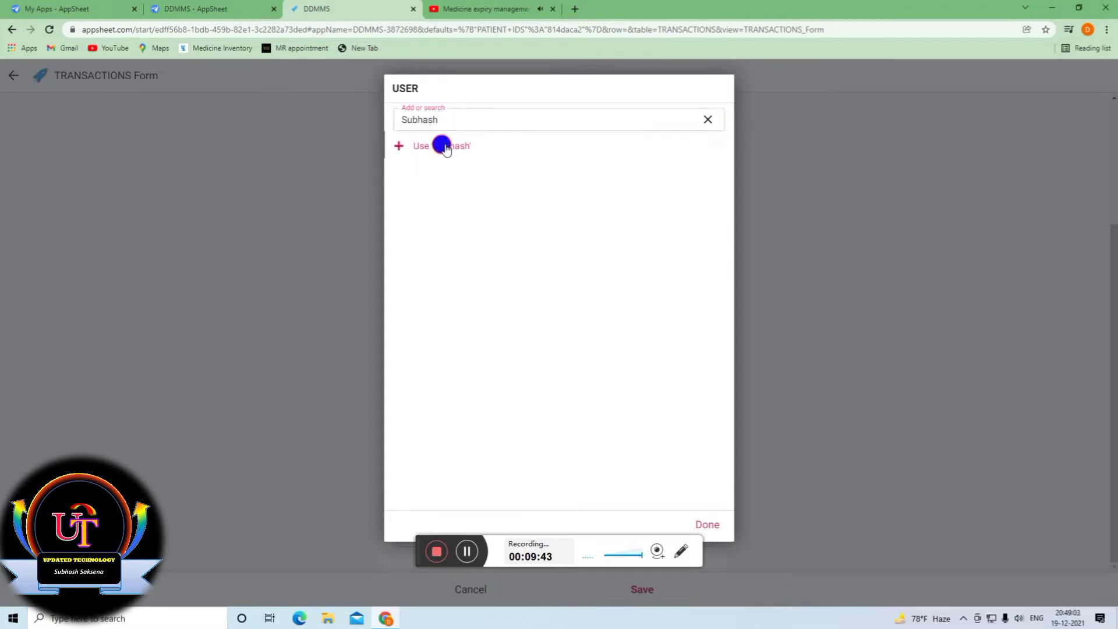
click(442, 144)
click(640, 591)
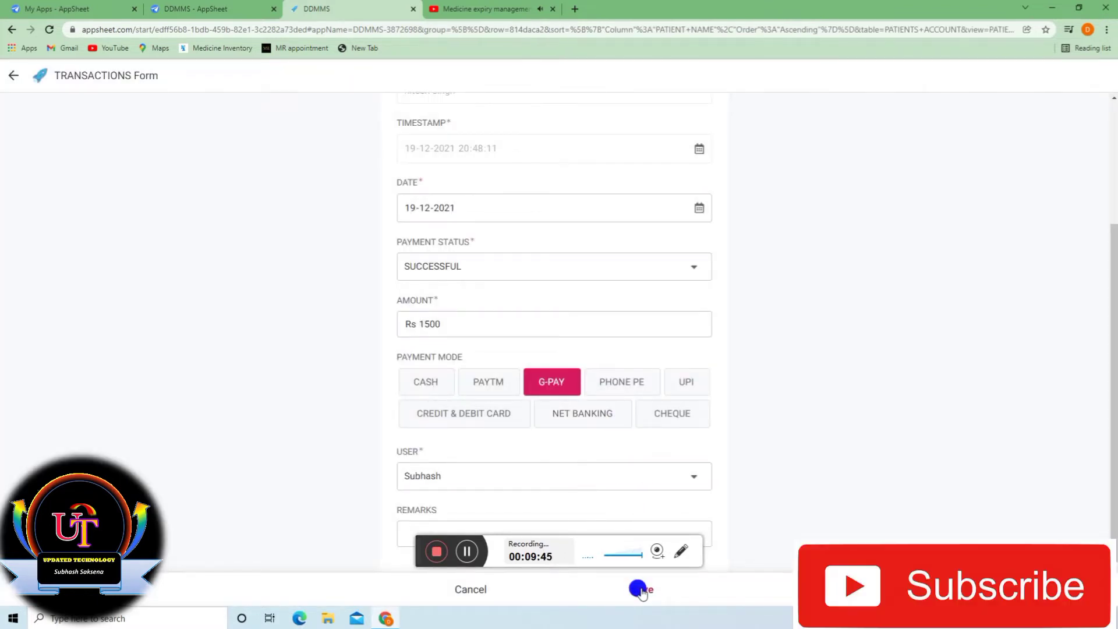
Examine the patient's doctor balance, total paid, total dues, and pending and failed amounts after the payment.
scroll(534, 376, up, 2)
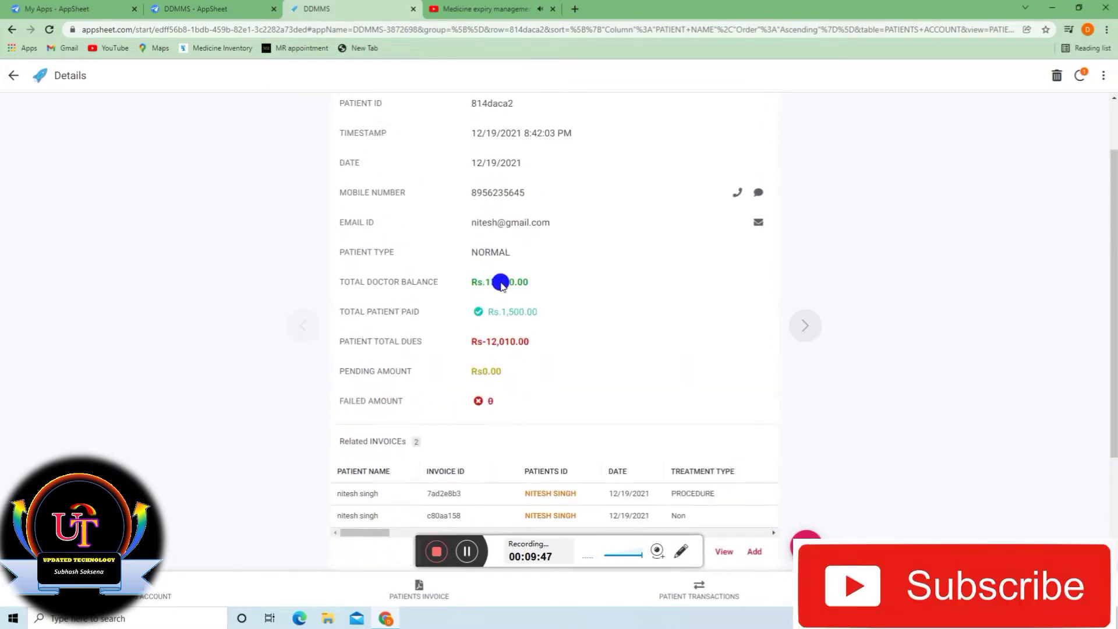
scroll(527, 381, up, 2)
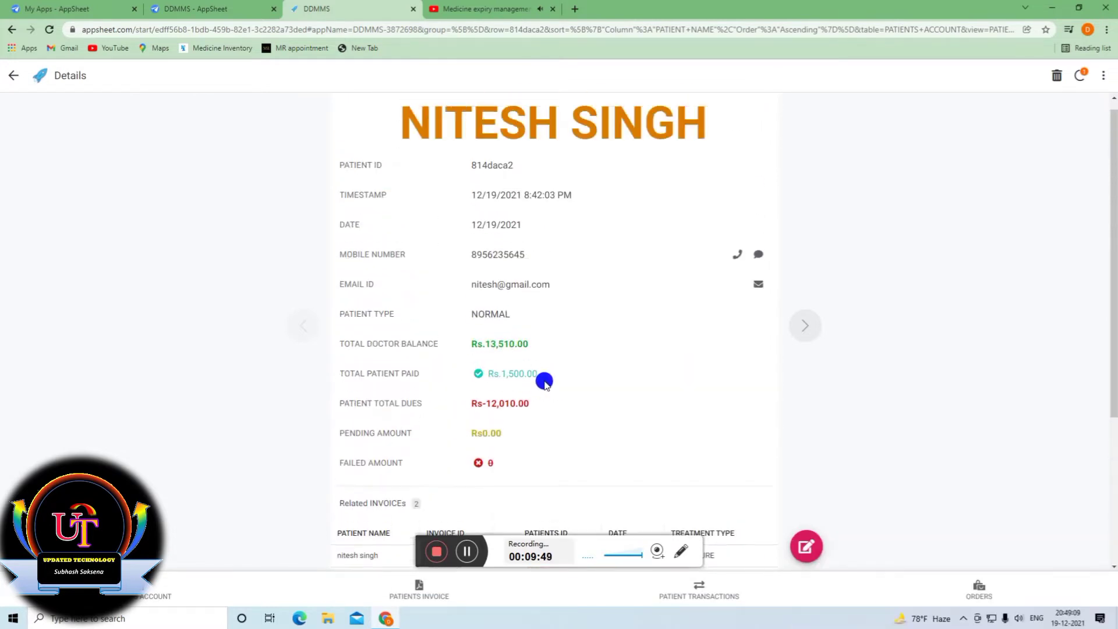
scroll(542, 355, down, 2)
drag(340, 334, 424, 334)
click(425, 336)
drag(341, 327, 429, 330)
click(444, 327)
drag(508, 332, 542, 331)
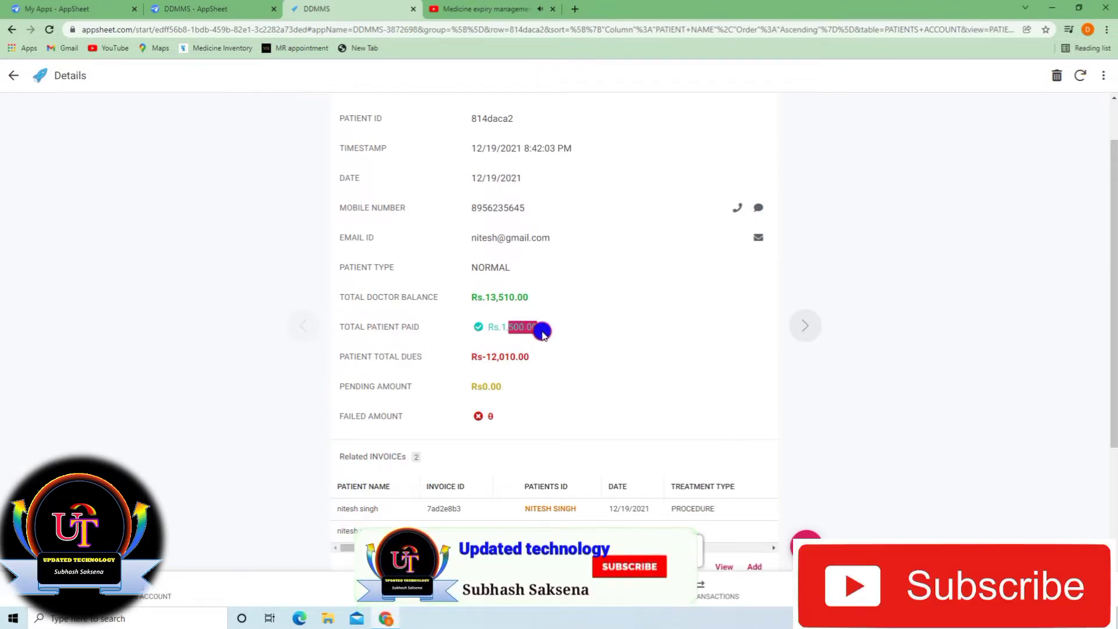
click(541, 339)
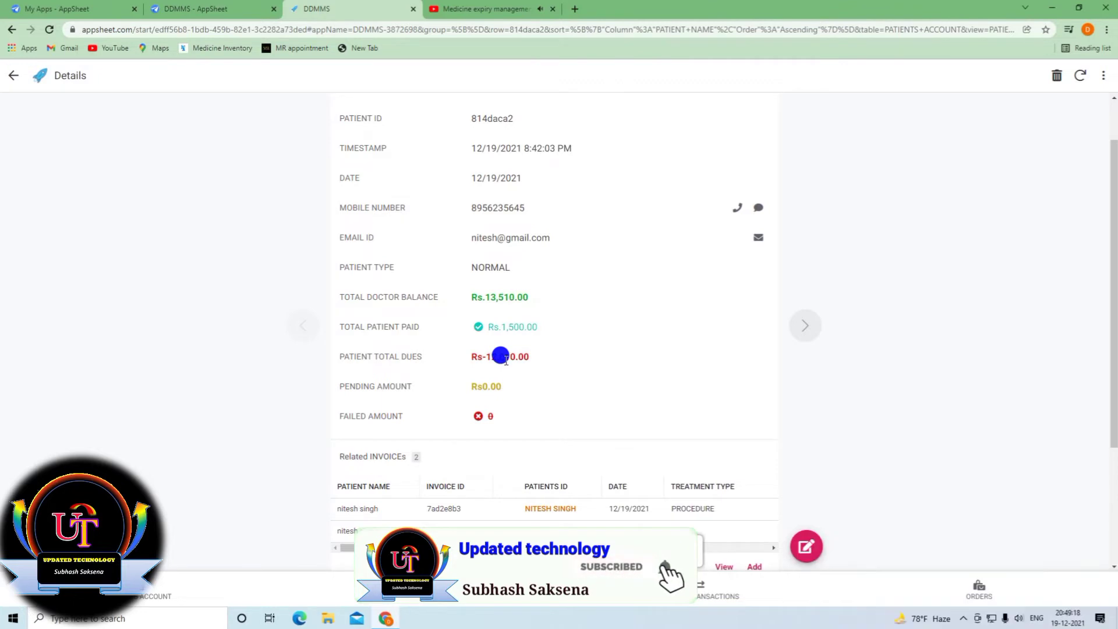
scroll(548, 355, down, 3)
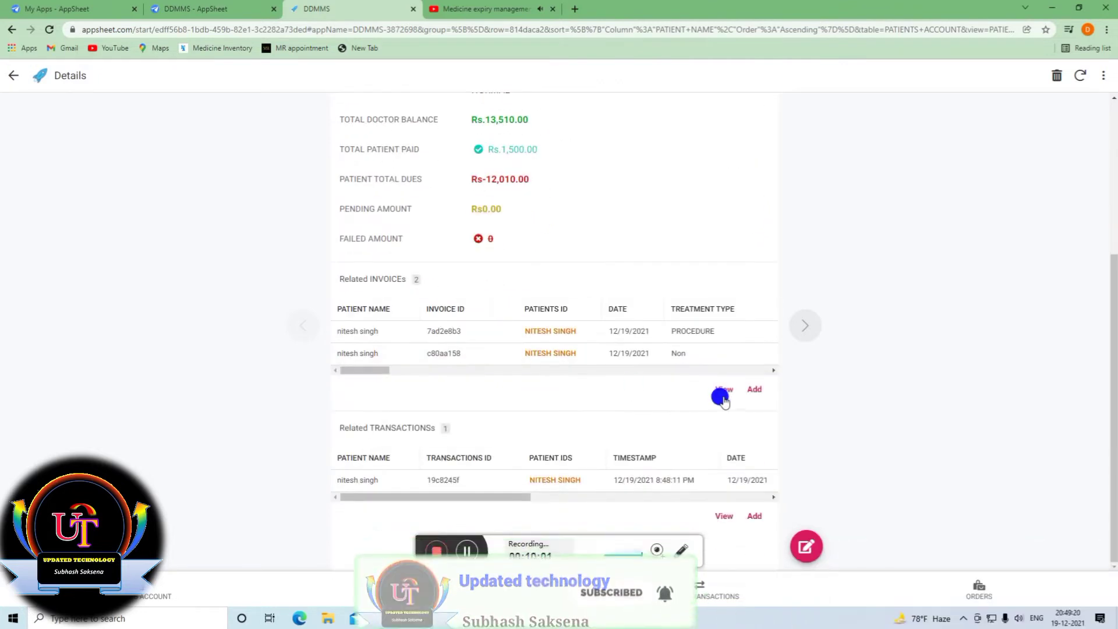
Add another transaction for the patient with payment status PENDING and a pending amount of Rs 700.
click(755, 518)
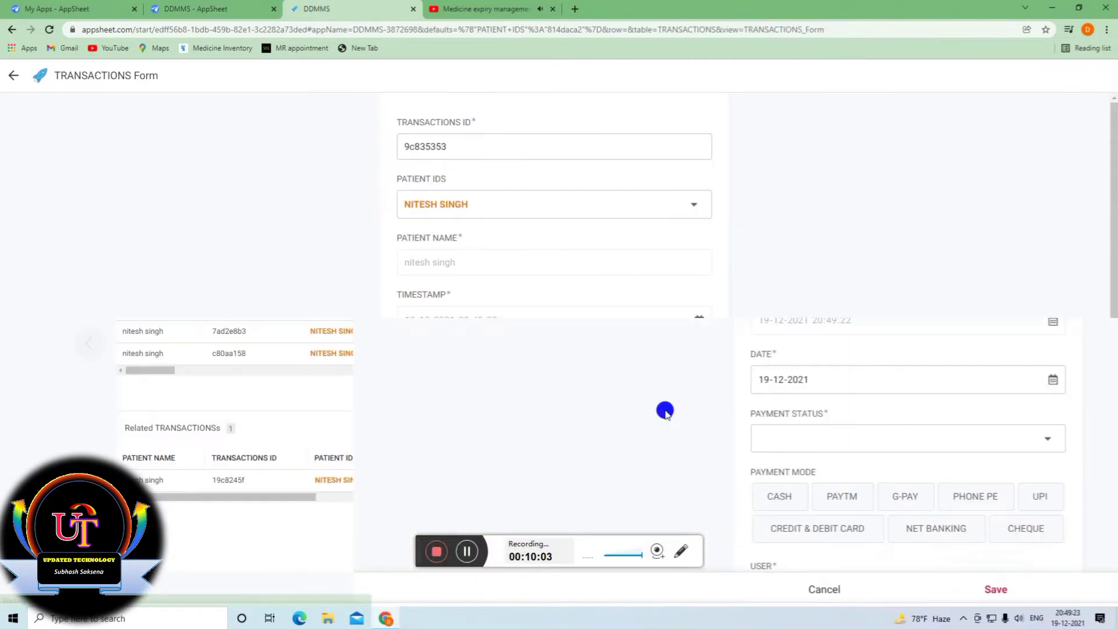
scroll(557, 377, down, 2)
click(561, 326)
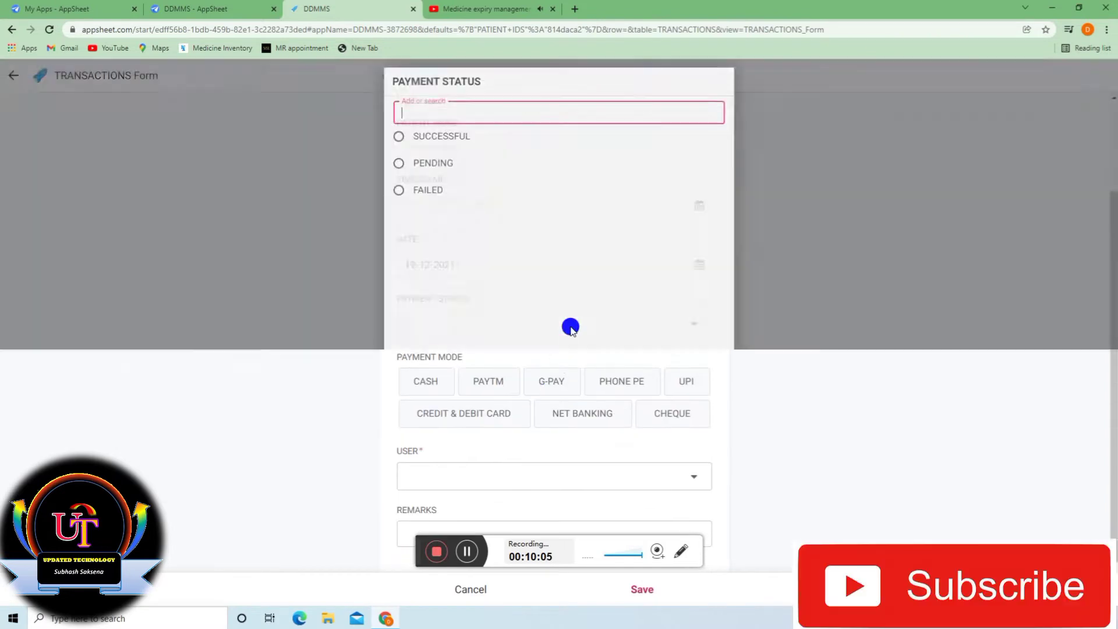
click(410, 170)
scroll(473, 326, down, 1)
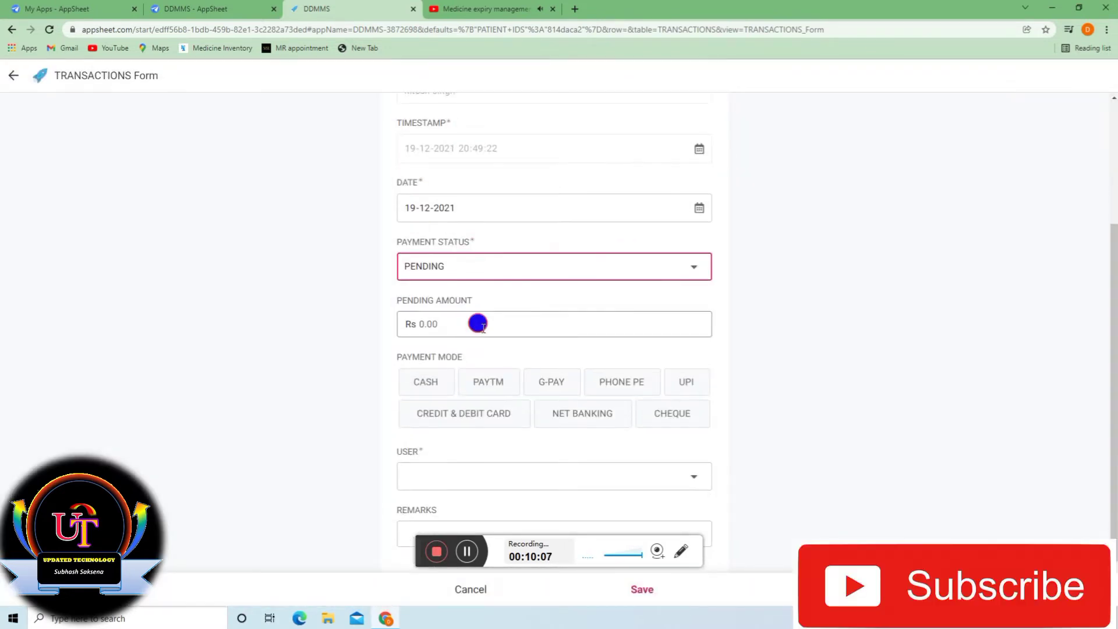
click(478, 323)
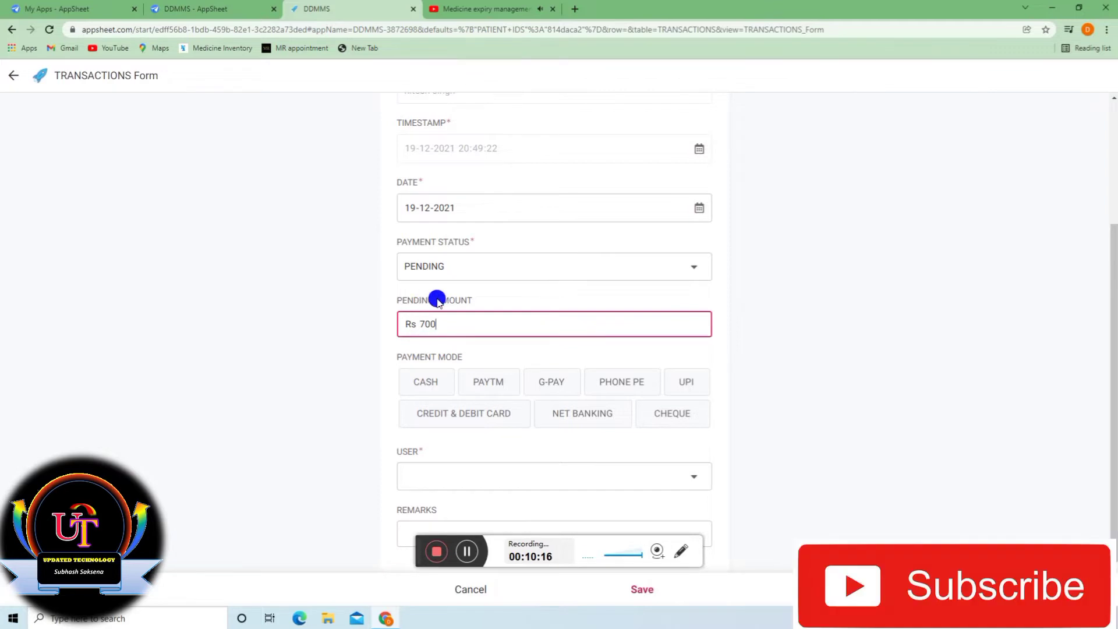
Switch the payment status to SUCCESSFUL and return it to PENDING.
click(482, 267)
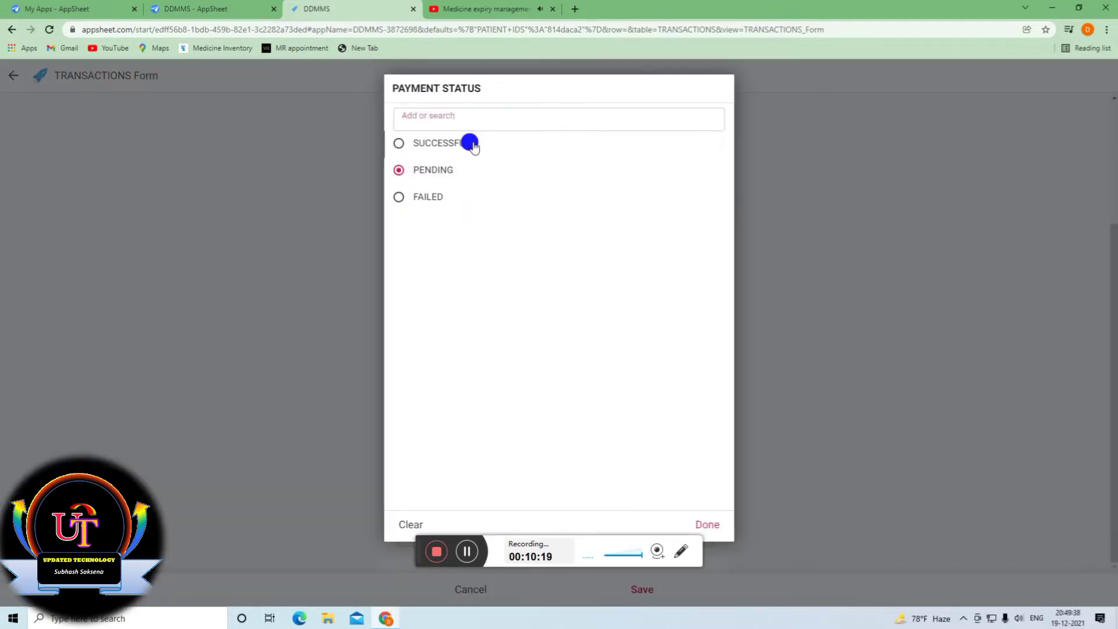
click(469, 142)
click(466, 268)
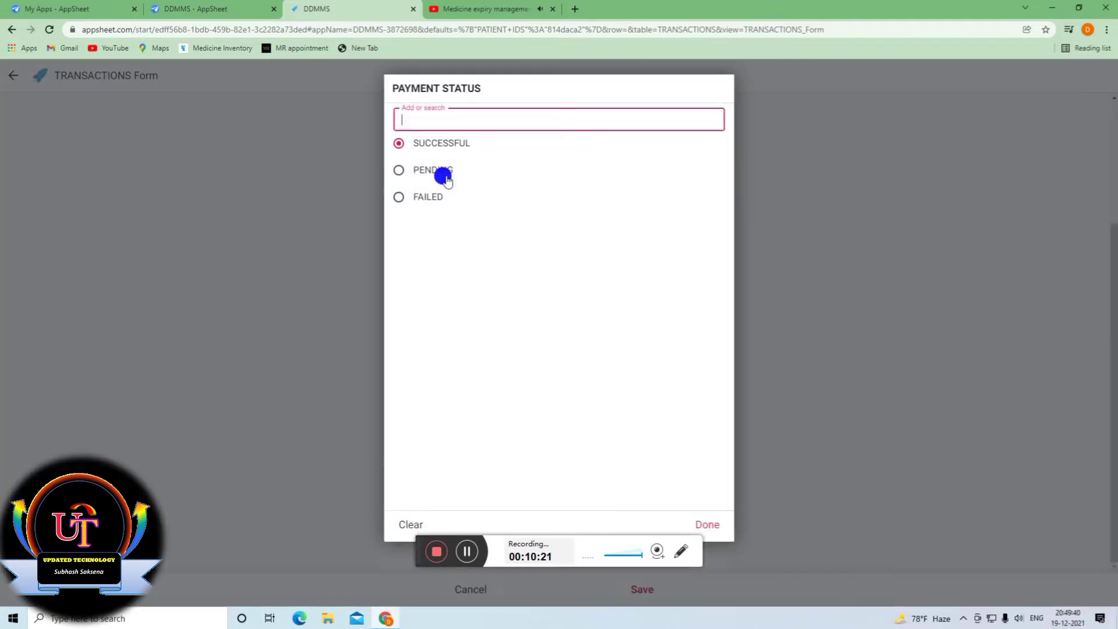
click(445, 173)
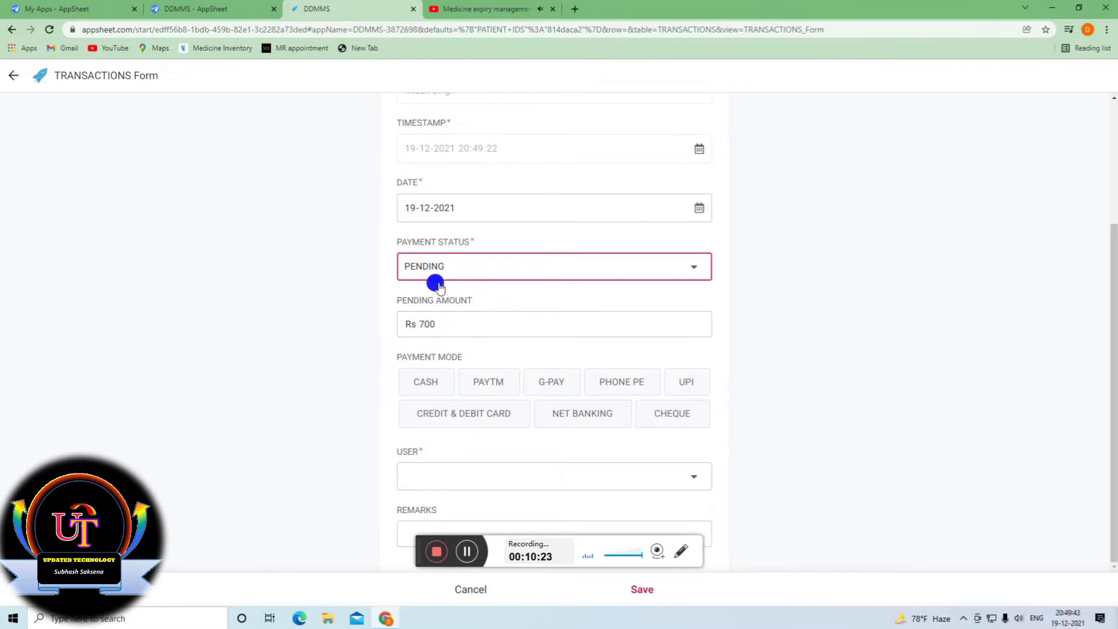
Choose UPI as the payment mode, select the newly added user and save the pending transaction.
click(447, 322)
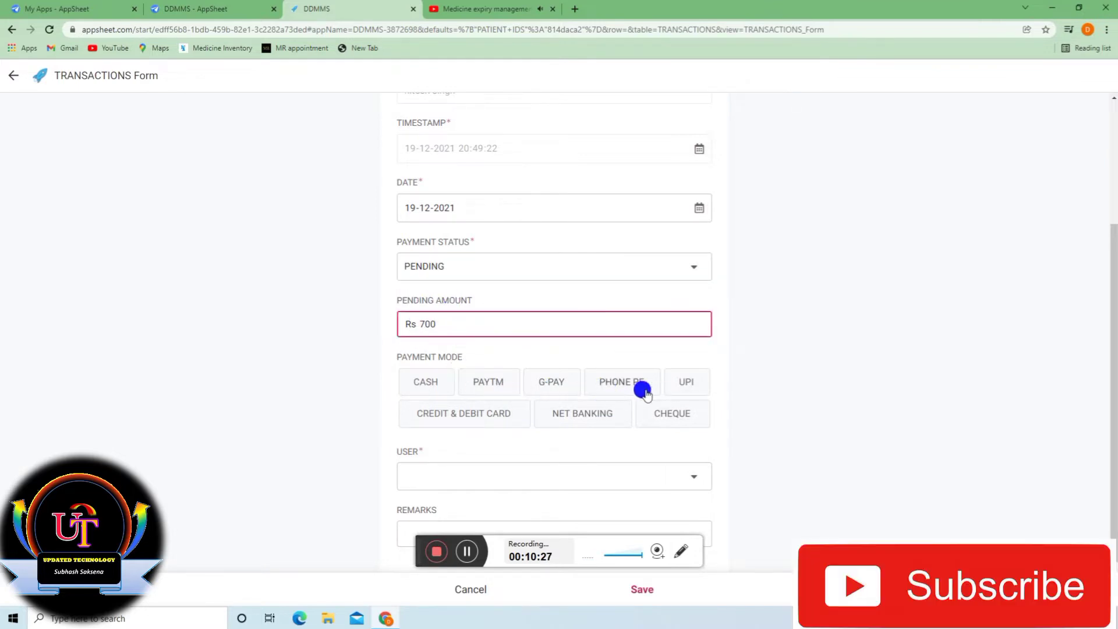
click(684, 381)
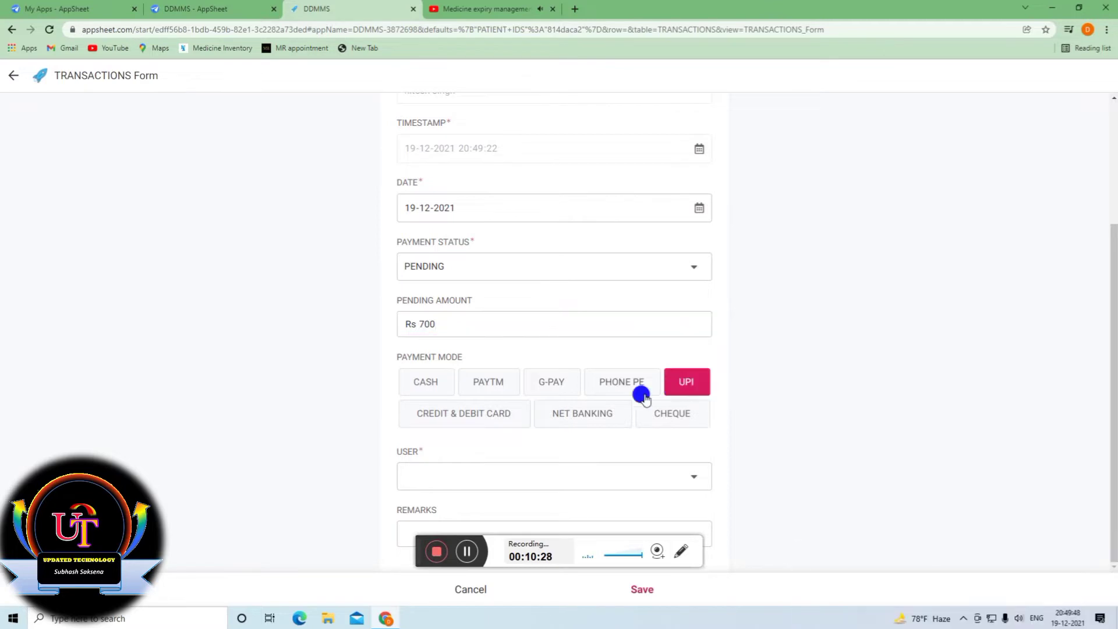
click(515, 474)
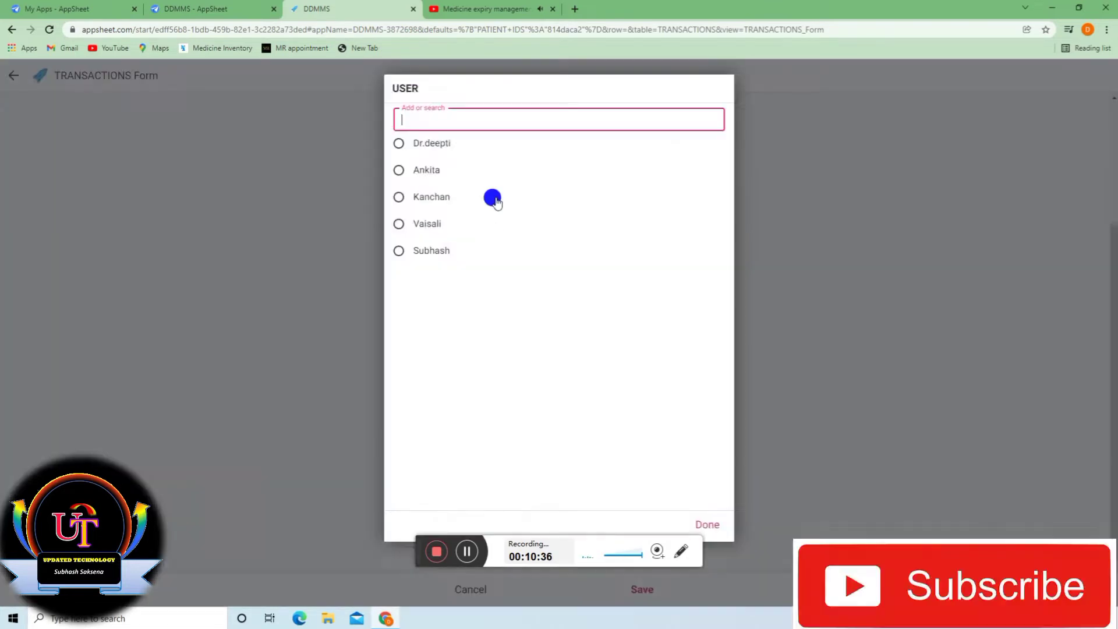
click(438, 250)
click(640, 591)
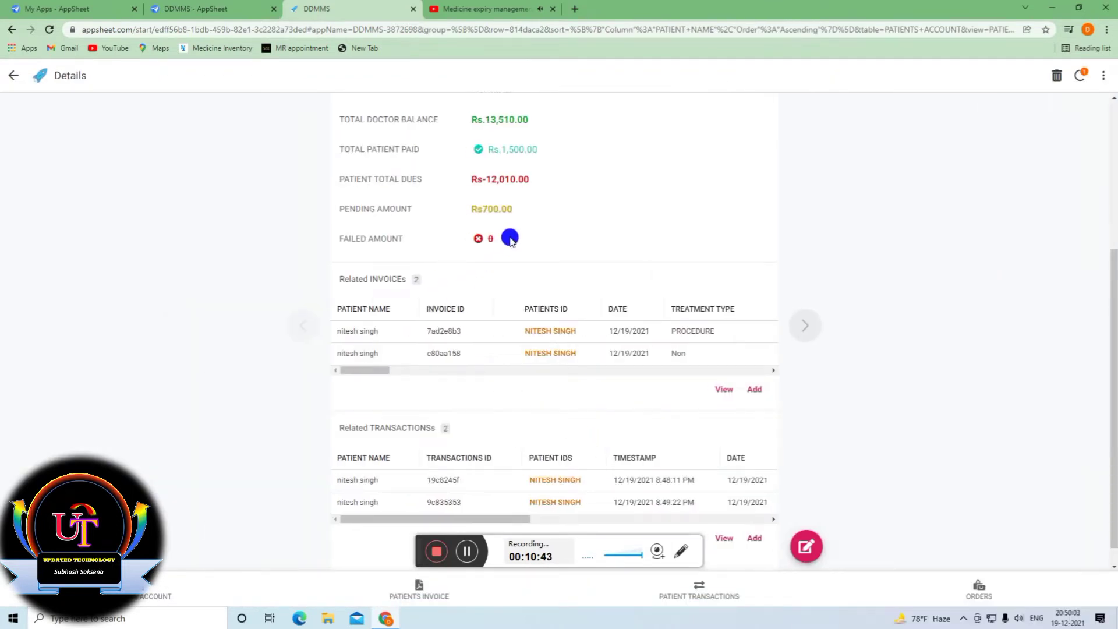
Check the patient's paid, due and pending amounts and look through the details of the related medicine invoice.
scroll(512, 237, up, 3)
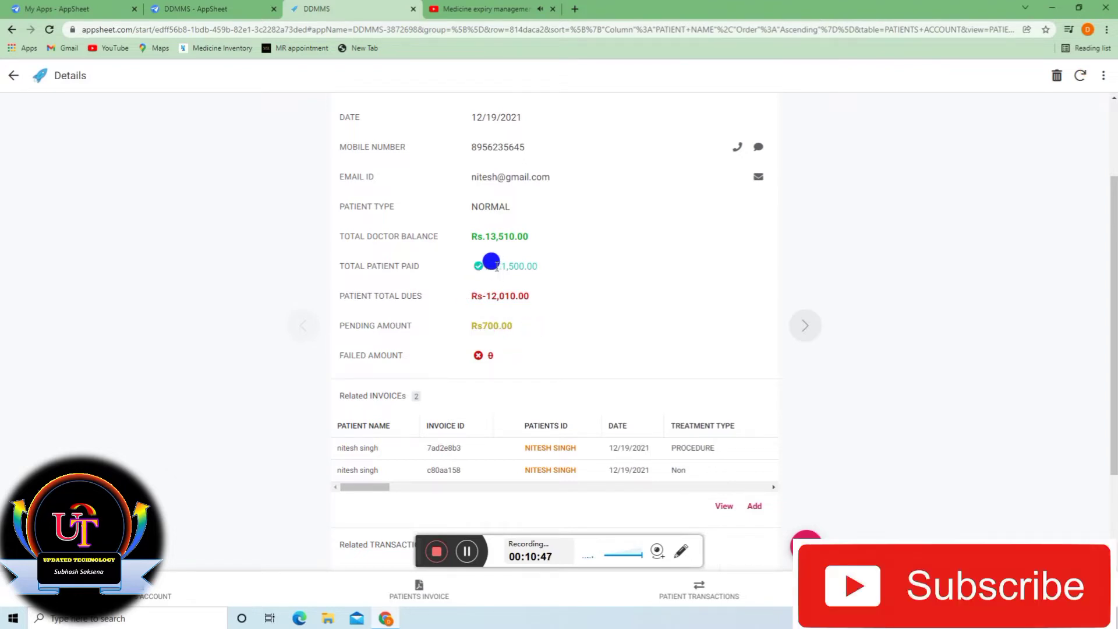
drag(533, 267, 548, 270)
scroll(534, 302, down, 1)
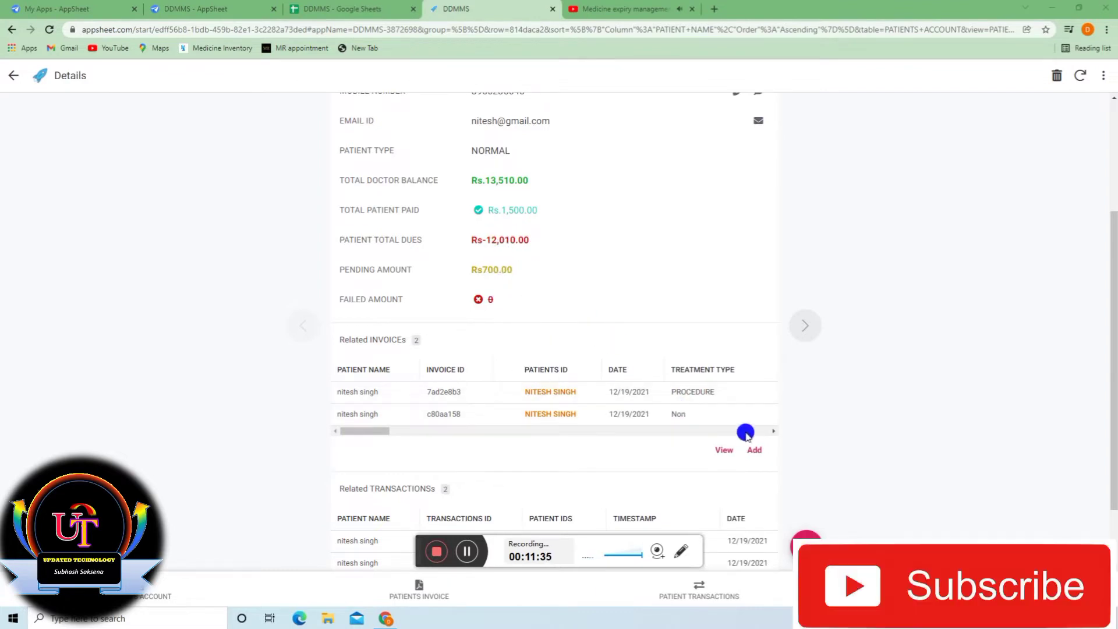
click(690, 414)
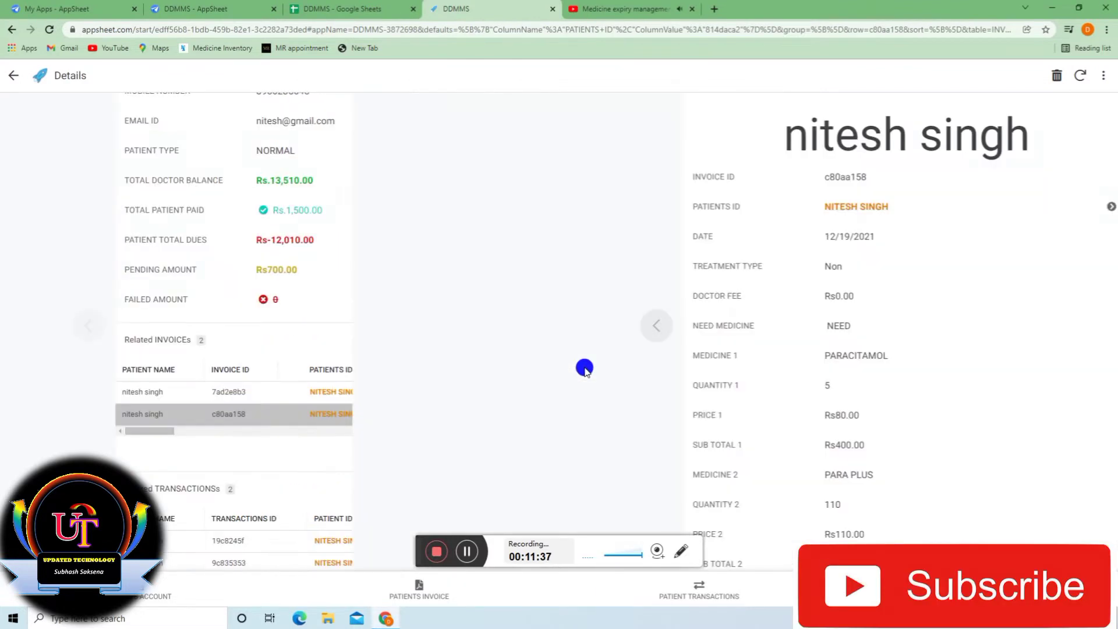
scroll(596, 397, down, 3)
scroll(605, 452, up, 5)
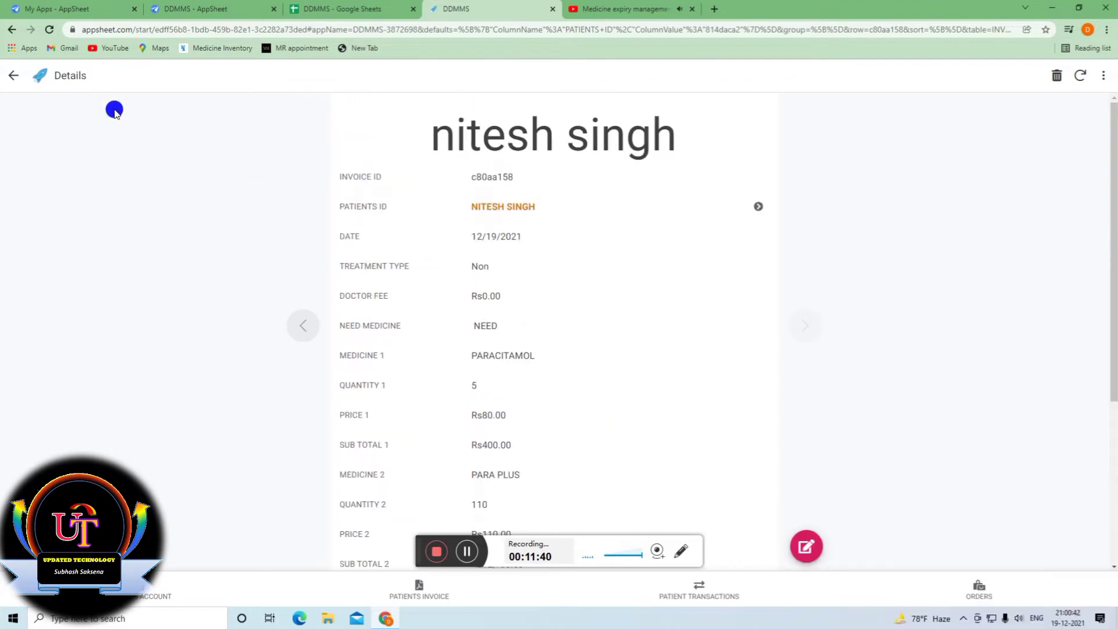
click(13, 75)
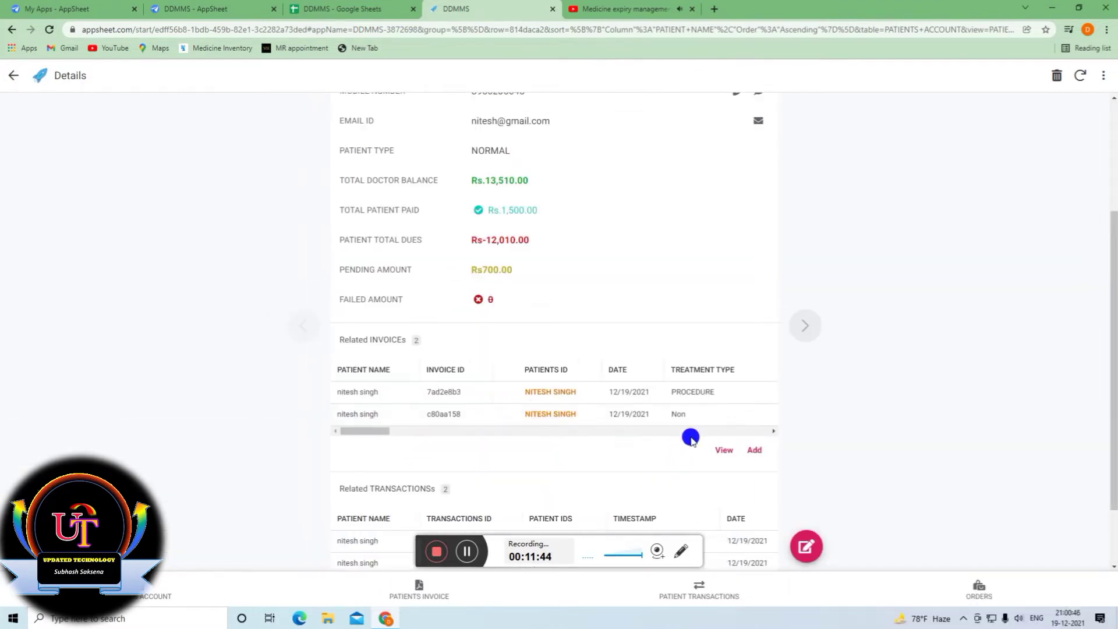
click(752, 450)
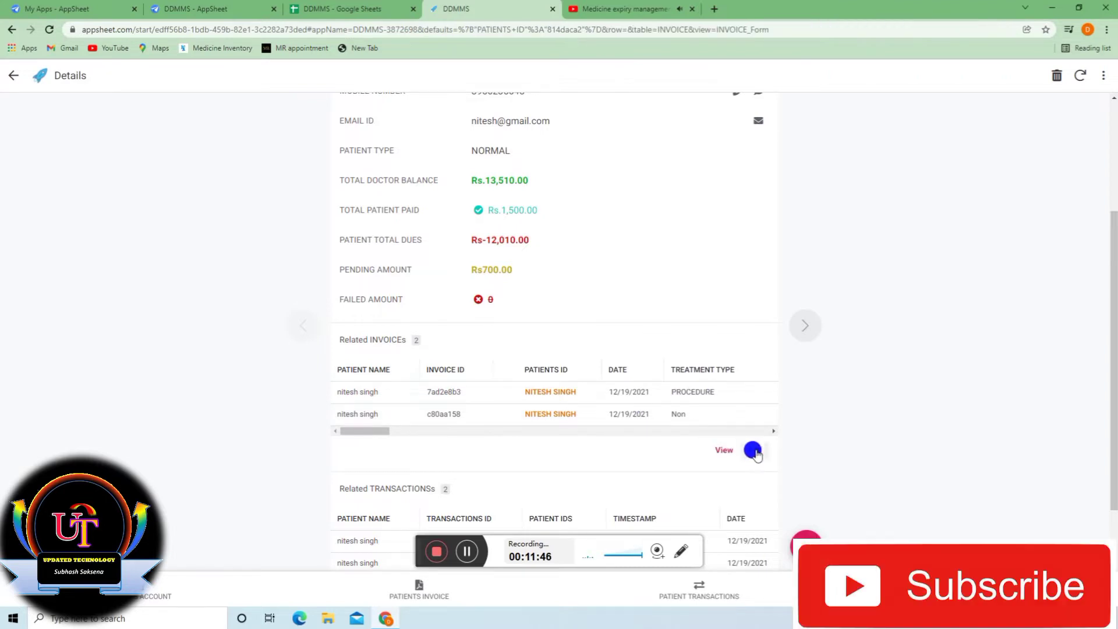
scroll(537, 351, down, 1)
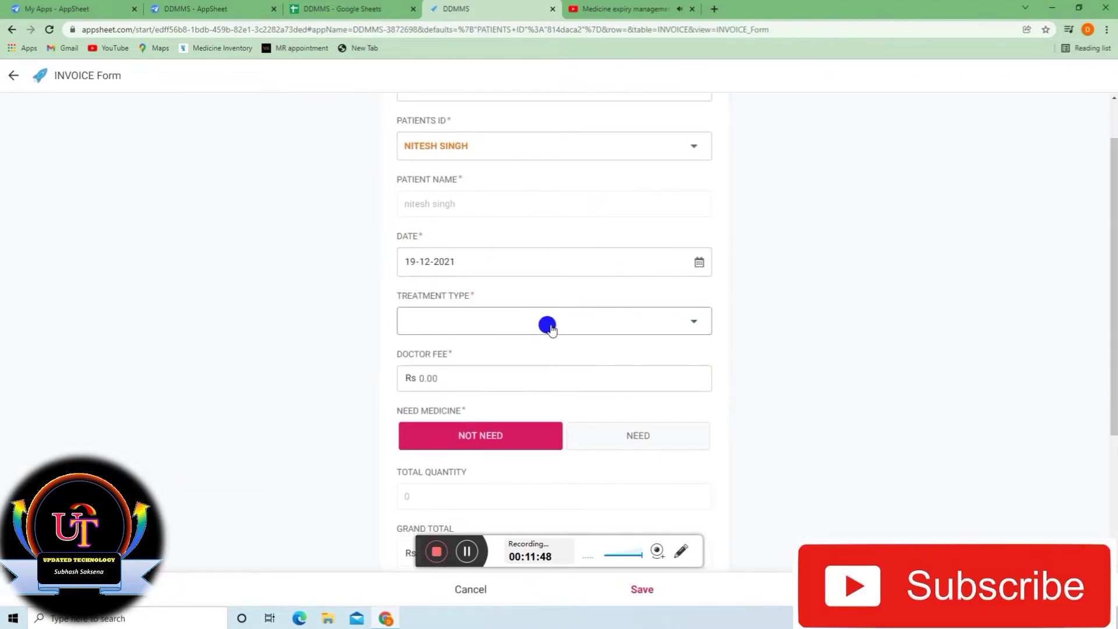
click(542, 320)
click(460, 222)
scroll(576, 373, down, 4)
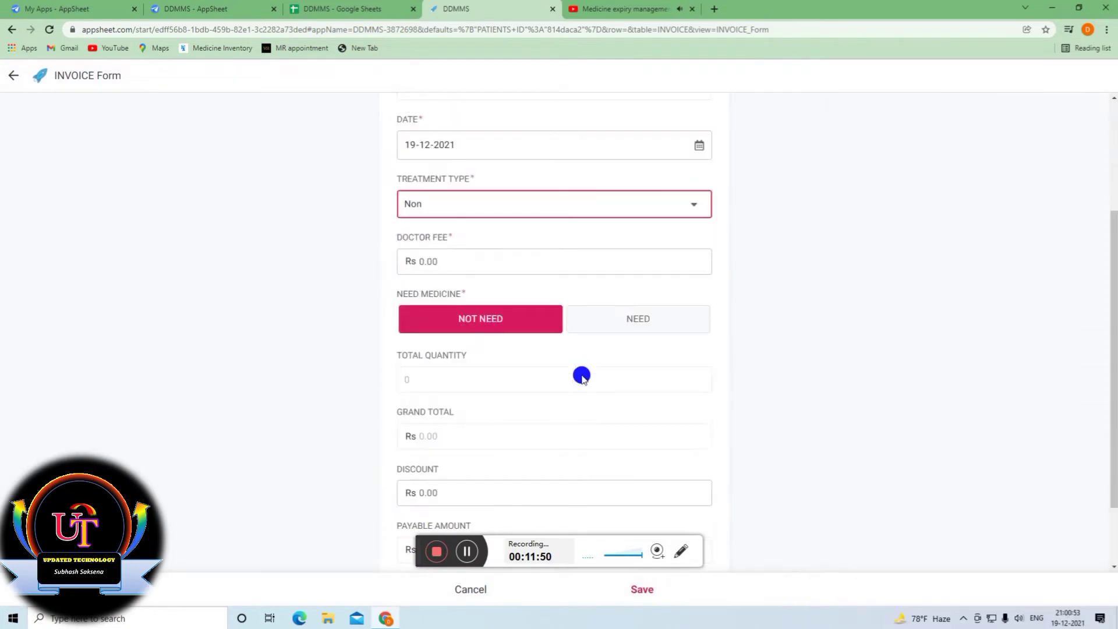
scroll(582, 424, up, 5)
click(473, 587)
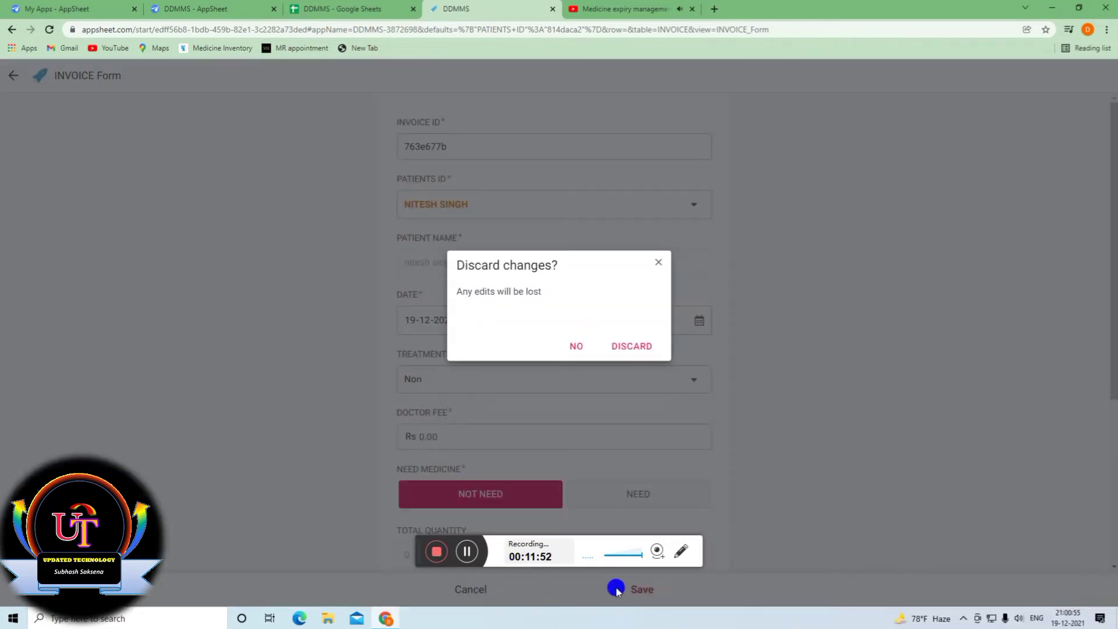
click(635, 347)
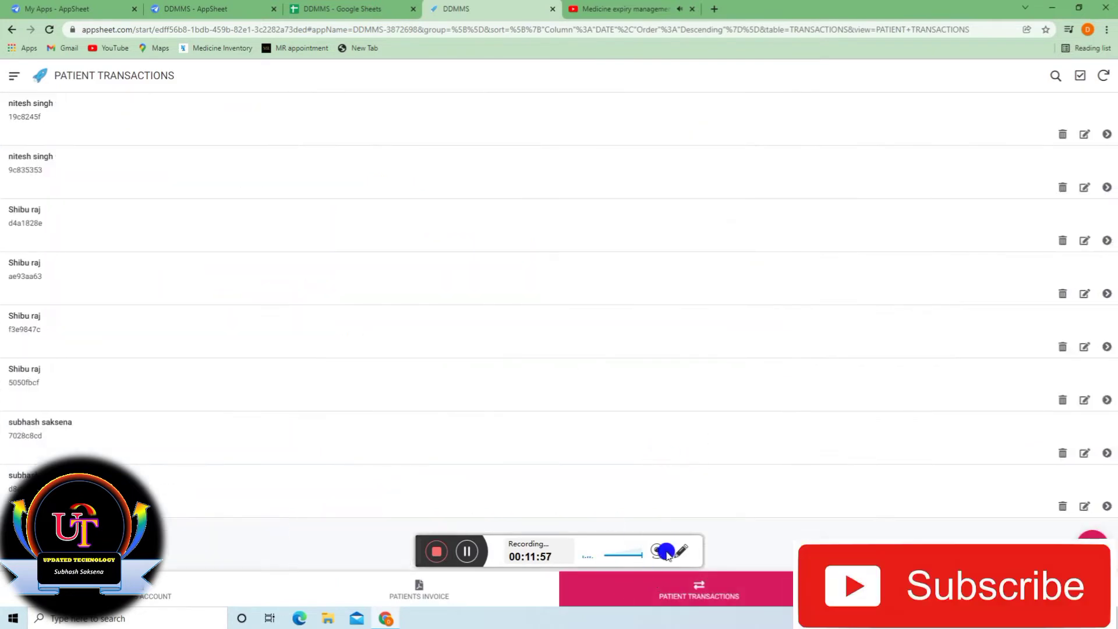
Start a new transaction for the same patient with payment status SUCCESSFUL and an amount of Rs 700.
click(473, 558)
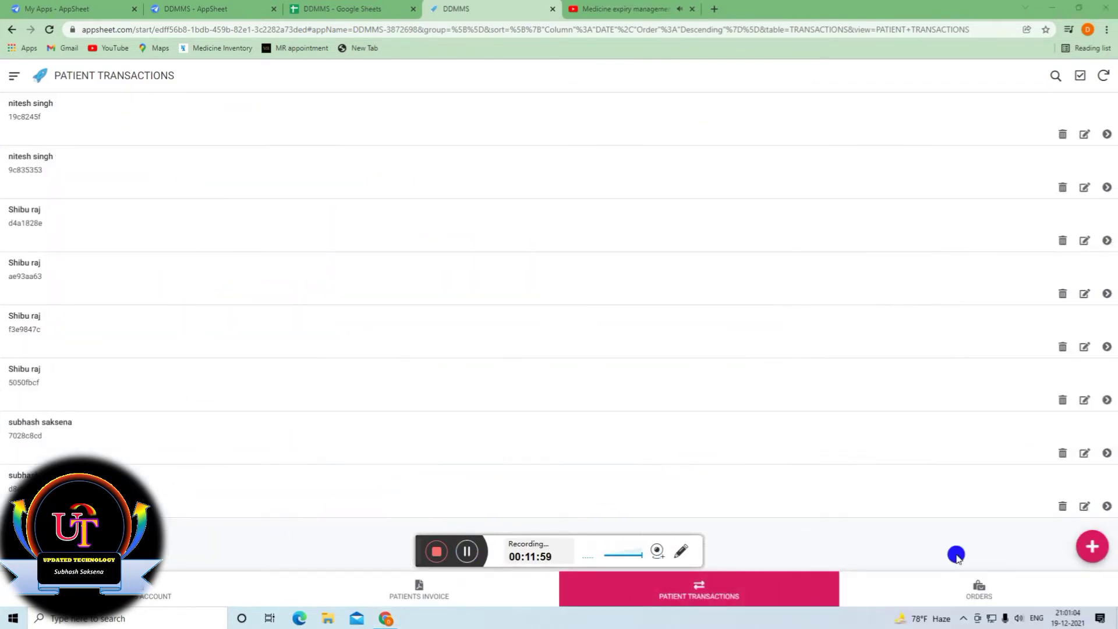
click(1090, 540)
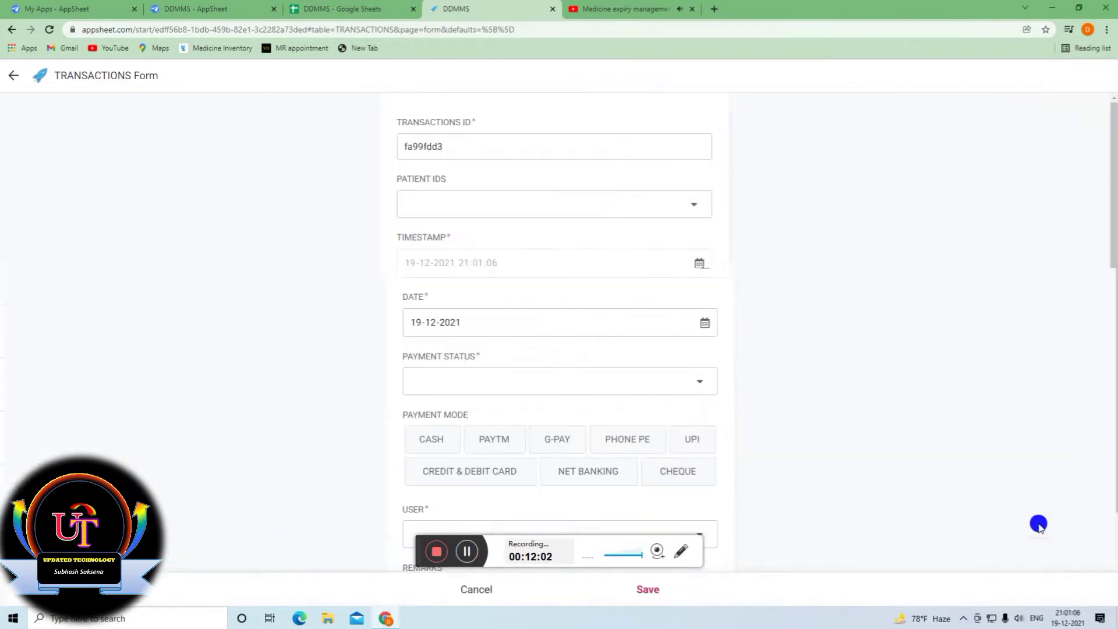
click(464, 200)
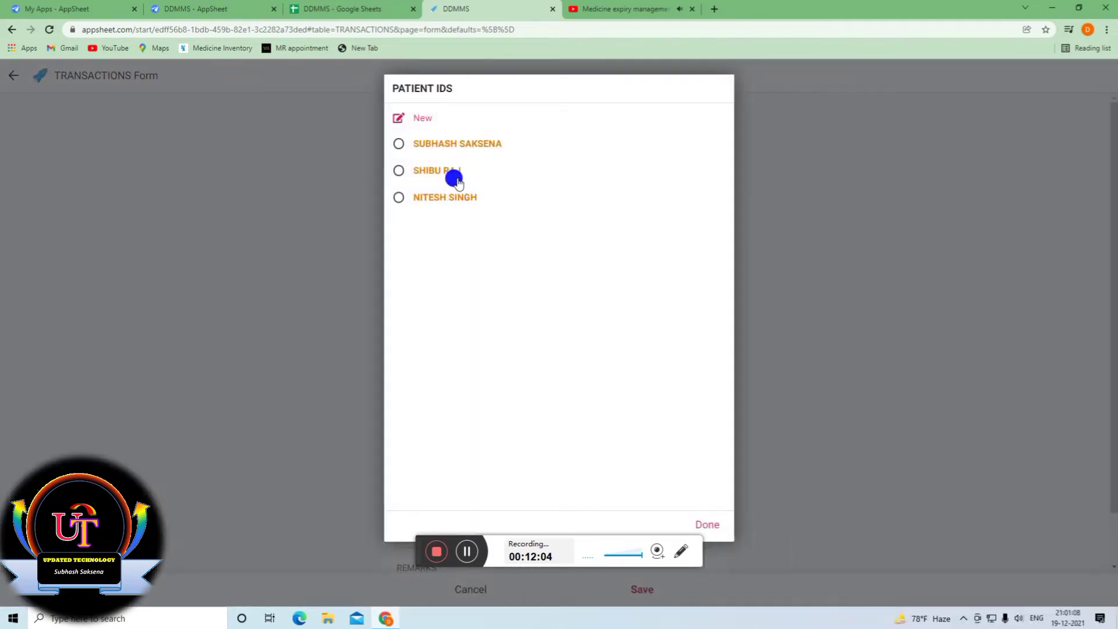
click(456, 194)
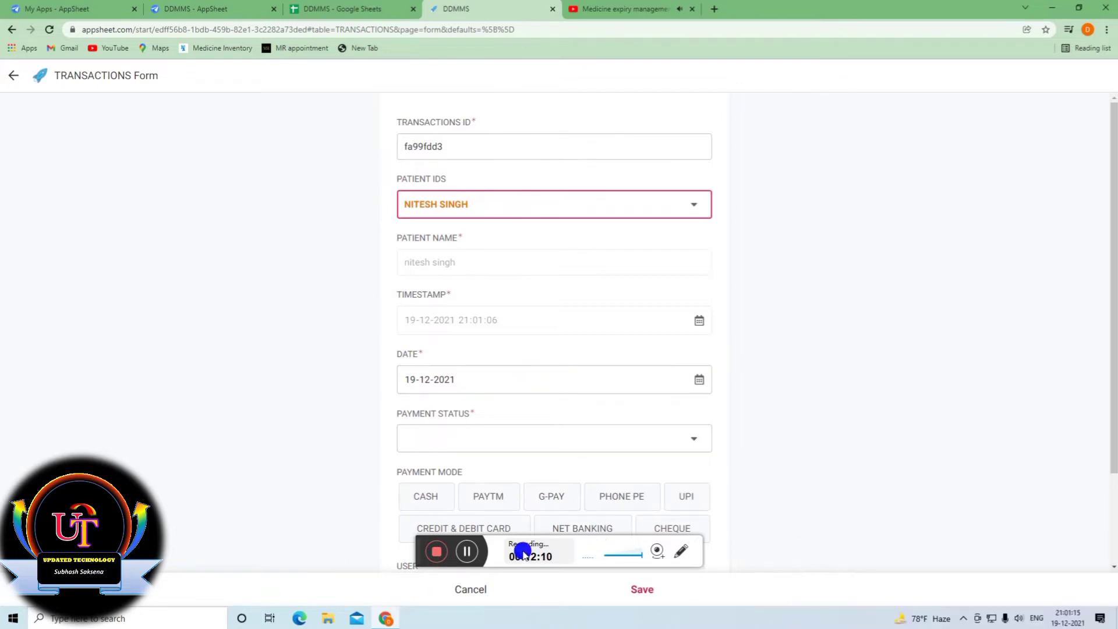
click(472, 553)
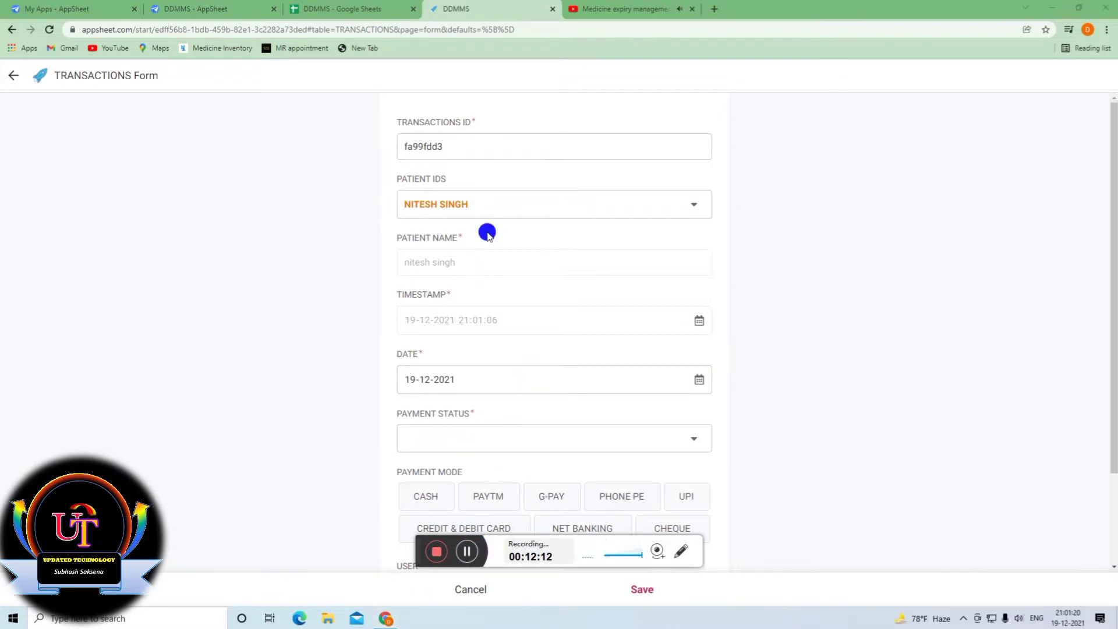
scroll(463, 398, down, 1)
click(469, 379)
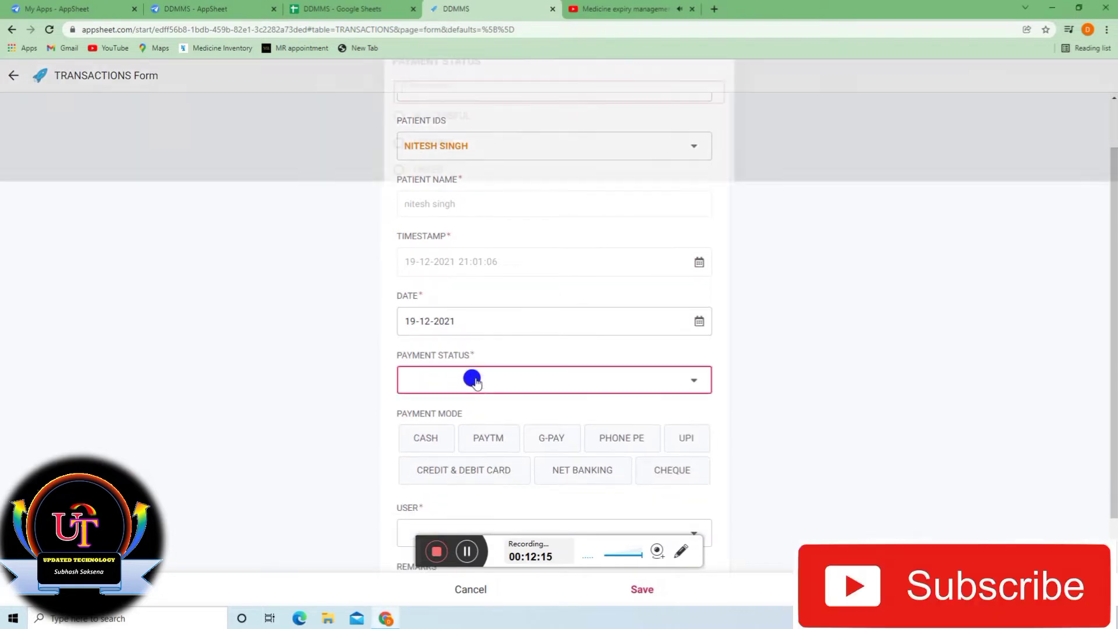
click(454, 145)
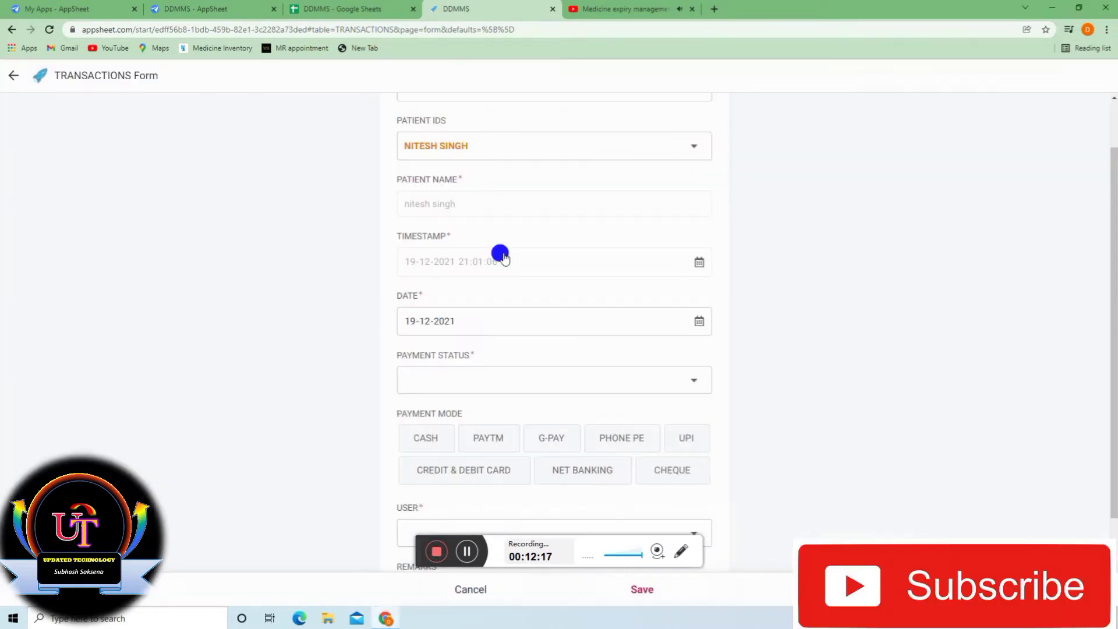
scroll(506, 396, down, 2)
click(505, 332)
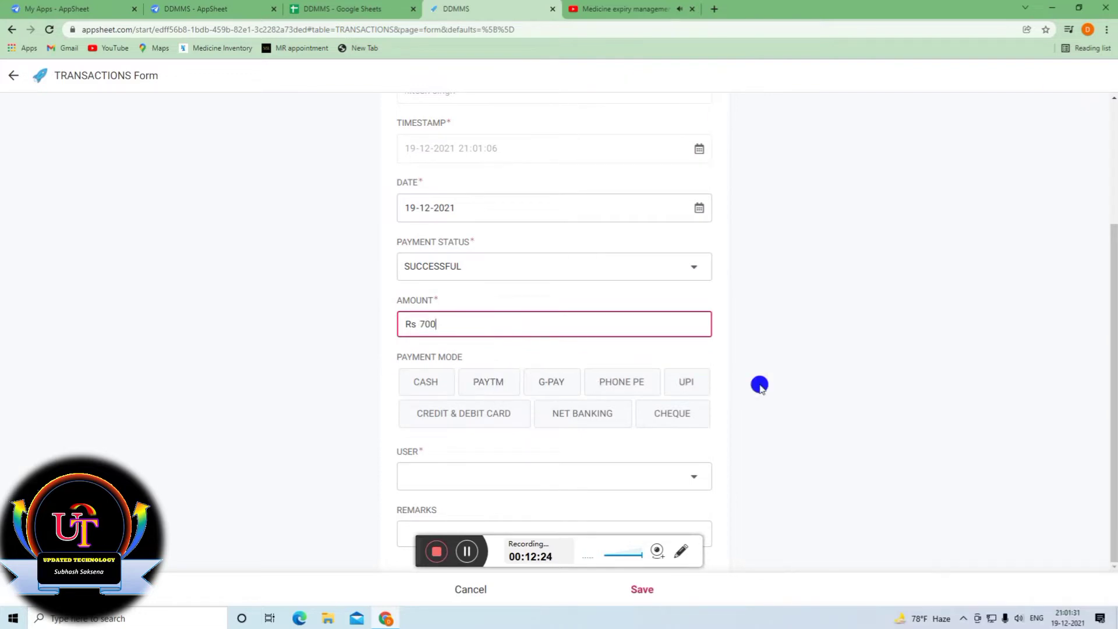
Choose UPI as the payment mode, select the last listed user, enter the remark "pending amount done" and save the transaction.
click(689, 385)
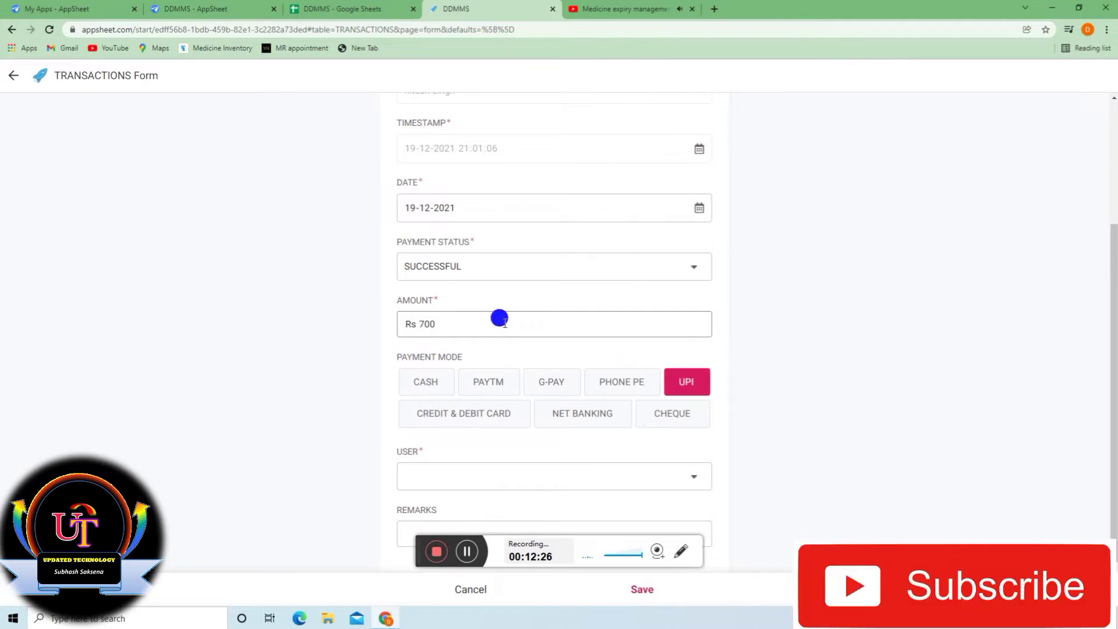
click(487, 322)
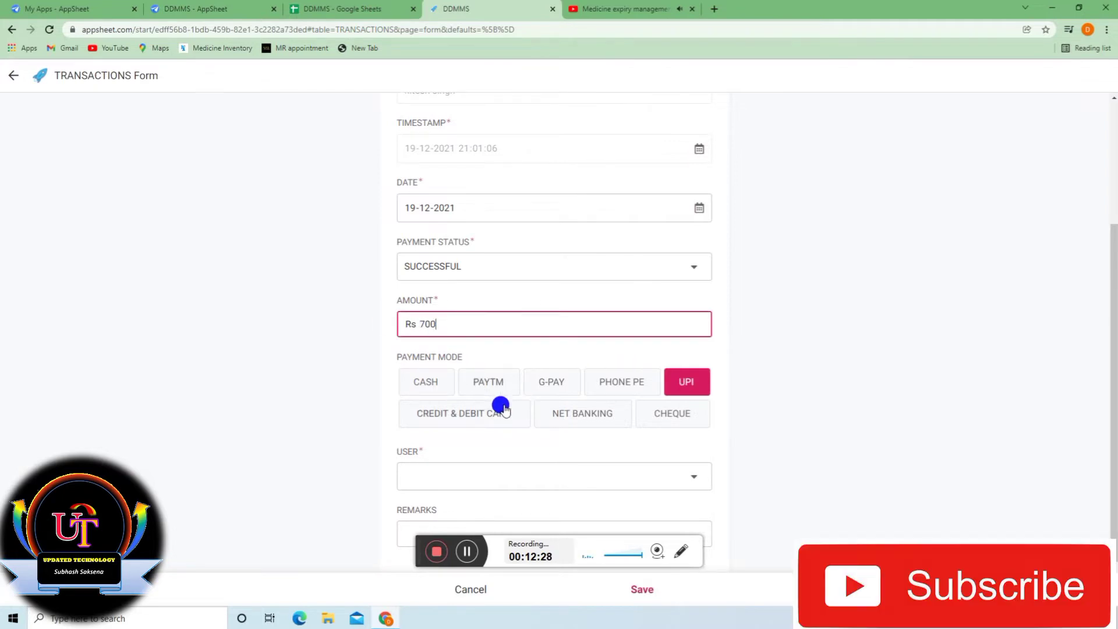
click(469, 477)
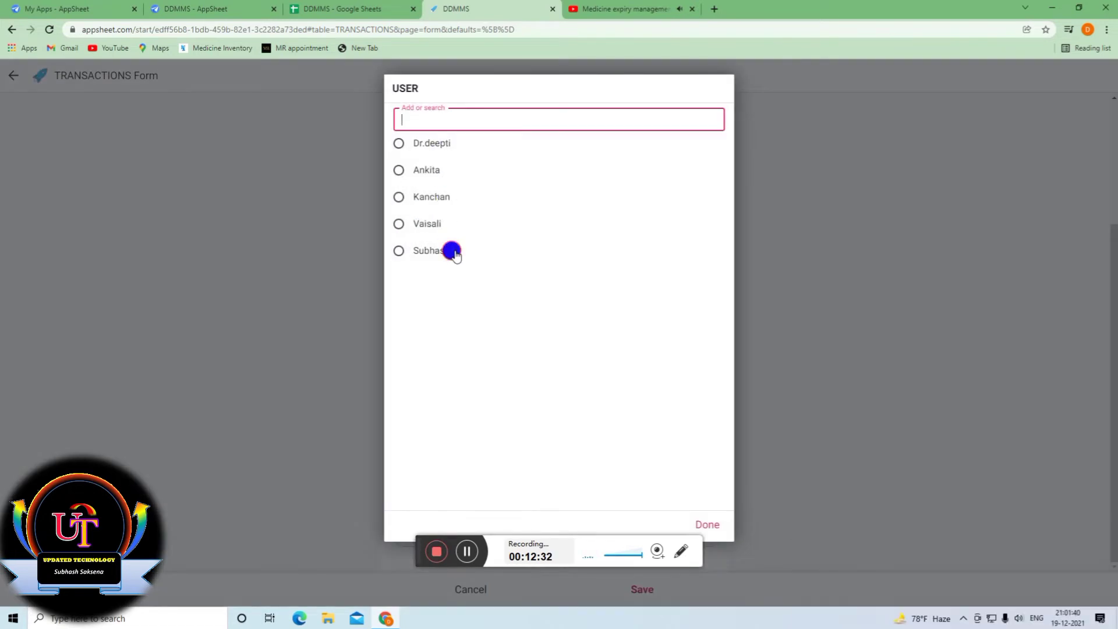
click(455, 251)
click(487, 524)
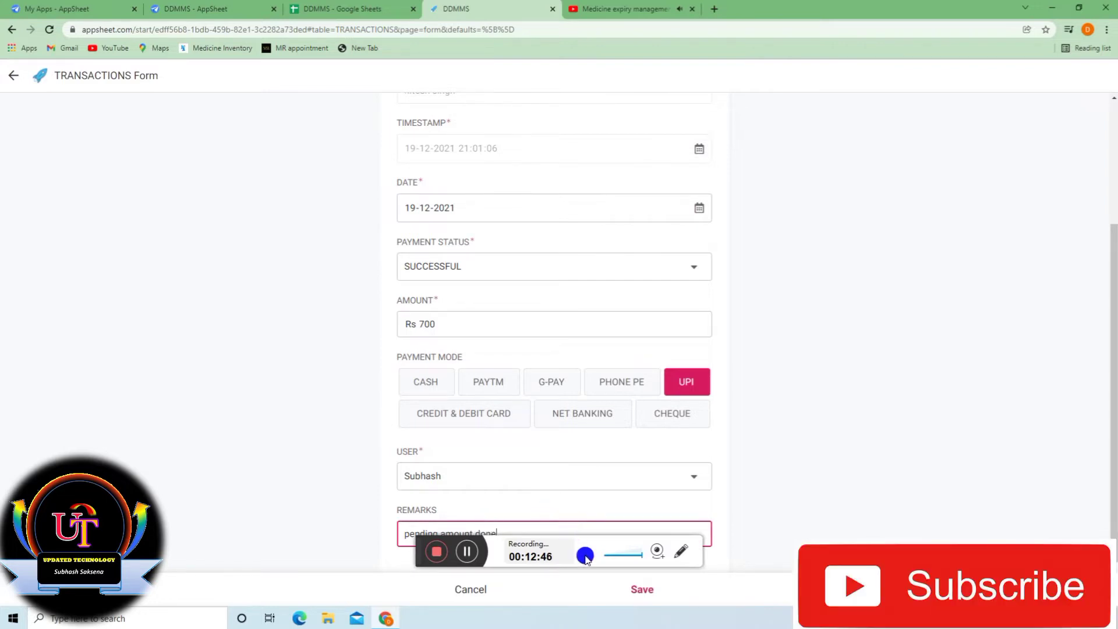
click(640, 590)
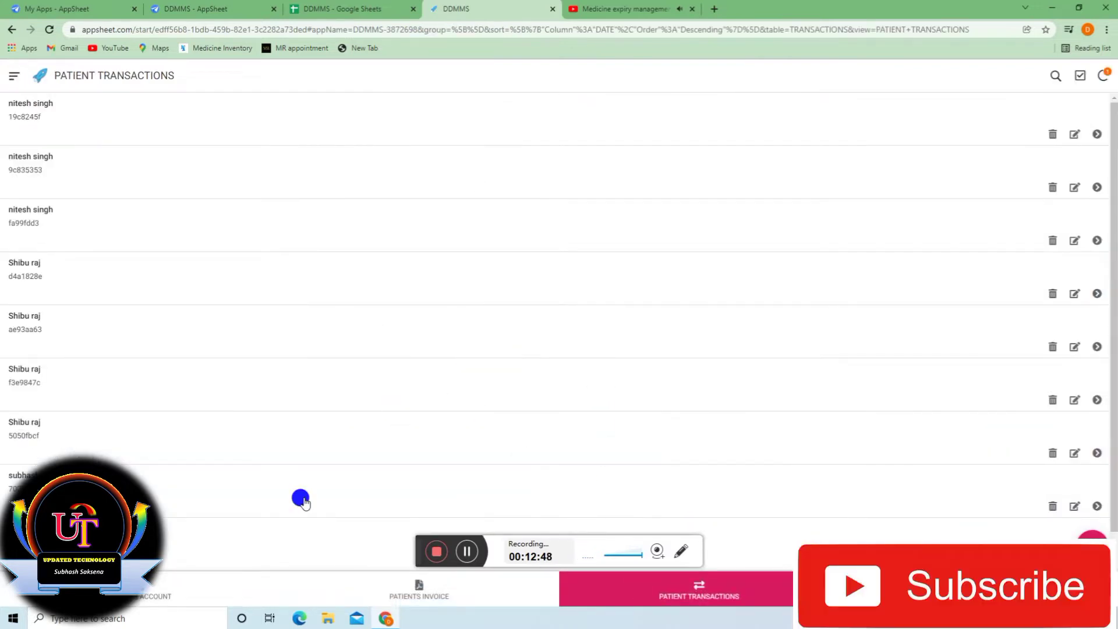
Open the patient's account details and check the paid, due and pending amounts along with the related transactions.
click(147, 595)
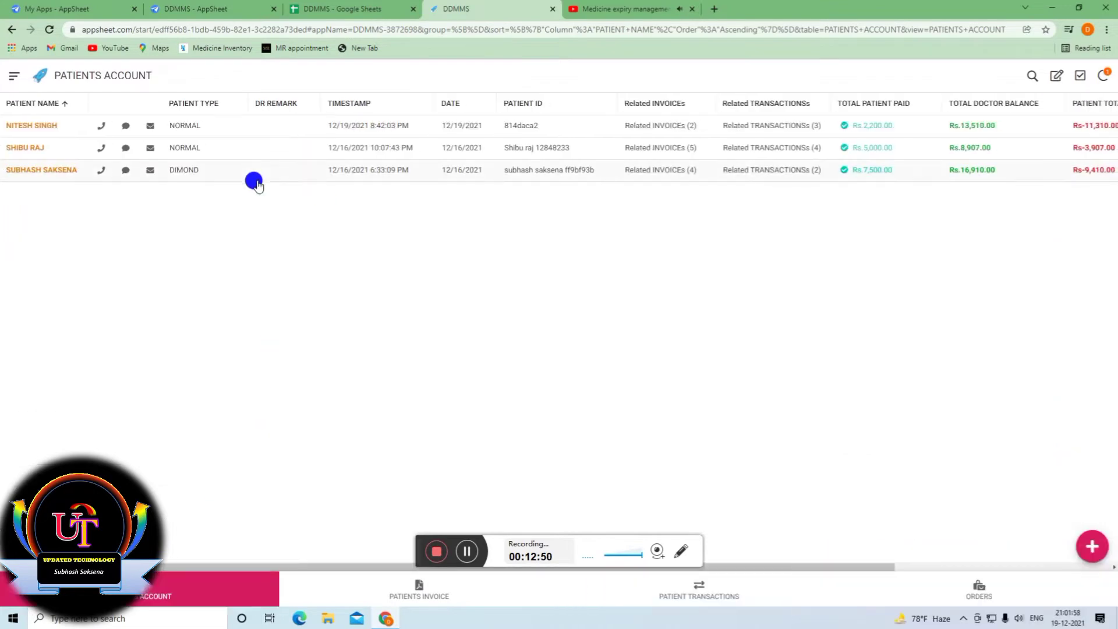
click(256, 125)
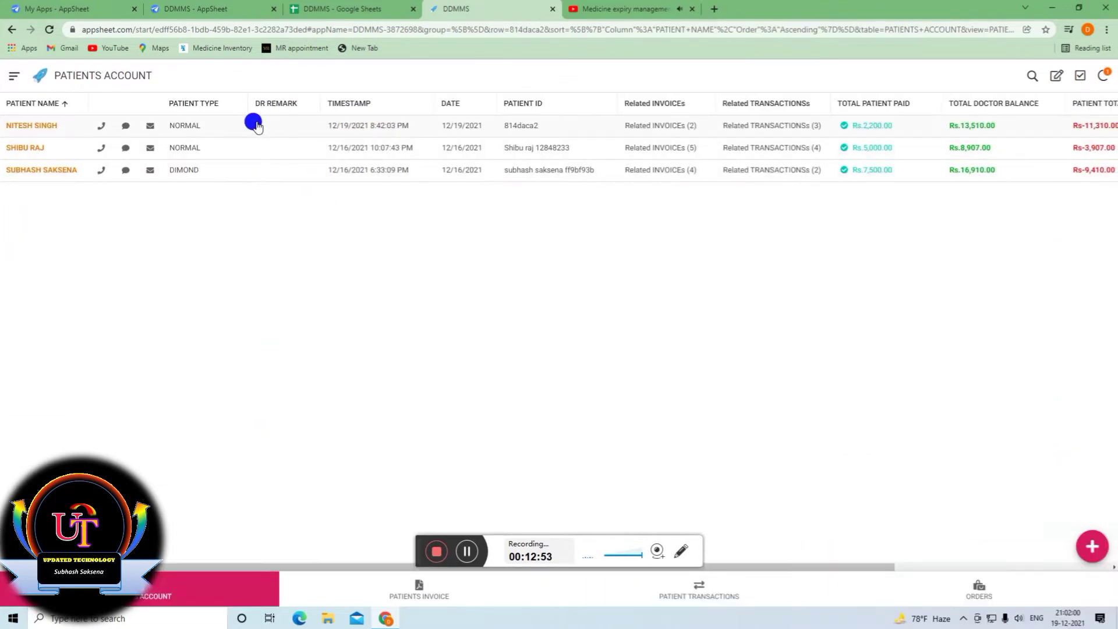
scroll(629, 437, down, 5)
scroll(534, 315, up, 3)
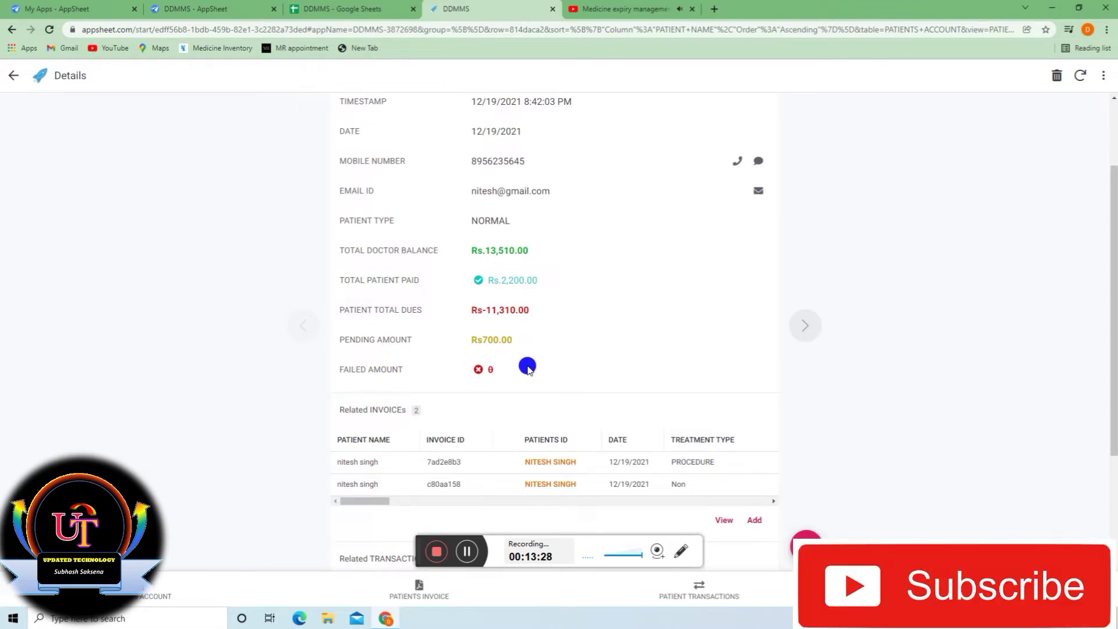
scroll(541, 379, down, 3)
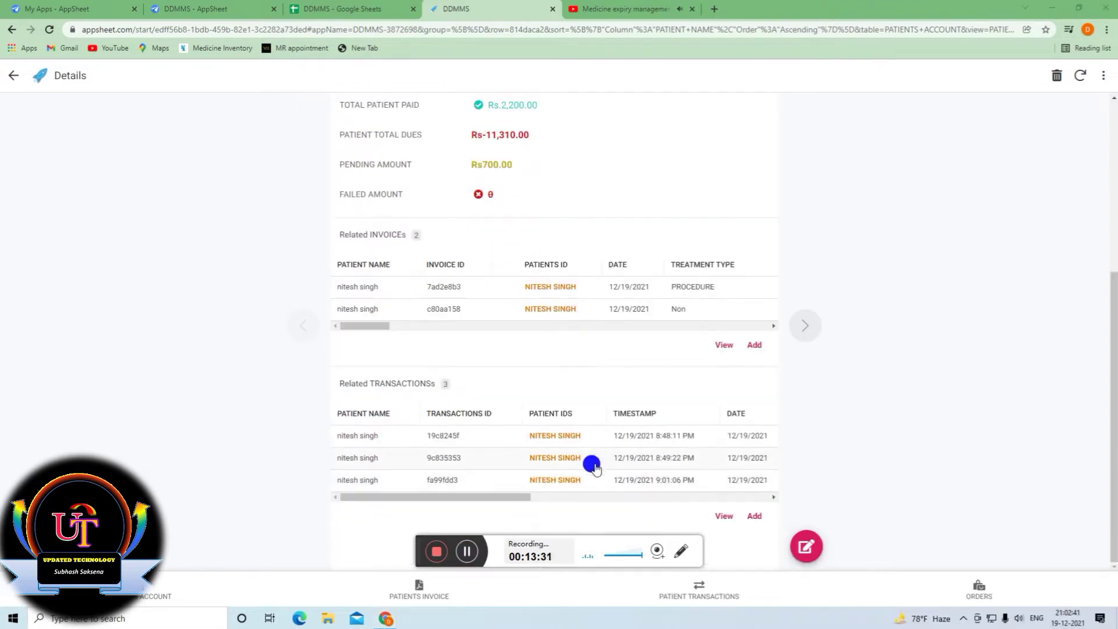
click(755, 516)
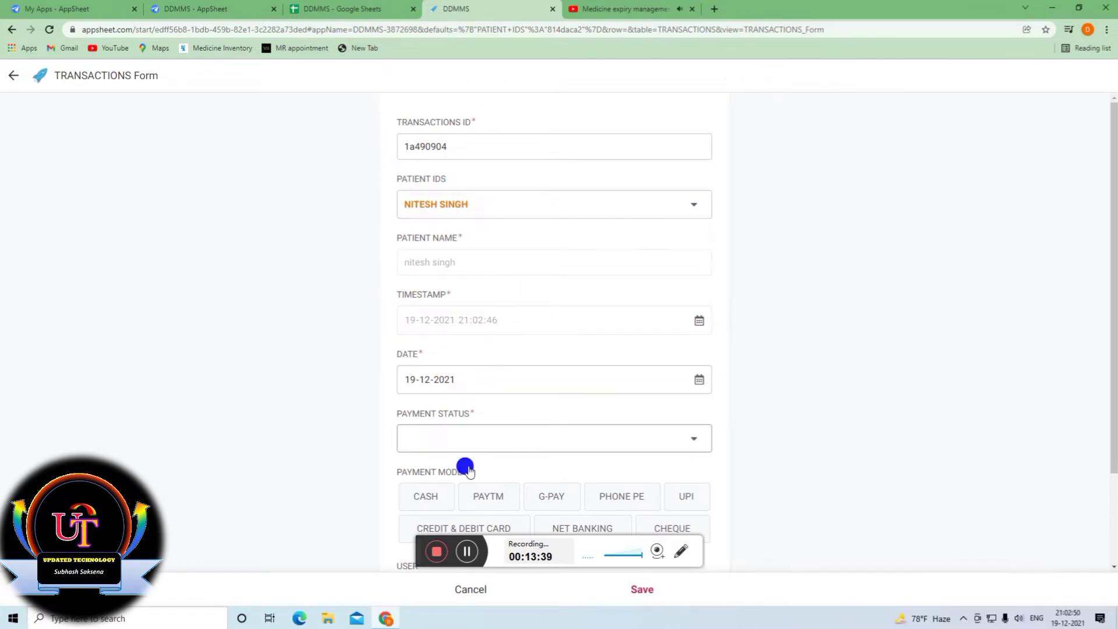
click(470, 590)
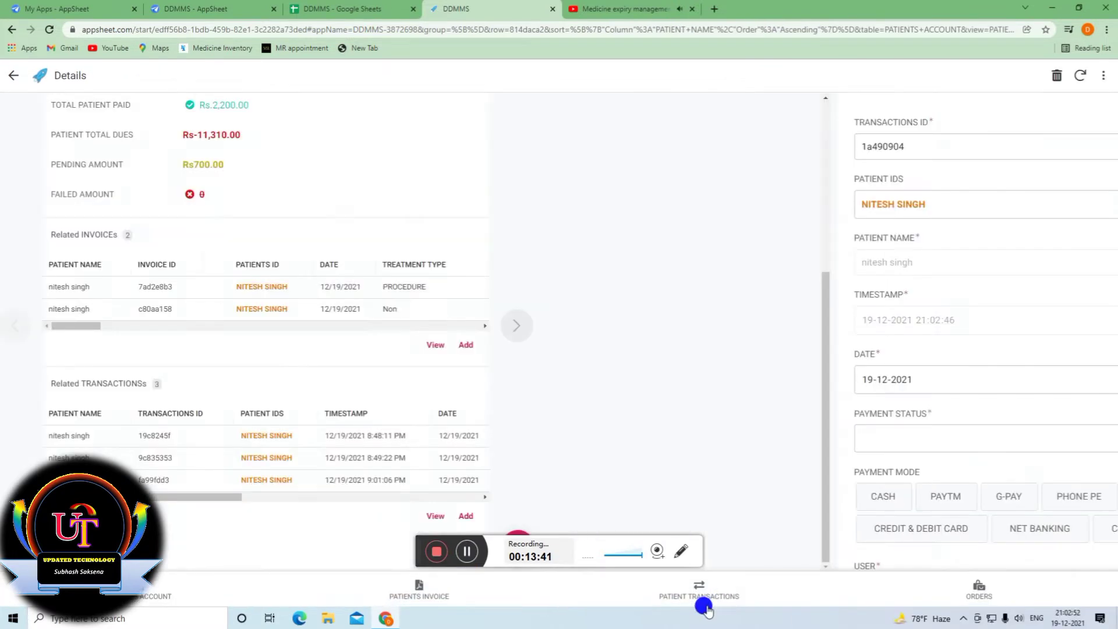
click(705, 594)
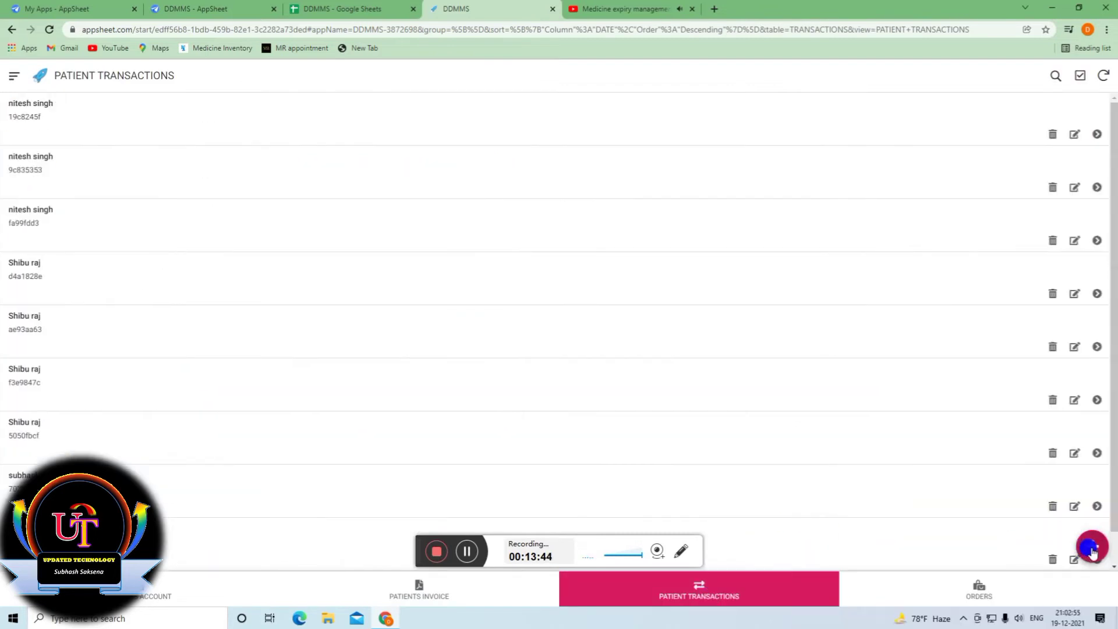
click(1091, 549)
click(477, 207)
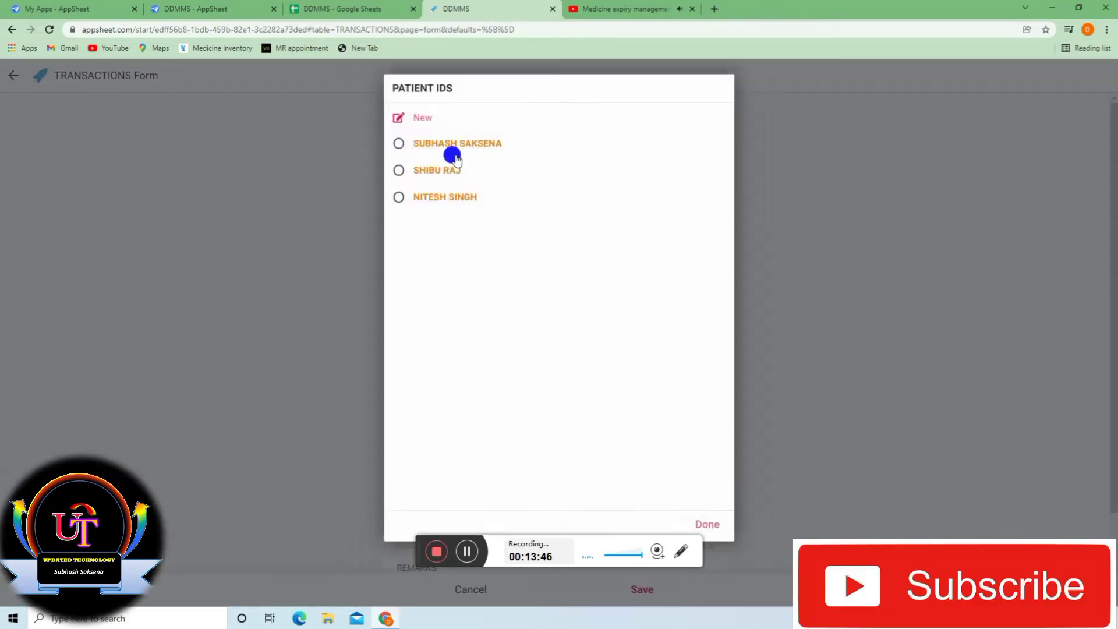
click(446, 196)
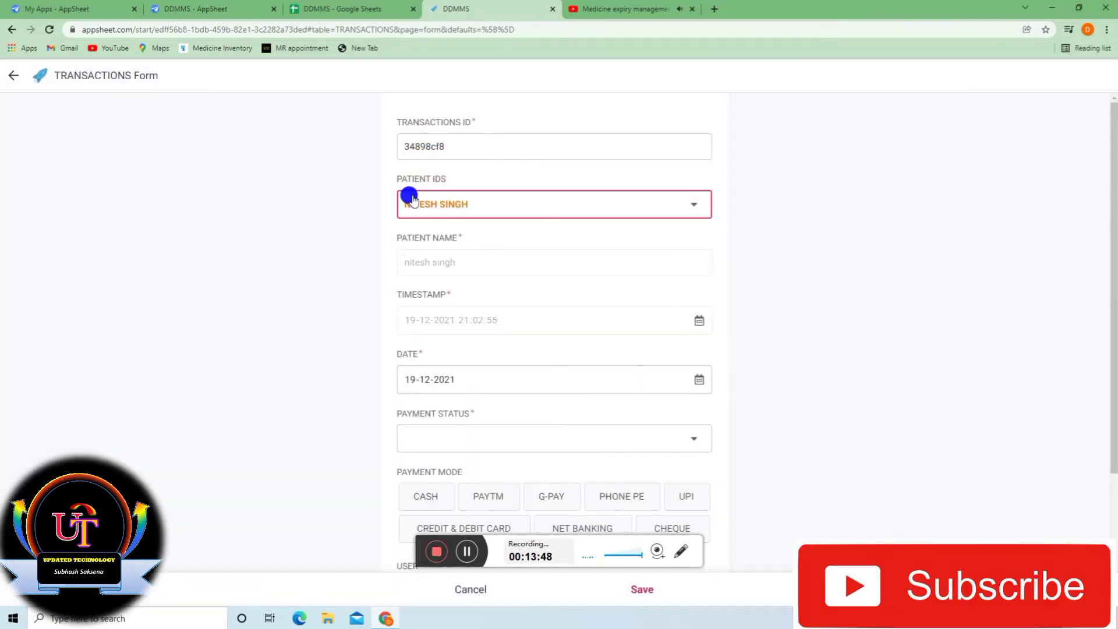
click(8, 73)
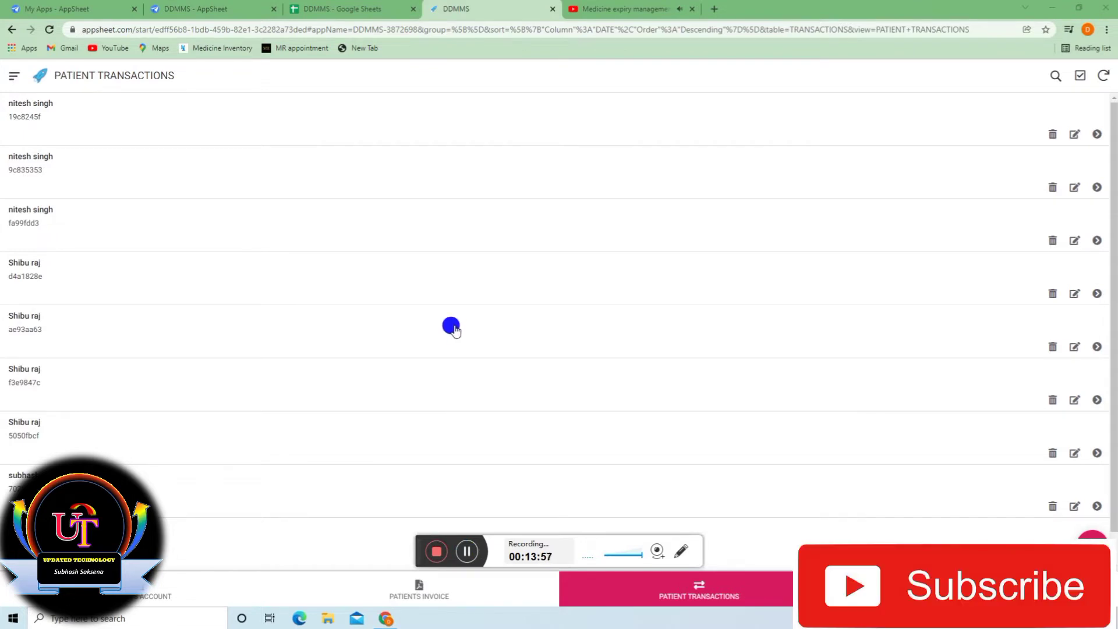
click(469, 551)
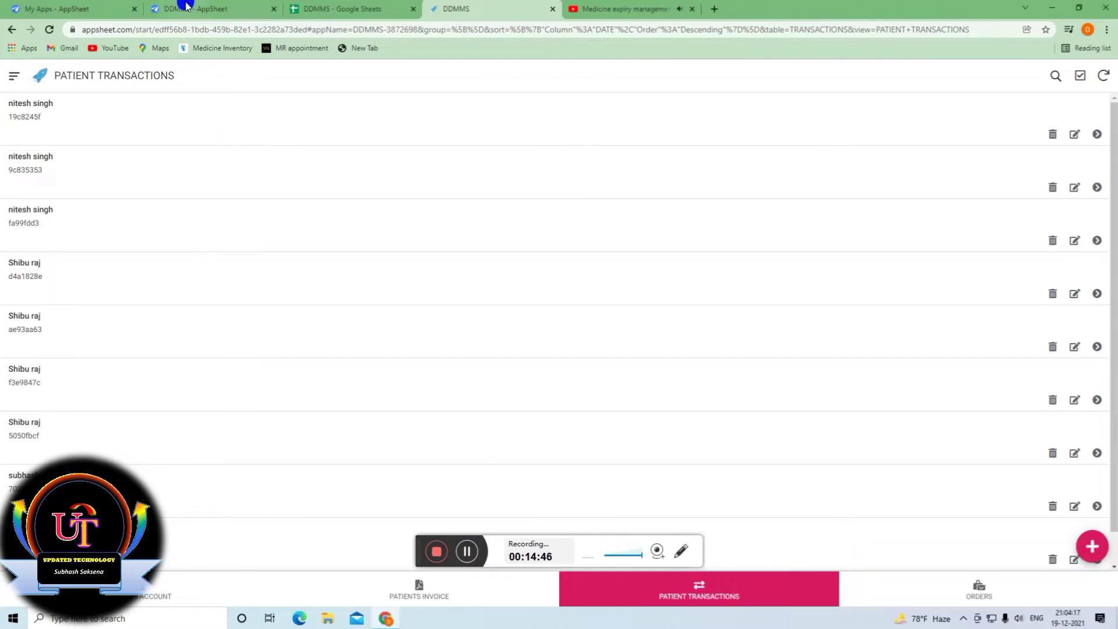
Switch to the AppSheet editor and the DDMMS Google Sheet, and examine the patient account, INVOICE and TRANSACTIONS records.
click(185, 7)
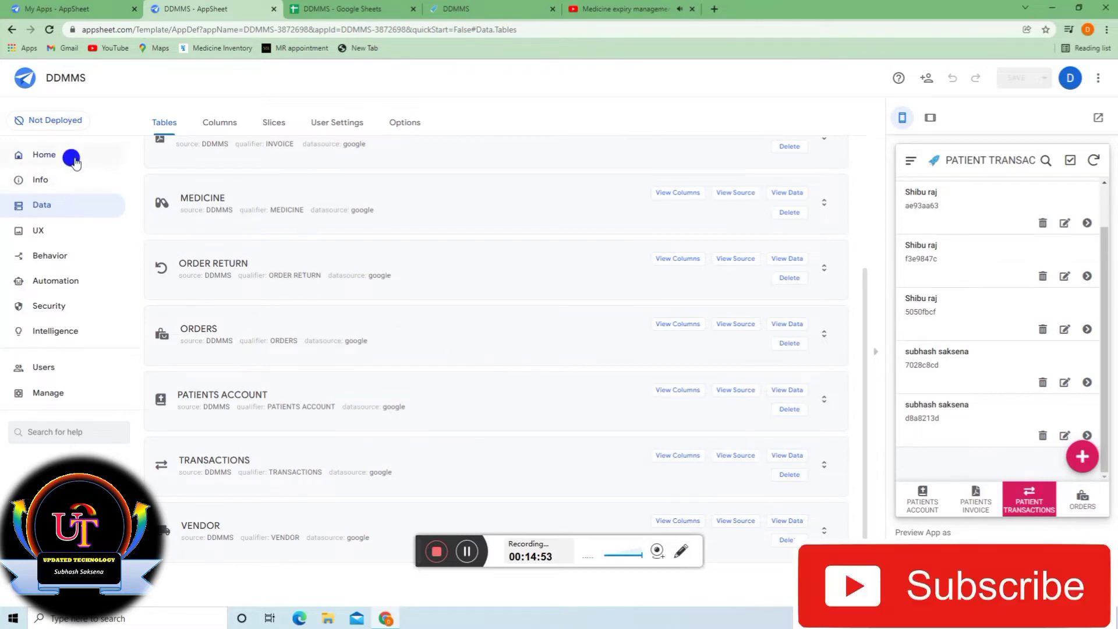
click(356, 9)
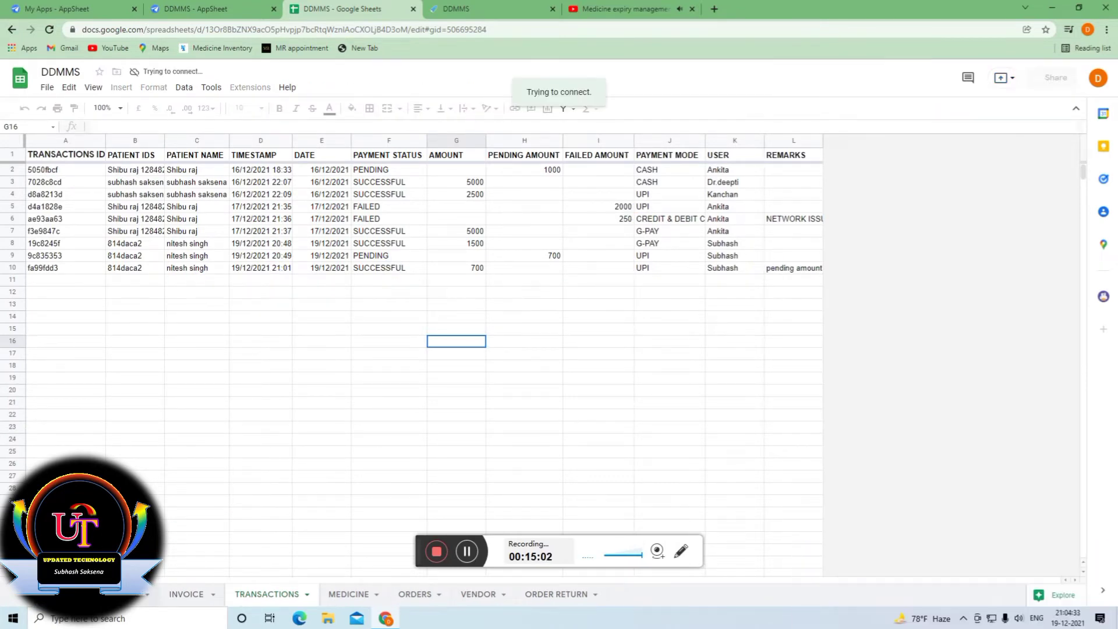
click(121, 594)
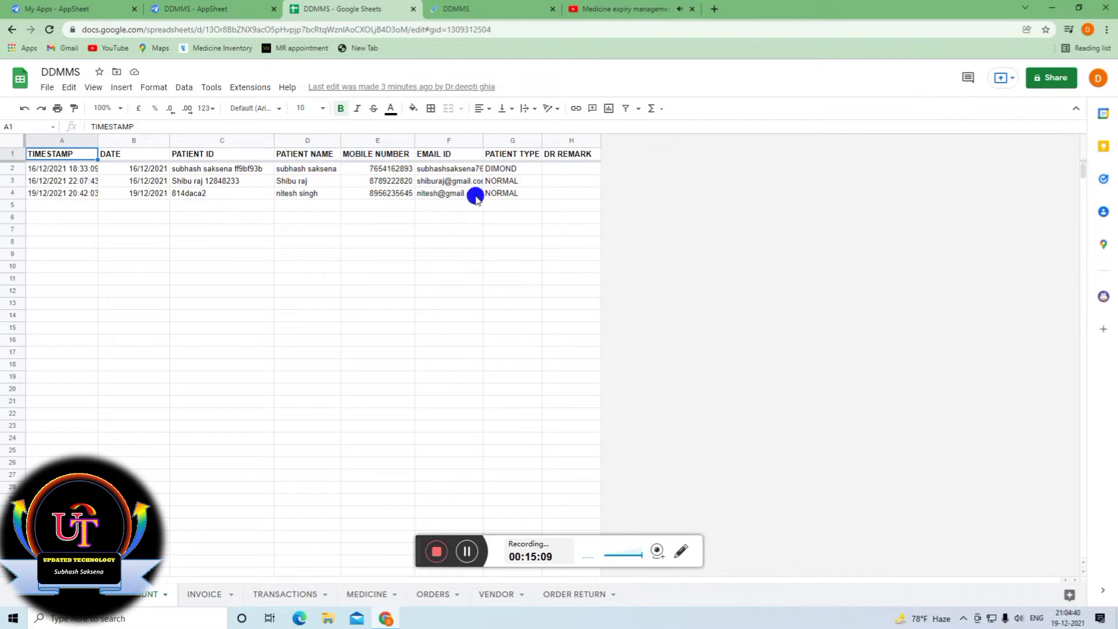
click(204, 594)
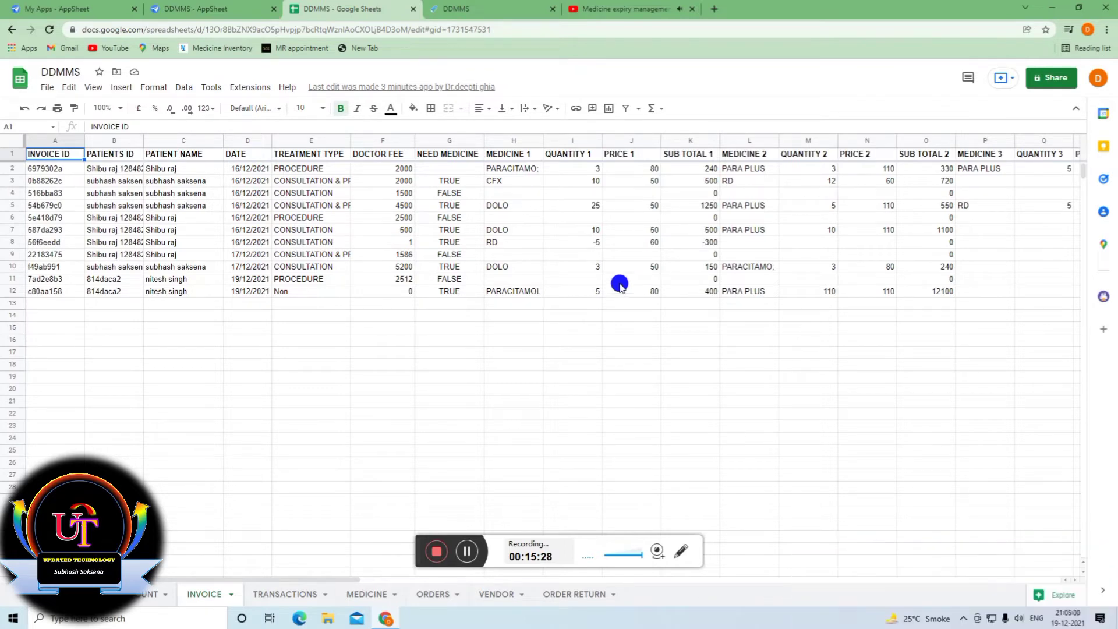
click(282, 594)
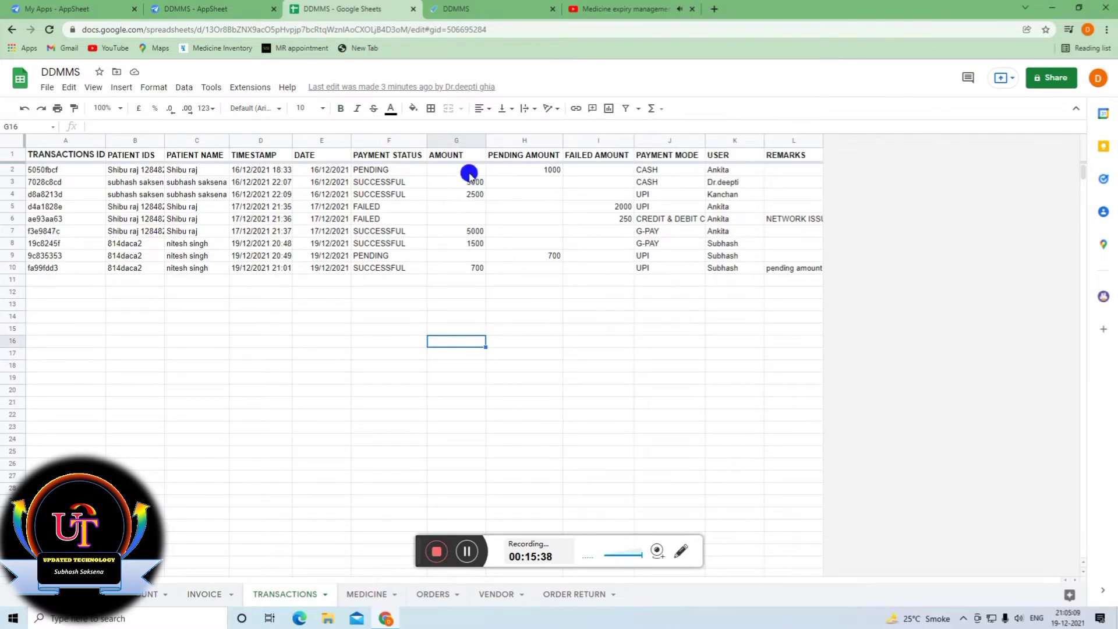
click(468, 169)
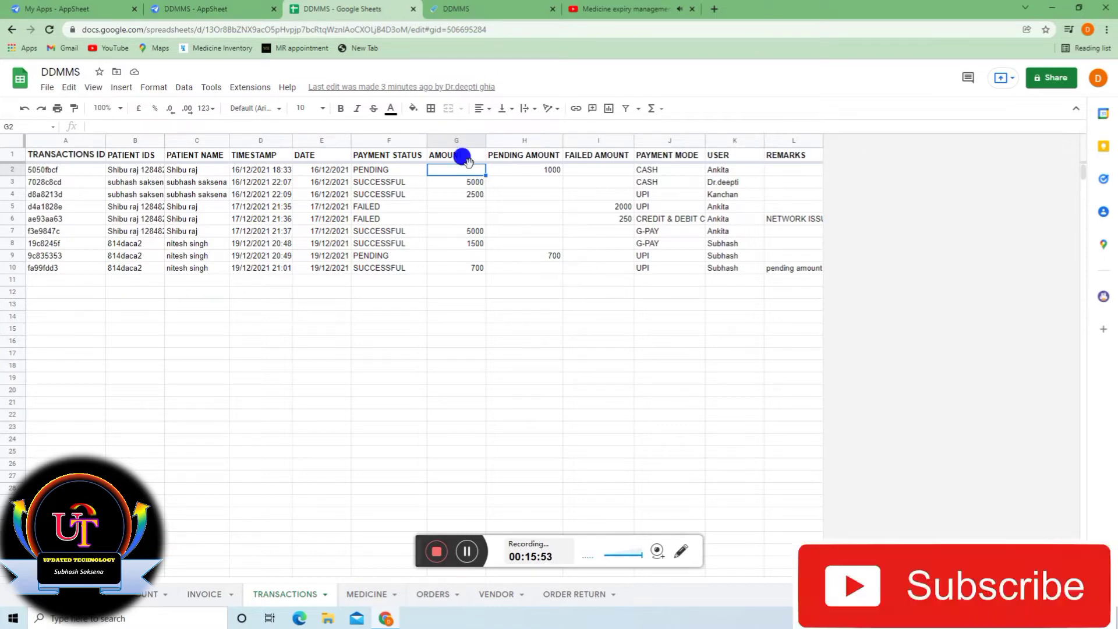
Check the pending amount in TRANSACTIONS and the MEDICINE sheet's name and price columns, and close the MEDICINE 1 column settings in AppSheet.
click(525, 173)
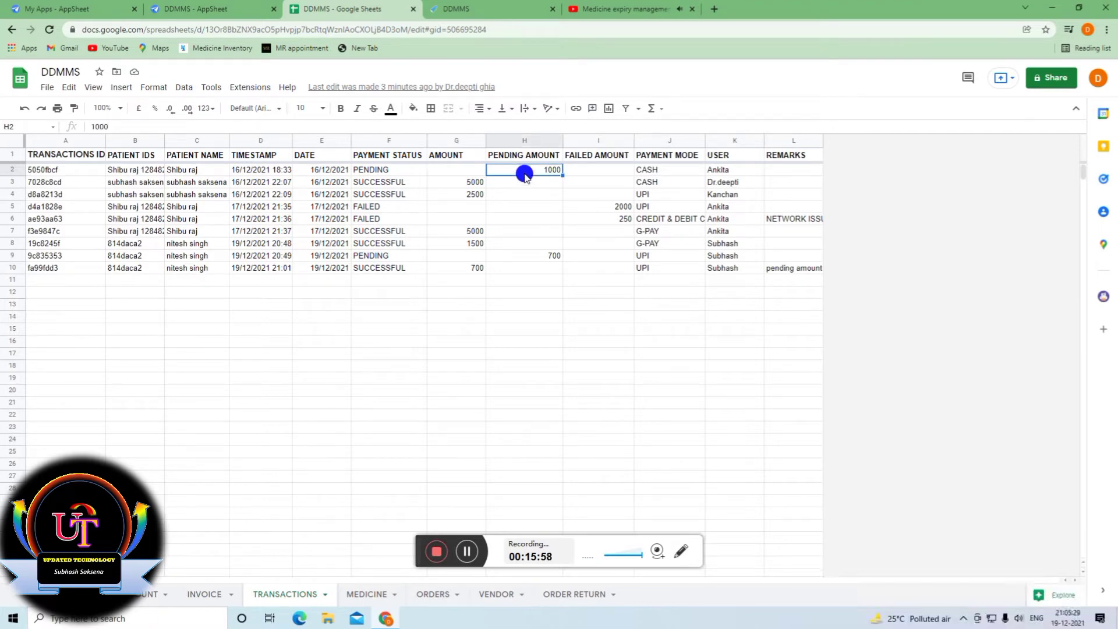
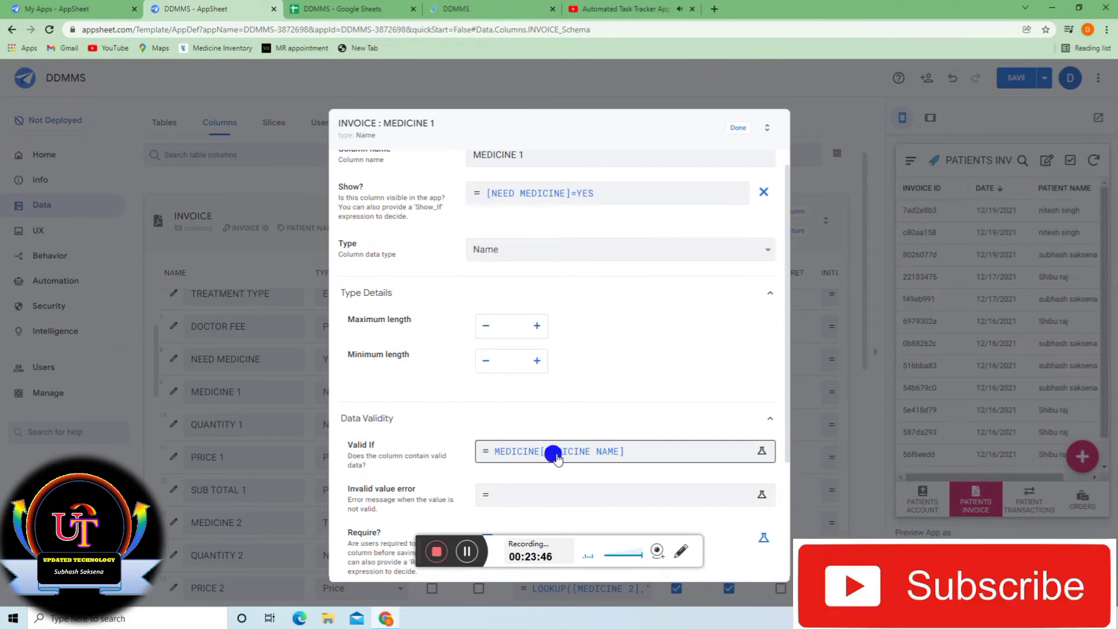
click(328, 16)
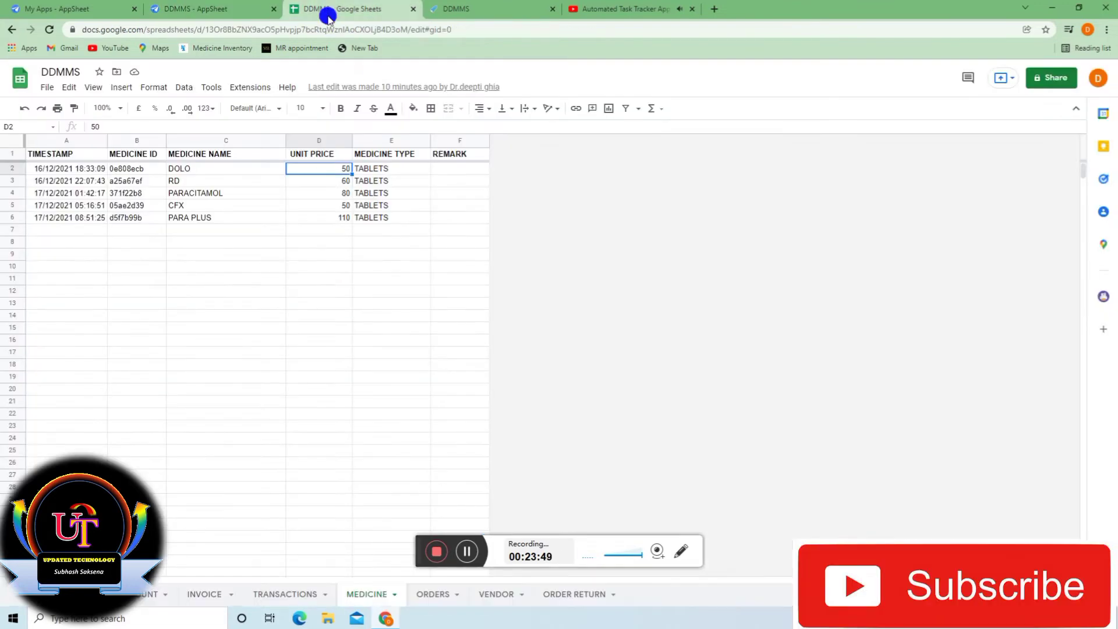
click(216, 157)
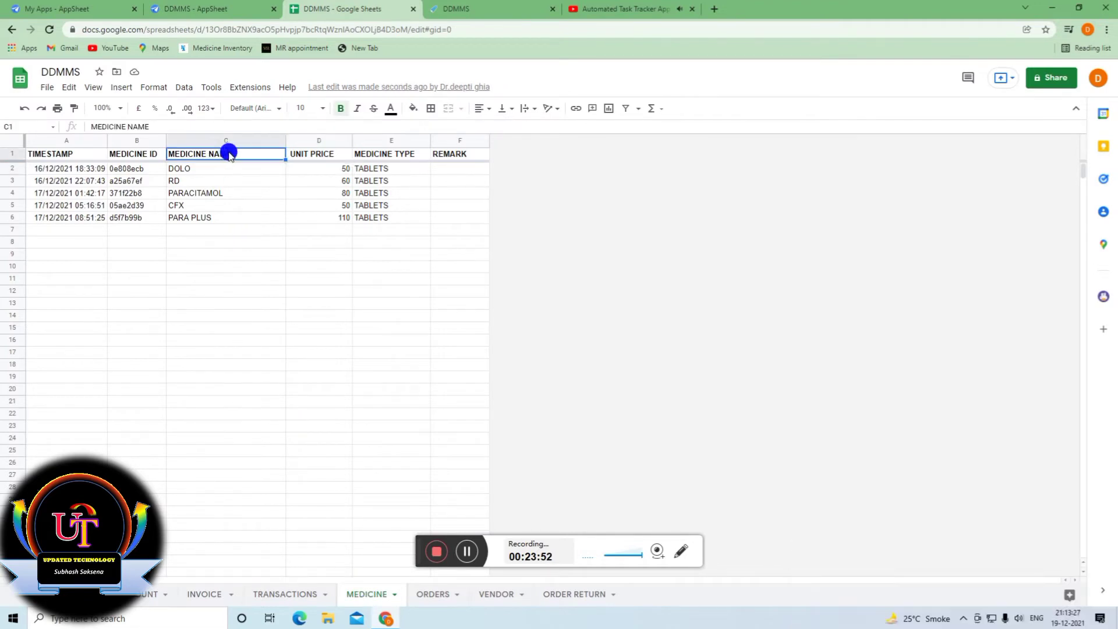
click(304, 157)
click(241, 155)
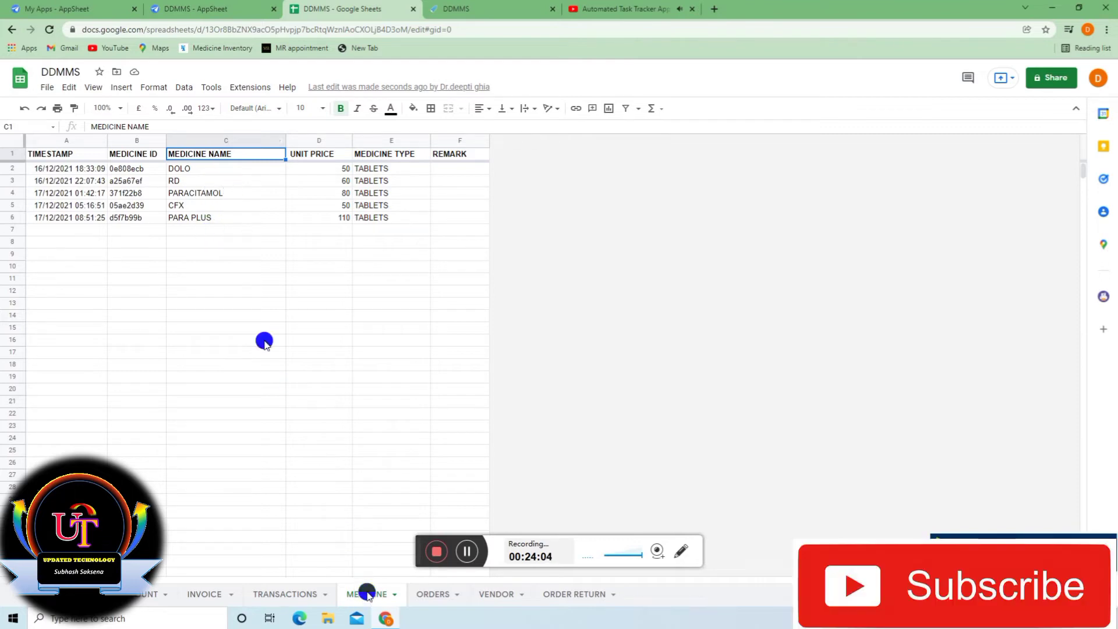
click(213, 8)
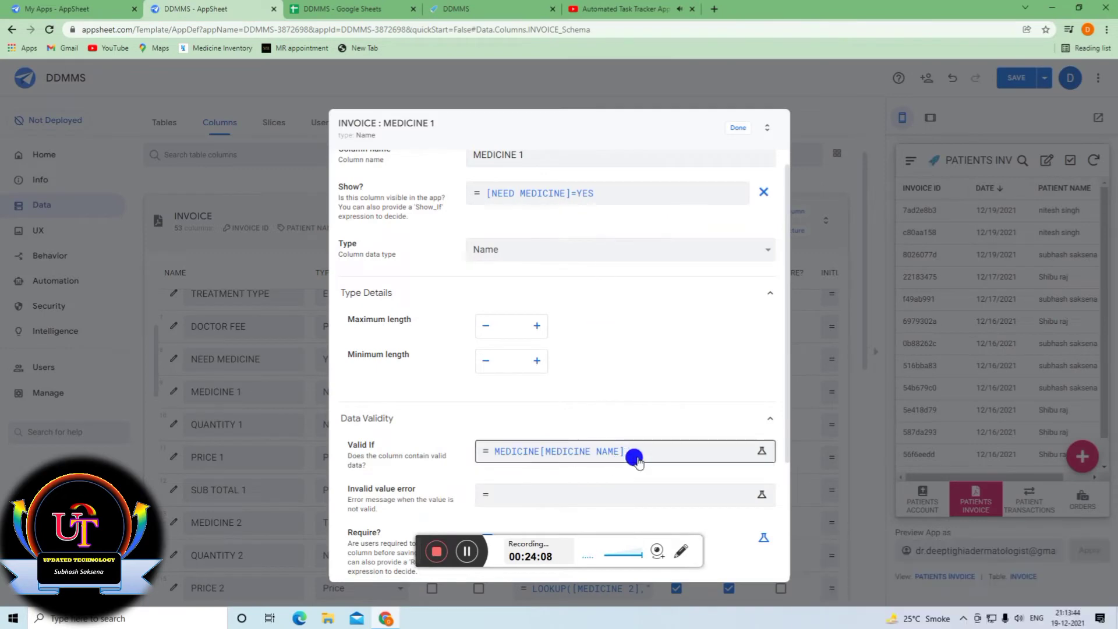
click(738, 128)
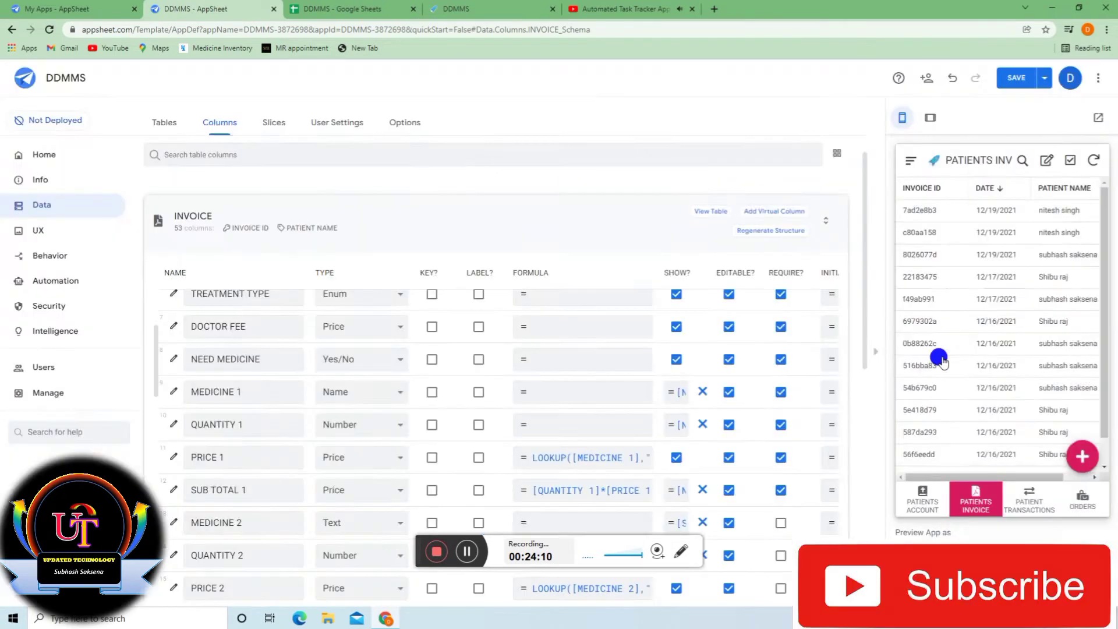
click(1073, 462)
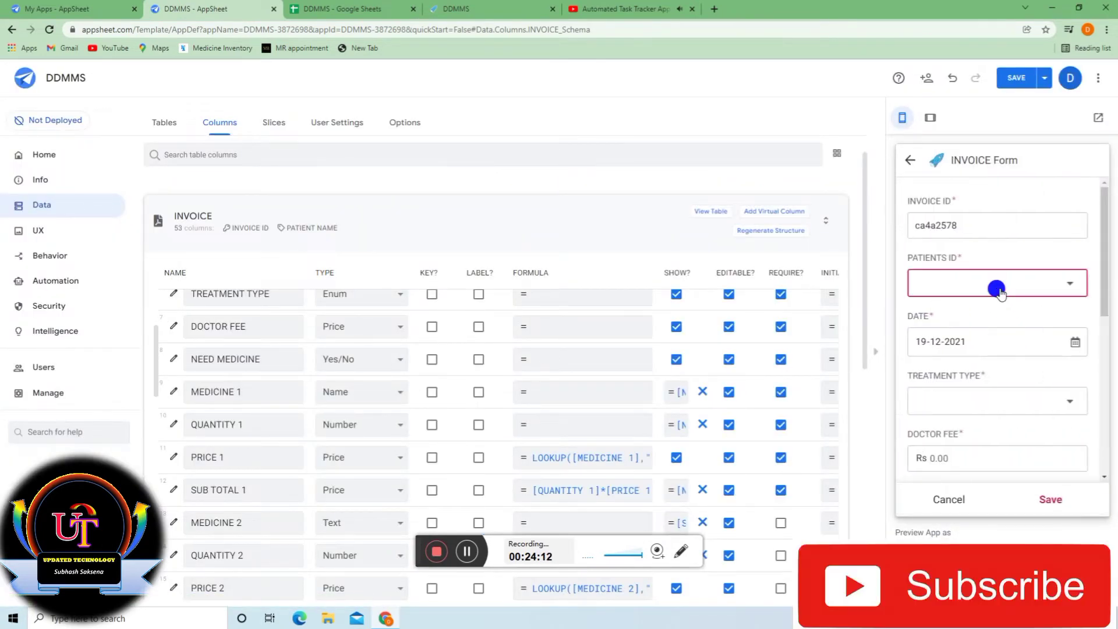
click(996, 290)
click(1078, 488)
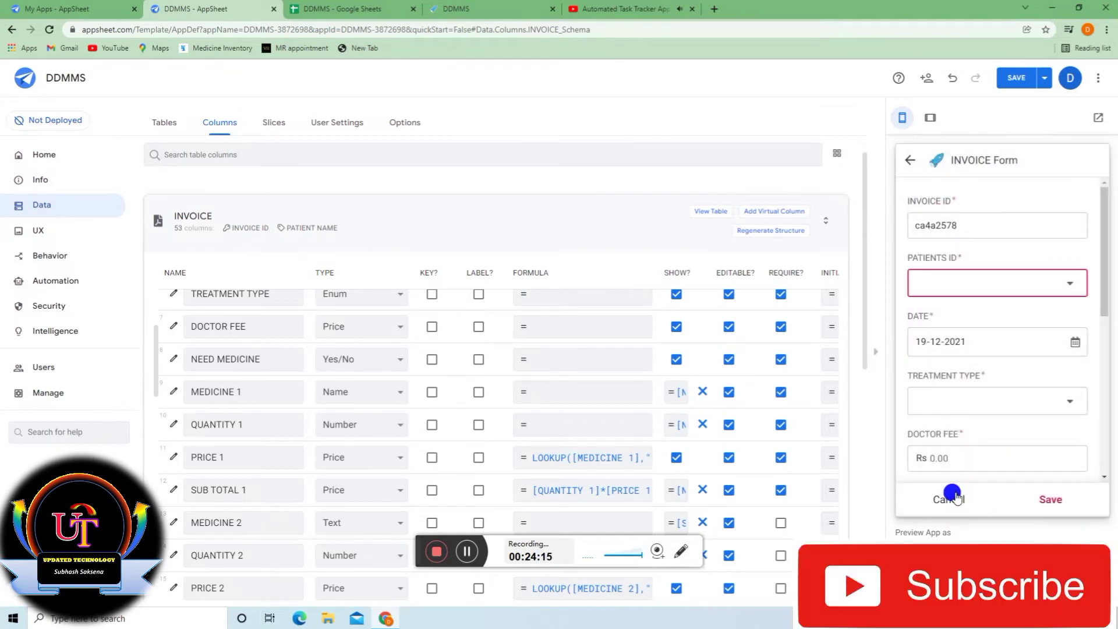
click(948, 500)
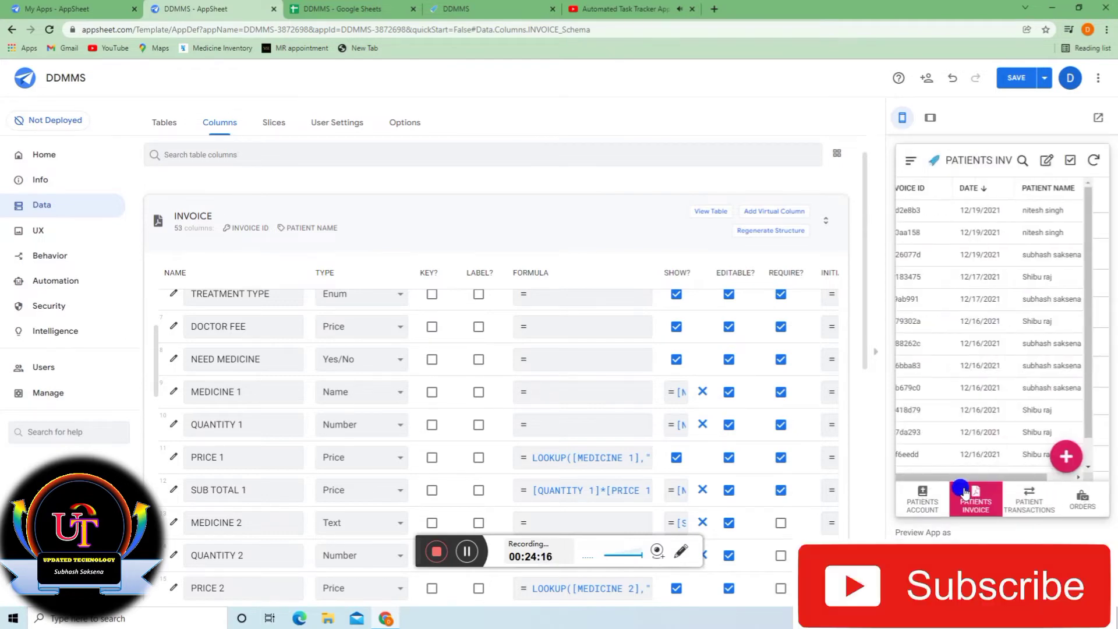
In the app preview, start a new invoice, set NEED MEDICINE to NEED and view the MEDICINE 1 choices.
click(1082, 456)
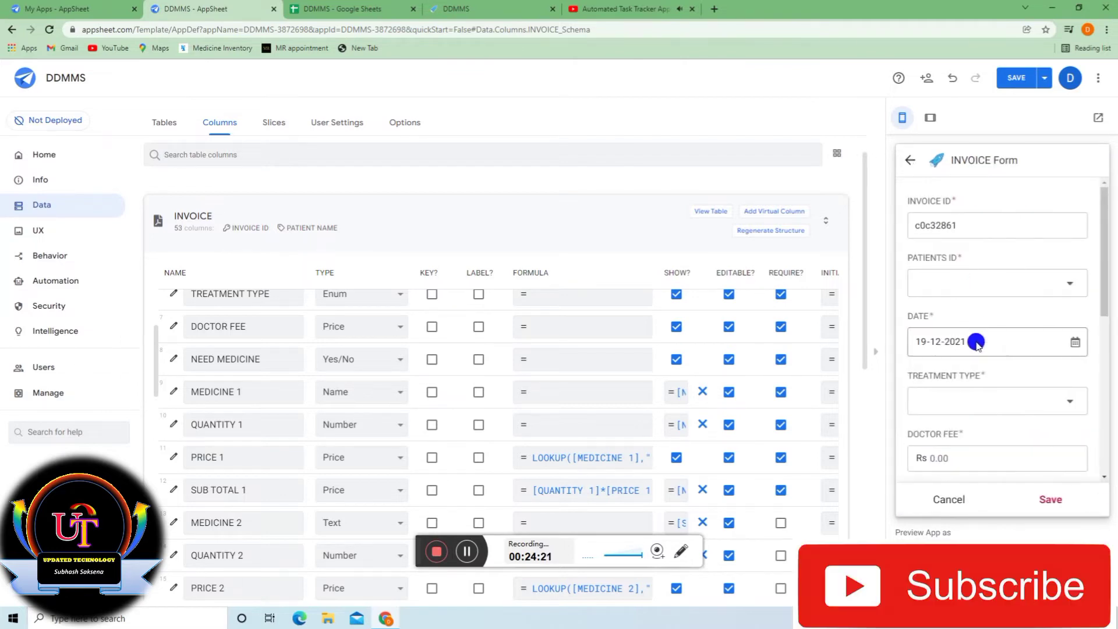
click(980, 401)
click(1070, 482)
scroll(996, 453, down, 3)
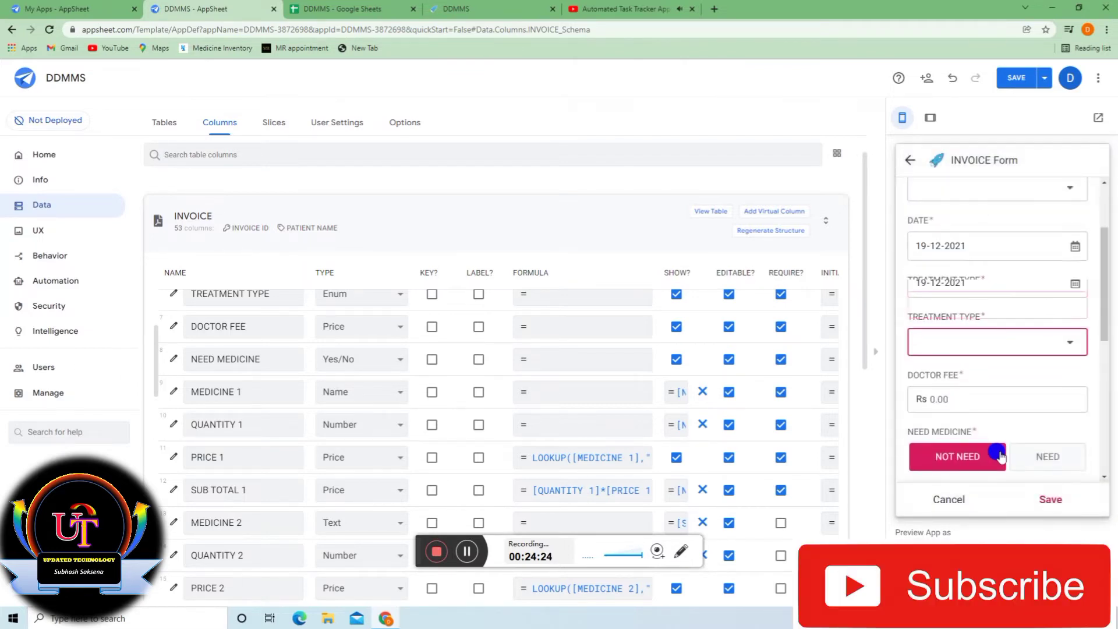
click(1043, 394)
scroll(1032, 408, down, 2)
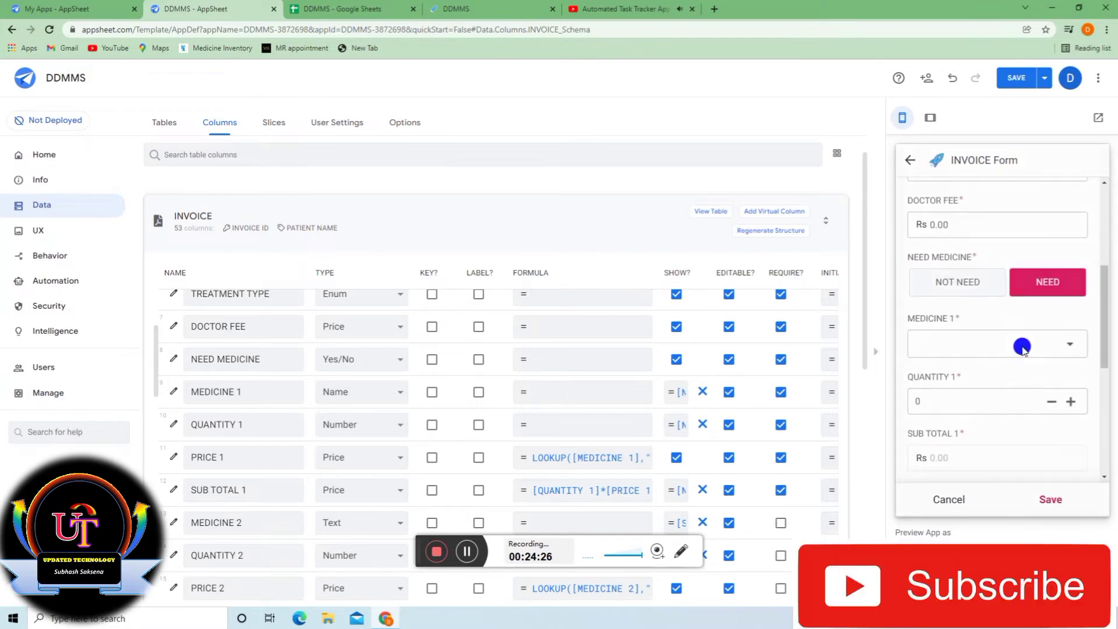
click(1023, 345)
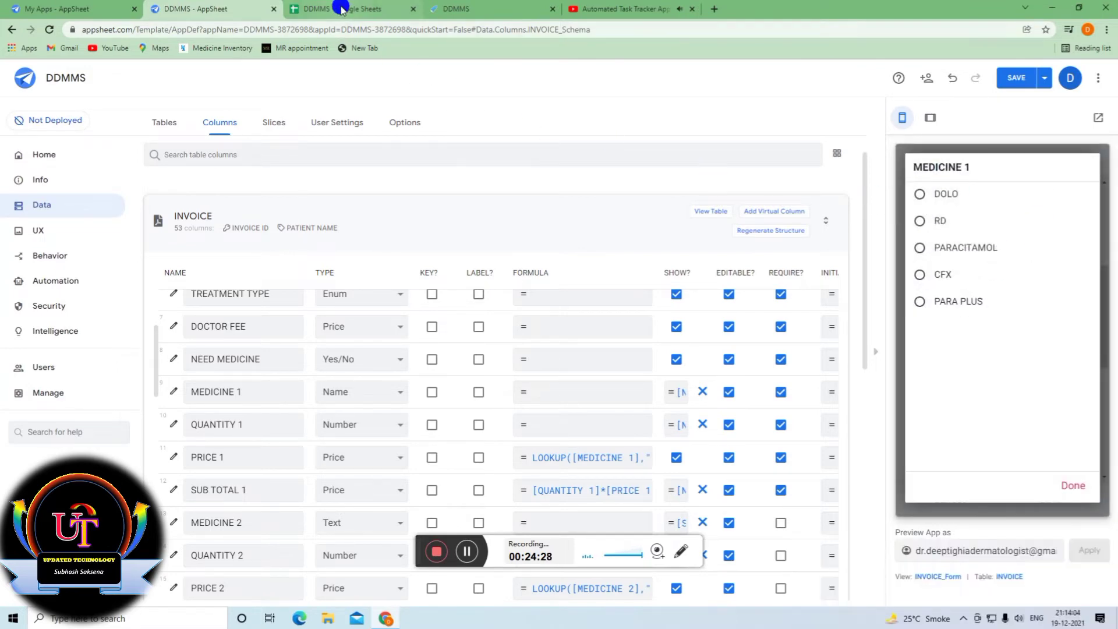
Review the Valid If expression in the settings of the INVOICE table's MEDICINE 1 column.
click(174, 391)
scroll(515, 332, down, 1)
click(529, 419)
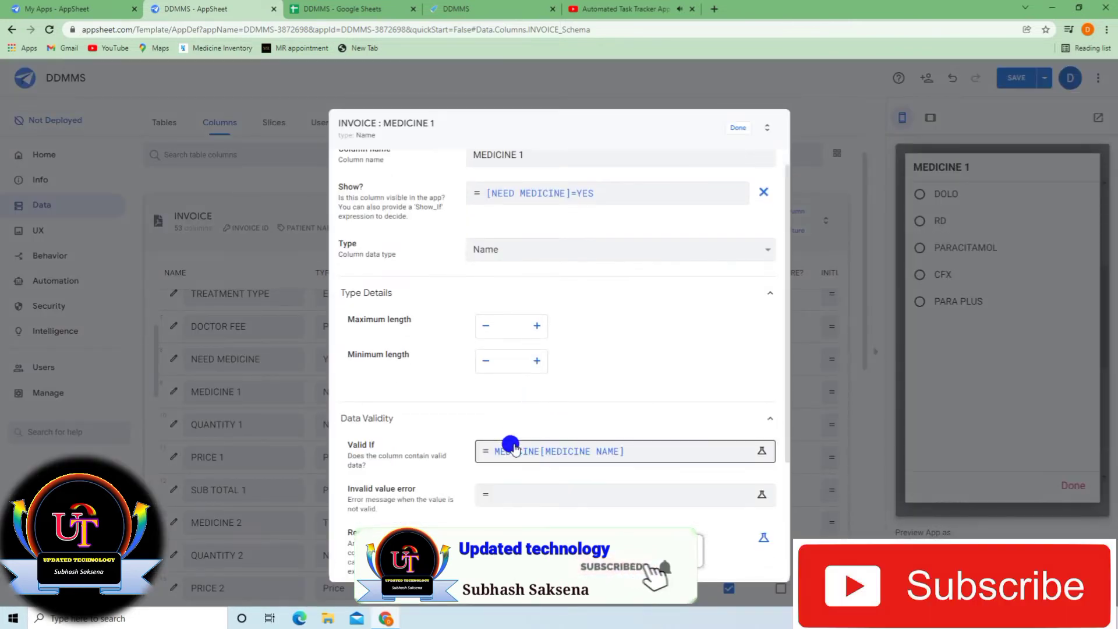
click(737, 128)
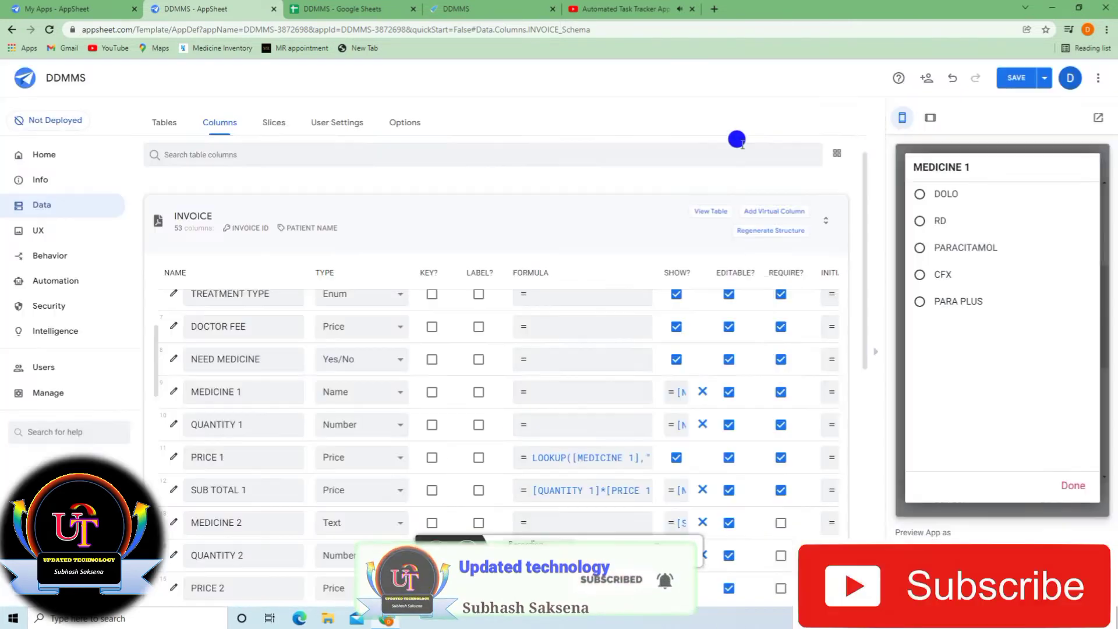
Examine each argument of the LOOKUP app formula for the INVOICE table's PRICE 1 column.
scroll(536, 456, down, 1)
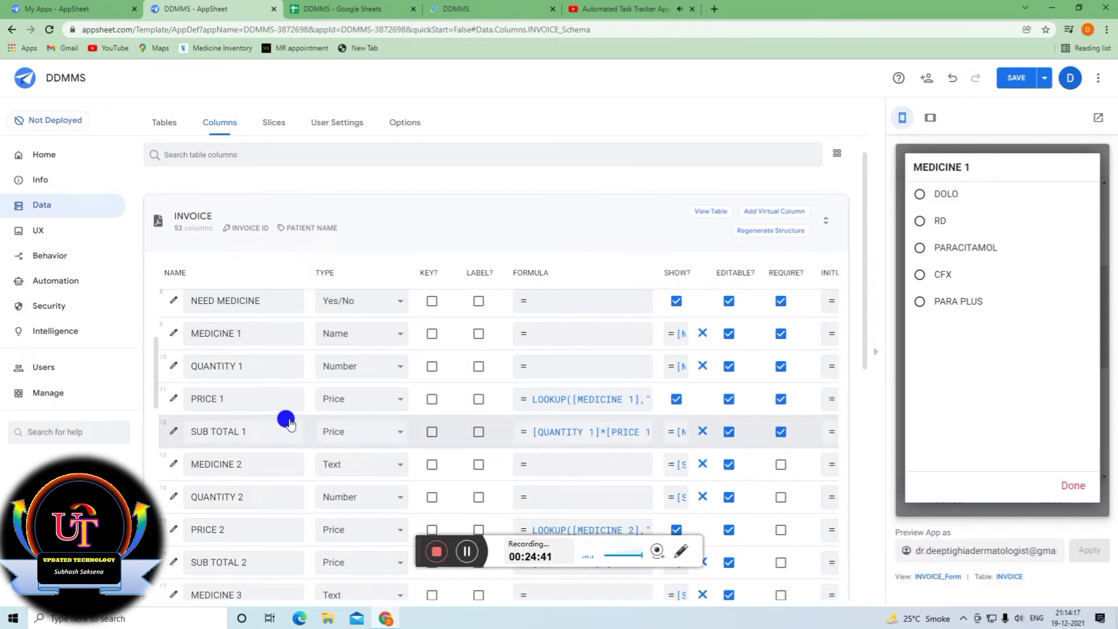
scroll(404, 420, down, 1)
click(197, 344)
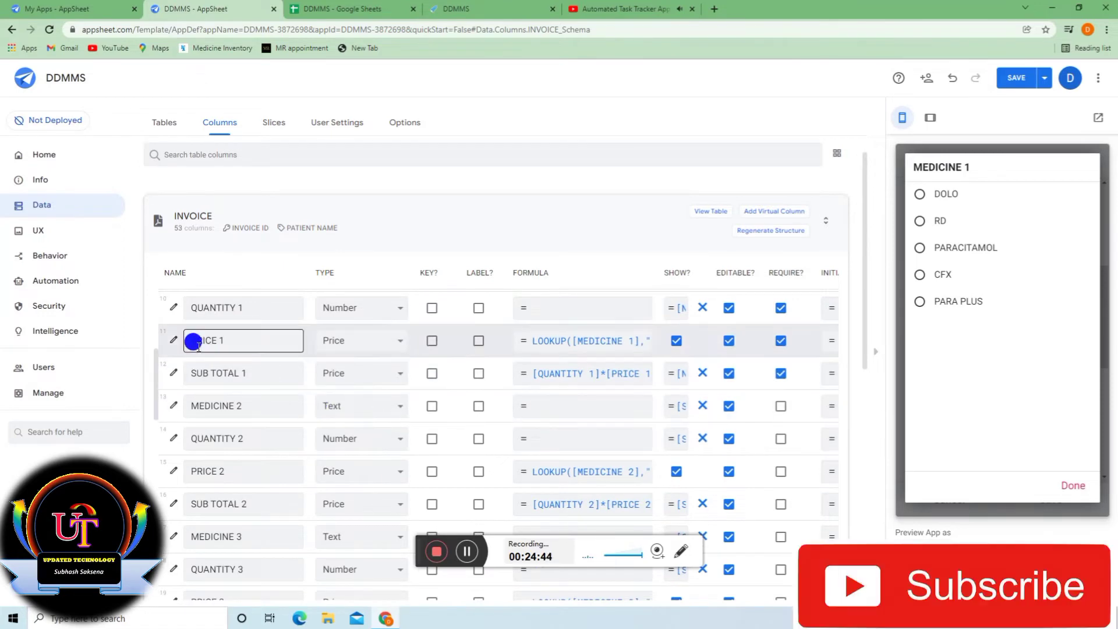
click(581, 341)
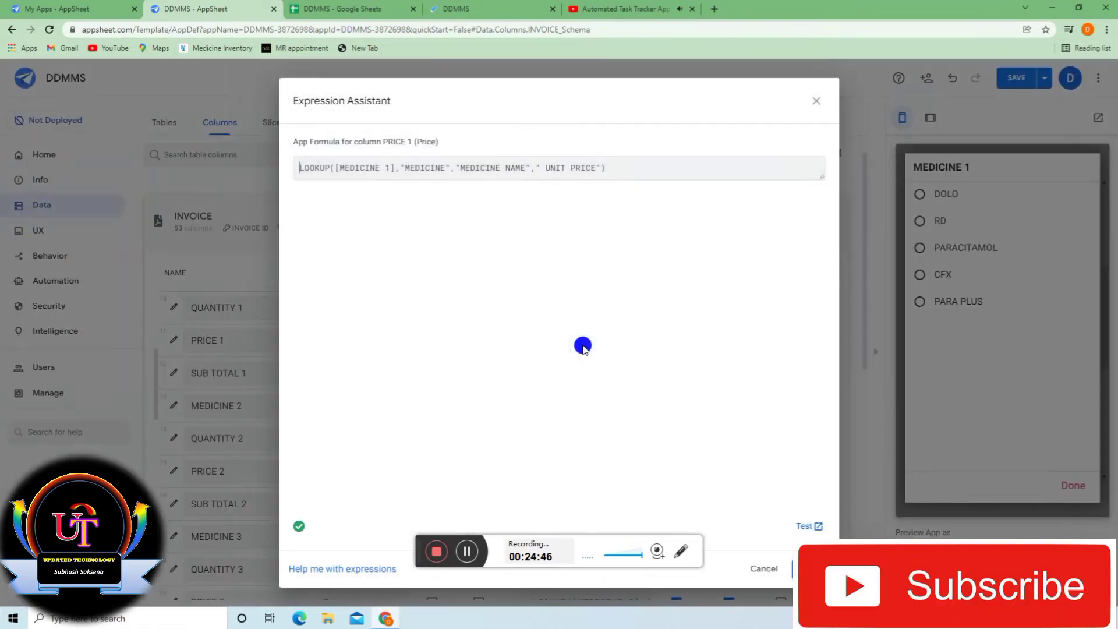
drag(300, 169, 375, 169)
click(307, 166)
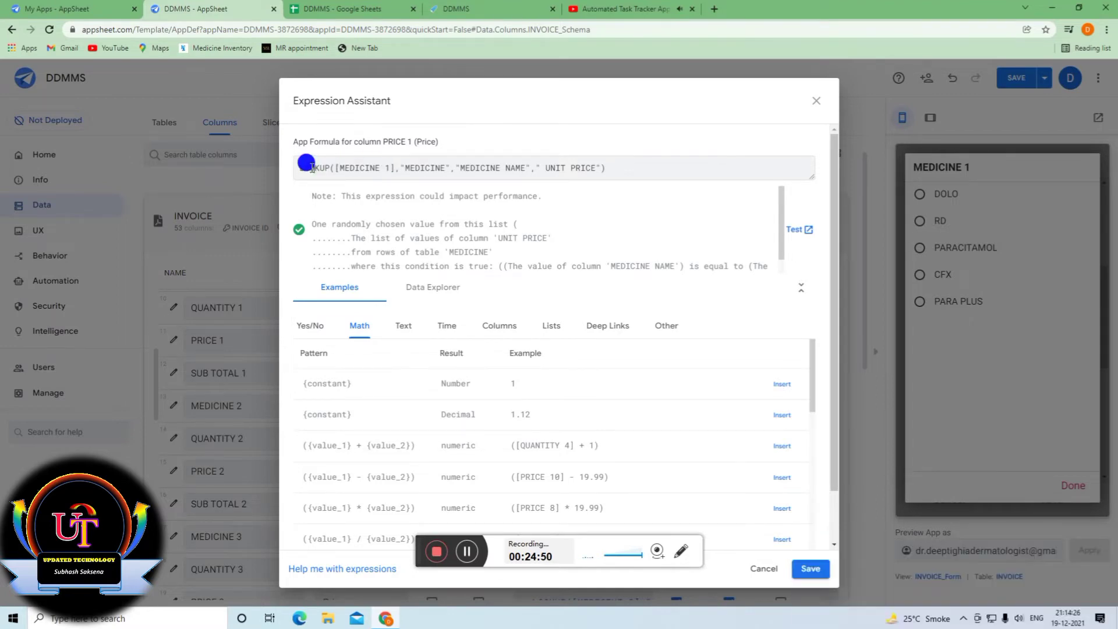
drag(336, 166, 389, 165)
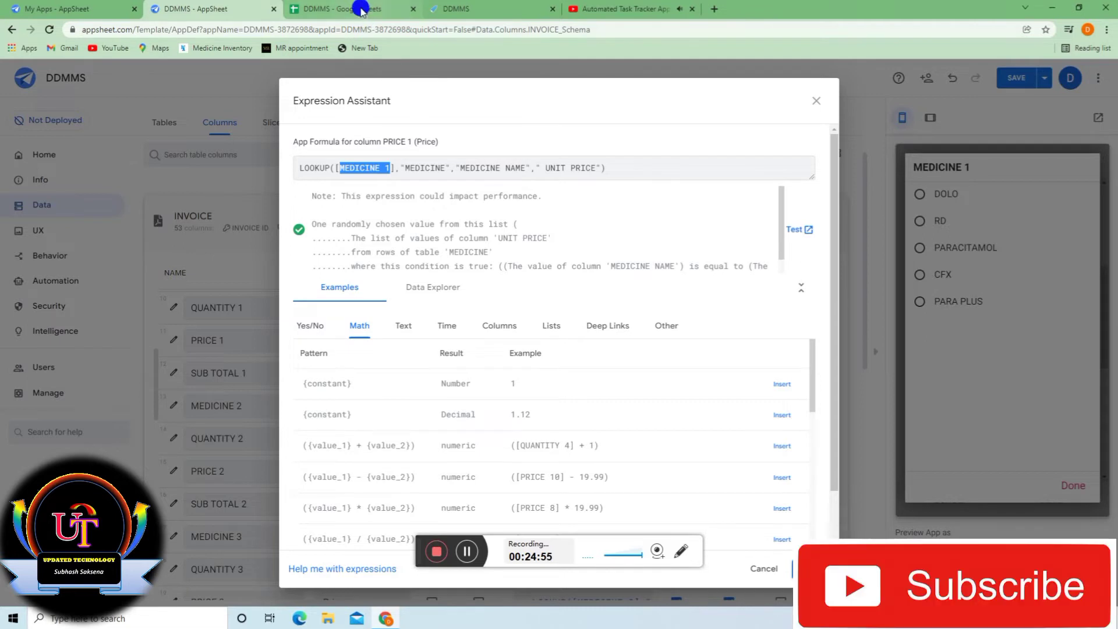
drag(403, 163, 426, 164)
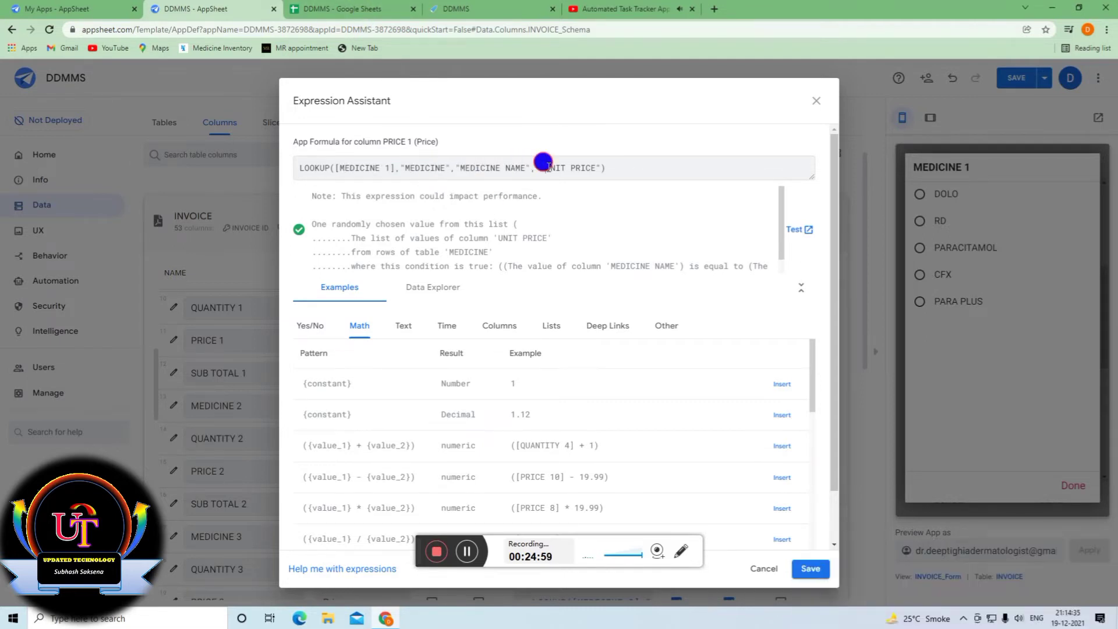
drag(547, 168, 585, 169)
click(585, 169)
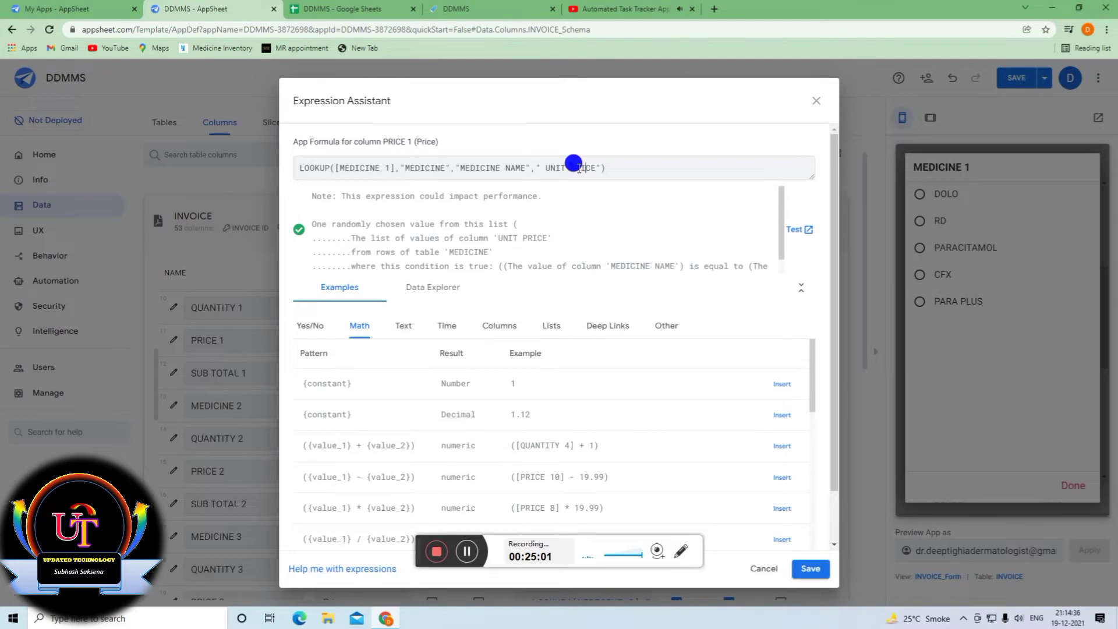
click(811, 570)
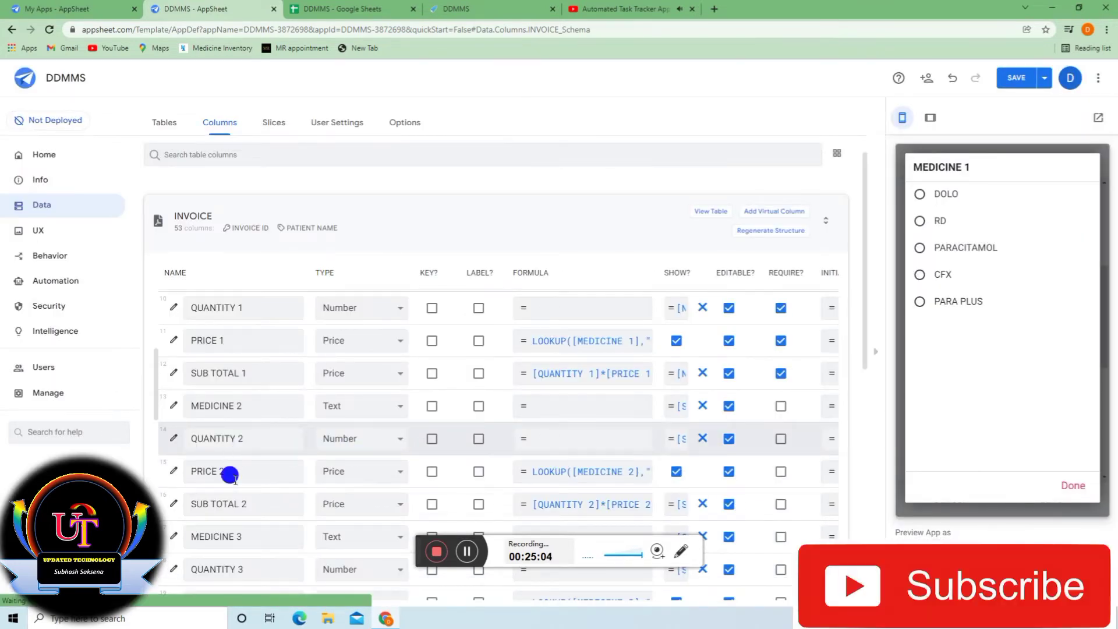
Review the app formula of the INVOICE table's SUB TOTAL 1 column.
scroll(230, 475, down, 1)
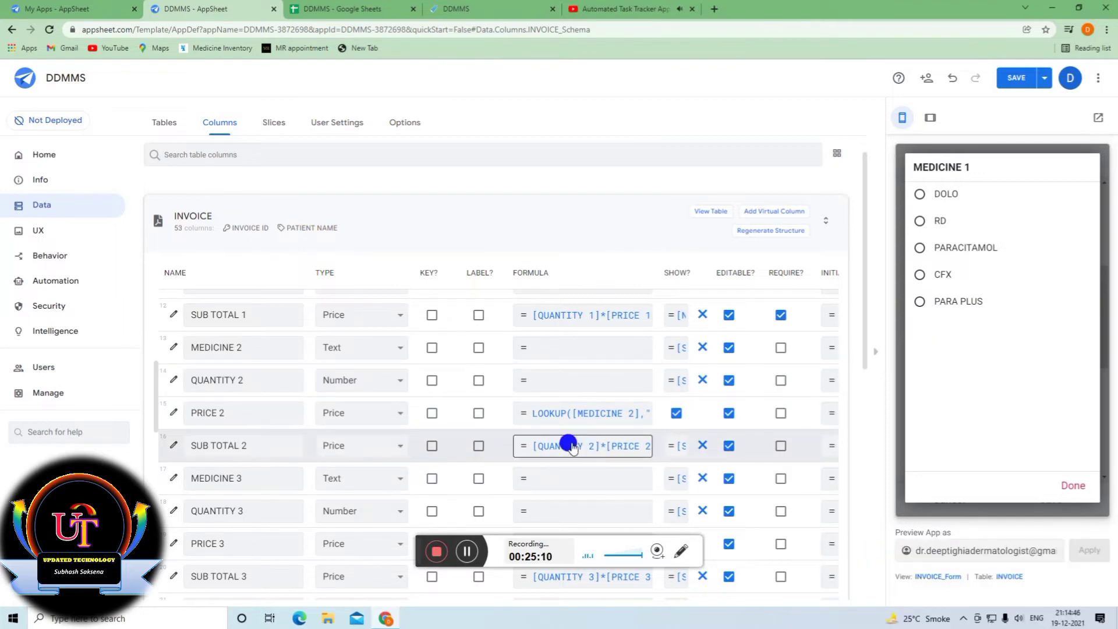
click(580, 314)
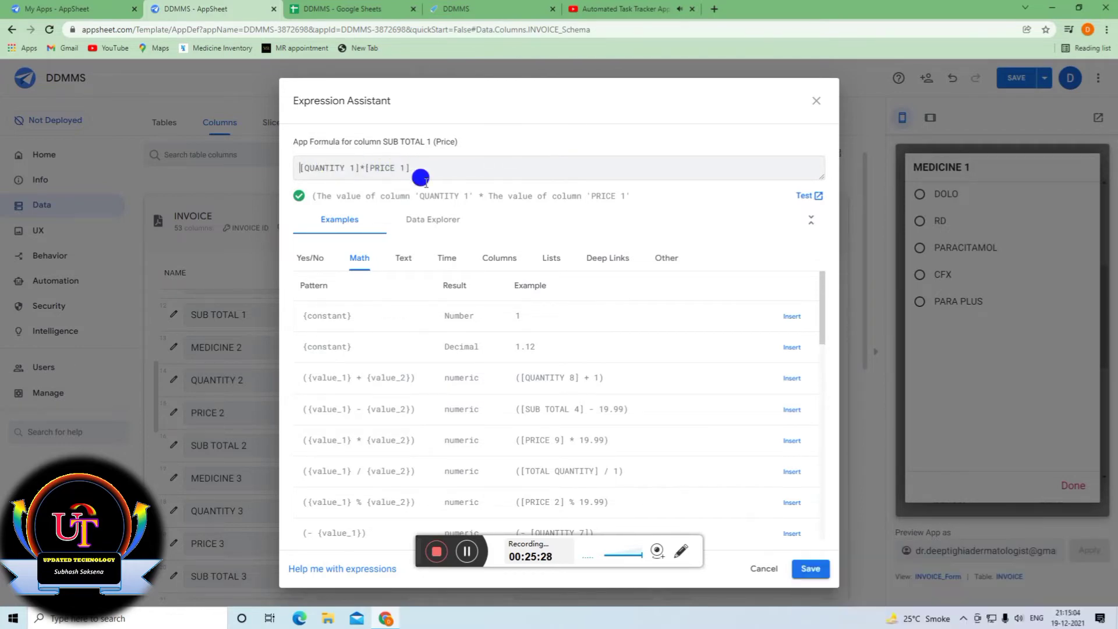
click(808, 570)
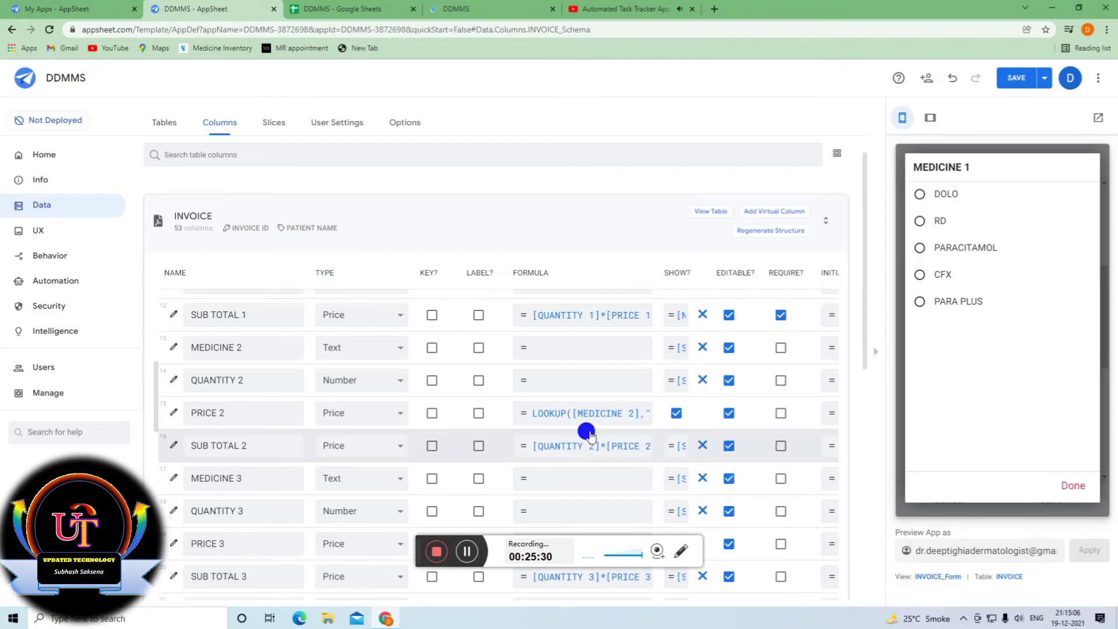
Review the app formula of the INVOICE table's GRAND TOTAL column, including its DOCTOR FEE term.
scroll(589, 435, down, 3)
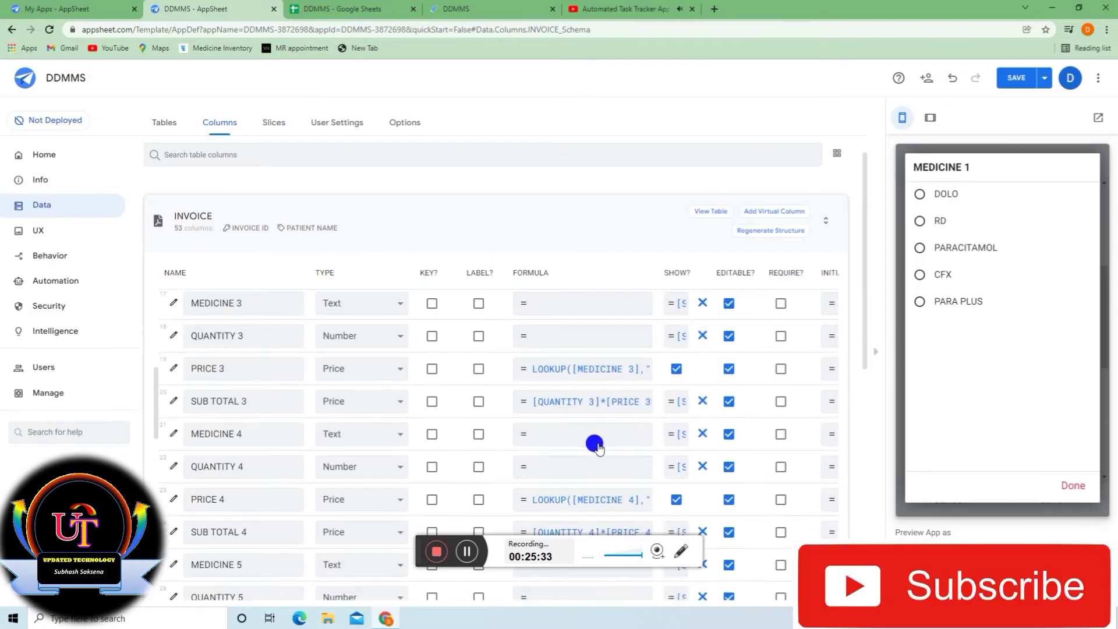
scroll(457, 437, down, 6)
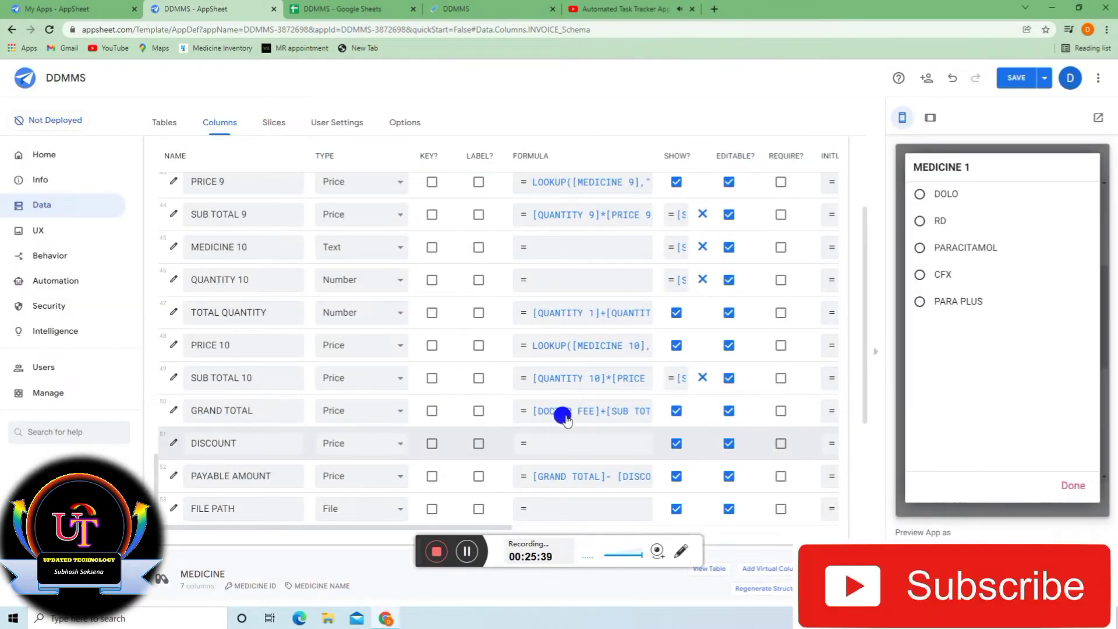
click(568, 416)
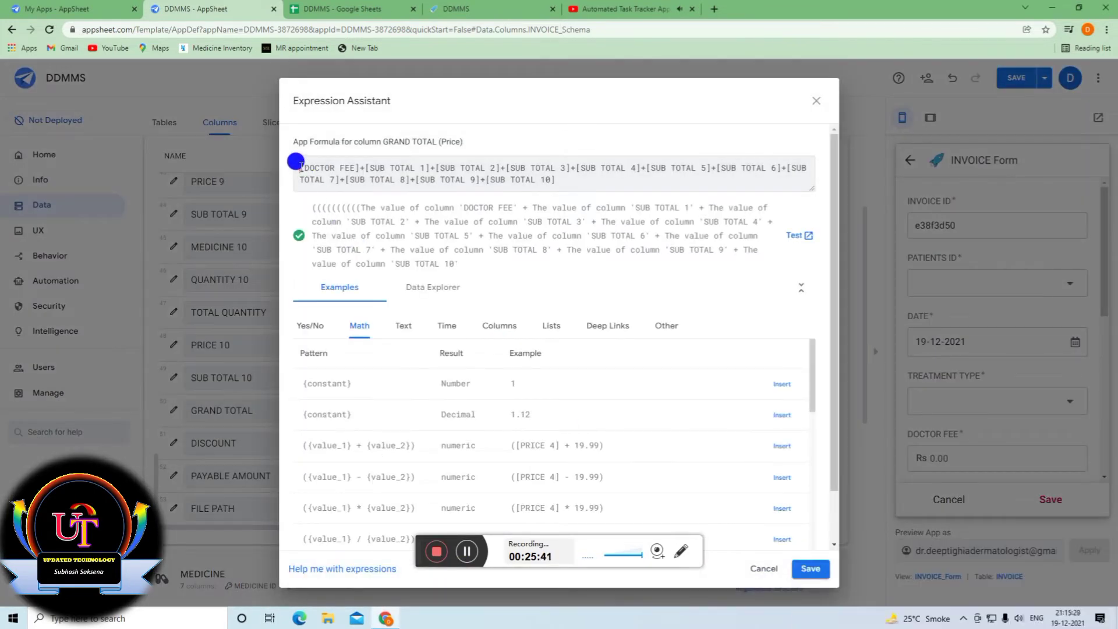
drag(299, 167, 354, 165)
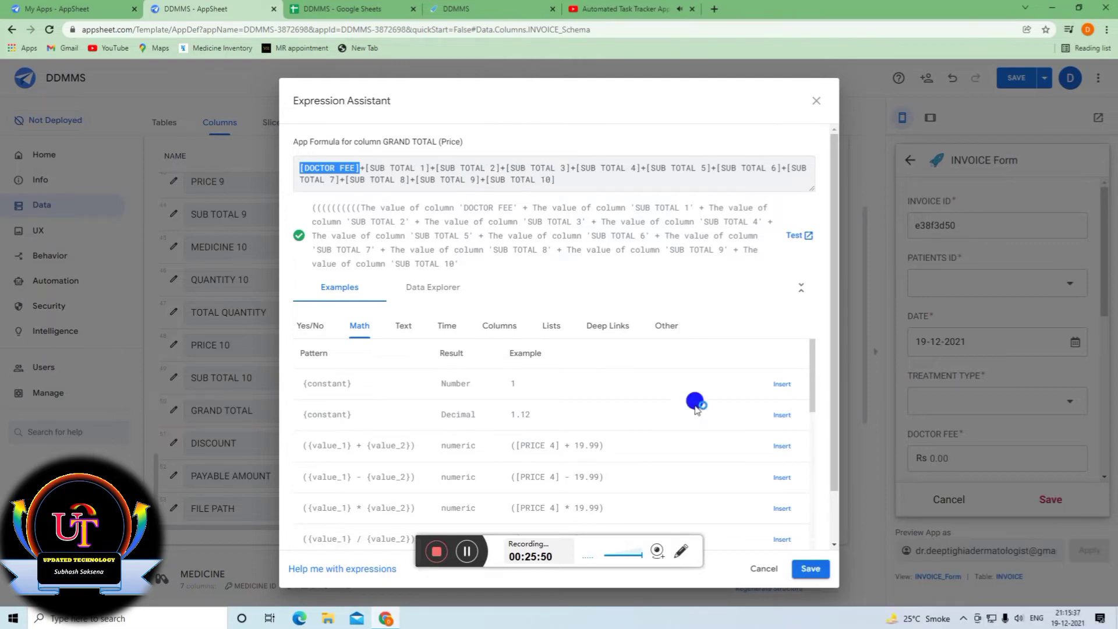
click(809, 569)
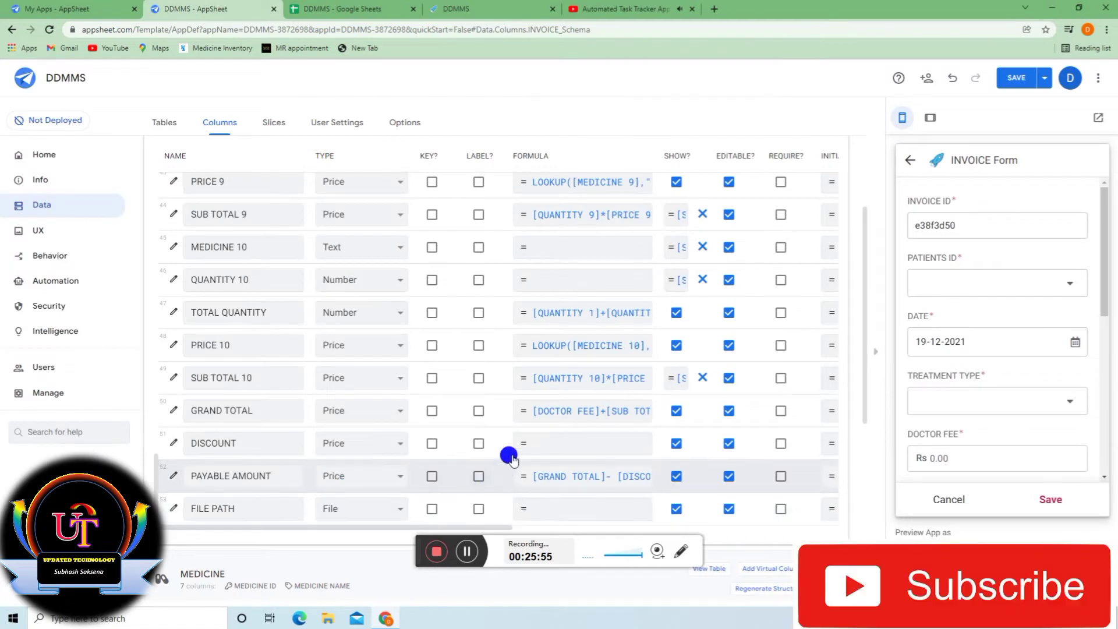
Review the app formula of the INVOICE table's PAYABLE AMOUNT column.
scroll(355, 441, down, 1)
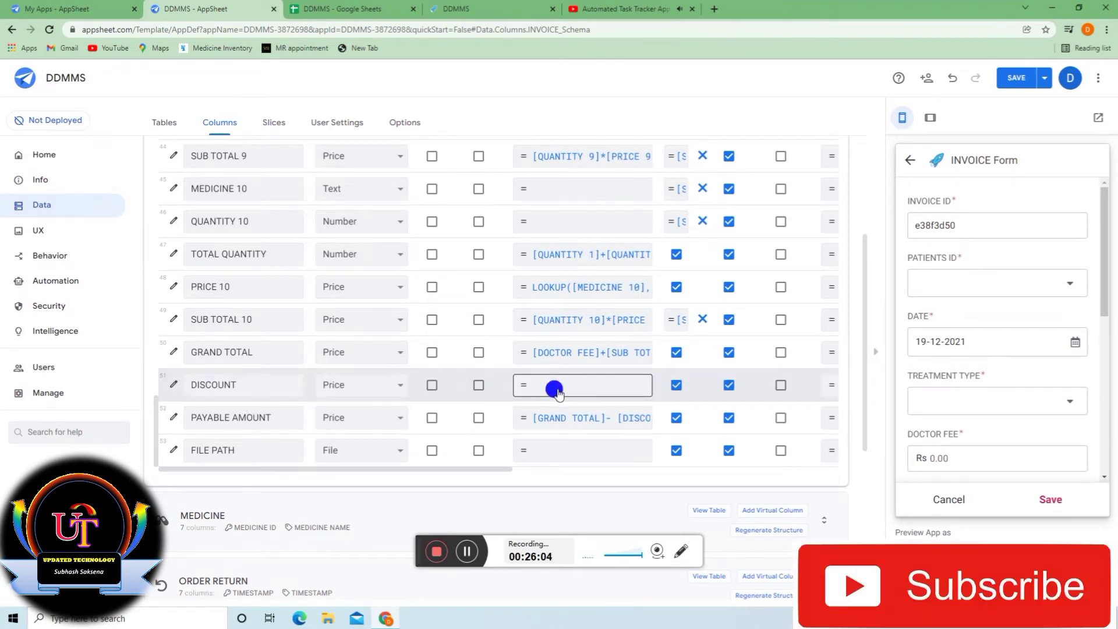
click(605, 419)
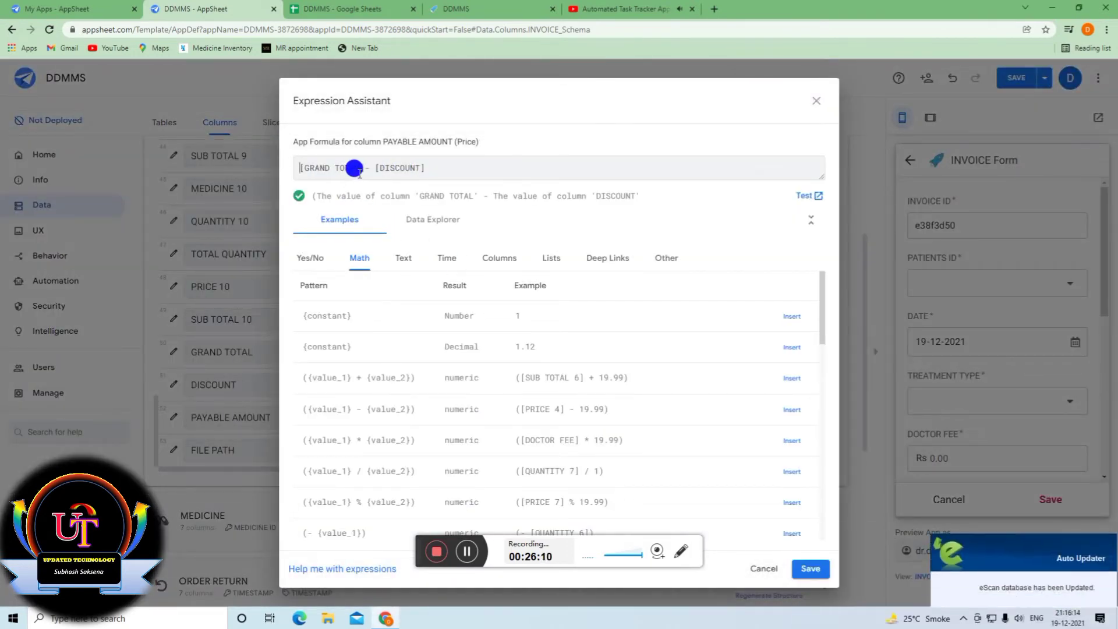
click(809, 567)
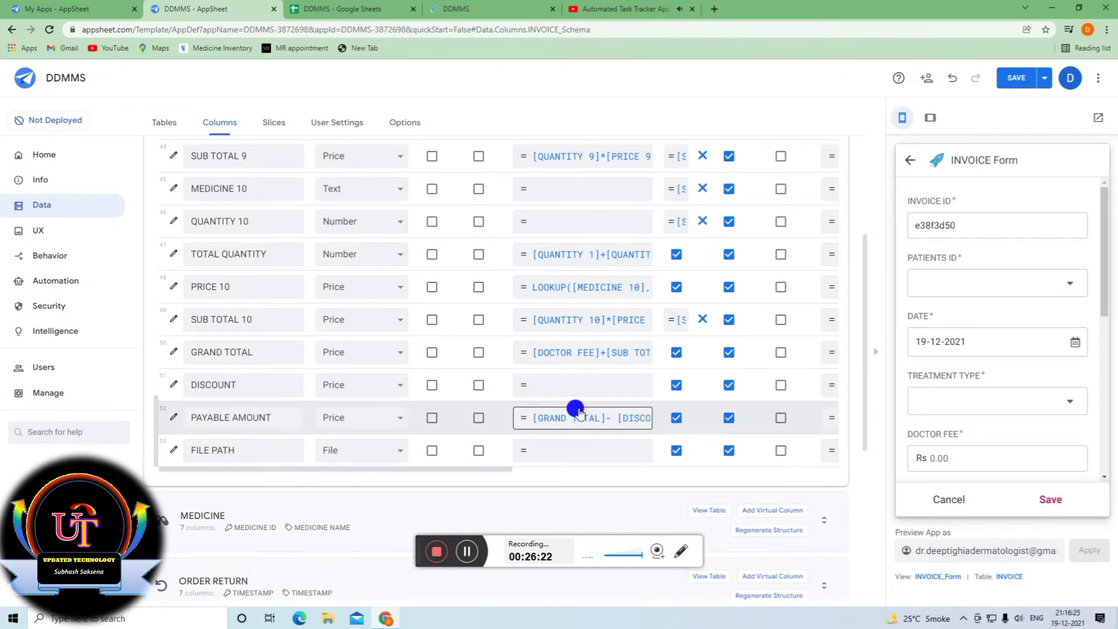
Check the total, discount and payable amount fields in the invoice form preview, and collapse the INVOICE table's columns.
scroll(998, 399, down, 4)
scroll(1003, 408, down, 2)
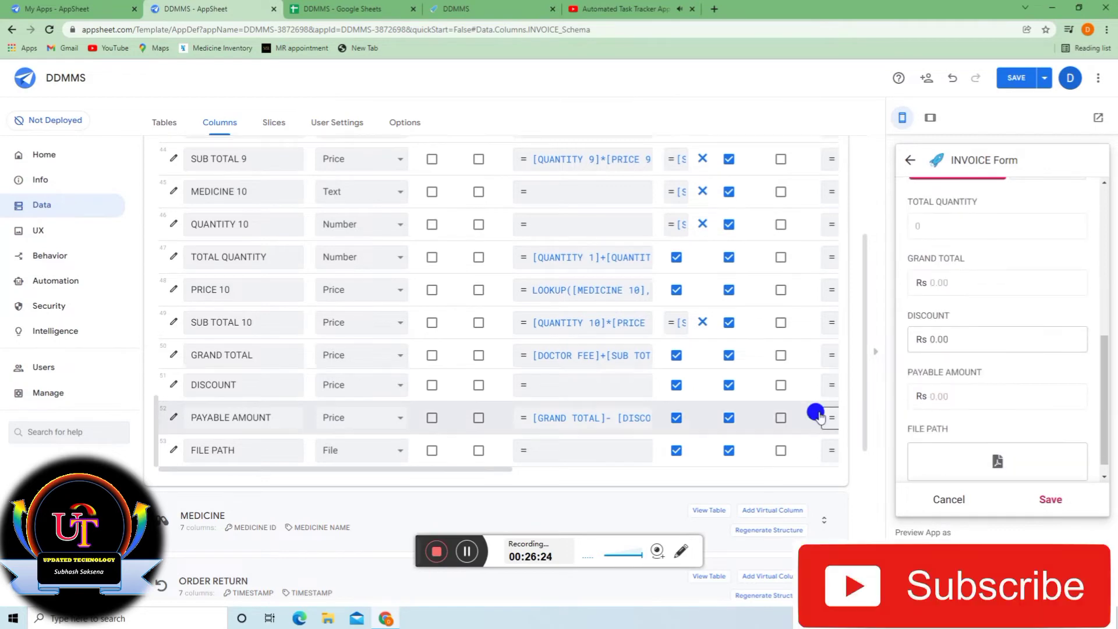
scroll(301, 257, up, 1)
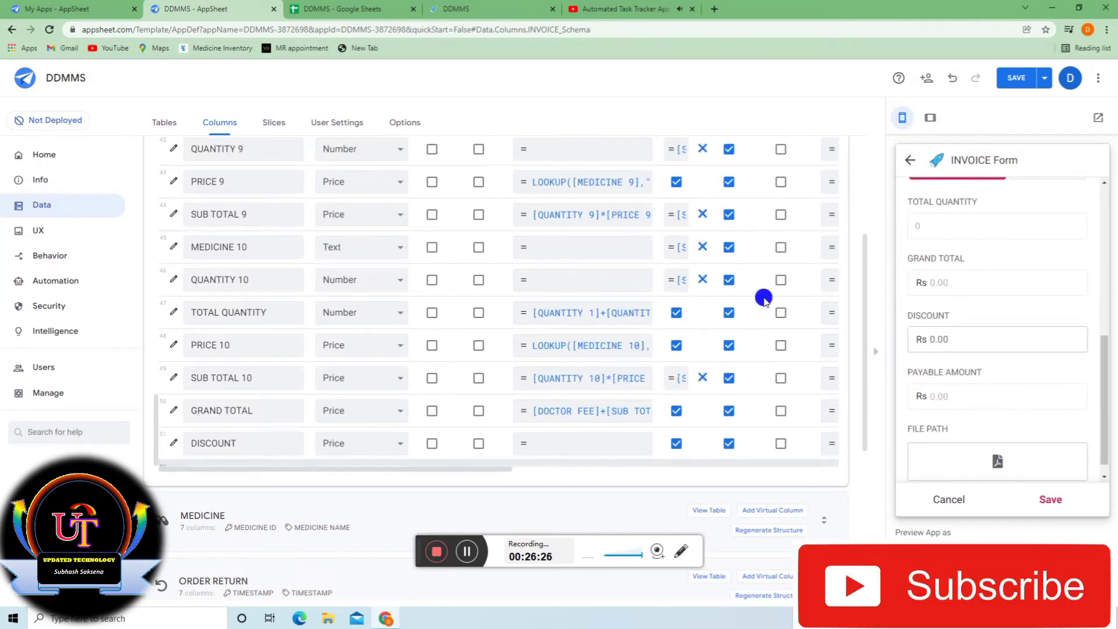
scroll(367, 317, up, 5)
scroll(299, 238, up, 5)
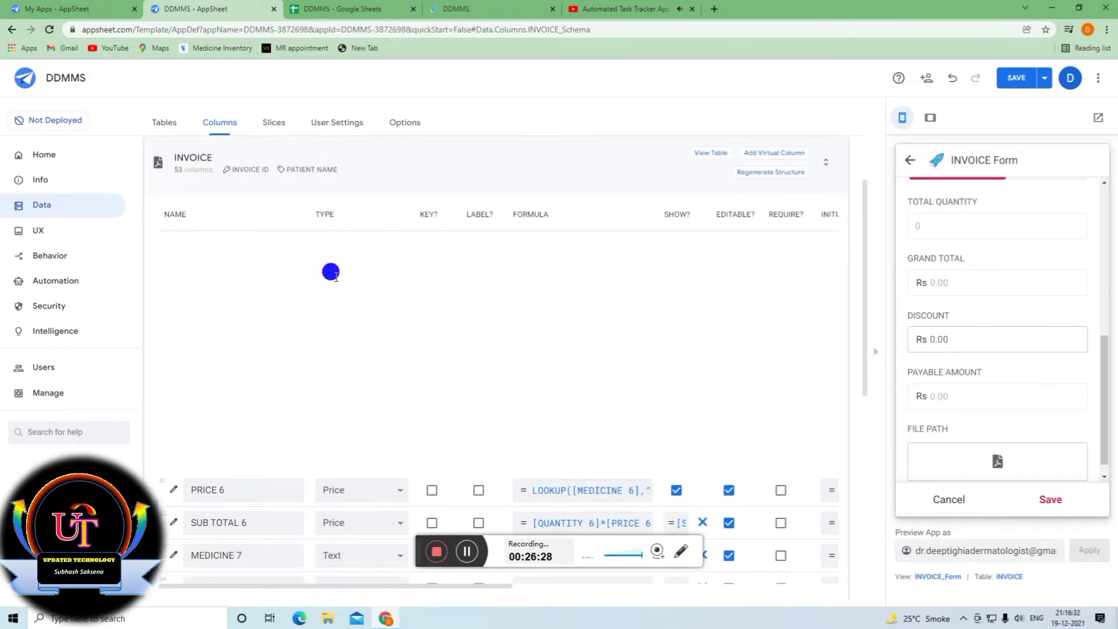
click(382, 150)
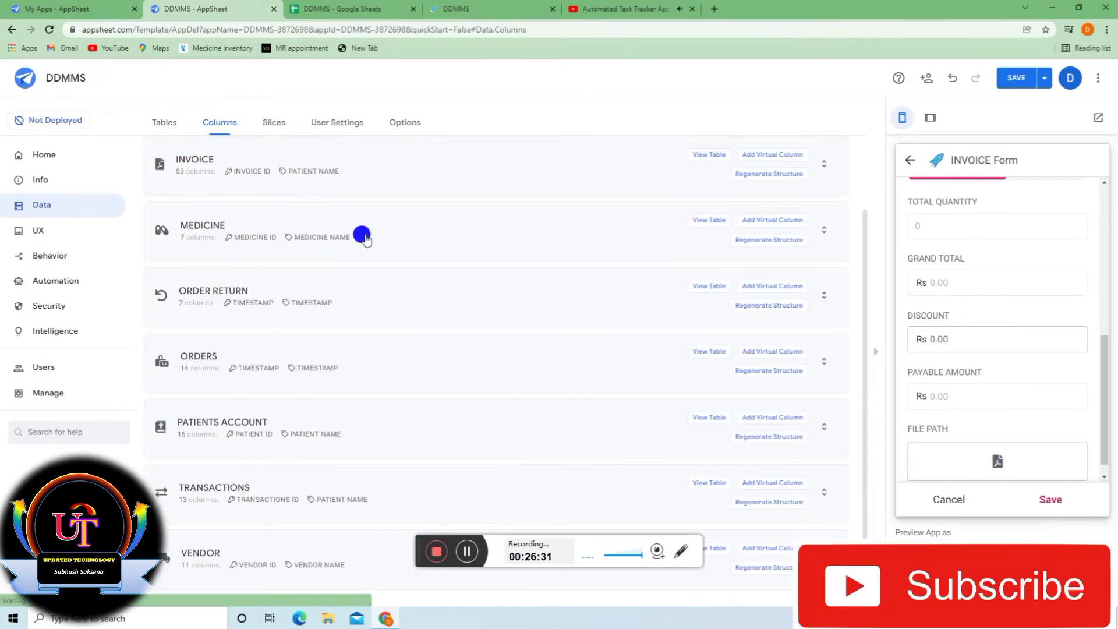
Expand the TRANSACTIONS table's columns and review the lookup app formula of its PATIENT NAME column.
click(294, 490)
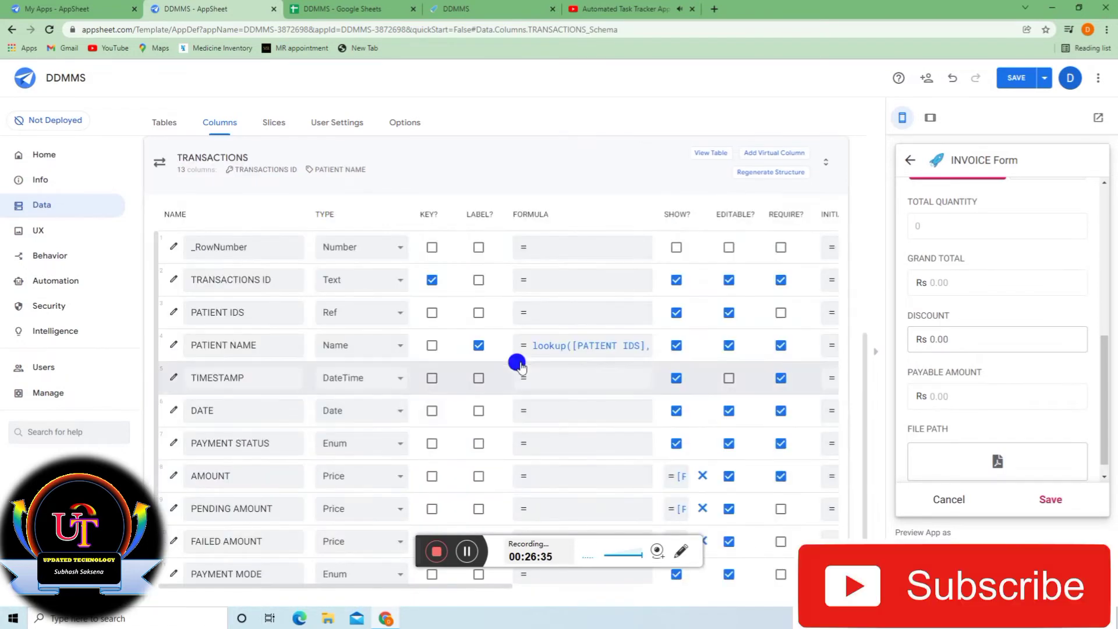
click(570, 348)
click(314, 170)
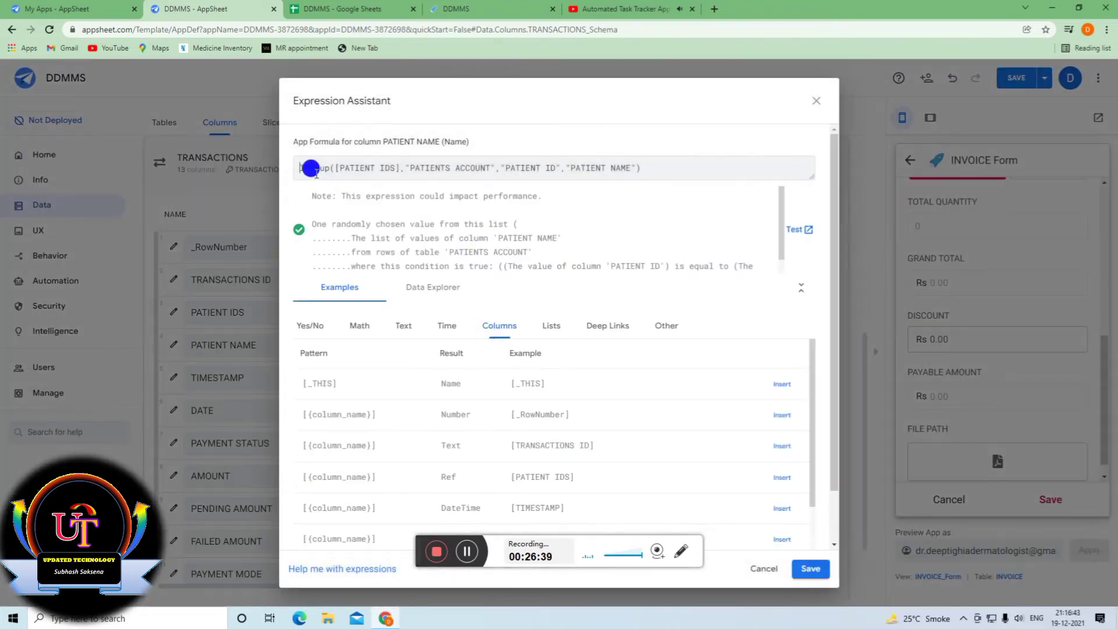
click(948, 498)
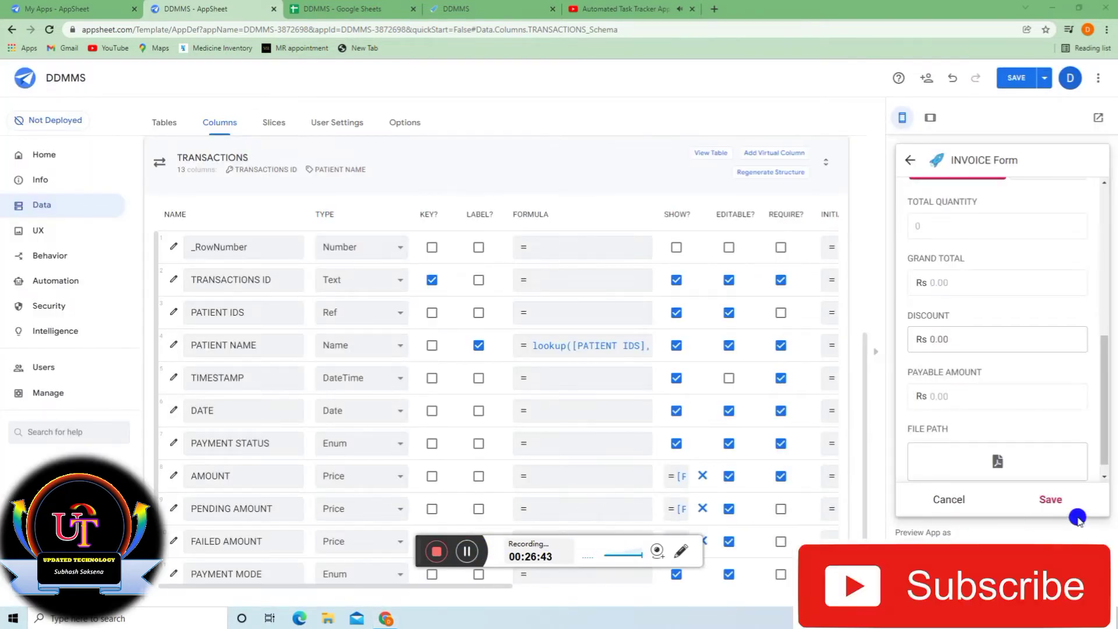
Discard the previewed invoice form, start a patient transaction, select a patient to check the name lookup, and cancel it.
click(953, 499)
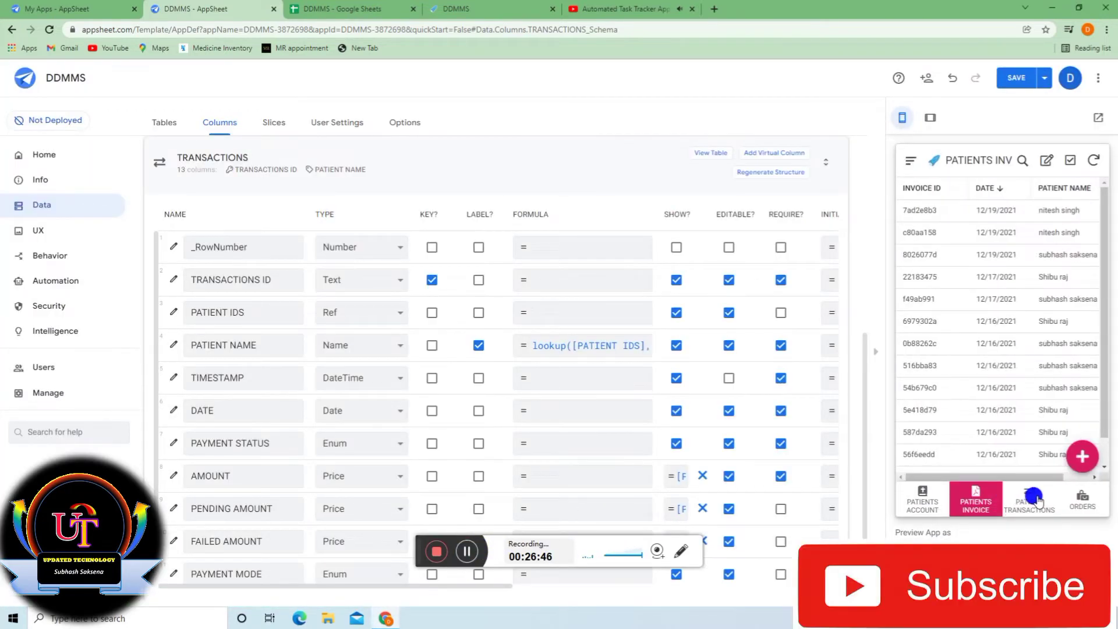
click(1082, 456)
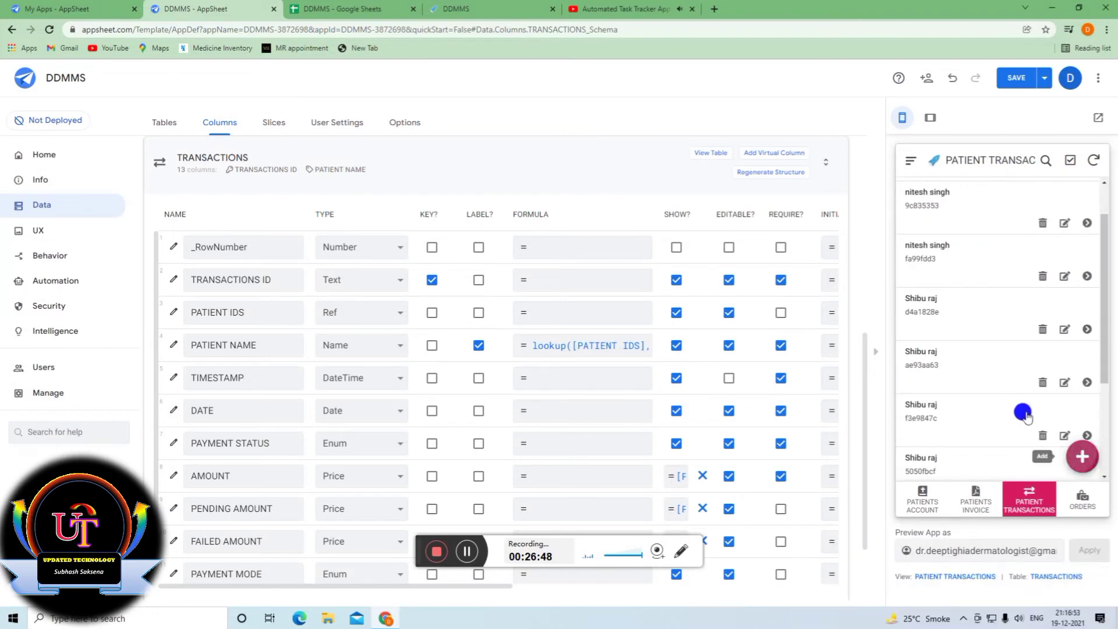
click(978, 273)
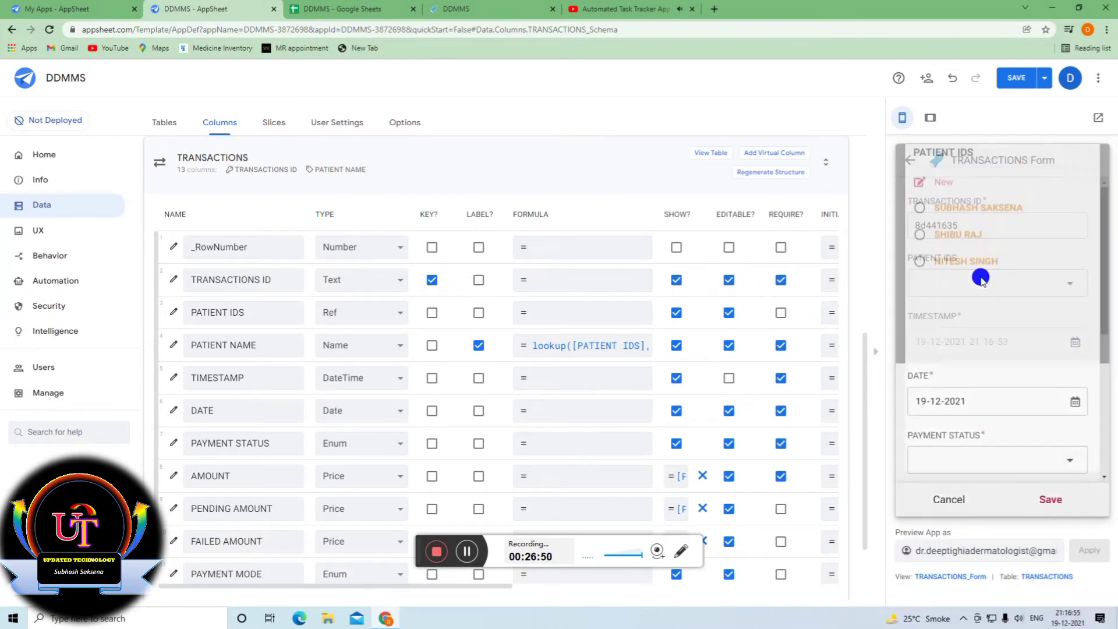
click(947, 231)
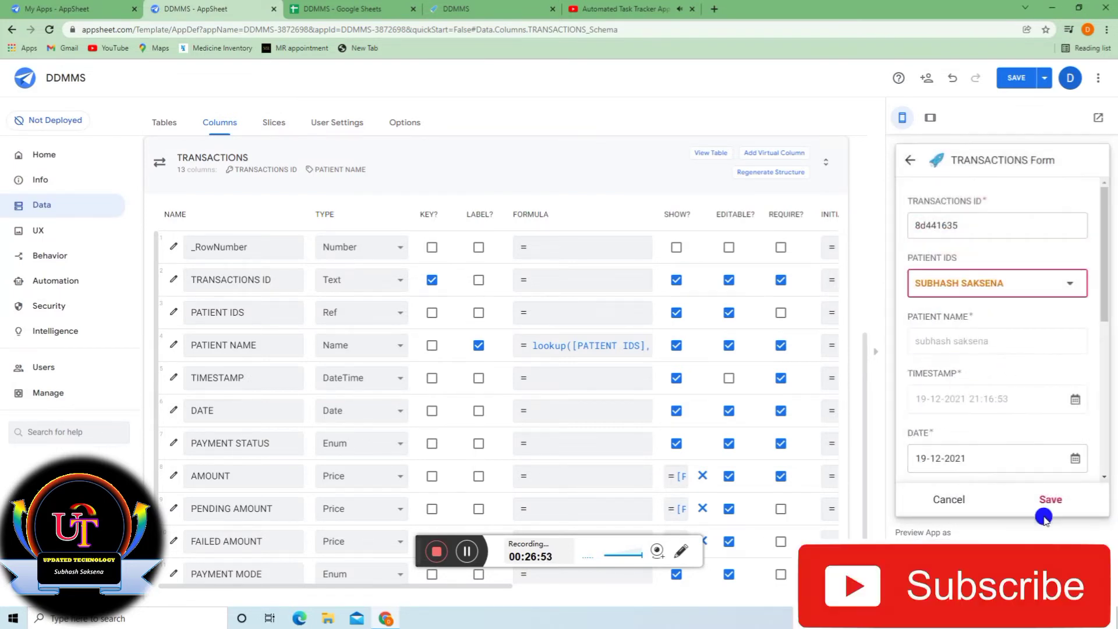
click(953, 500)
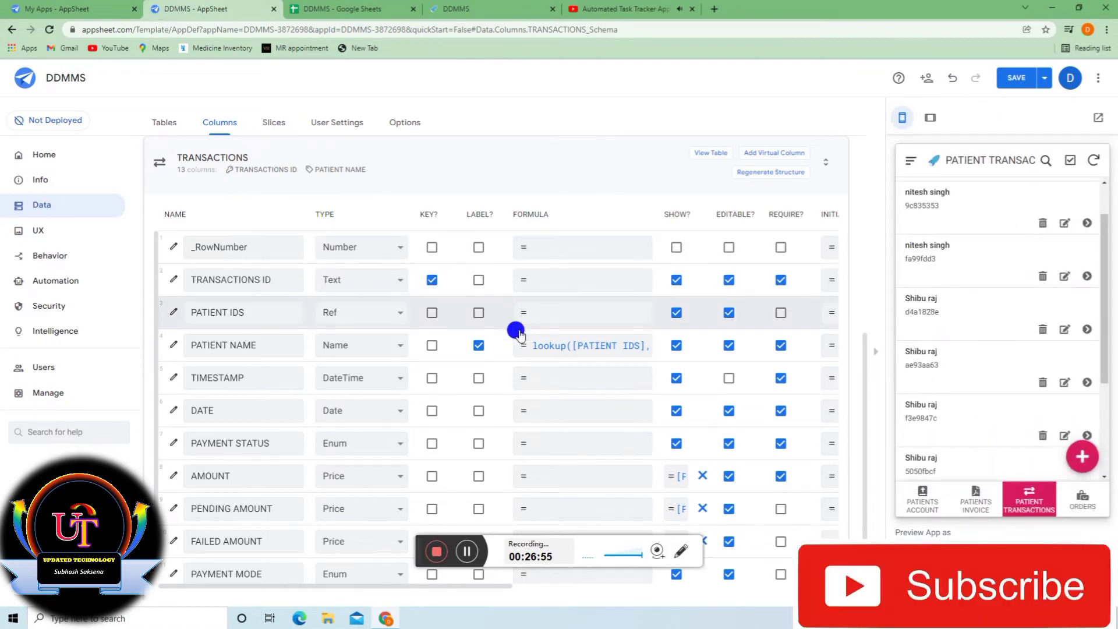
Revisit the PATIENT NAME lookup formula and look over the remaining column settings of the TRANSACTIONS table.
click(596, 349)
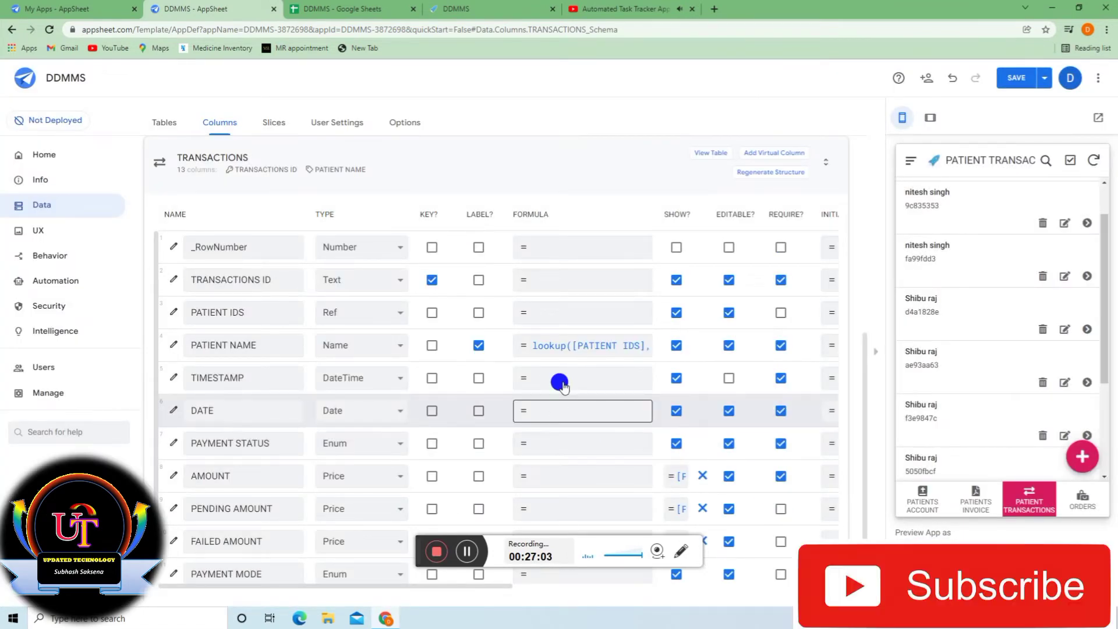
scroll(513, 437, down, 3)
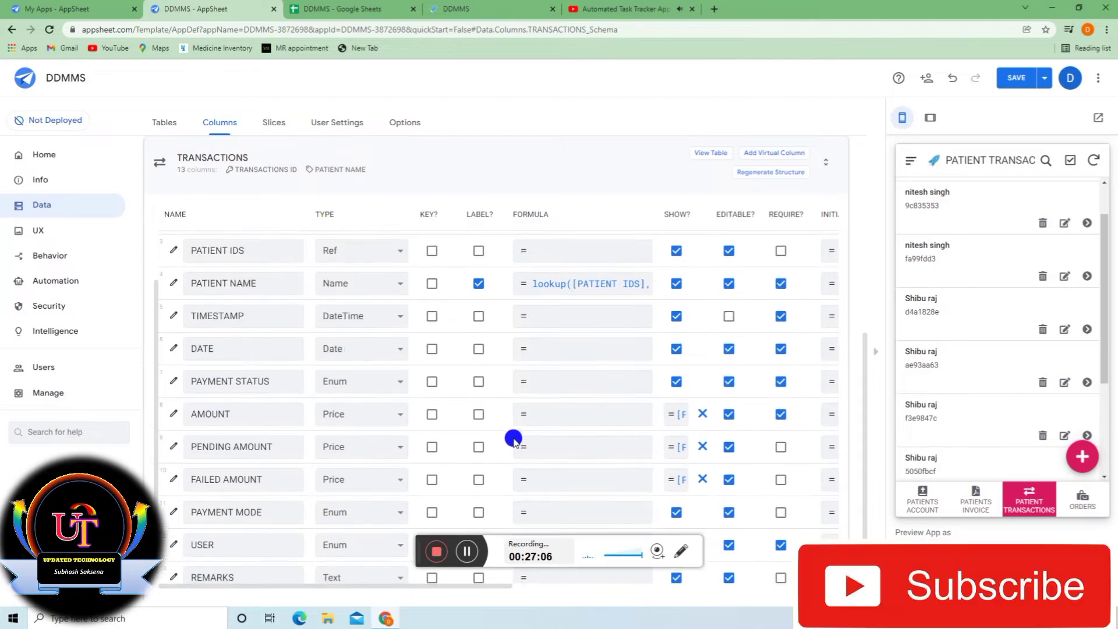
scroll(593, 448, up, 1)
scroll(577, 428, up, 3)
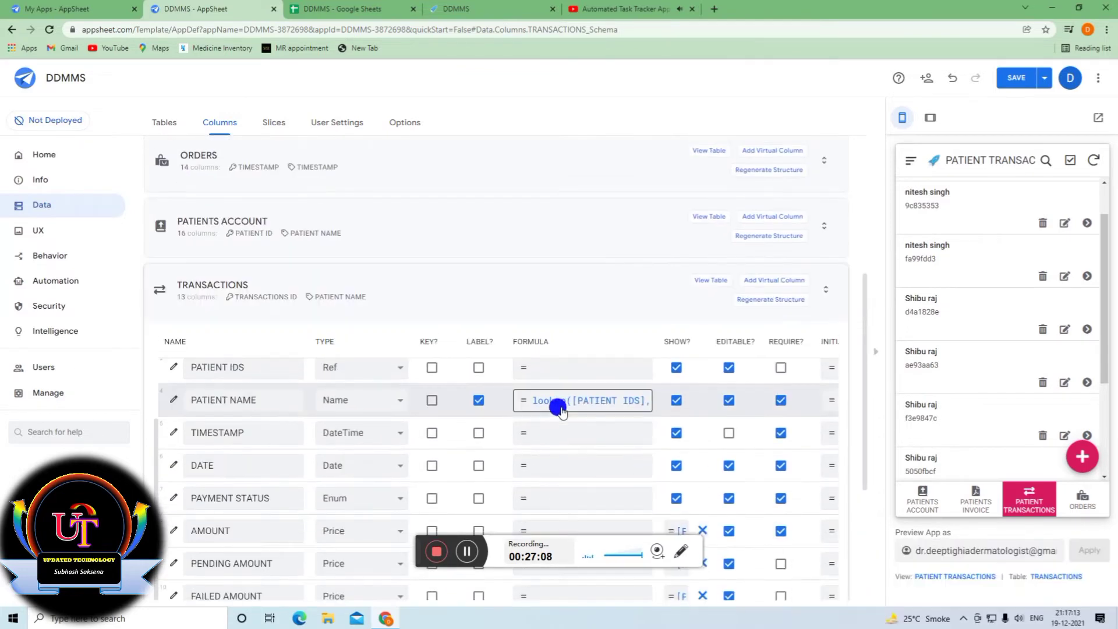
scroll(550, 417, down, 2)
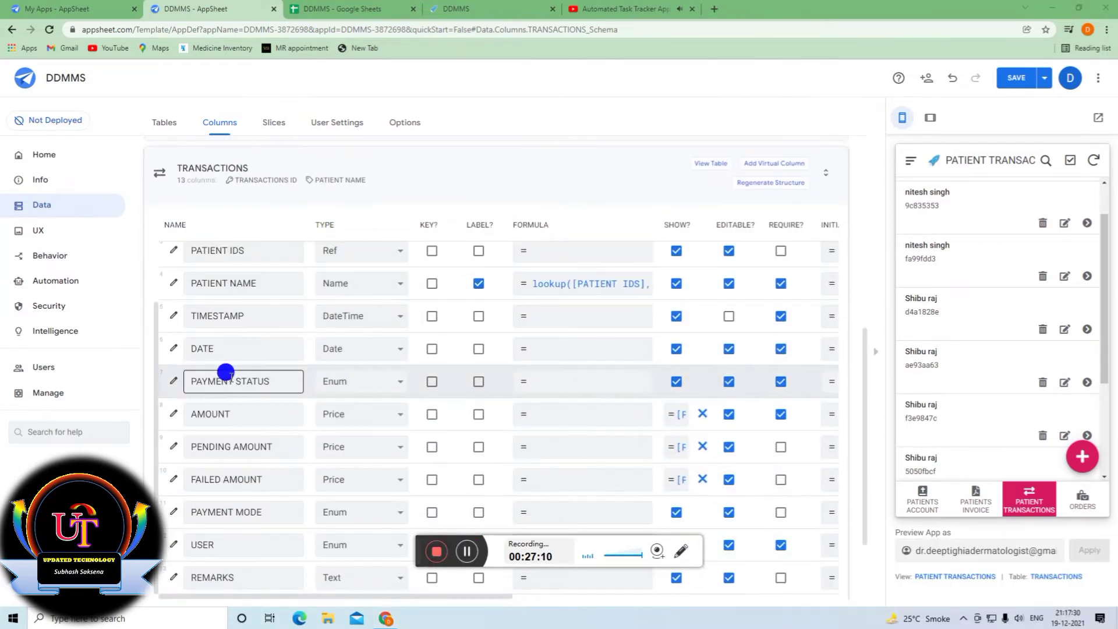
Review the enum values and type details of the TRANSACTIONS table's PAYMENT STATUS column.
click(172, 380)
scroll(619, 375, down, 1)
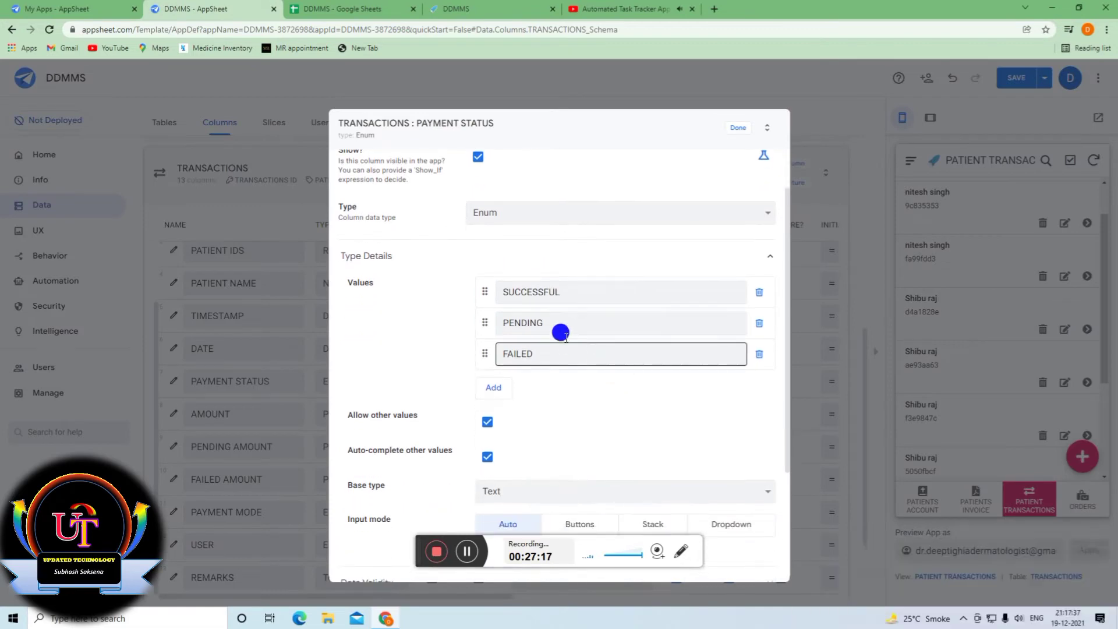
scroll(559, 324, down, 3)
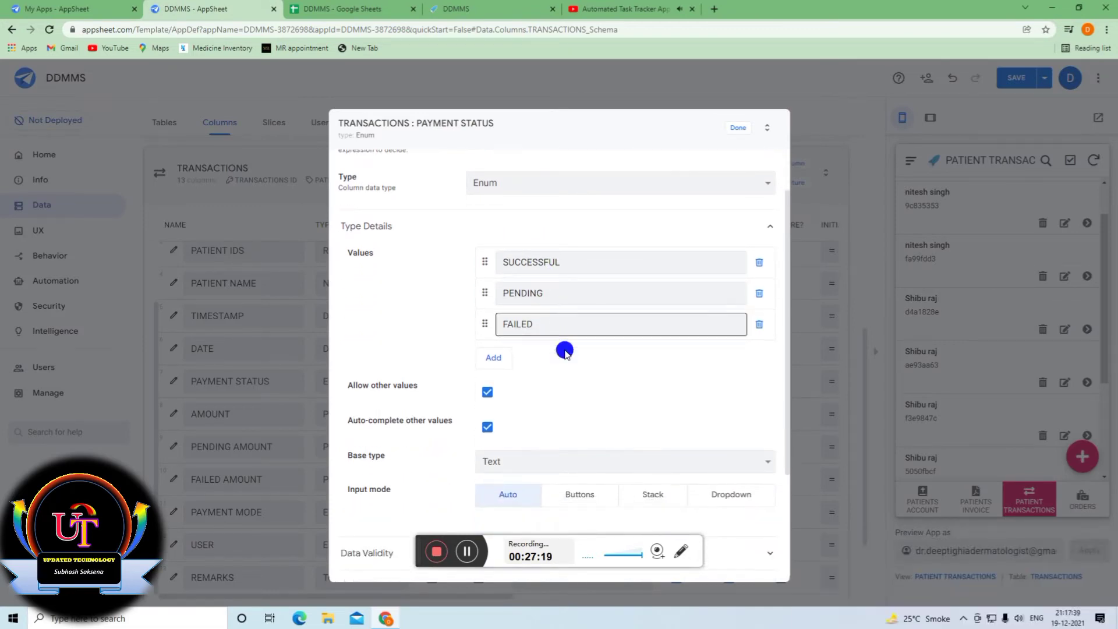
scroll(554, 391, up, 3)
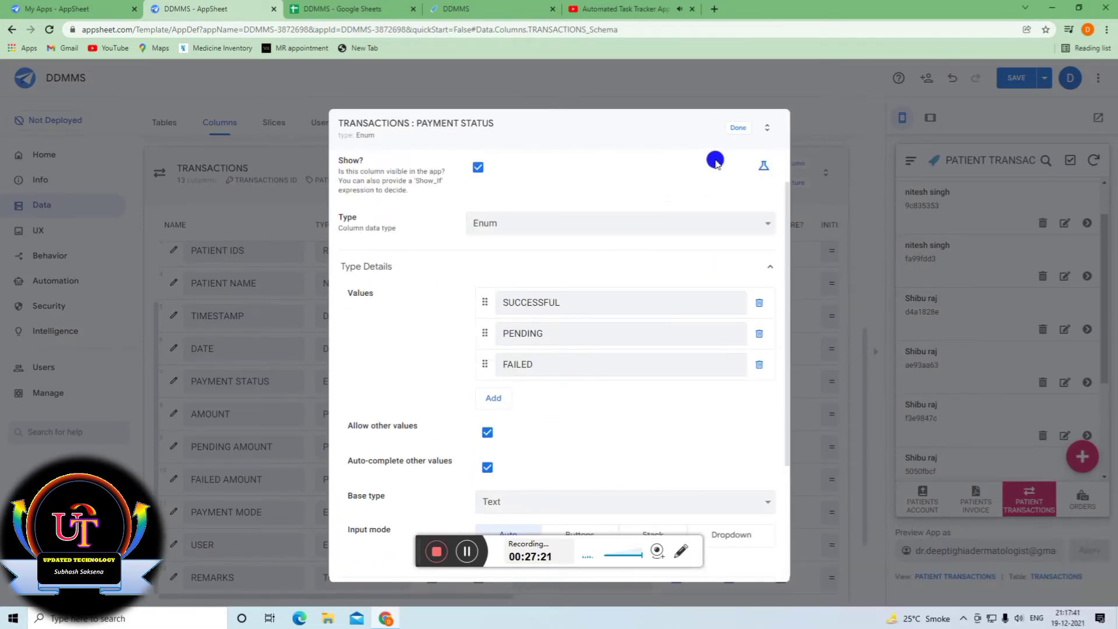
click(735, 127)
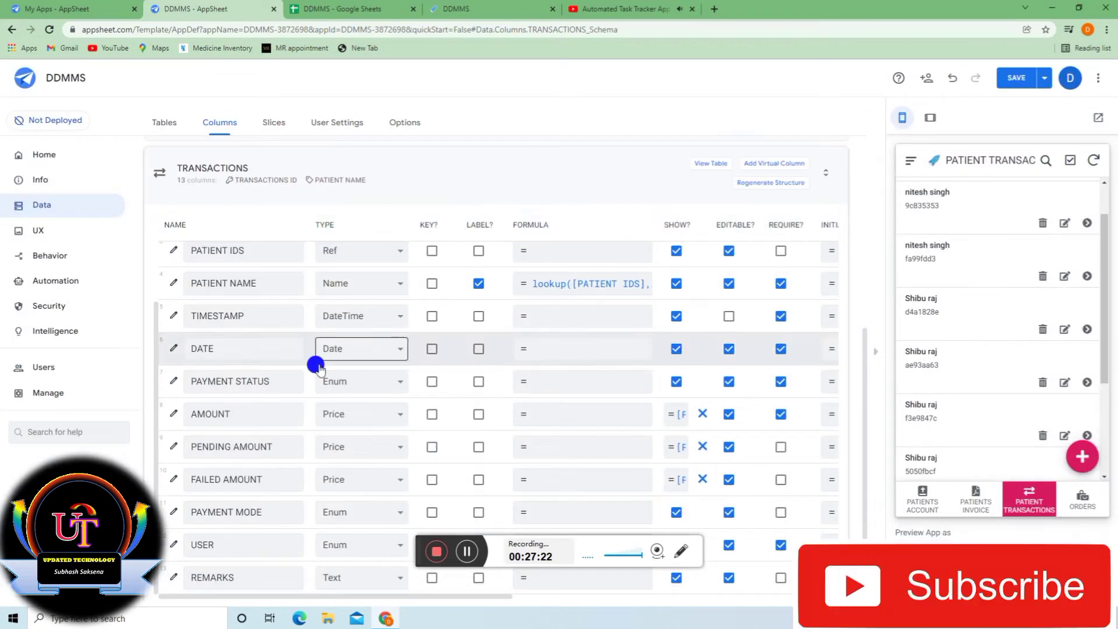
Copy the Show_If expression of the TRANSACTIONS table's AMOUNT column and save the expression as it is.
click(175, 414)
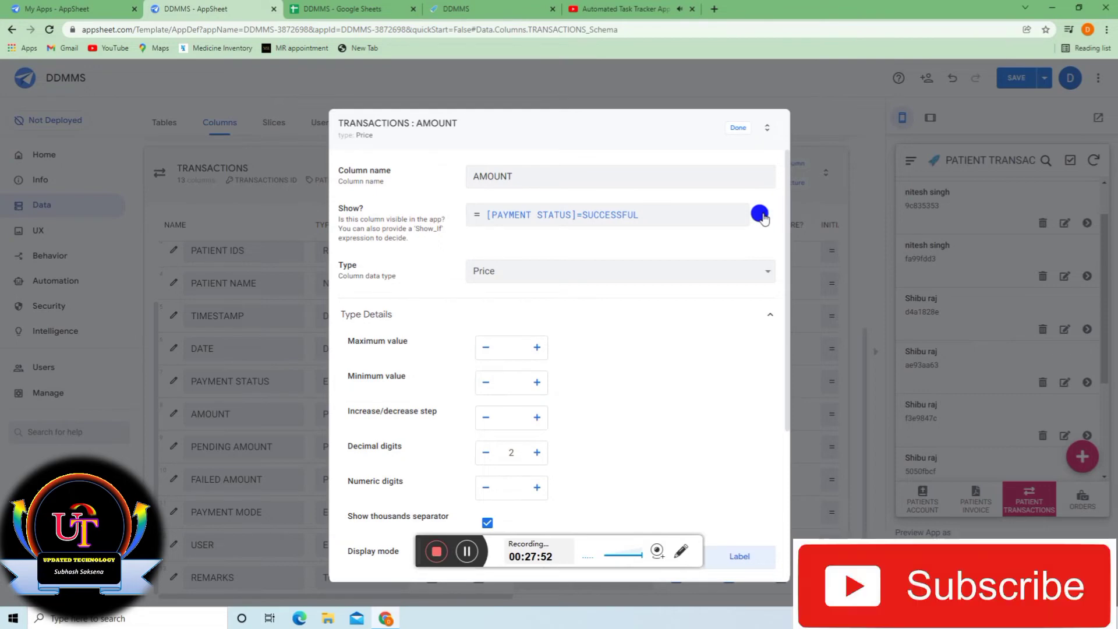
click(673, 215)
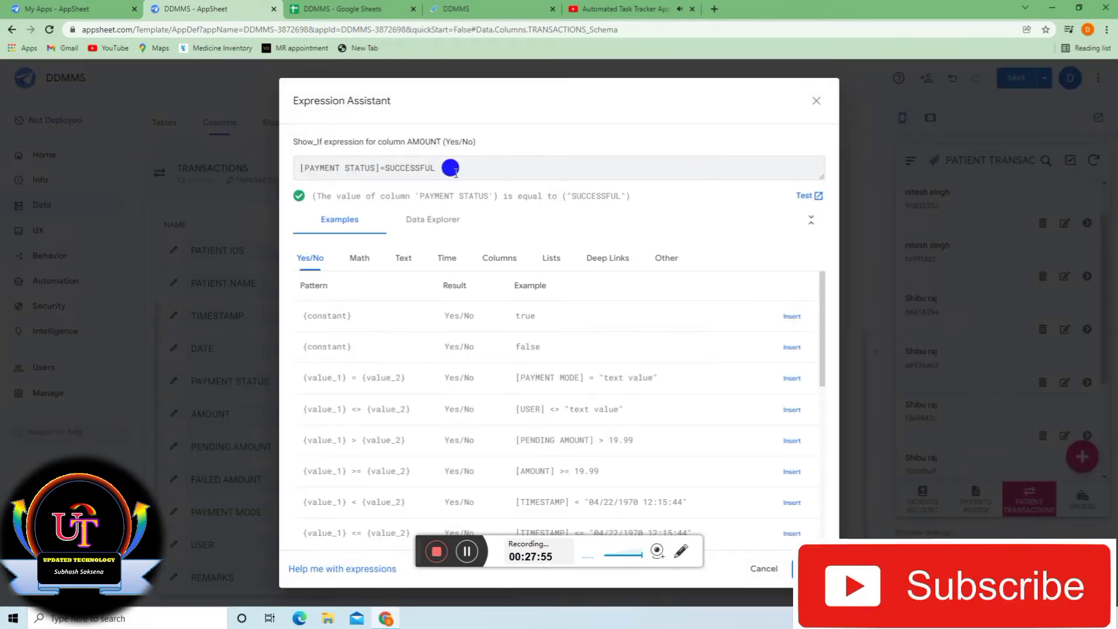
drag(452, 170, 199, 173)
key(ctrl+c)
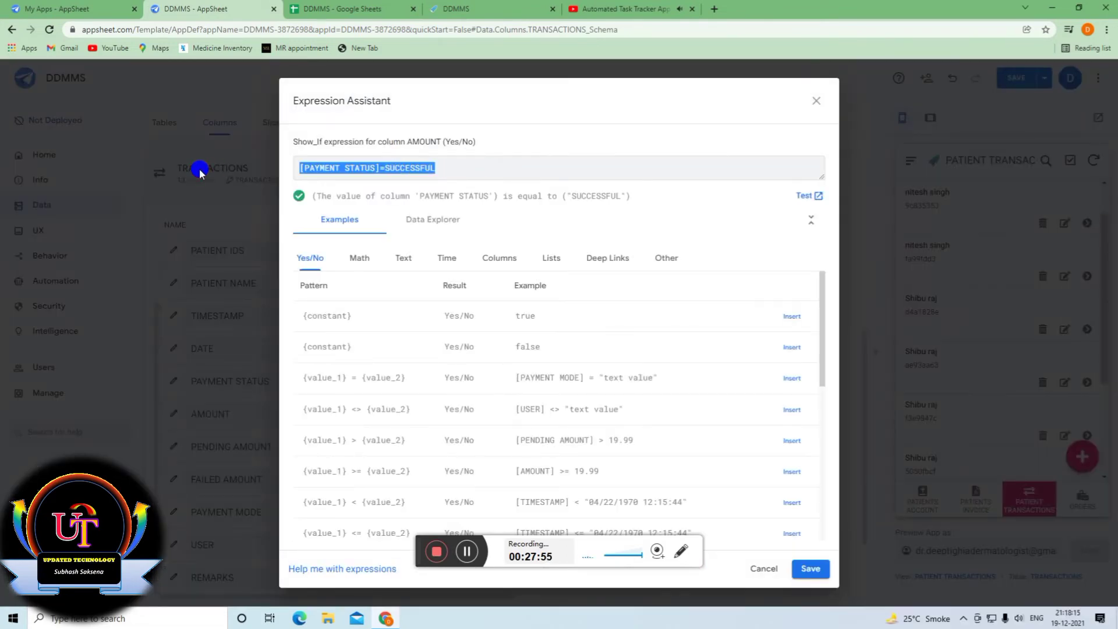
click(811, 569)
Clear the AMOUNT column's Show_If condition and re-enter it as [PAYMENT STATUS]=SUCCESSFUL, saving the column settings.
click(767, 215)
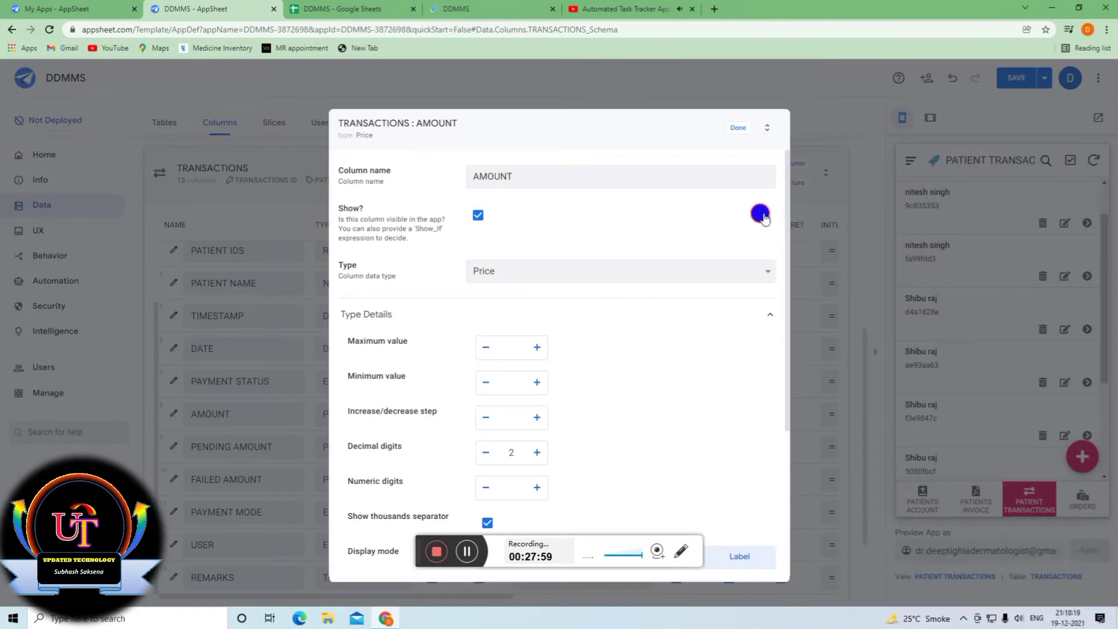
click(766, 215)
click(766, 215)
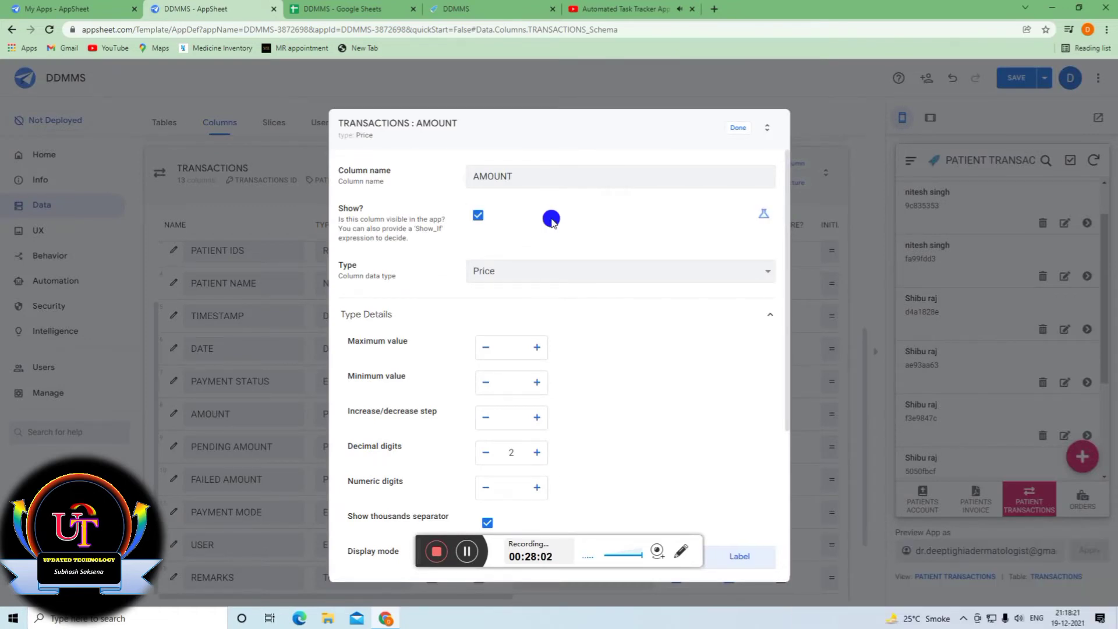
click(763, 213)
click(651, 223)
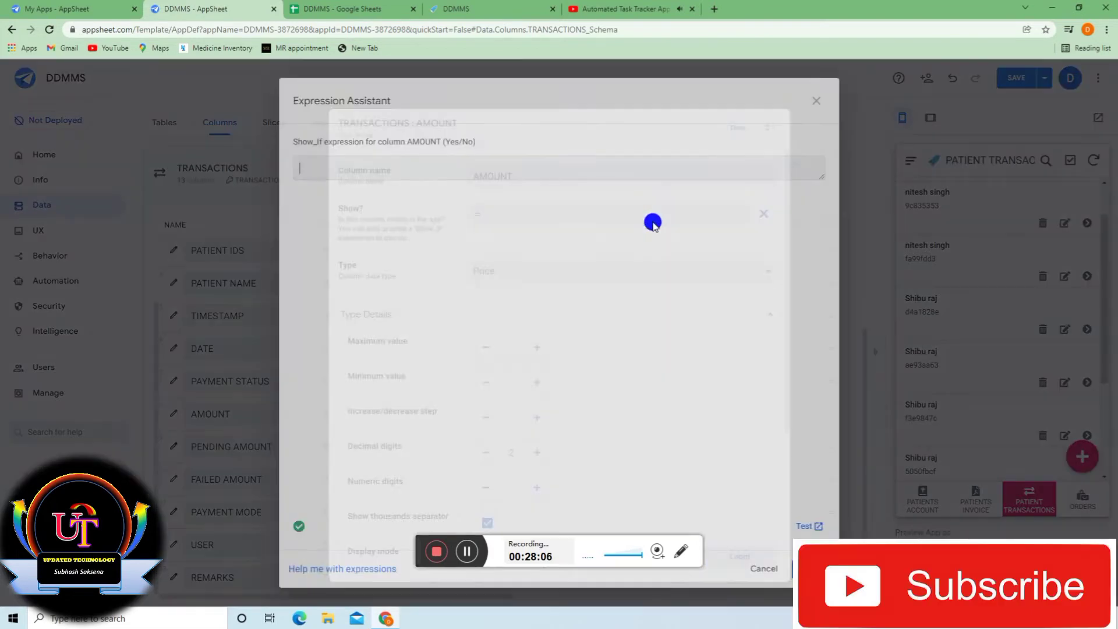
key(ctrl+v)
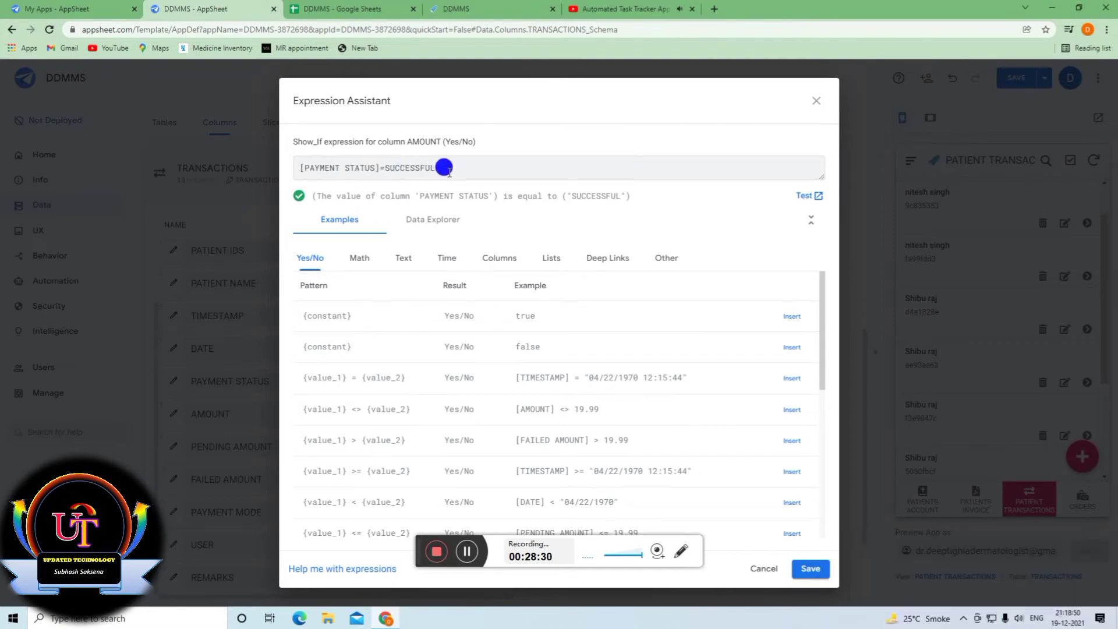
click(811, 573)
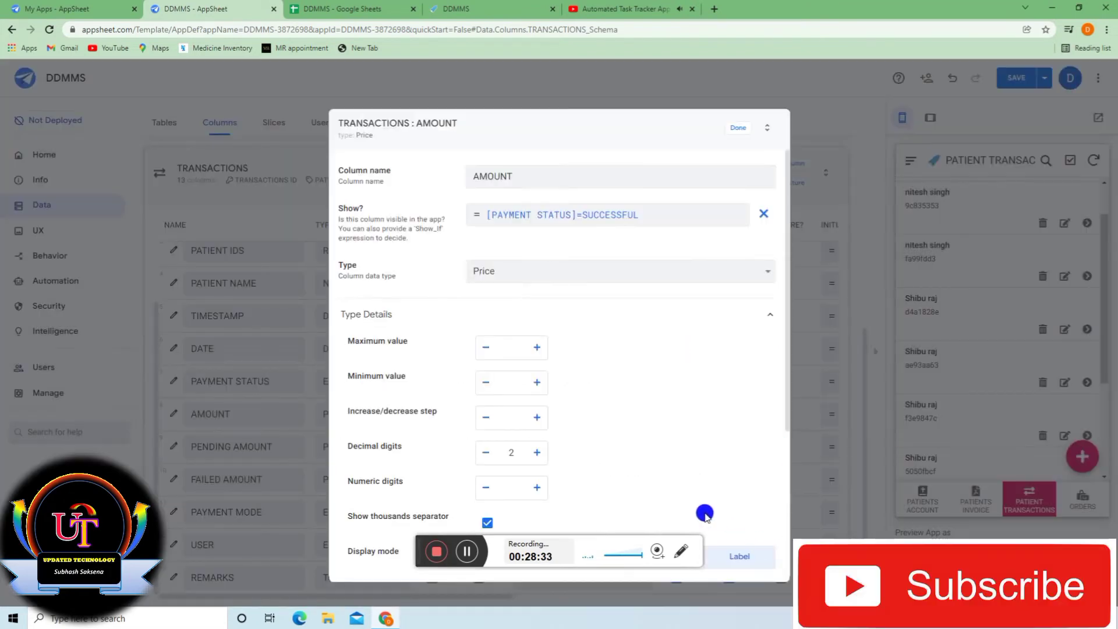
click(738, 132)
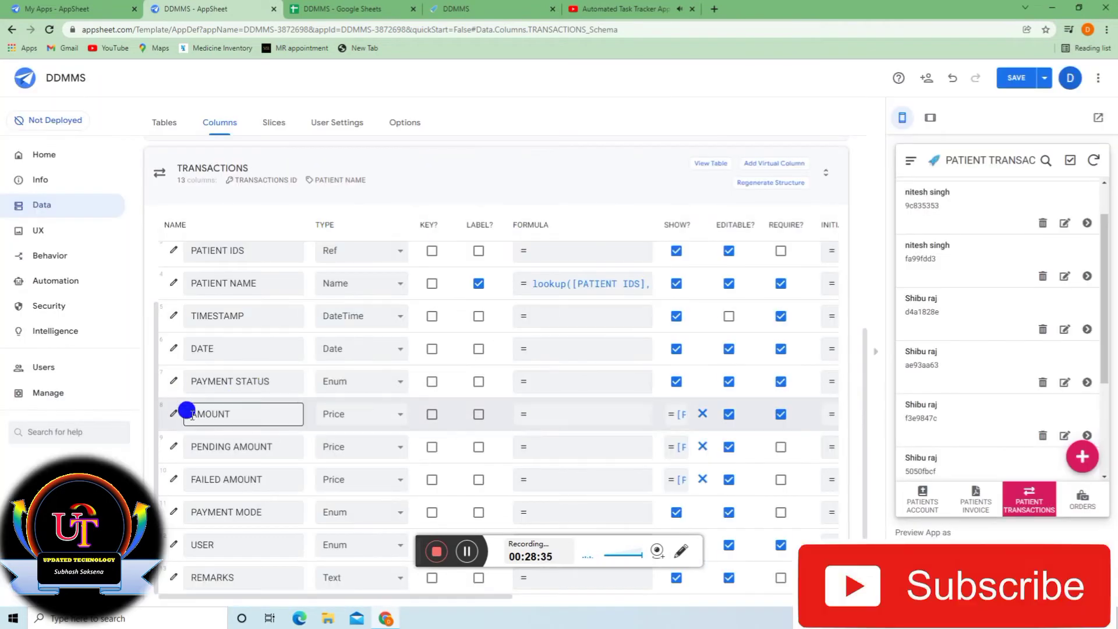
Review the Show_If expressions of the TRANSACTIONS table's PENDING AMOUNT and FAILED AMOUNT columns.
click(175, 448)
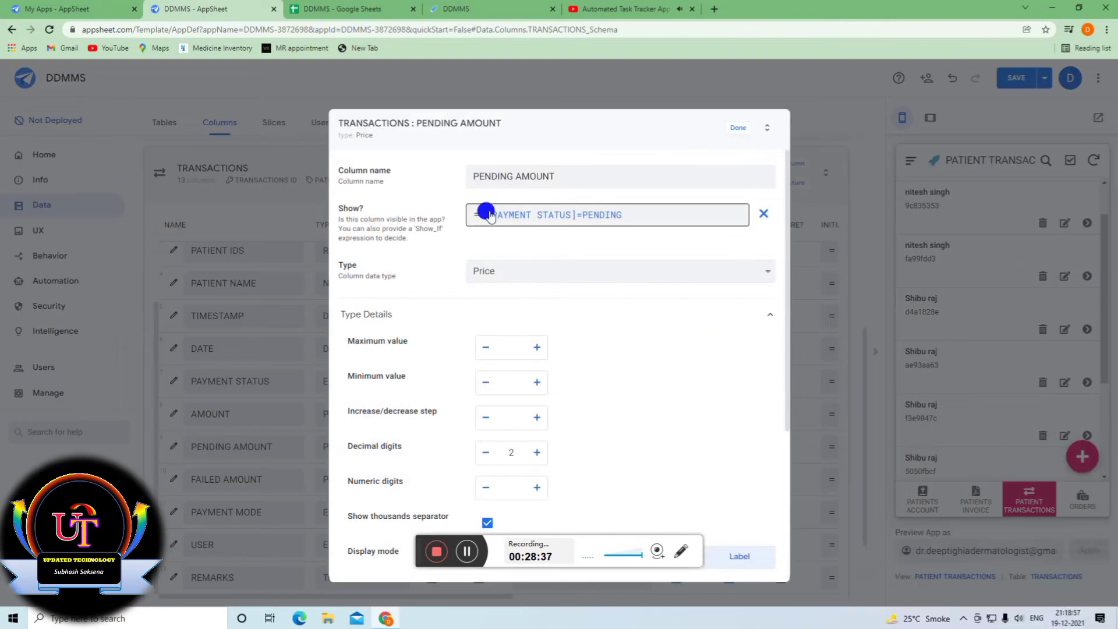
click(735, 128)
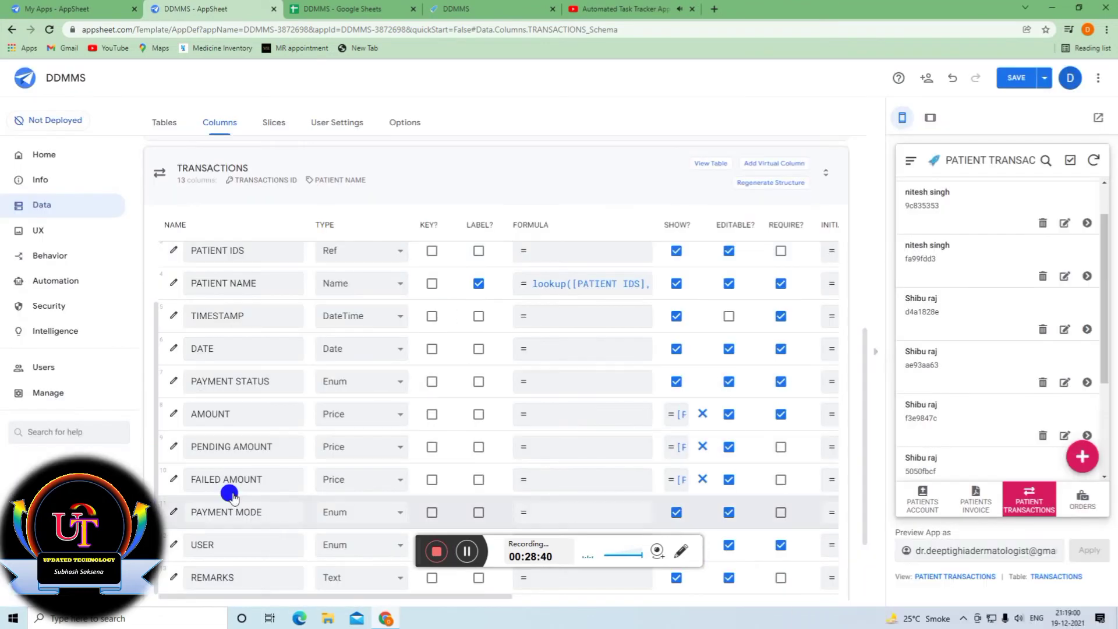
click(196, 475)
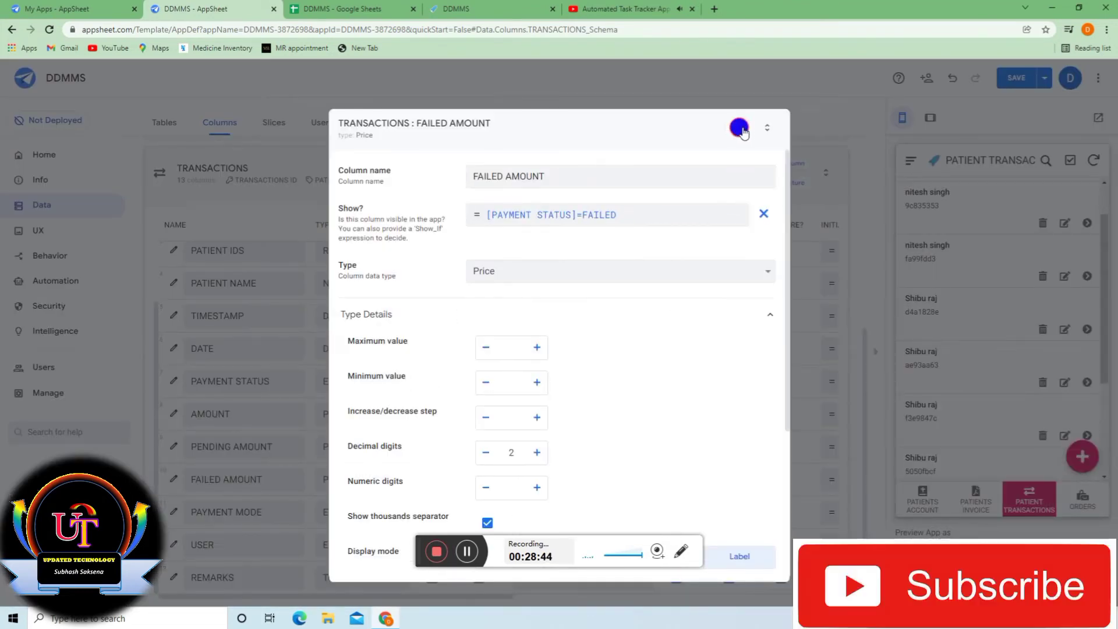
click(739, 128)
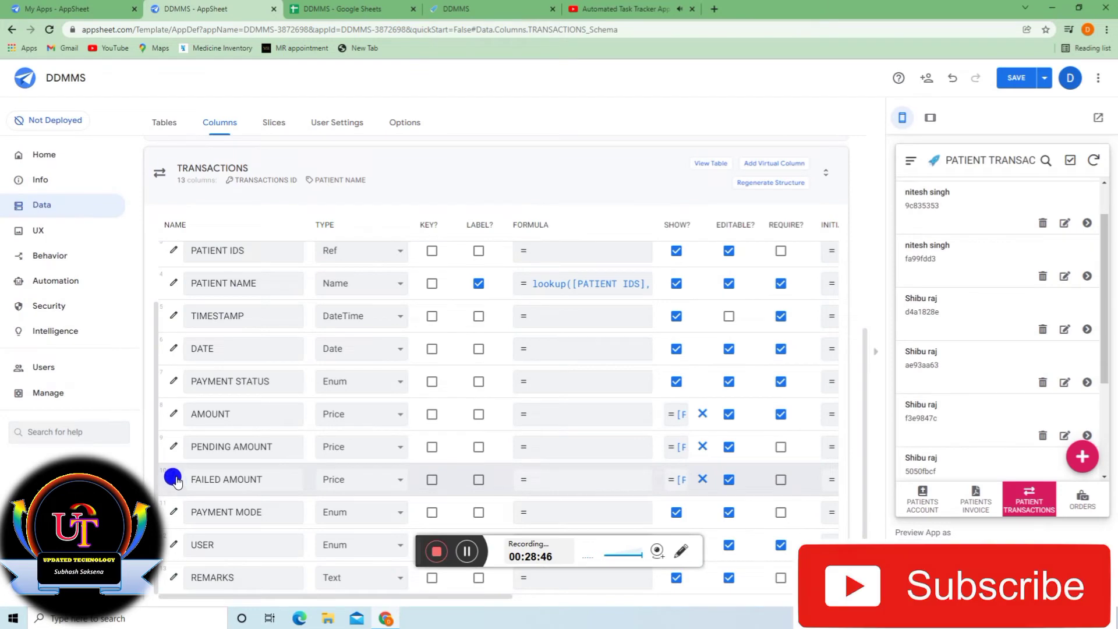
click(196, 472)
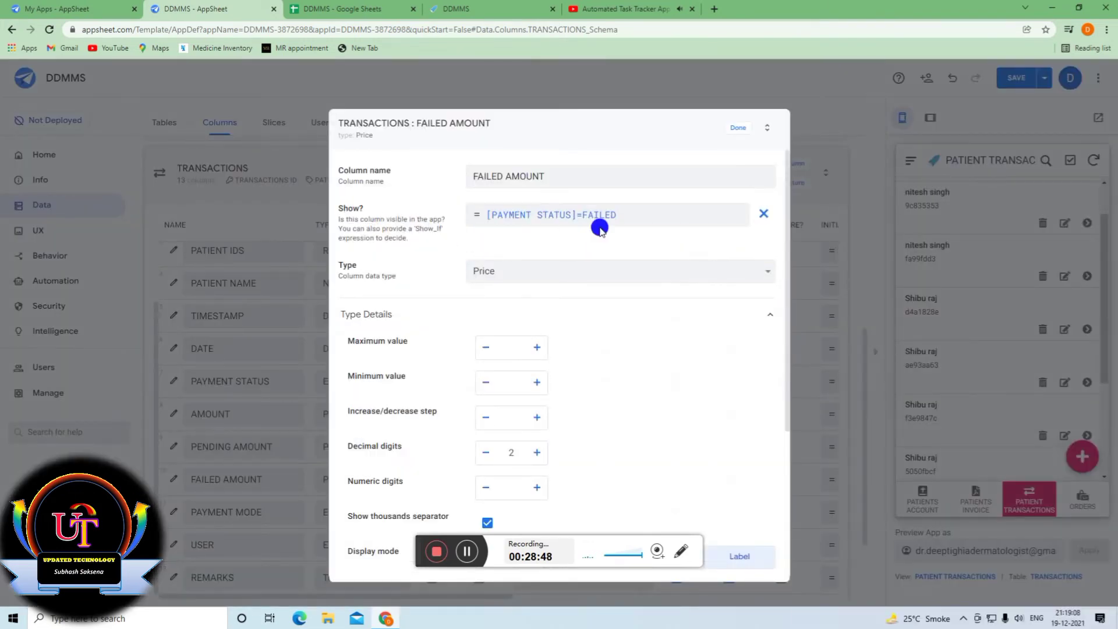
click(736, 128)
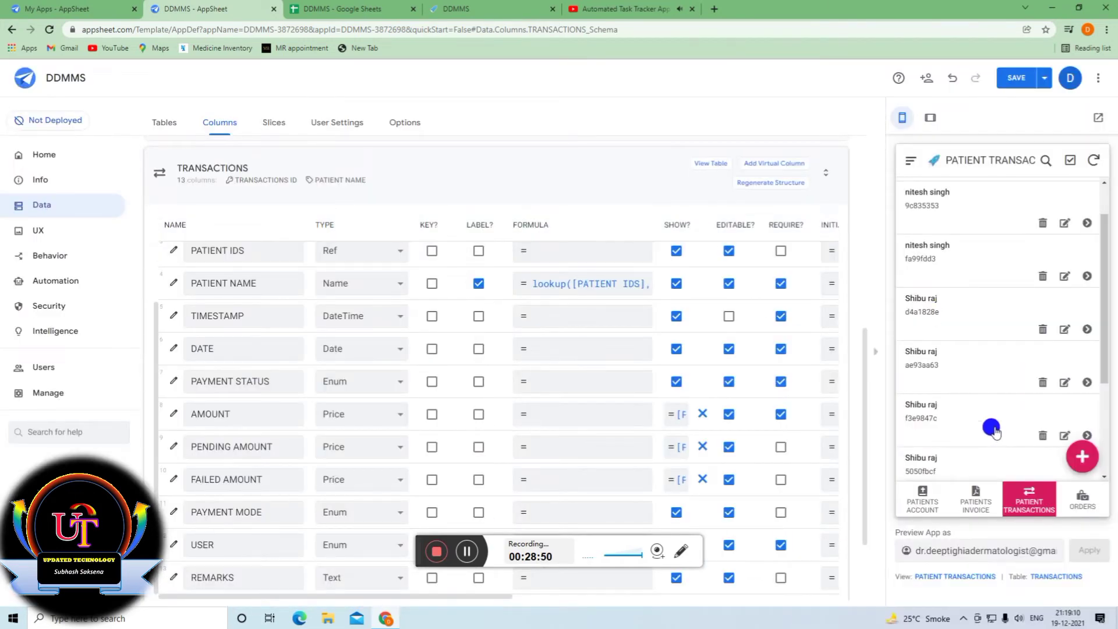
Open a blank INVOICE form in the app preview, look through its fields and cancel it.
click(972, 497)
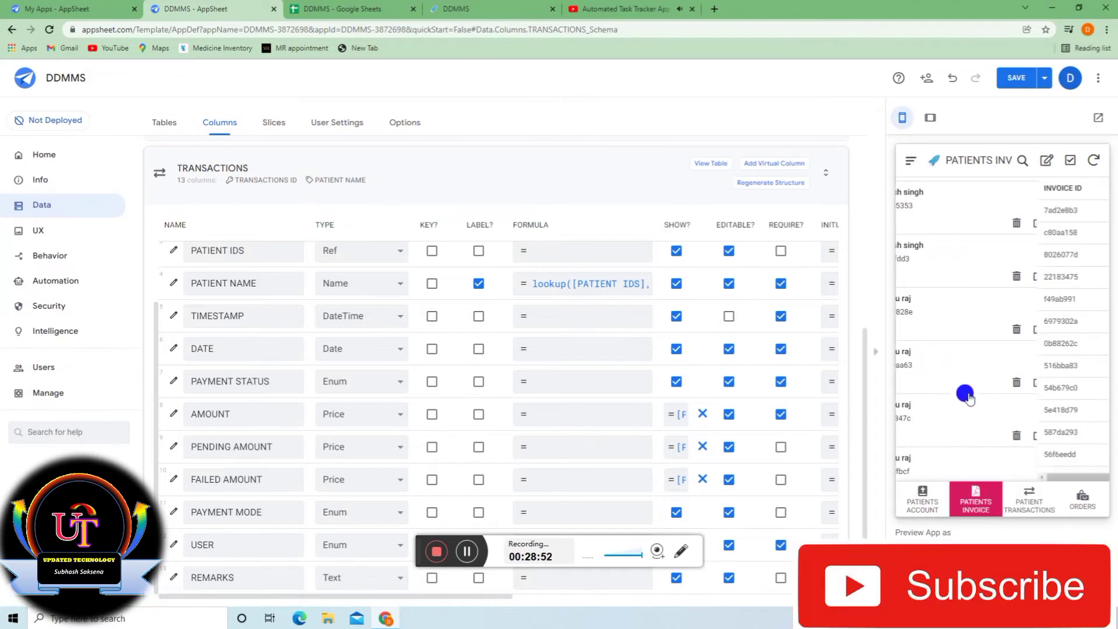
click(1081, 456)
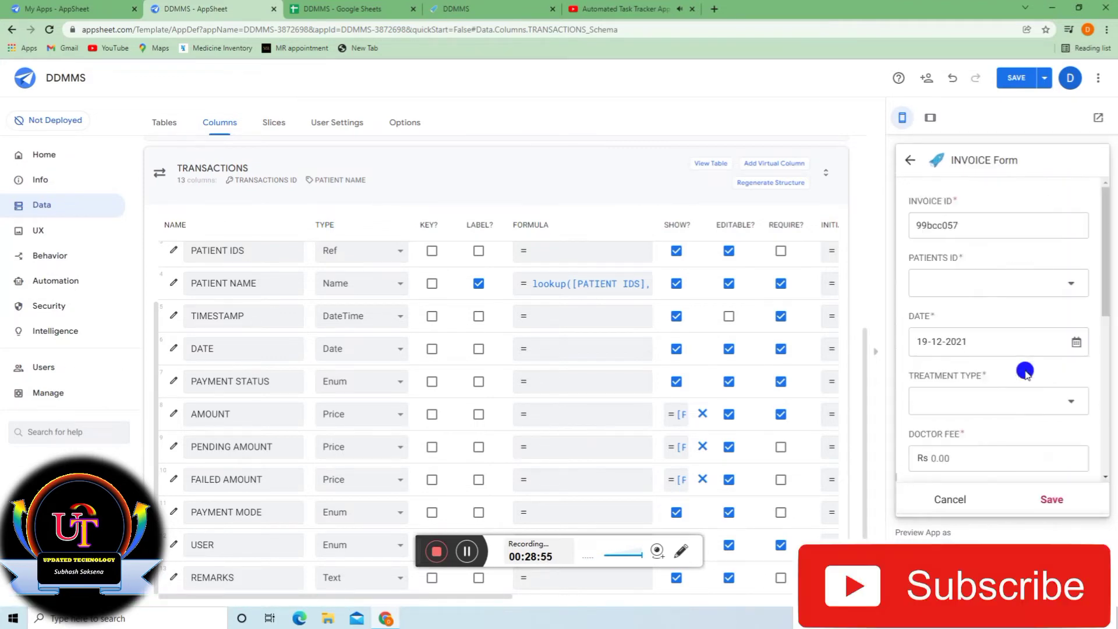
scroll(995, 408, down, 3)
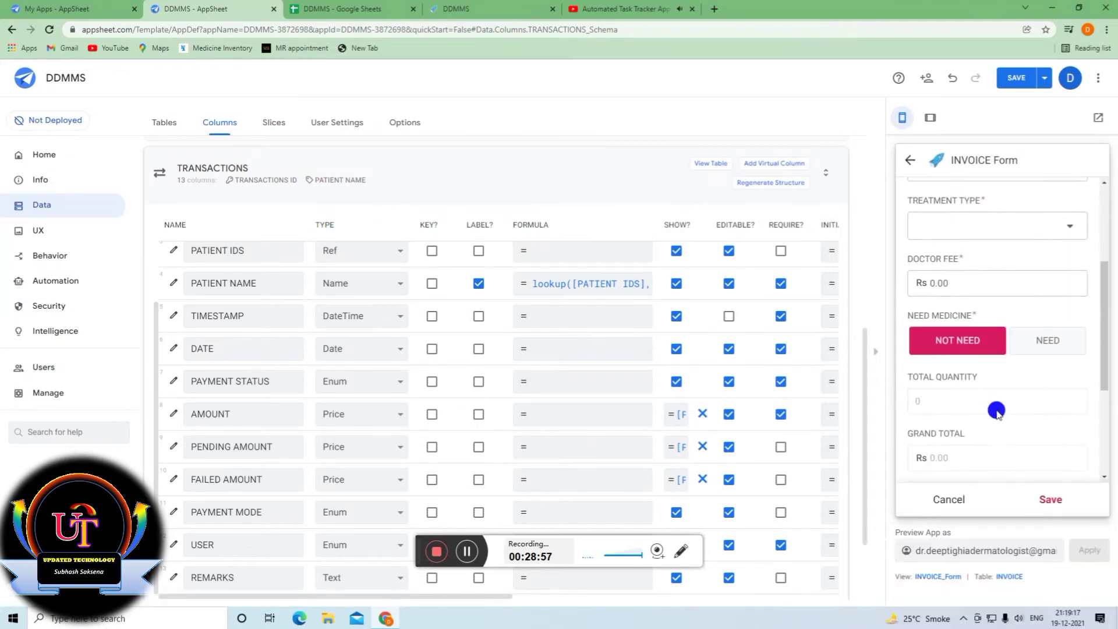
scroll(1028, 332, up, 5)
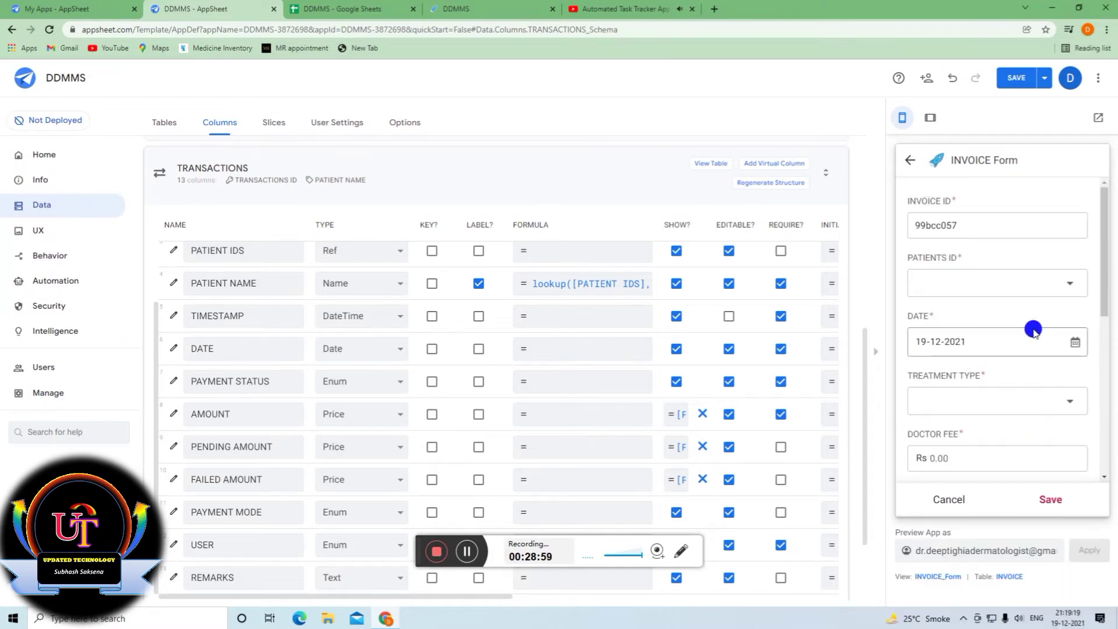
click(966, 498)
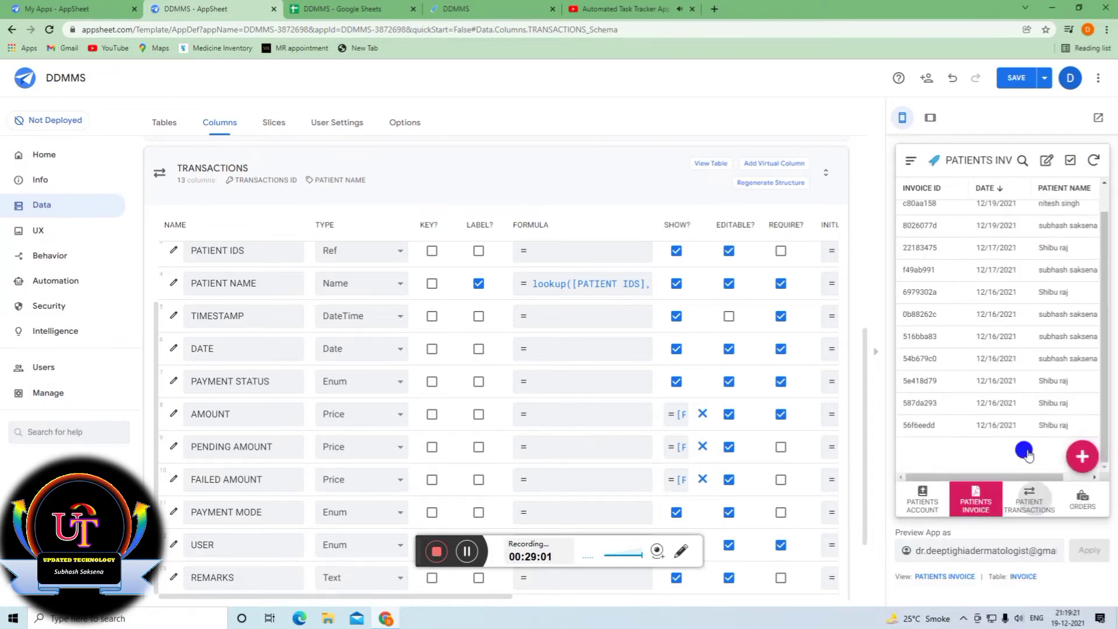
Open the failed Rs2,000 patient transaction for editing, try the SUCCESSFUL and PENDING payment statuses, and cancel the edit.
click(971, 319)
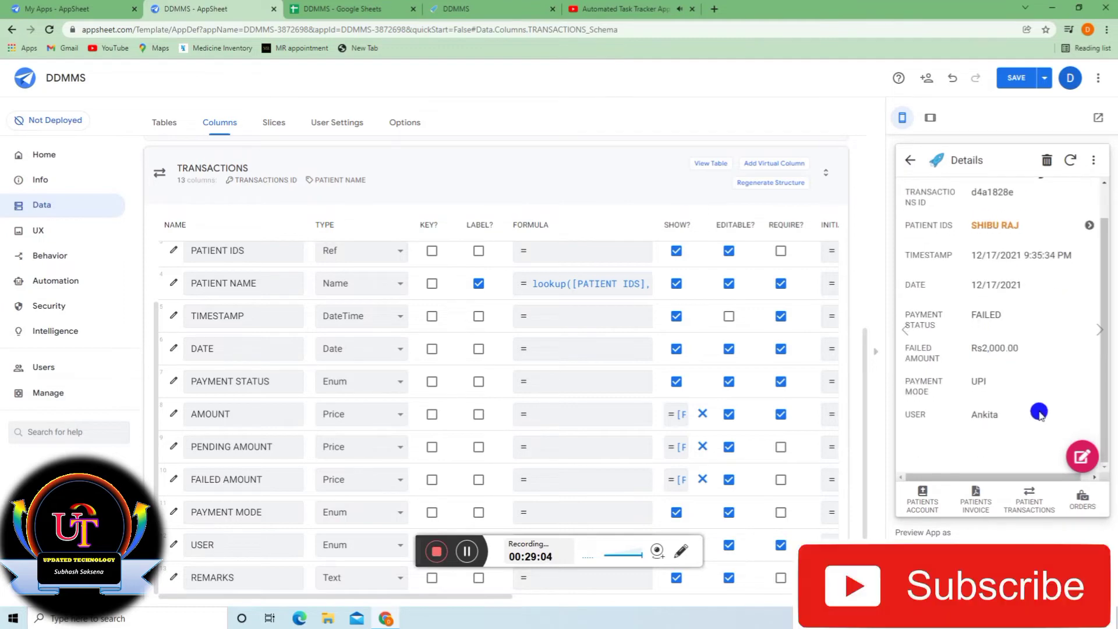
click(1080, 456)
scroll(1027, 401, down, 3)
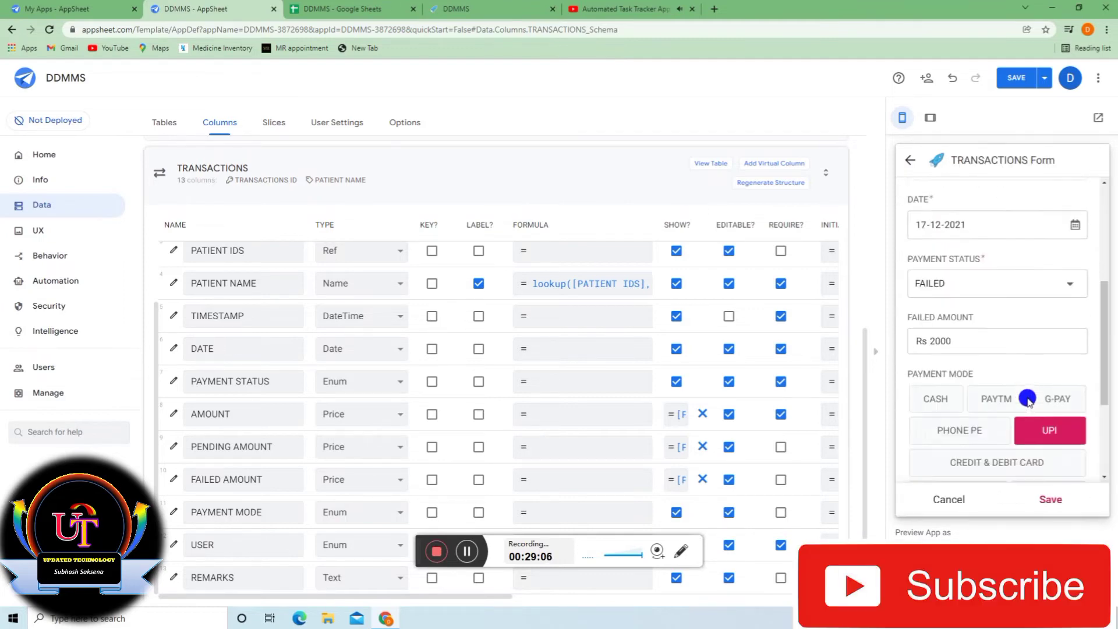
click(998, 283)
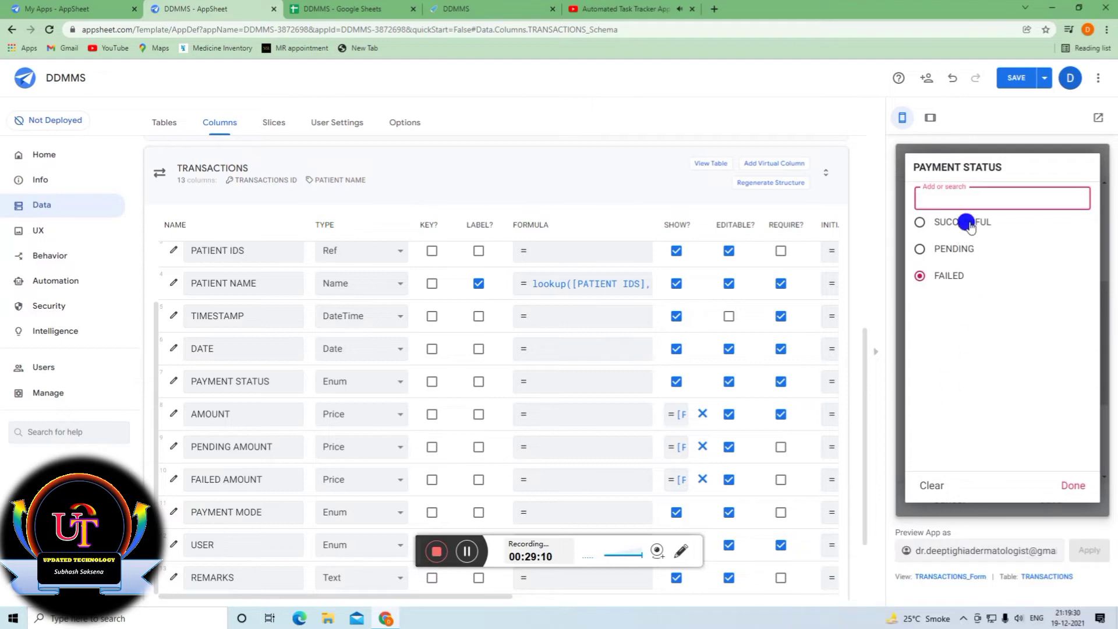
click(970, 223)
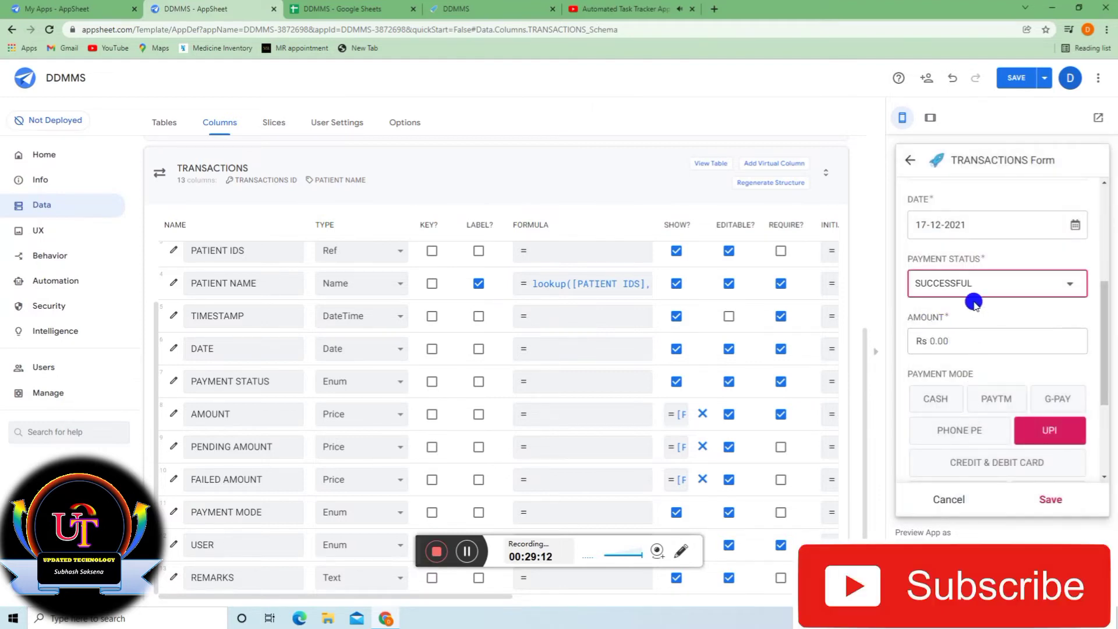
click(970, 283)
click(952, 245)
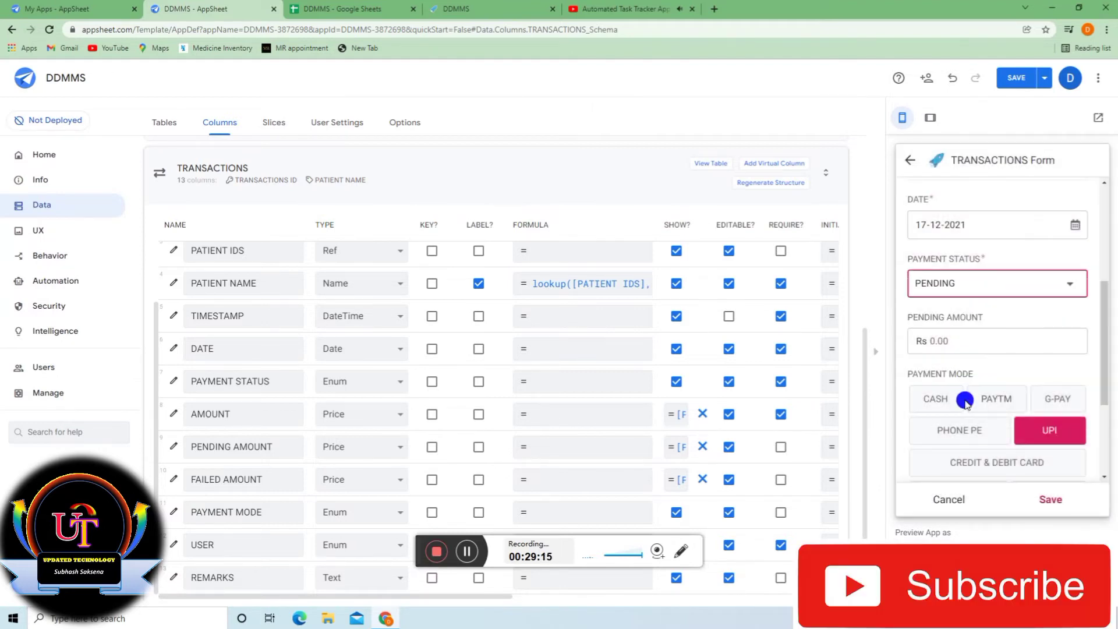
click(931, 499)
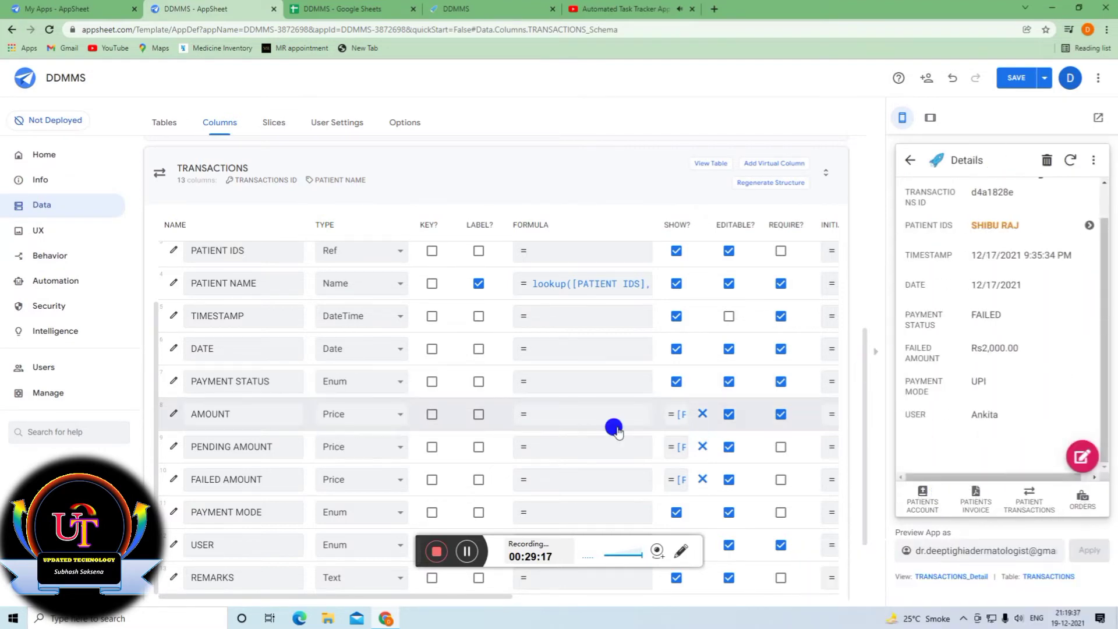
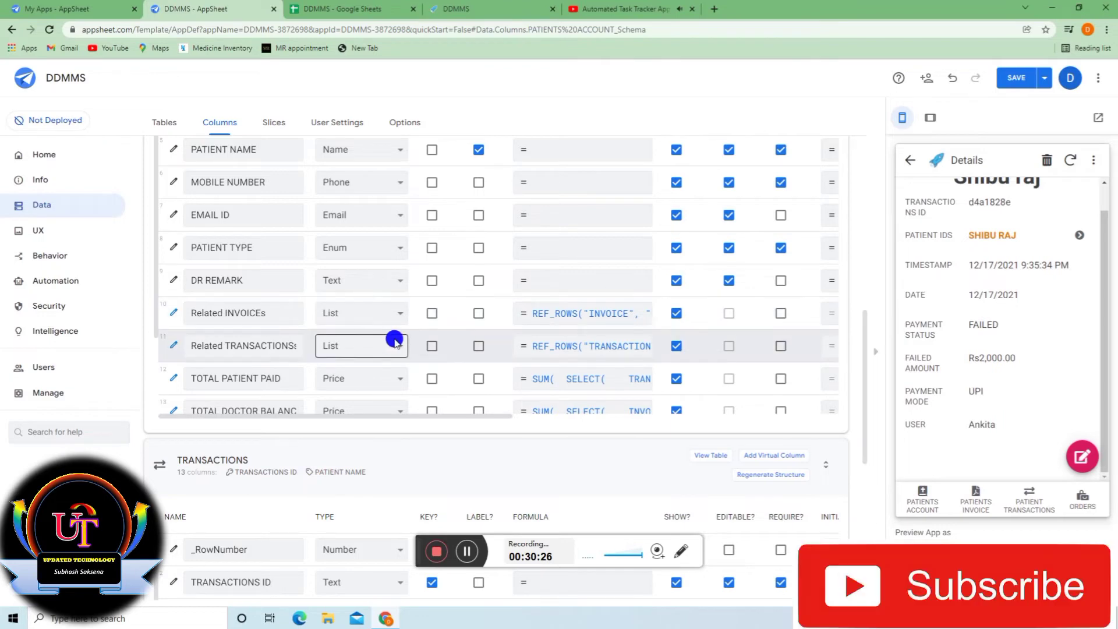
Open the PATIENTS ACCOUNT table's TOTAL PATIENT PAID app formula and examine its SUM and SELECT structure.
scroll(602, 344, down, 1)
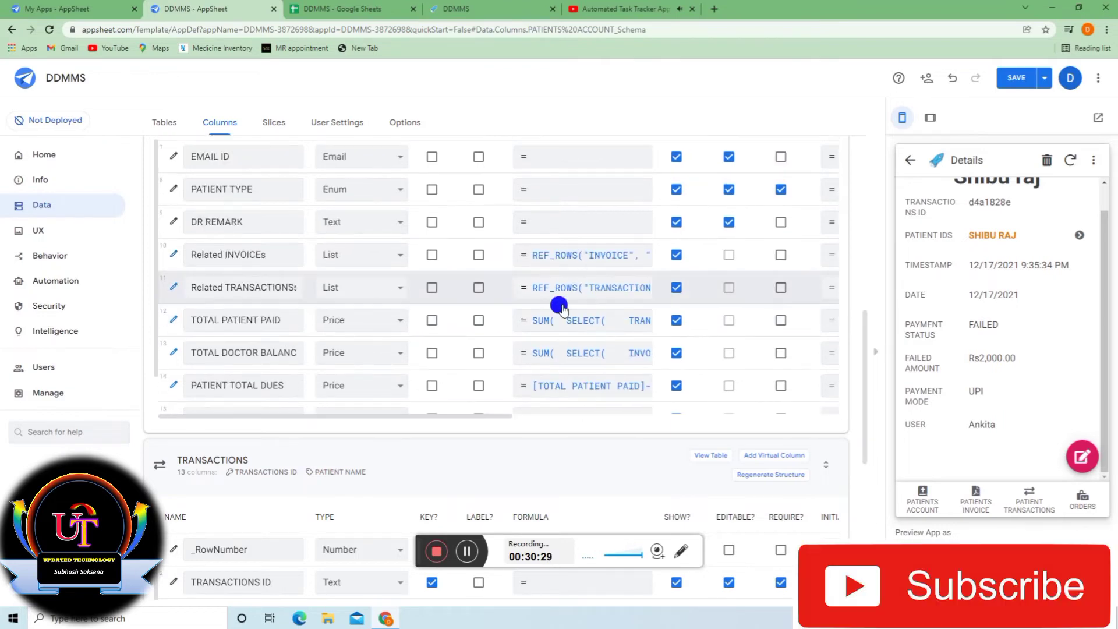
scroll(452, 320, down, 1)
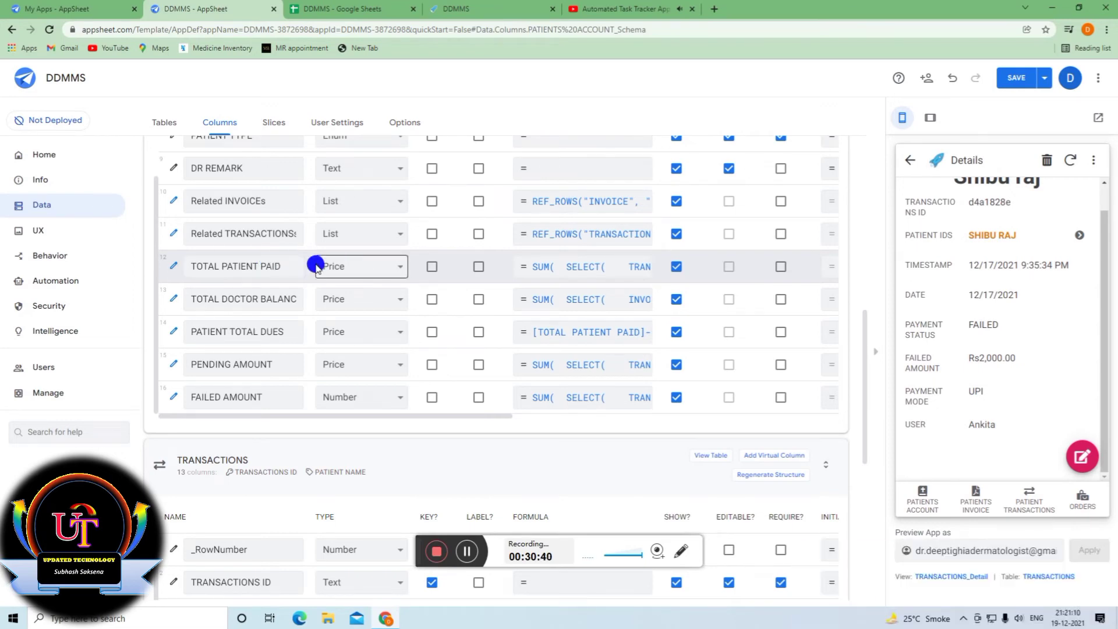
click(595, 269)
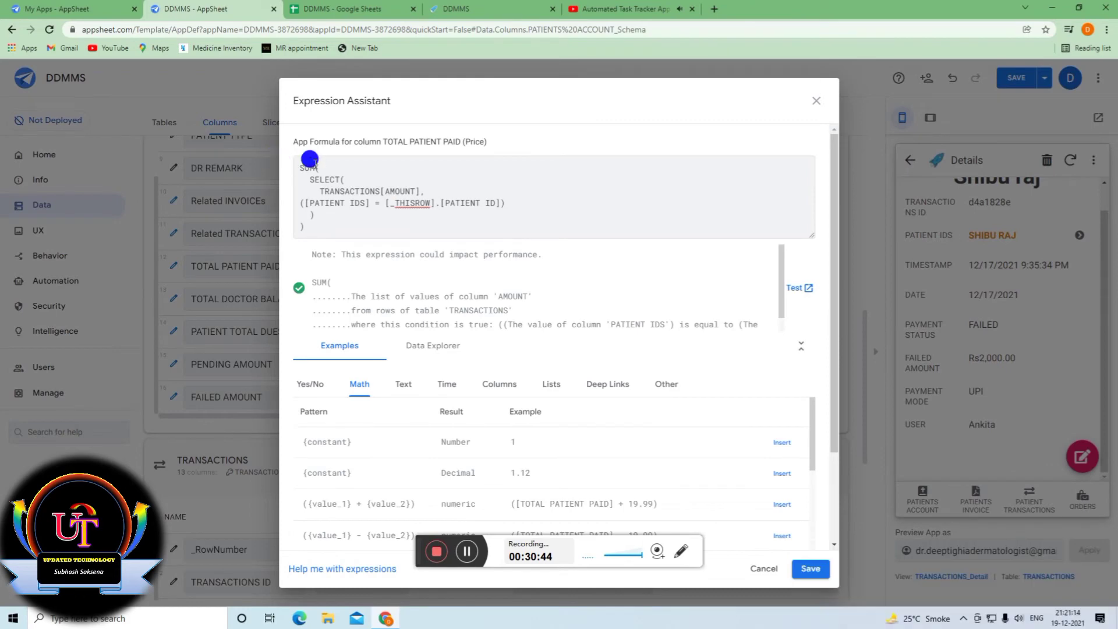
drag(299, 168, 381, 224)
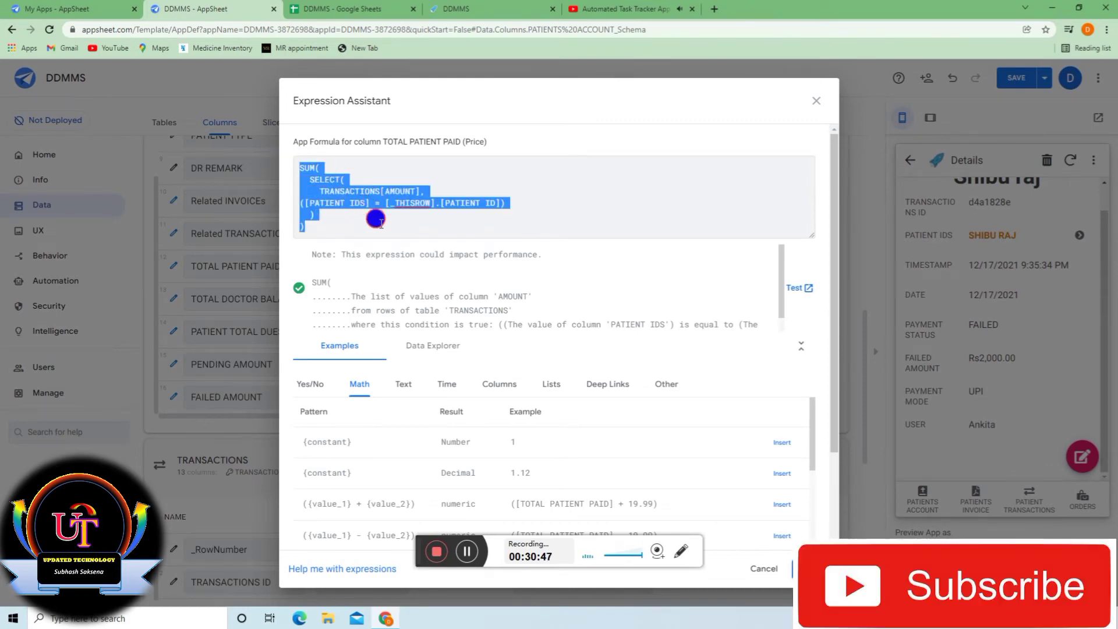
click(378, 222)
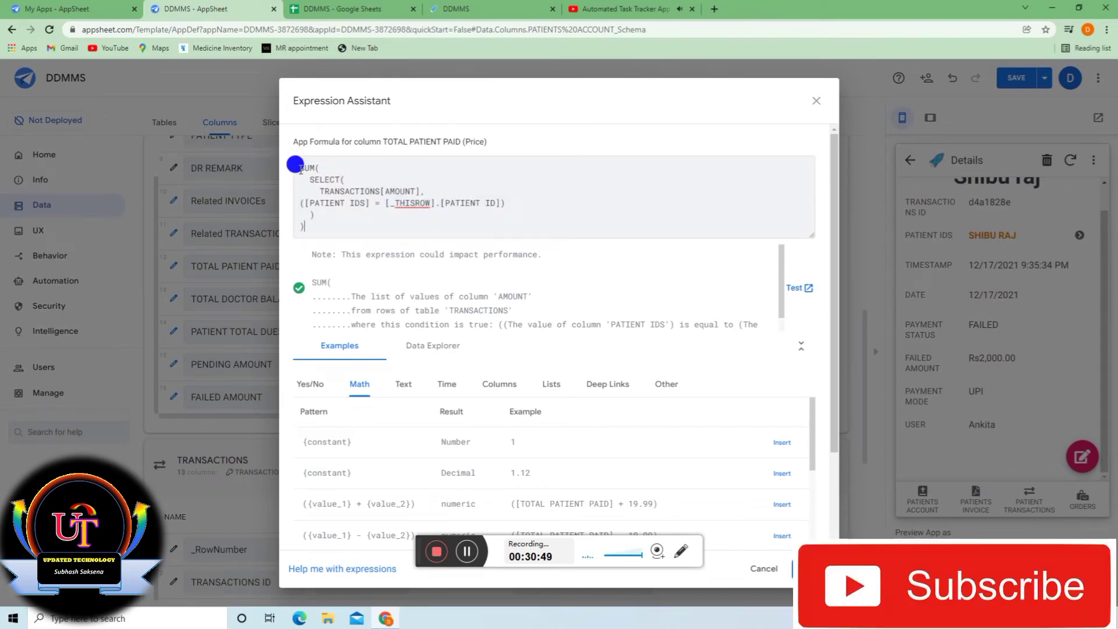
drag(299, 168, 377, 188)
click(355, 224)
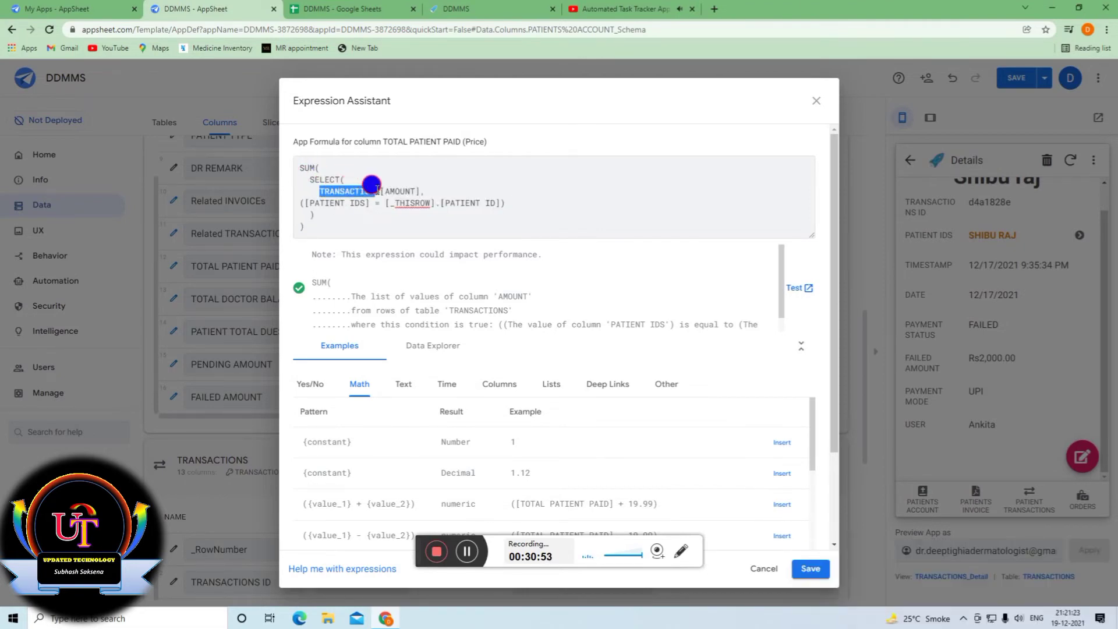
Switch to the DDMMS Google Sheets file and examine the AMOUNT column of the TRANSACTIONS sheet.
click(353, 11)
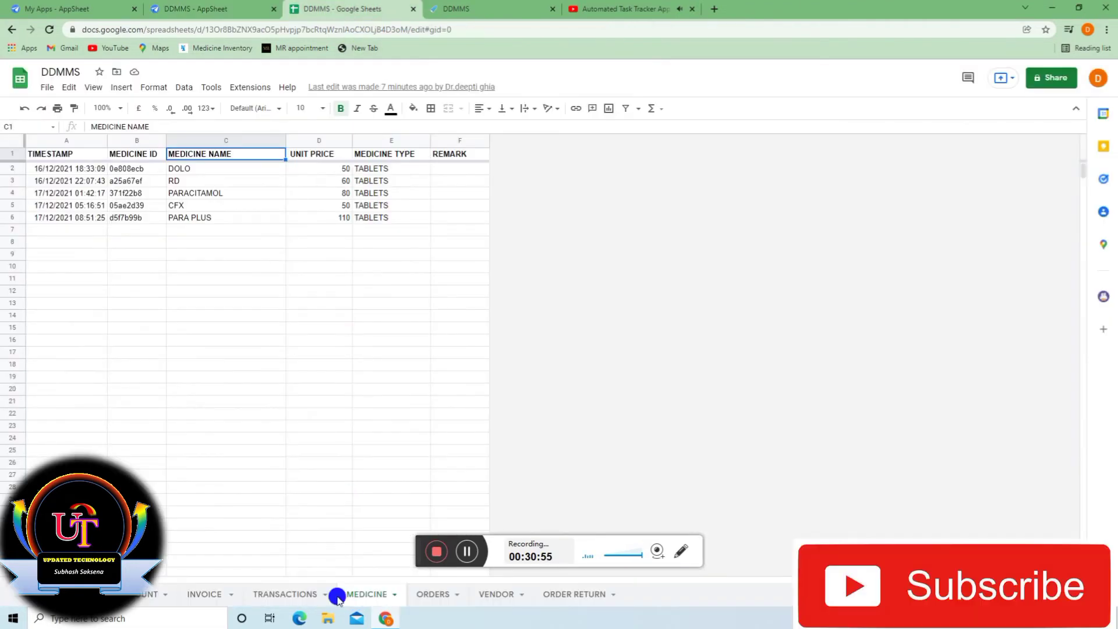
click(286, 594)
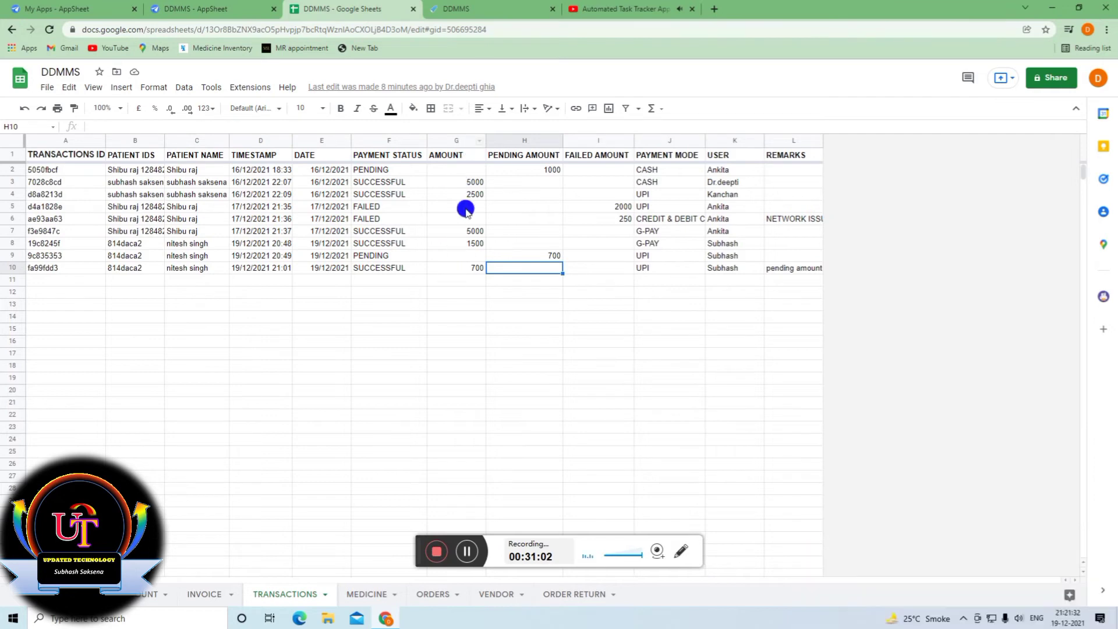
click(465, 156)
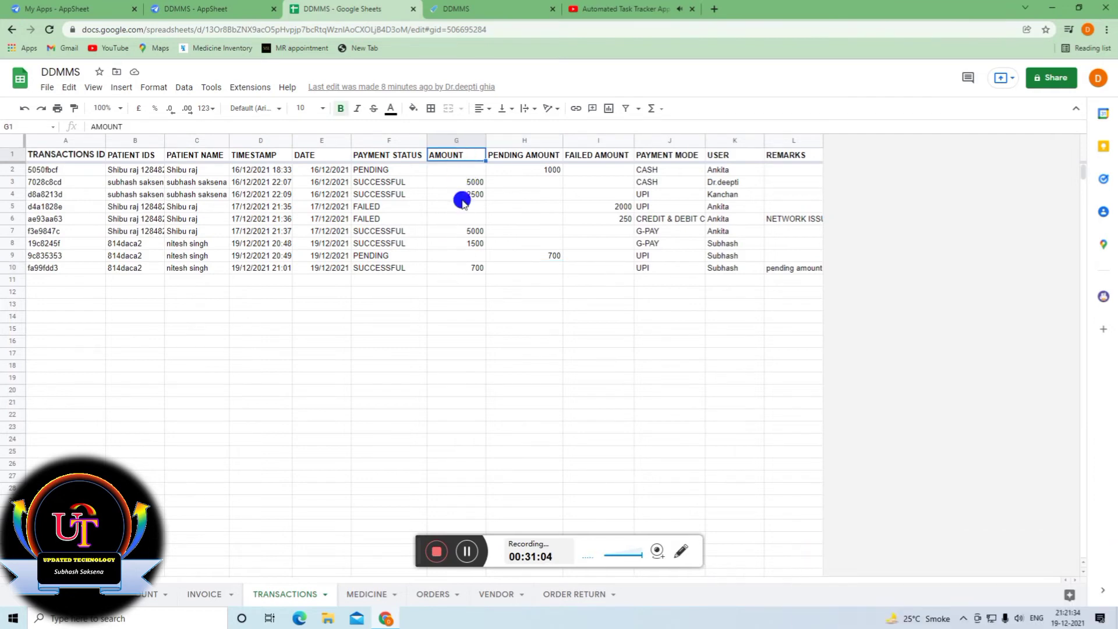
Return to AppSheet and examine the TRANSACTIONS[AMOUNT] reference inside the TOTAL PATIENT PAID formula.
click(231, 12)
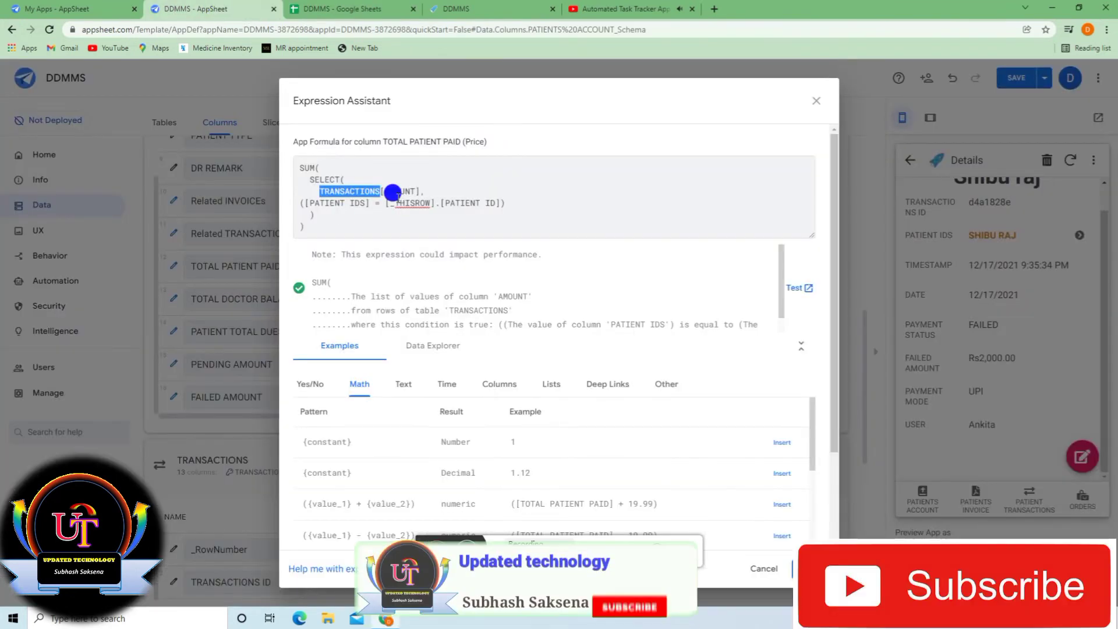
click(376, 184)
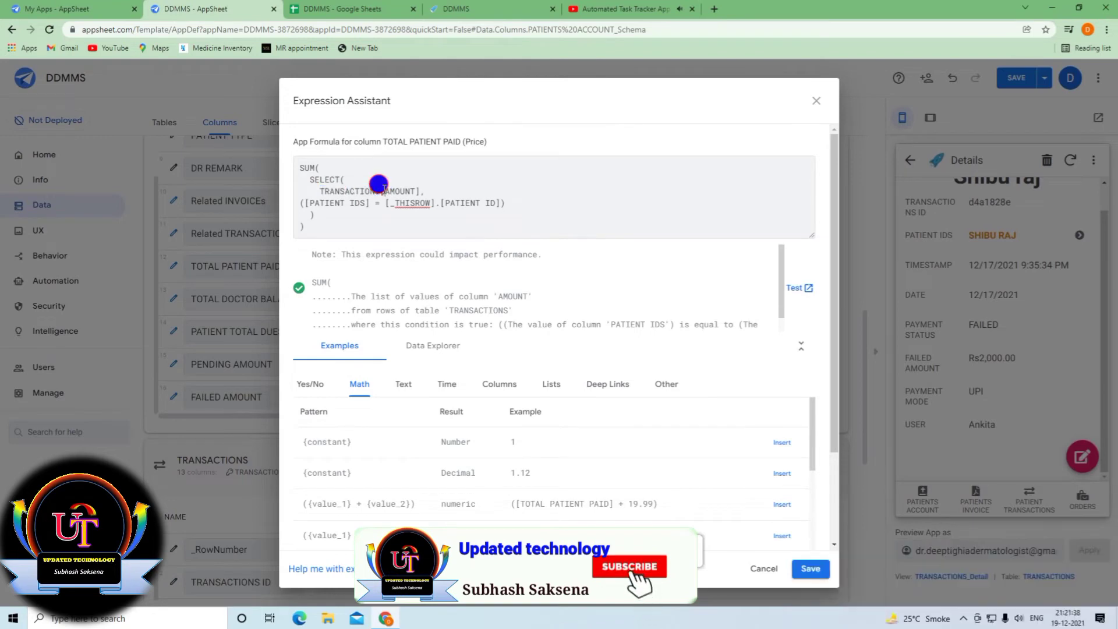
right_click(417, 189)
click(442, 179)
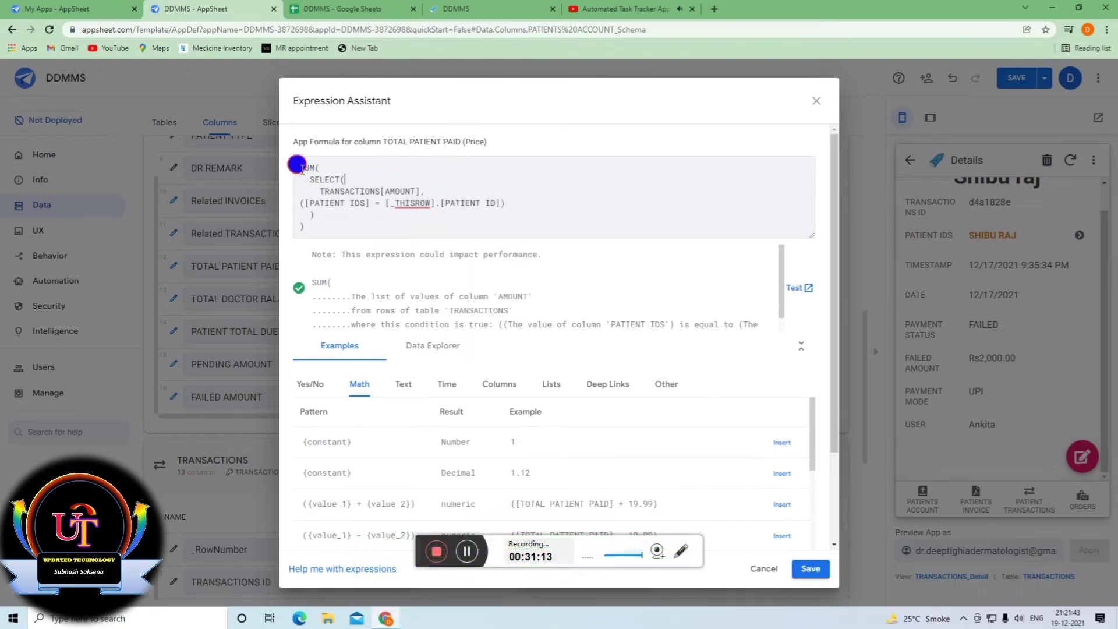
drag(309, 179, 379, 191)
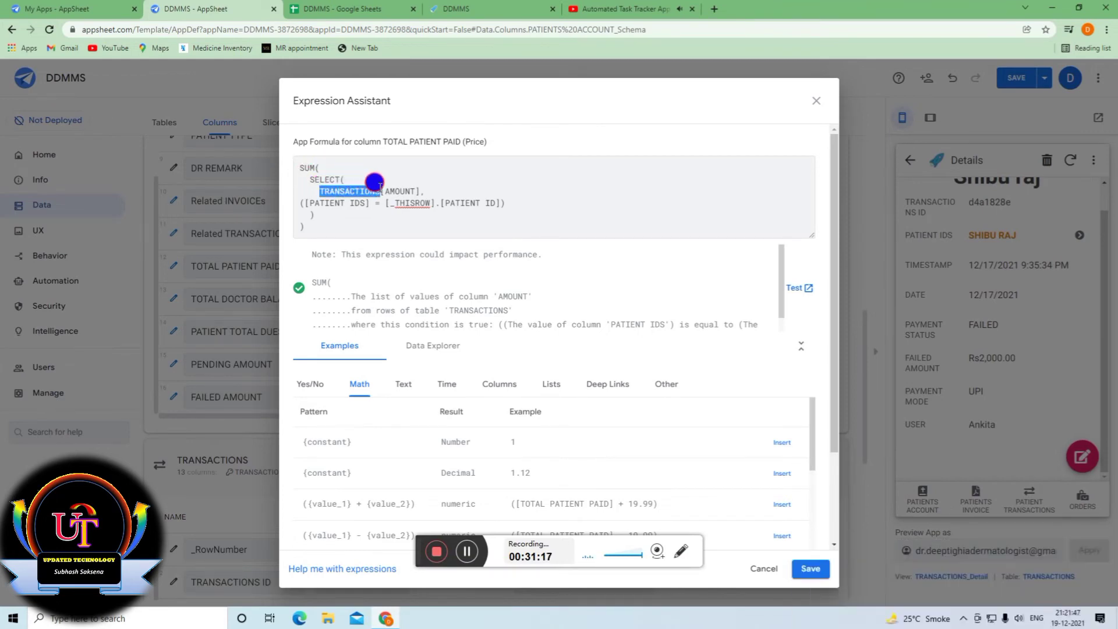
click(350, 184)
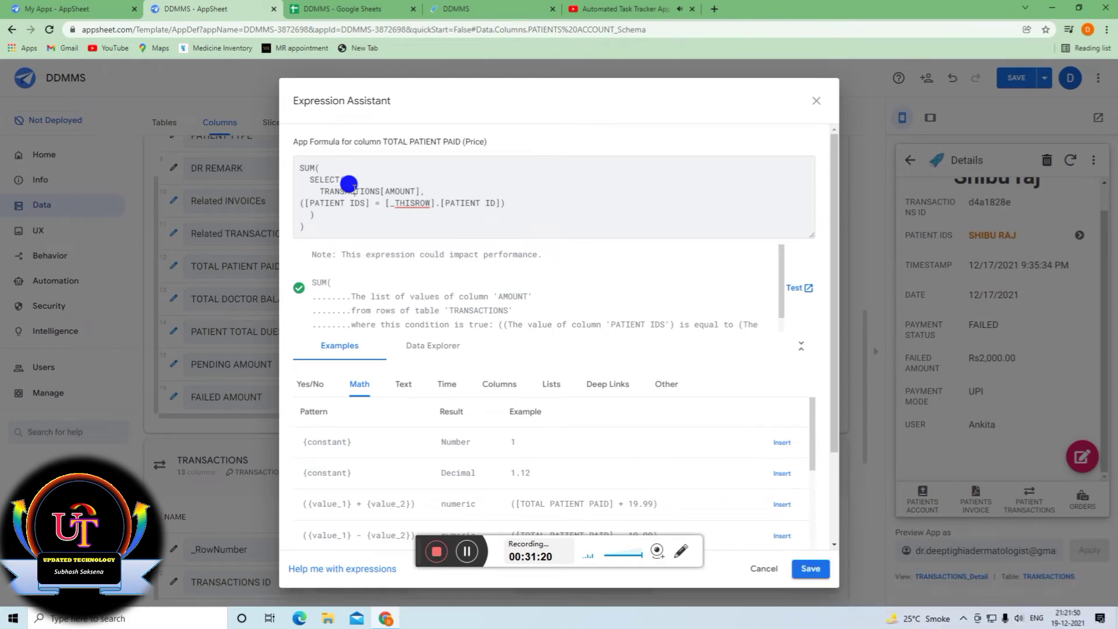
drag(380, 185, 407, 186)
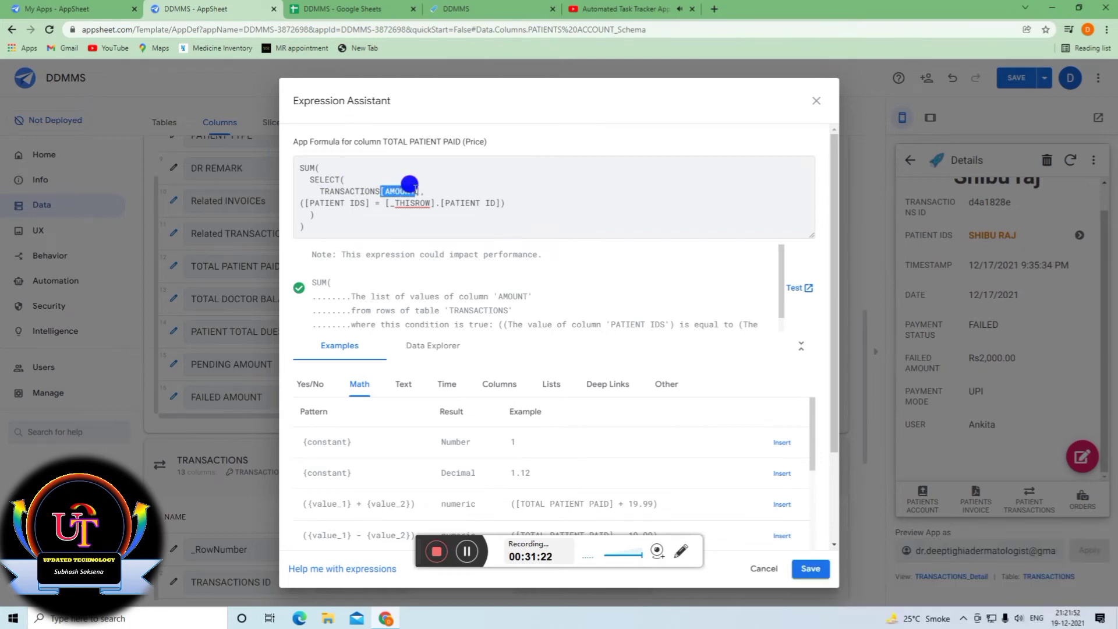
click(415, 187)
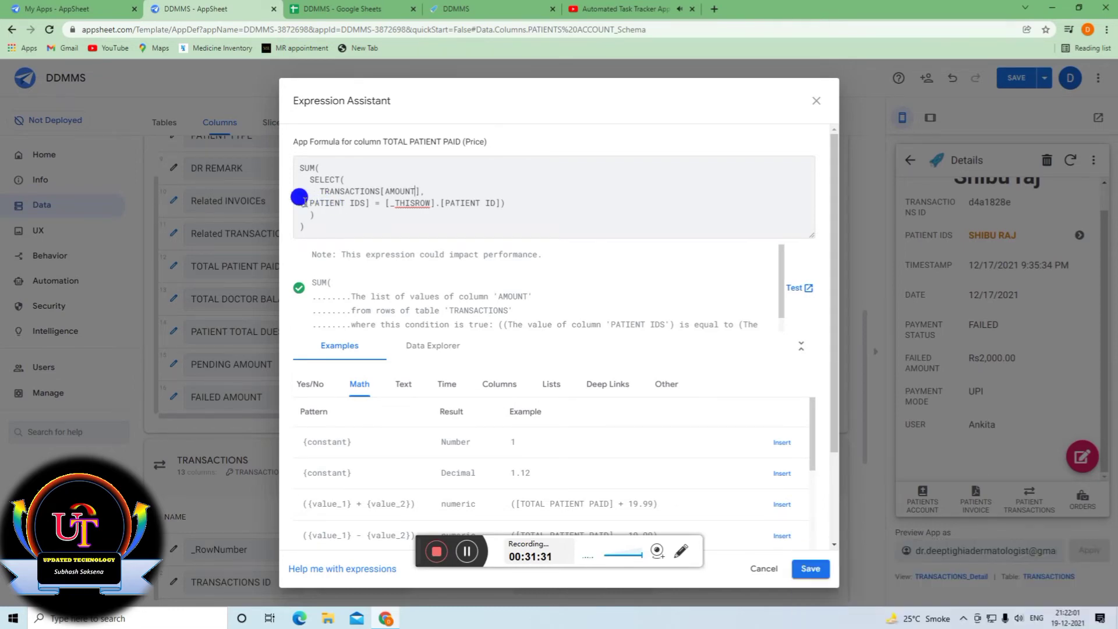
Examine the formula's [PATIENT IDS] = [_THISROW].[PATIENT ID] condition and compare it with the patient account sheet's PATIENT ID column in Google Sheets.
drag(307, 201, 428, 201)
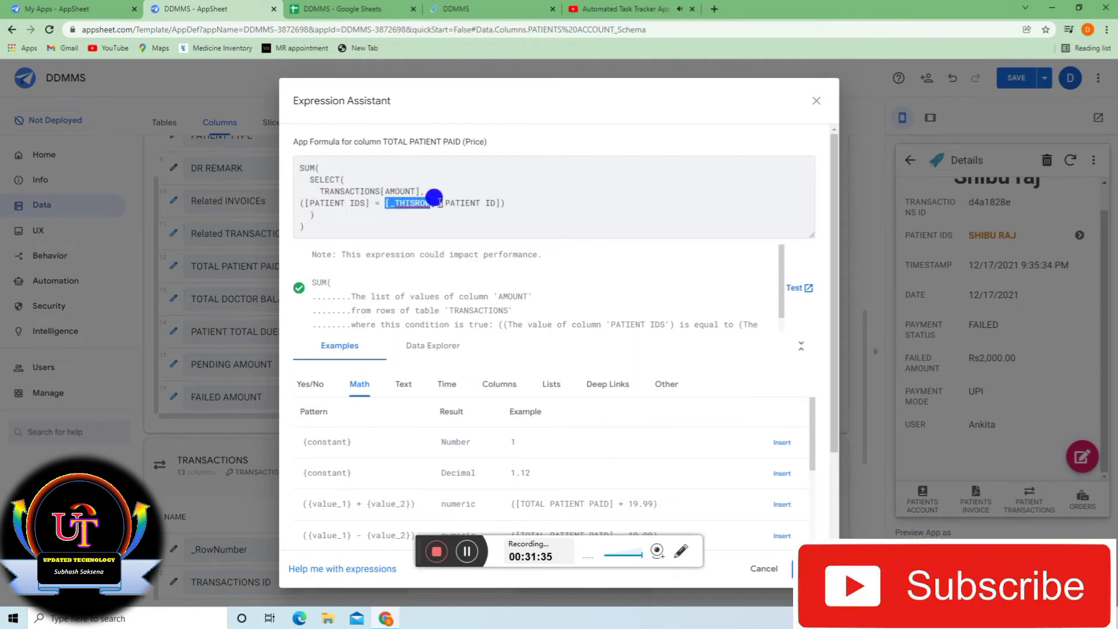
drag(314, 204, 366, 204)
click(348, 203)
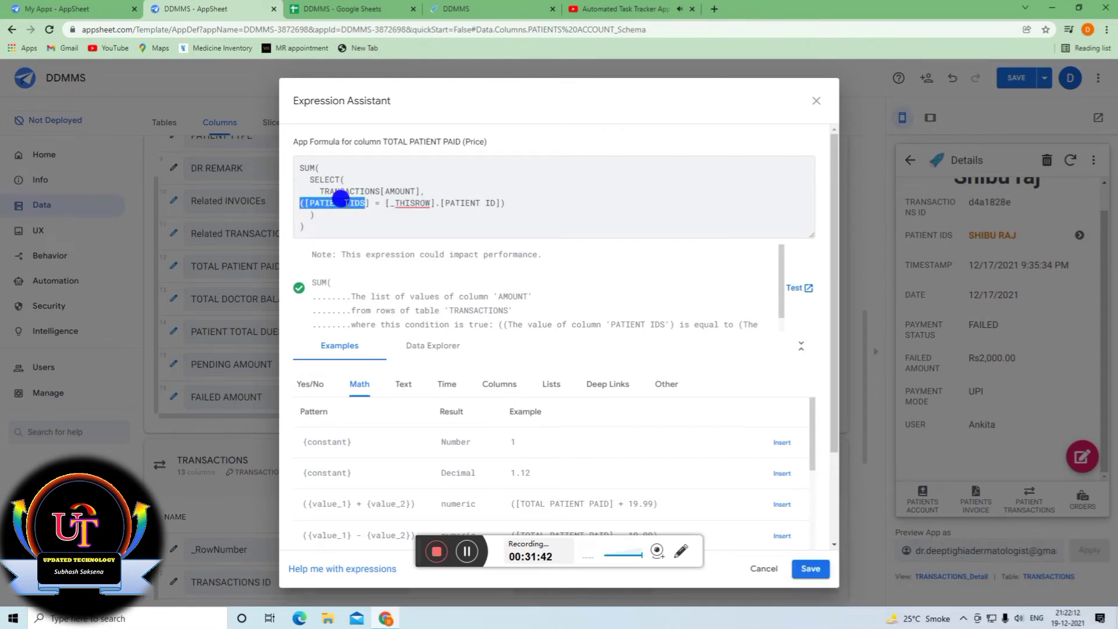
click(326, 9)
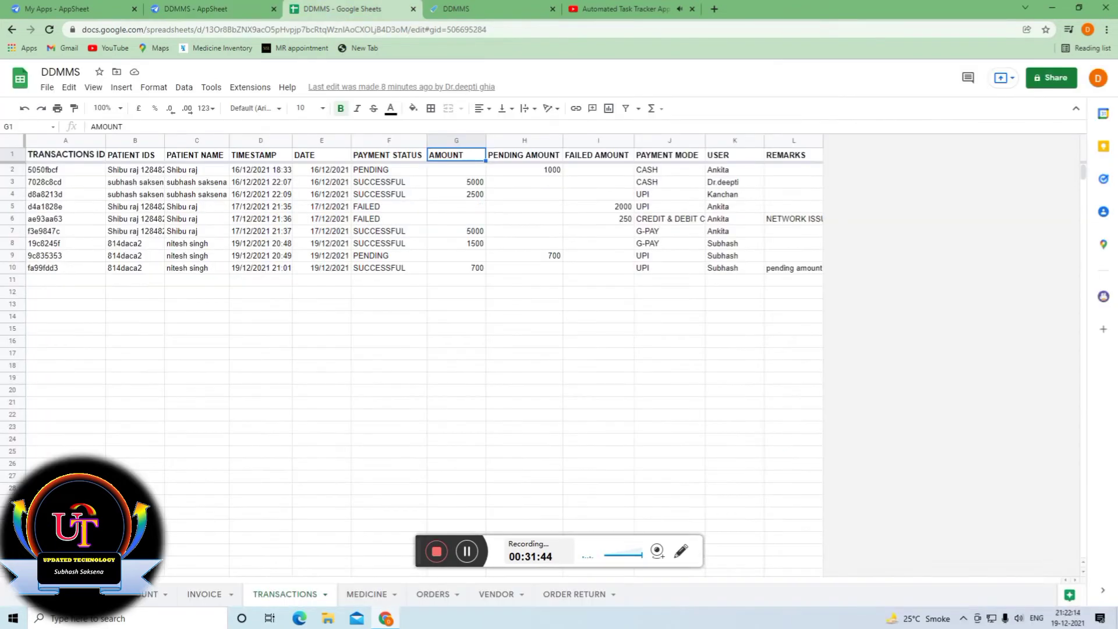
click(120, 594)
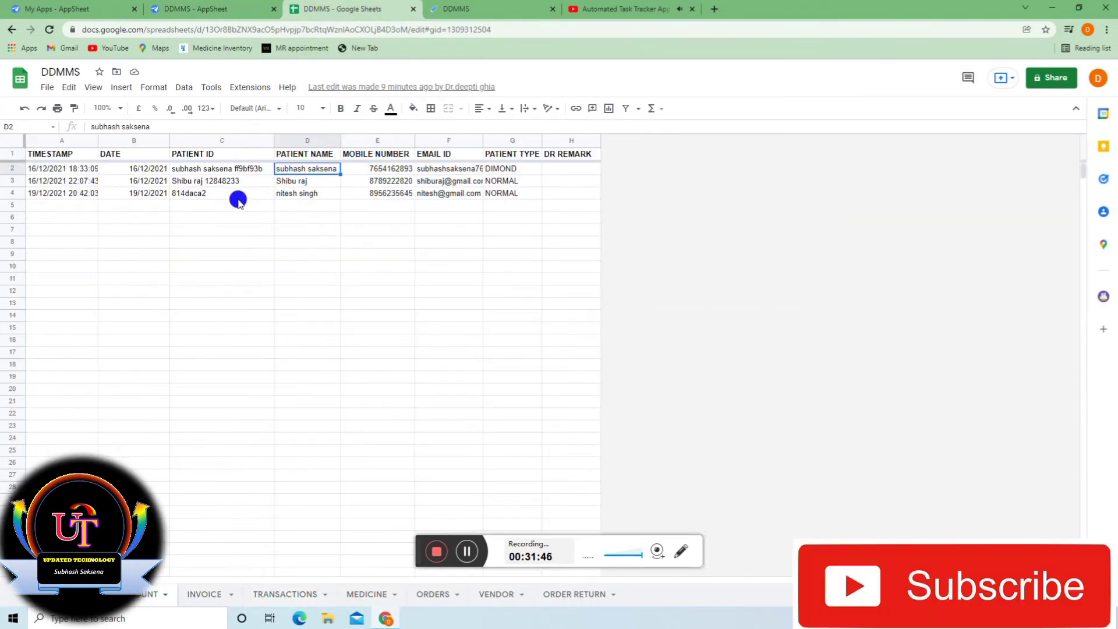
Switch to the DDMMS app and open a blank PATIENTS ACCOUNT form to examine its PATIENT ID field.
click(448, 9)
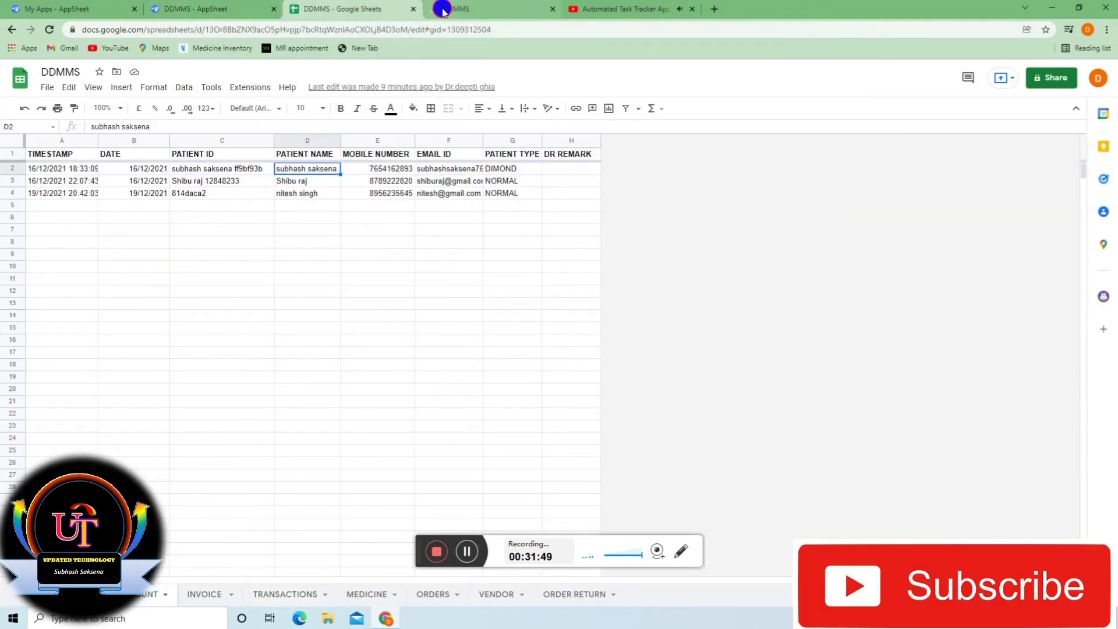
click(194, 586)
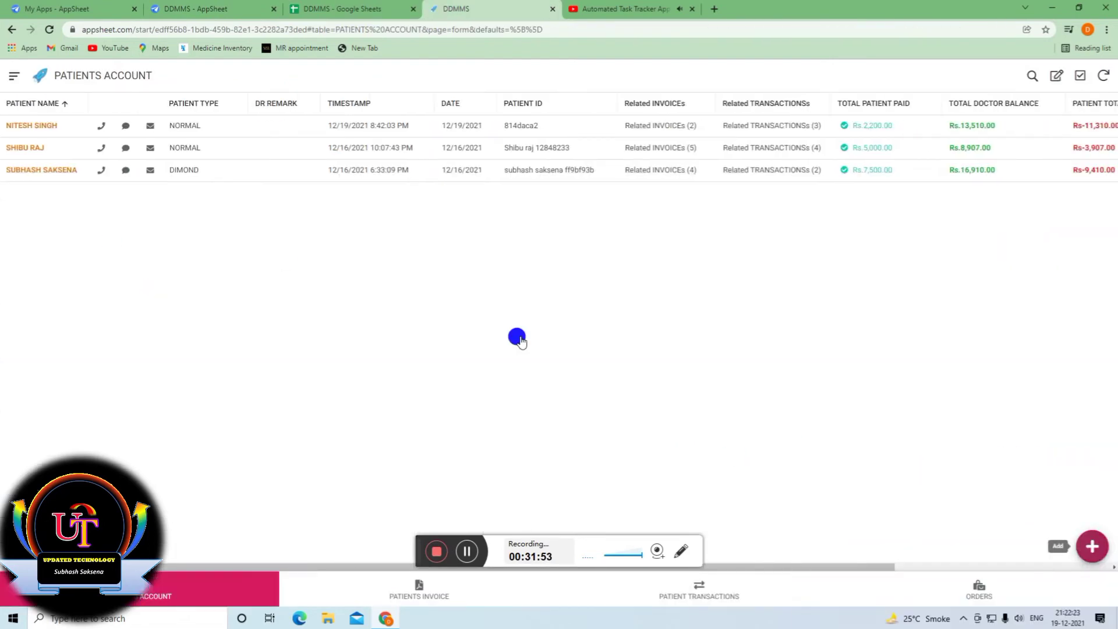
click(1090, 542)
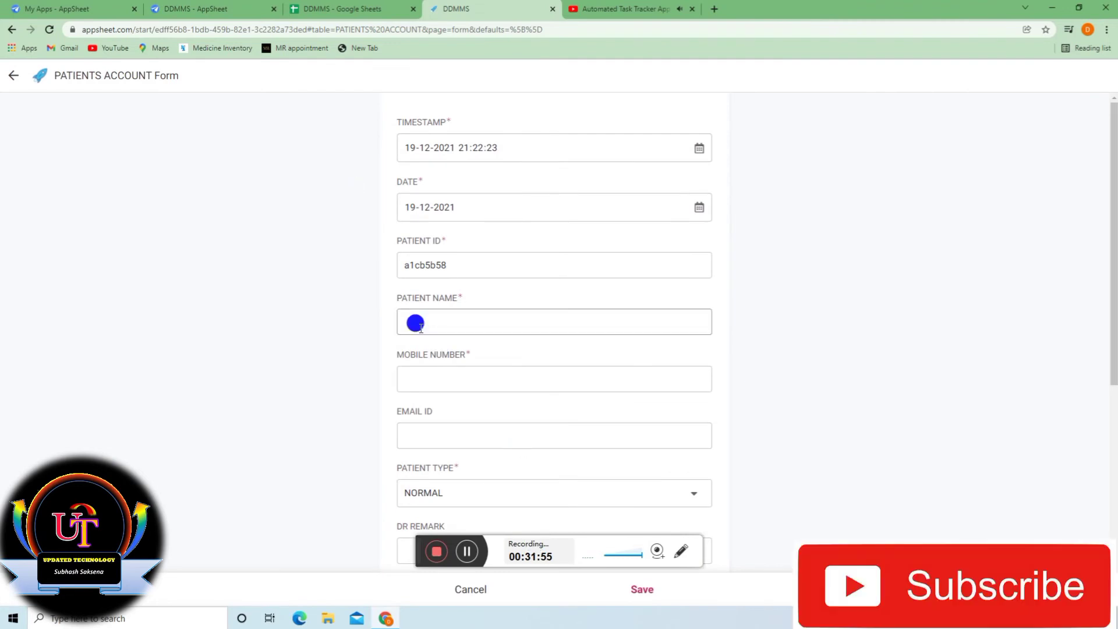
Cancel the patient form, switch to the DDMMS Google Sheets file and examine the PATIENT IDS entries of the TRANSACTIONS sheet.
click(469, 593)
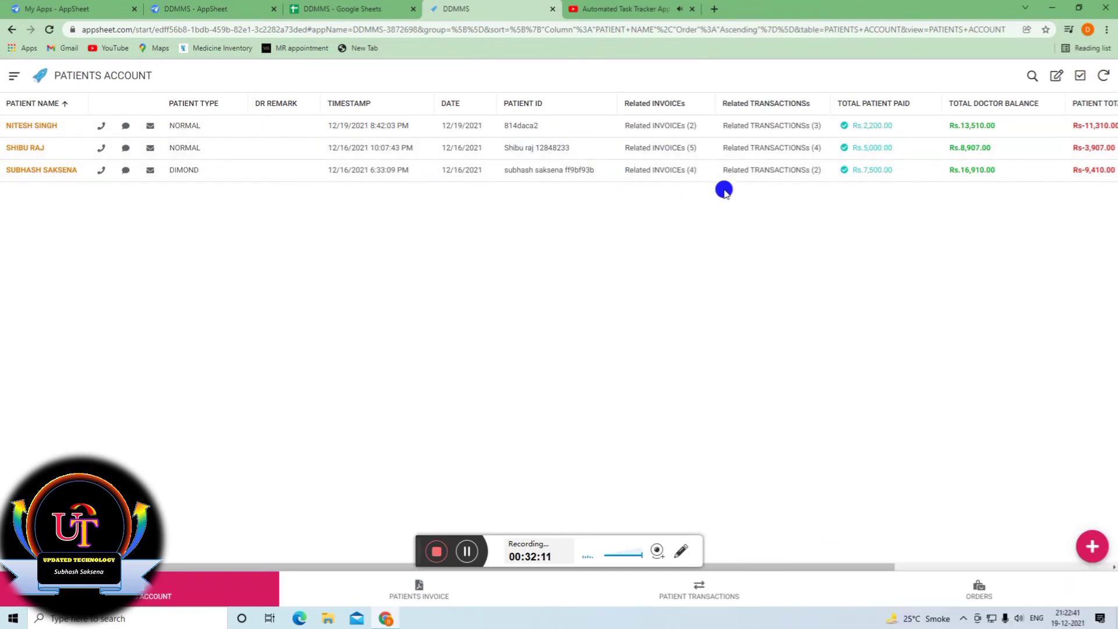
click(321, 8)
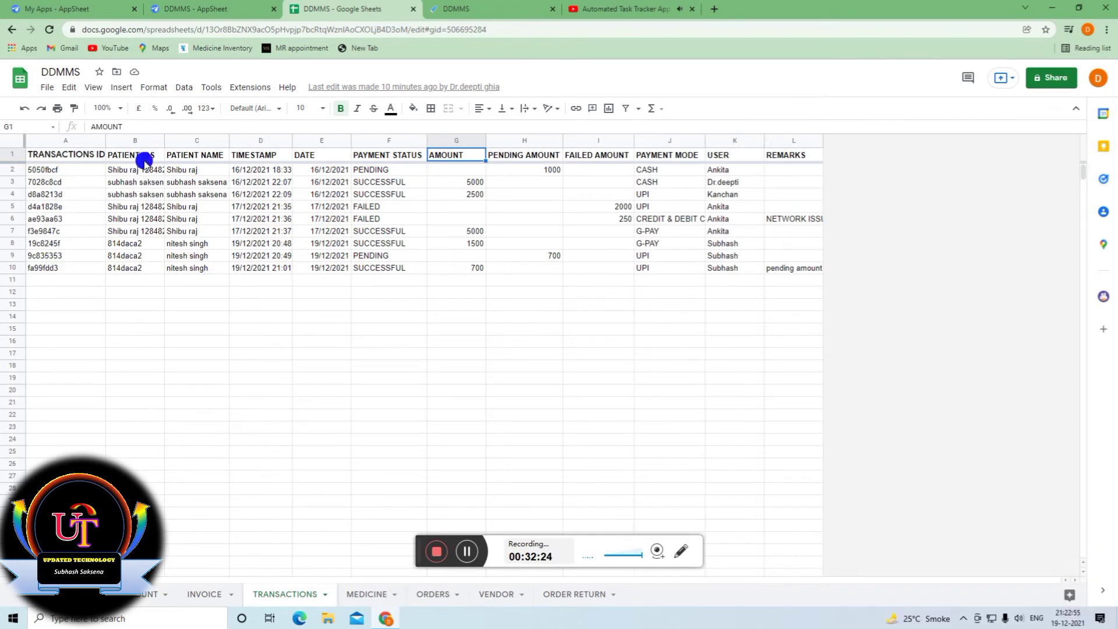
click(139, 184)
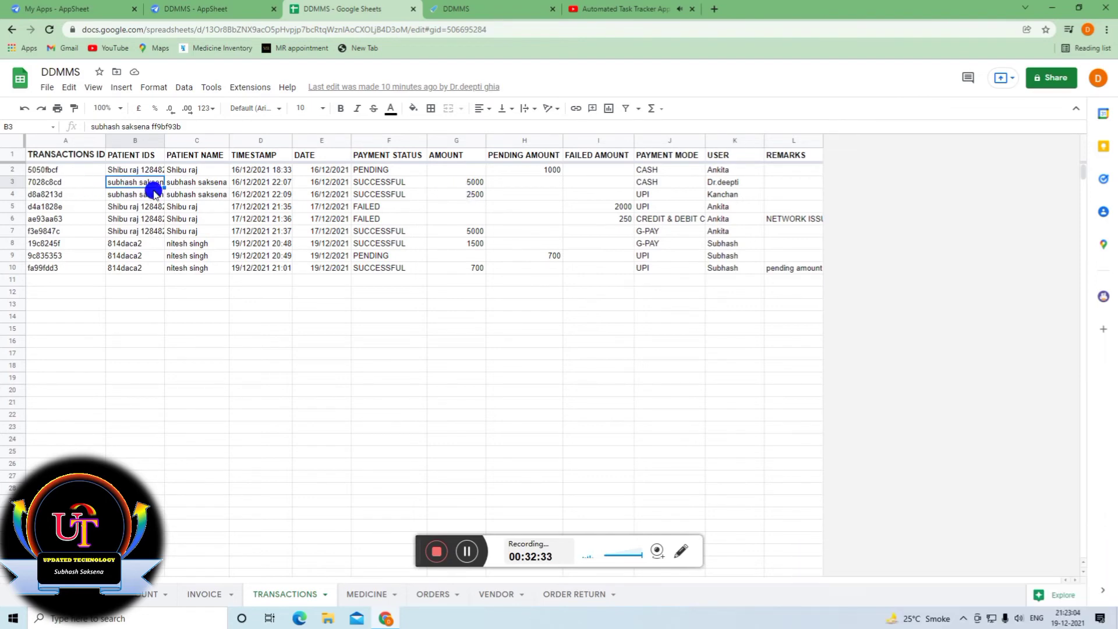
click(133, 231)
click(133, 219)
click(134, 206)
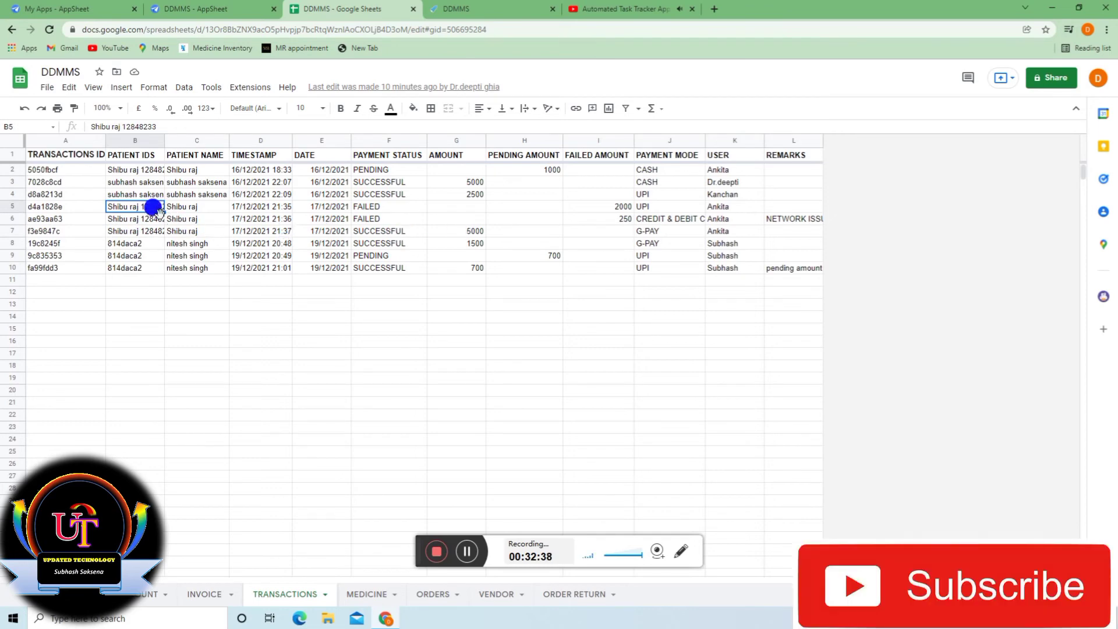
Examine the AMOUNT values of the TRANSACTIONS rows and match them with their patients.
click(465, 219)
click(468, 243)
click(471, 227)
click(471, 220)
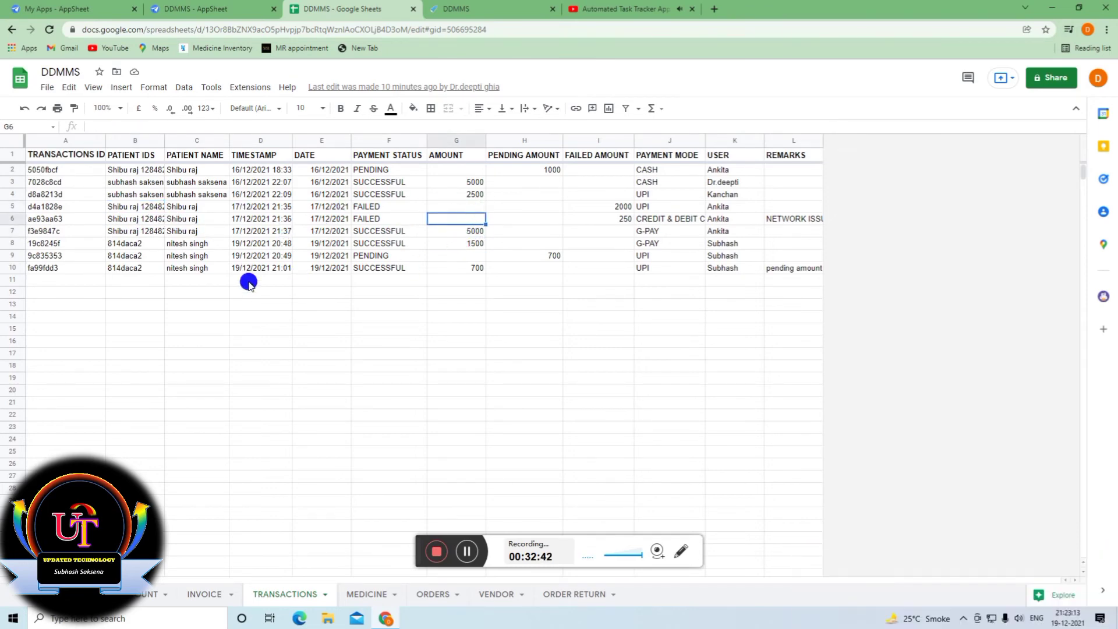
click(182, 270)
click(474, 267)
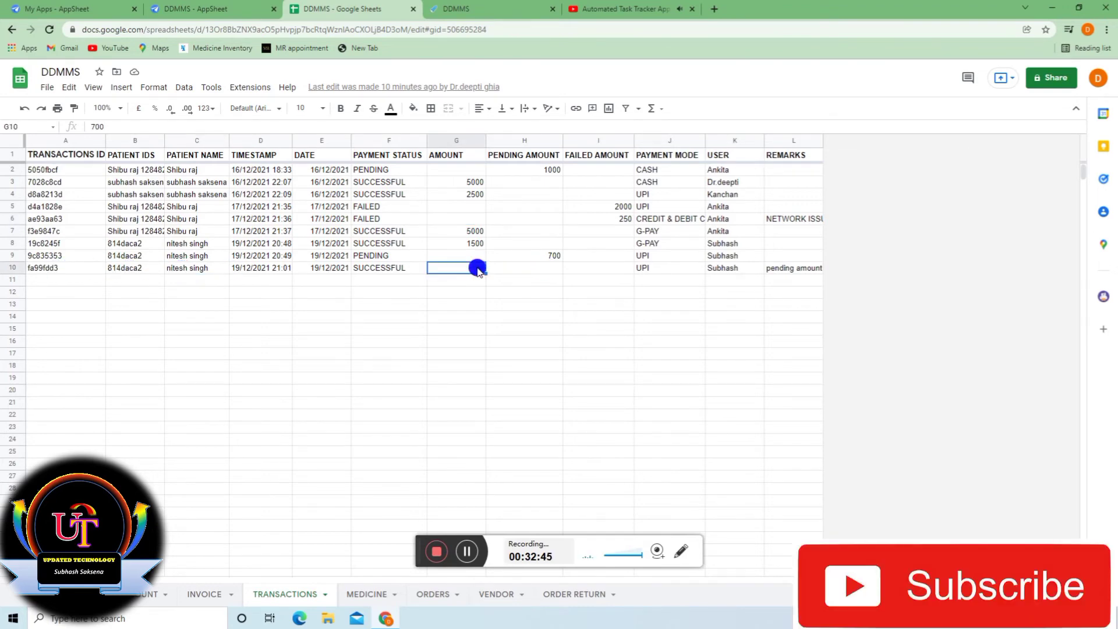
Return to AppSheet and examine the TRANSACTIONS[AMOUNT] reference, the [PATIENT IDS] condition and _THISROW in the TOTAL PATIENT PAID formula.
click(221, 11)
drag(315, 191, 379, 191)
click(386, 185)
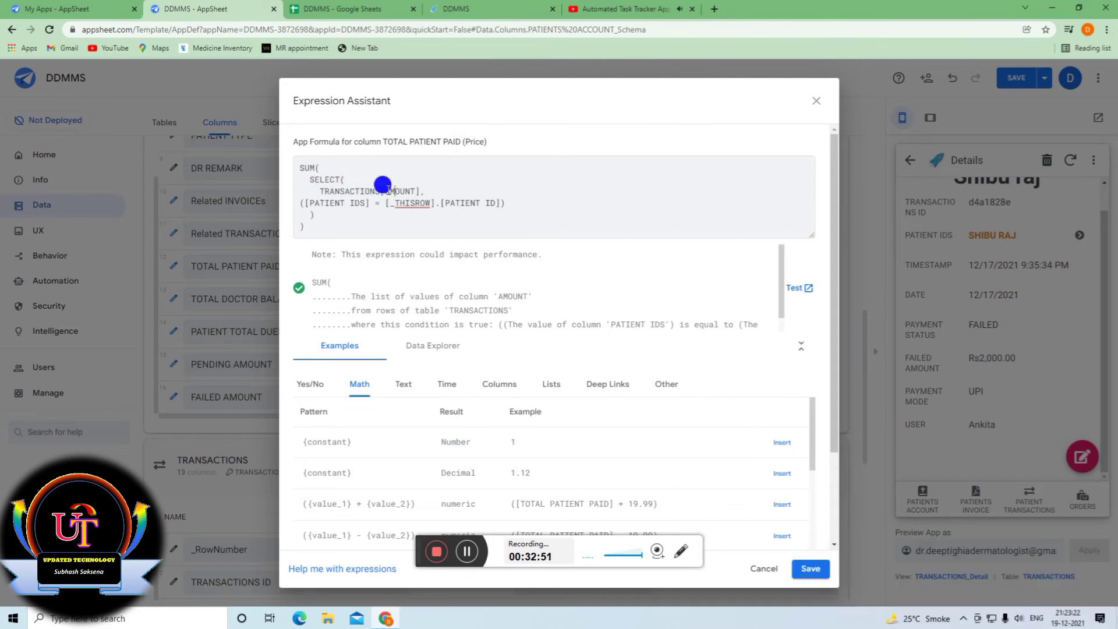
right_click(413, 188)
click(432, 169)
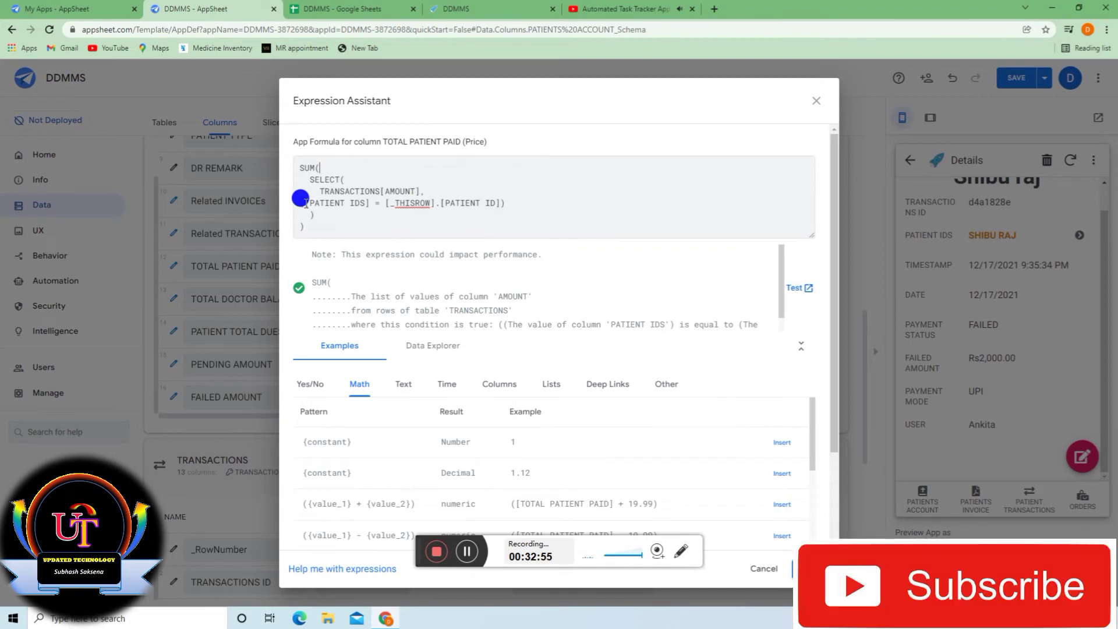
click(361, 204)
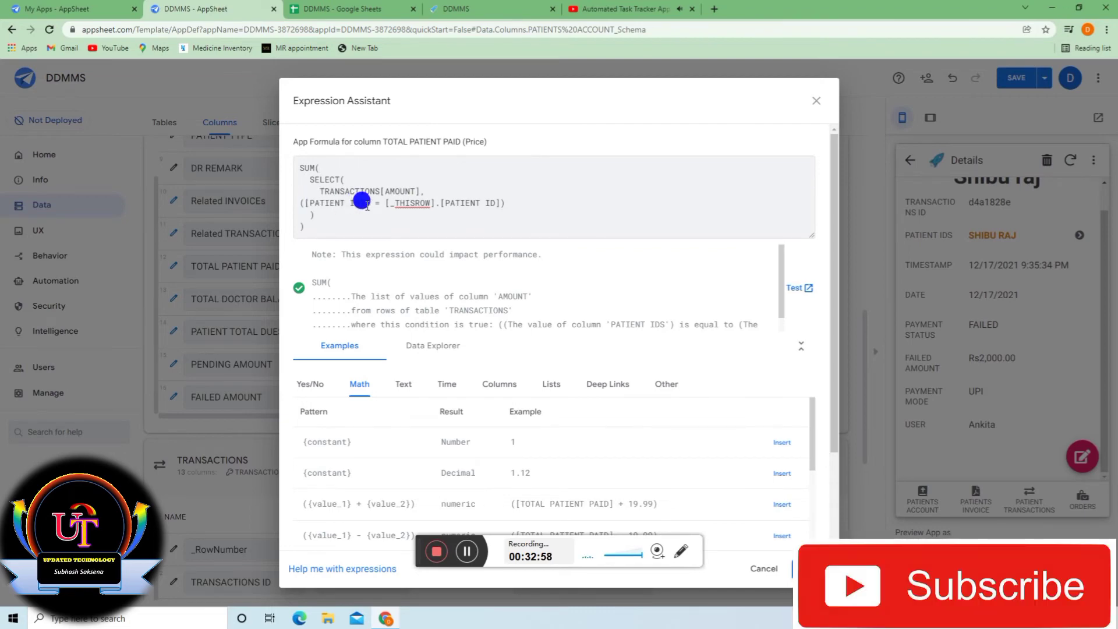
drag(395, 205, 432, 208)
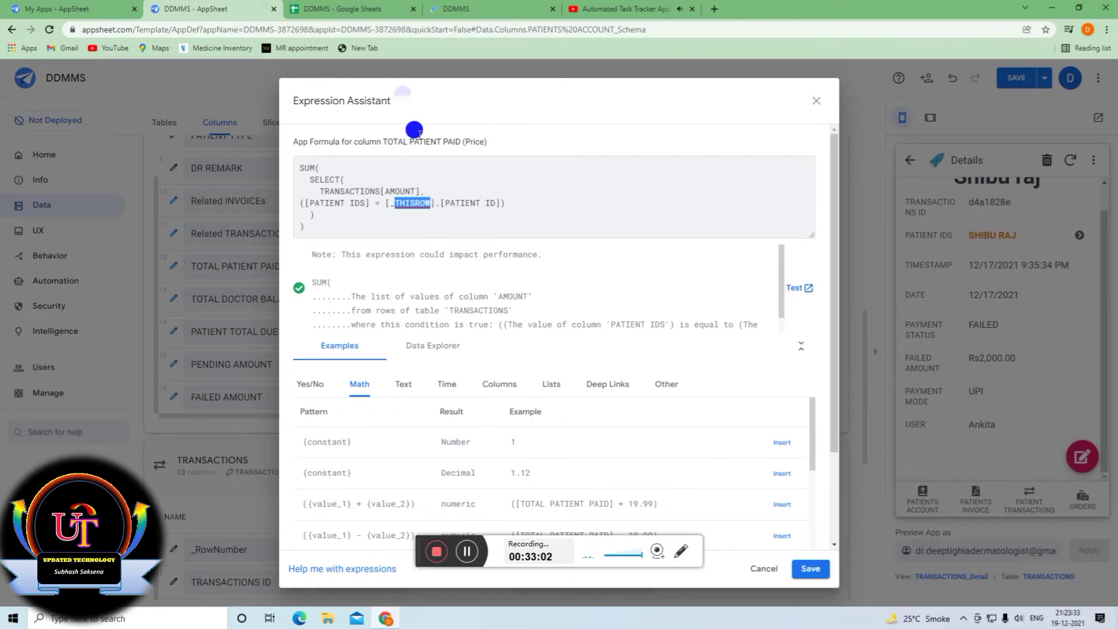
Switch to Google Sheets and compare the patient ID of transaction f3e9847c with the AMOUNT in the same row.
click(353, 10)
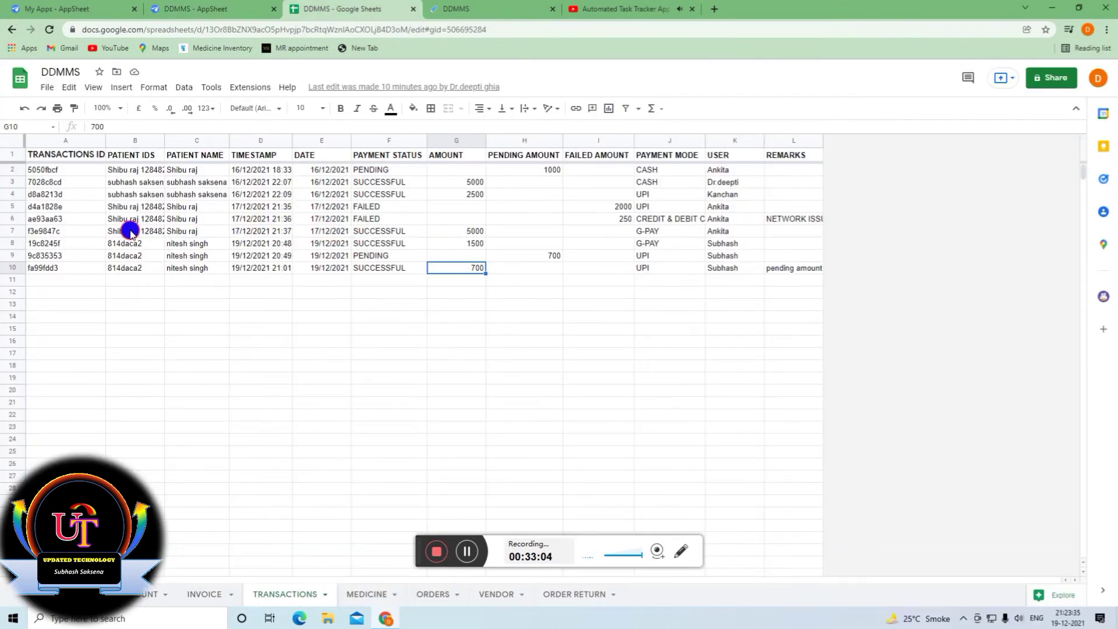
click(131, 231)
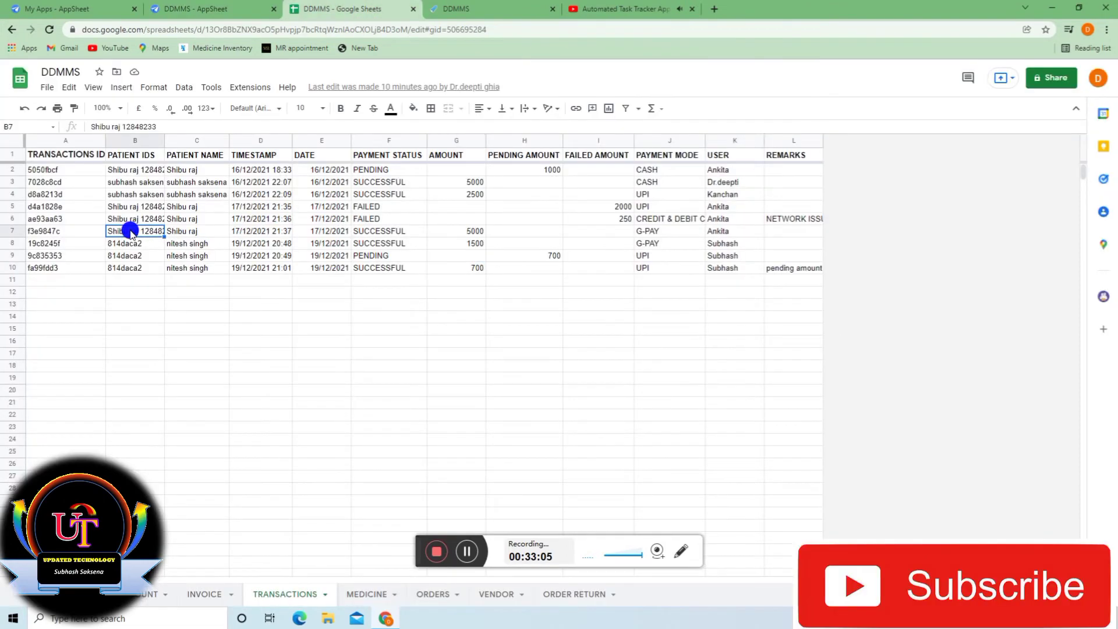
click(457, 231)
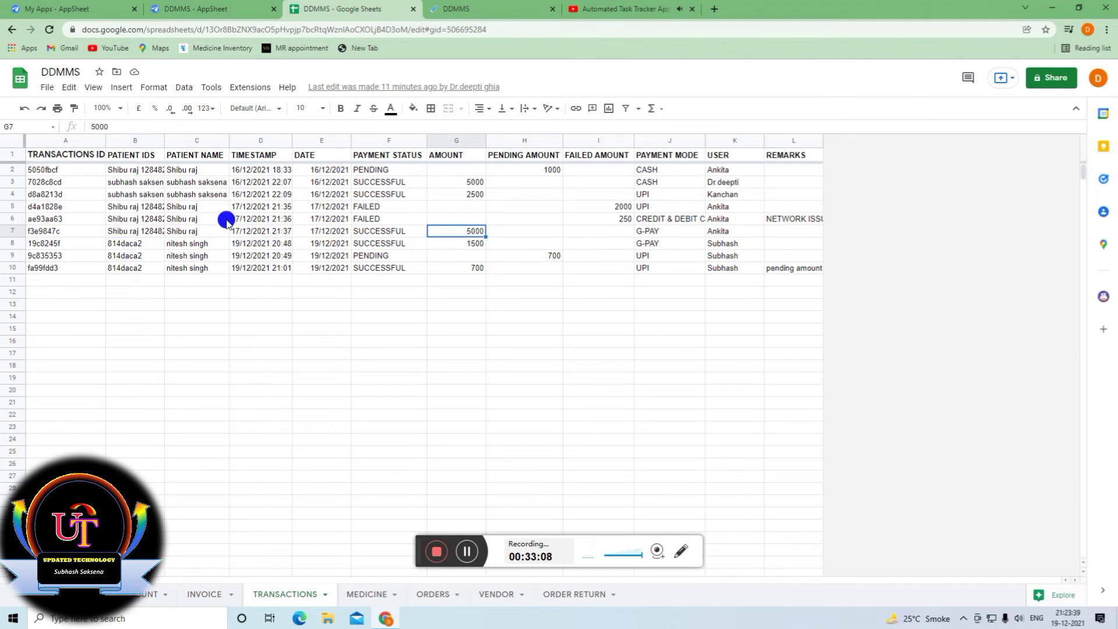
click(136, 232)
click(439, 231)
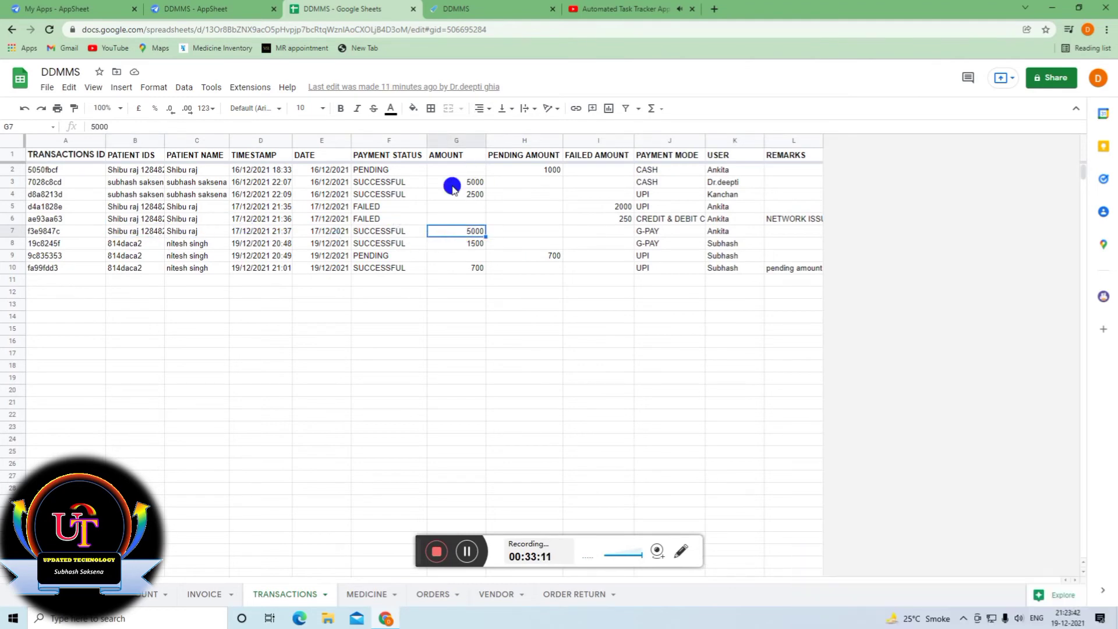
Compare the PATIENT ID header of the patient account sheet with the PATIENT IDS header of the TRANSACTIONS sheet.
click(218, 9)
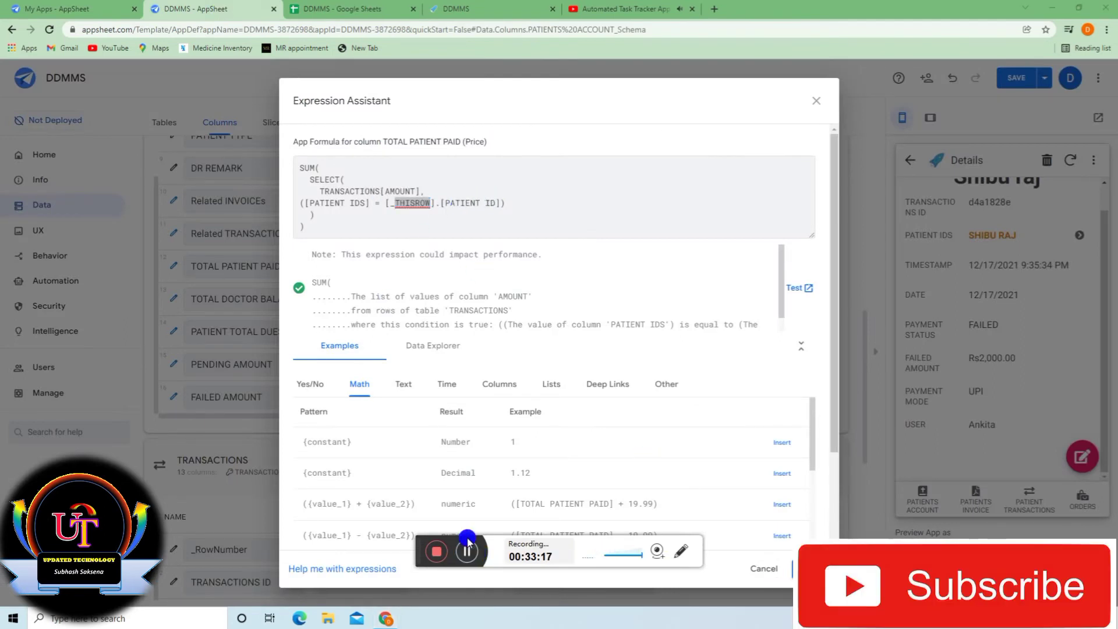
click(365, 14)
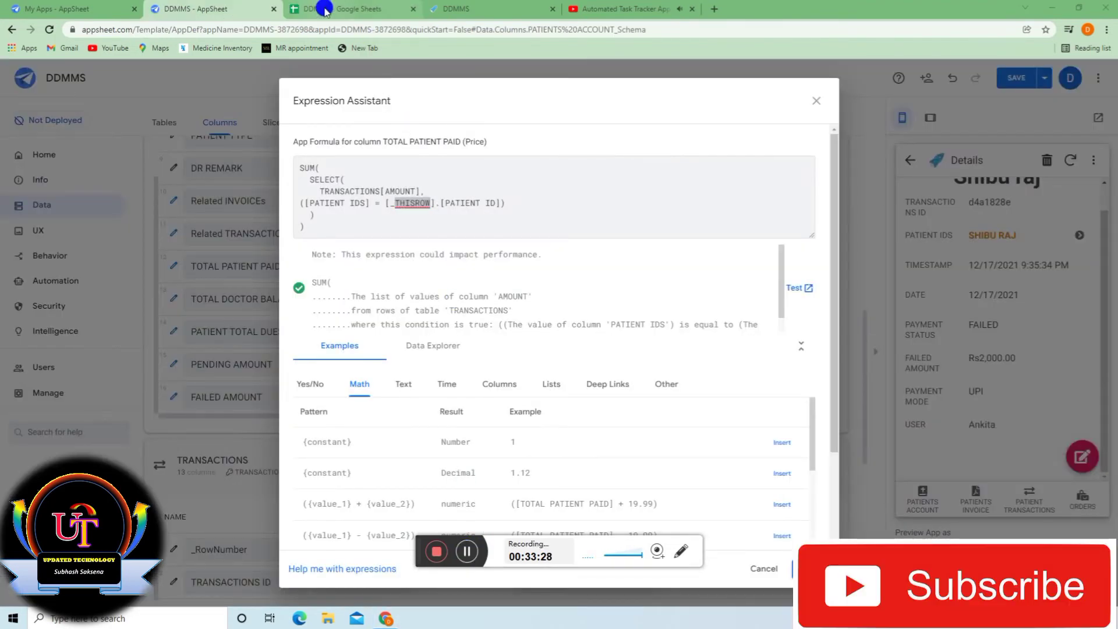
click(325, 10)
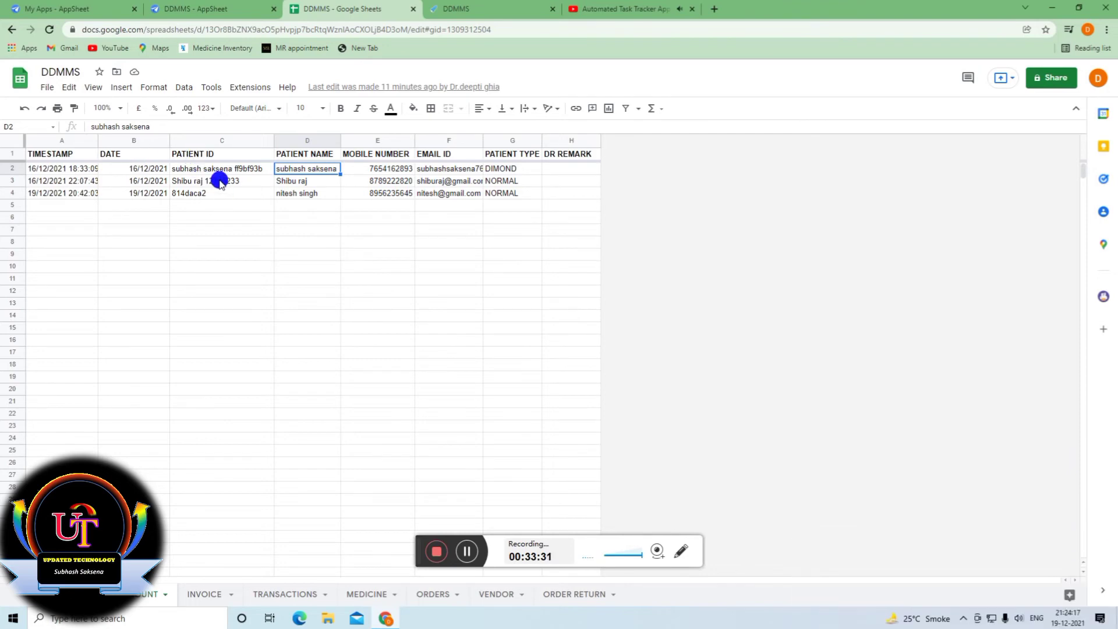
click(190, 155)
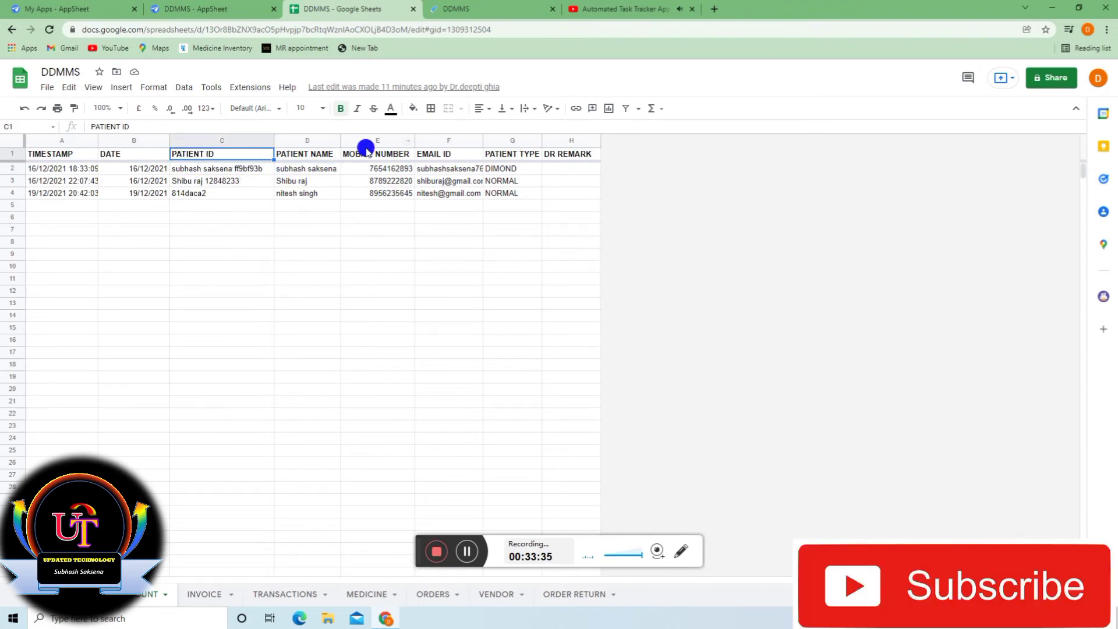
click(285, 594)
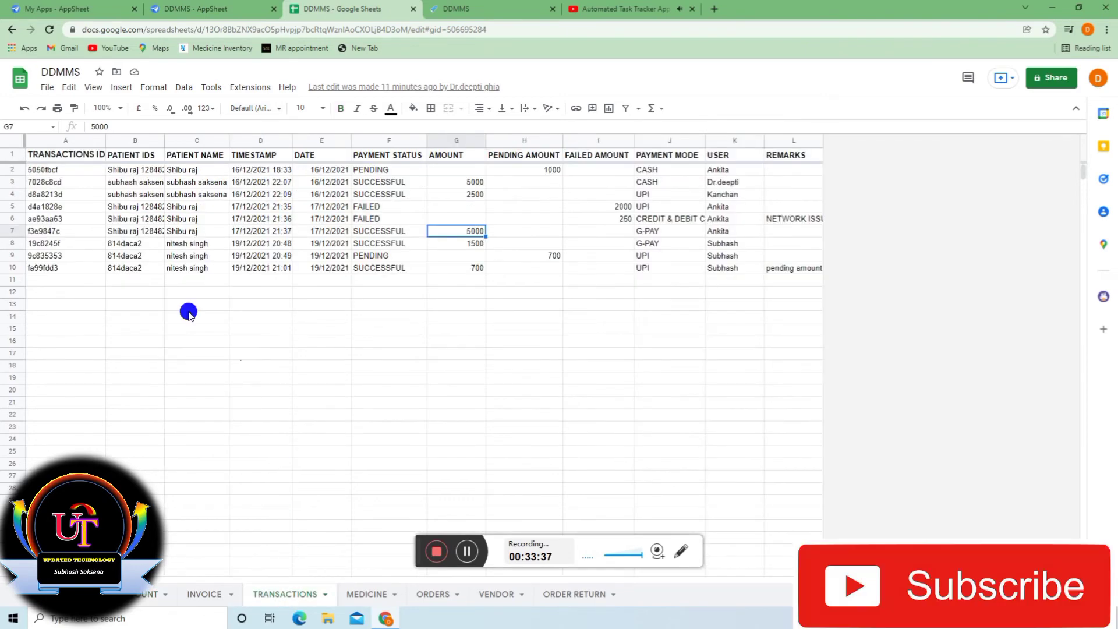
click(149, 156)
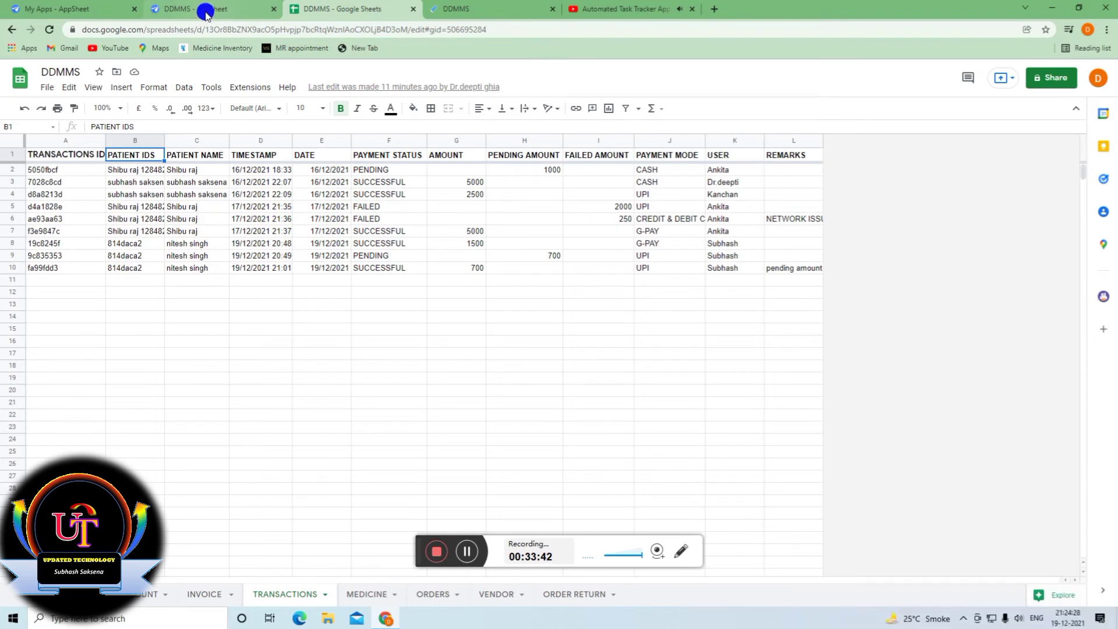
click(119, 597)
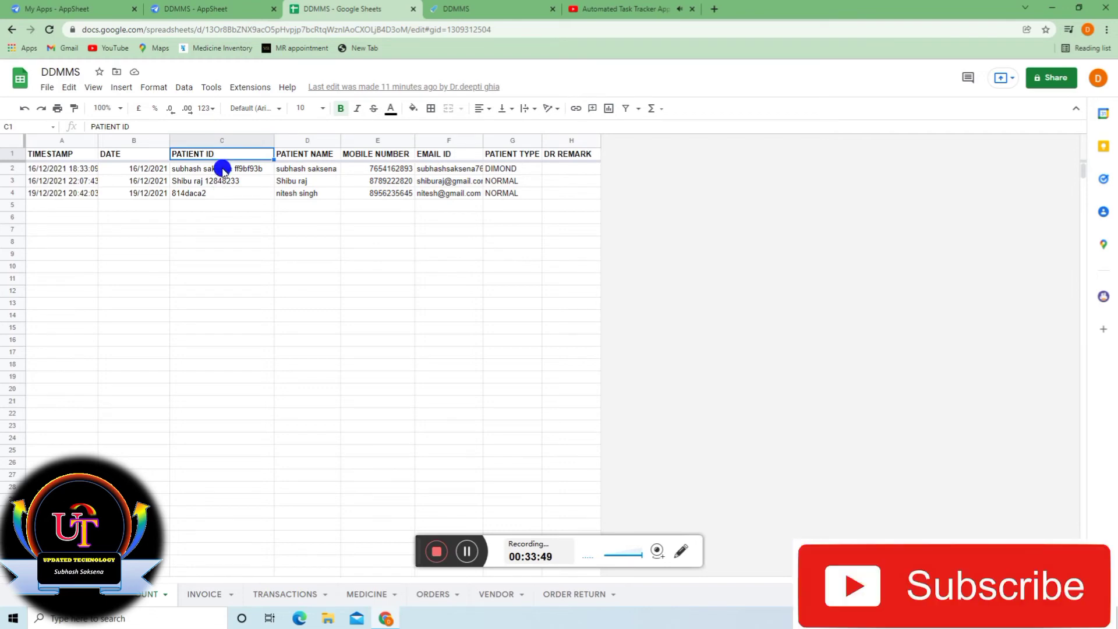
Return to AppSheet and save the TOTAL PATIENT PAID formula.
click(213, 10)
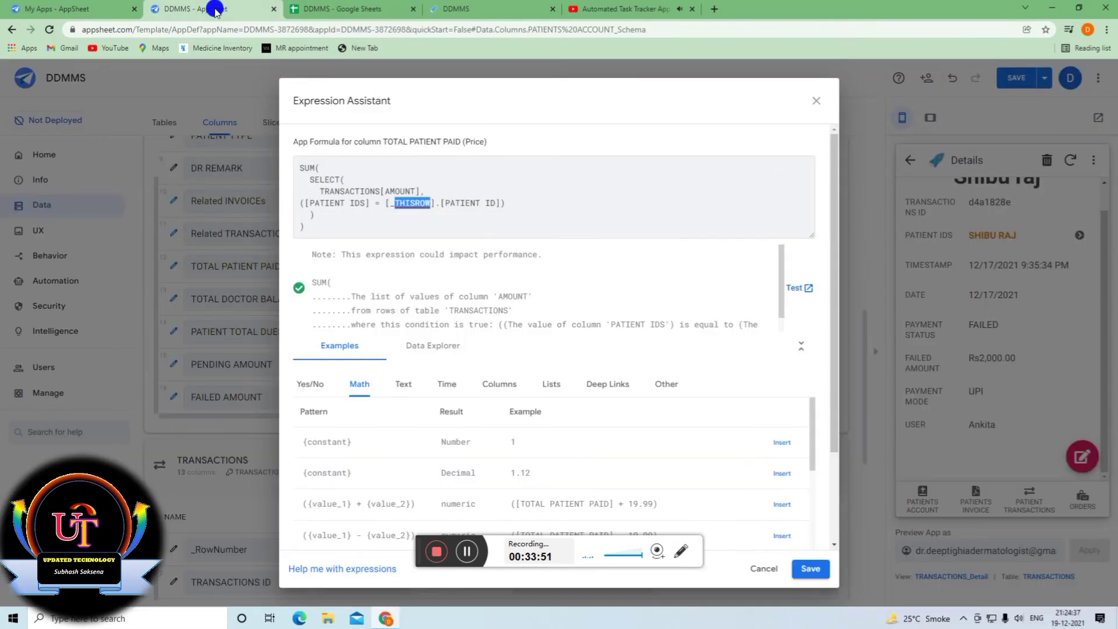
click(341, 212)
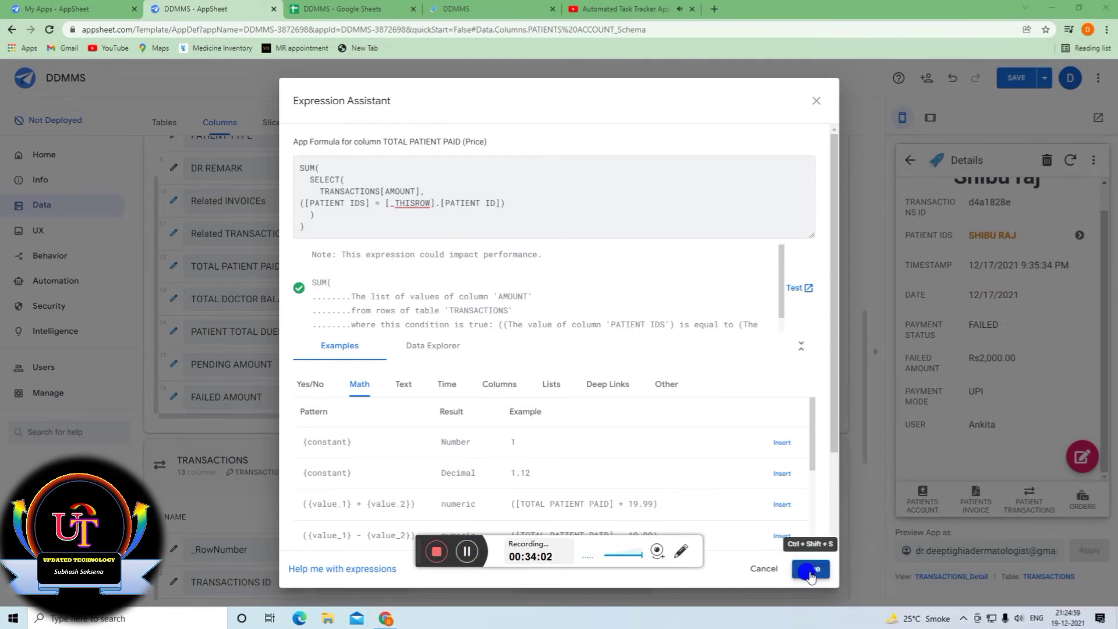
click(809, 569)
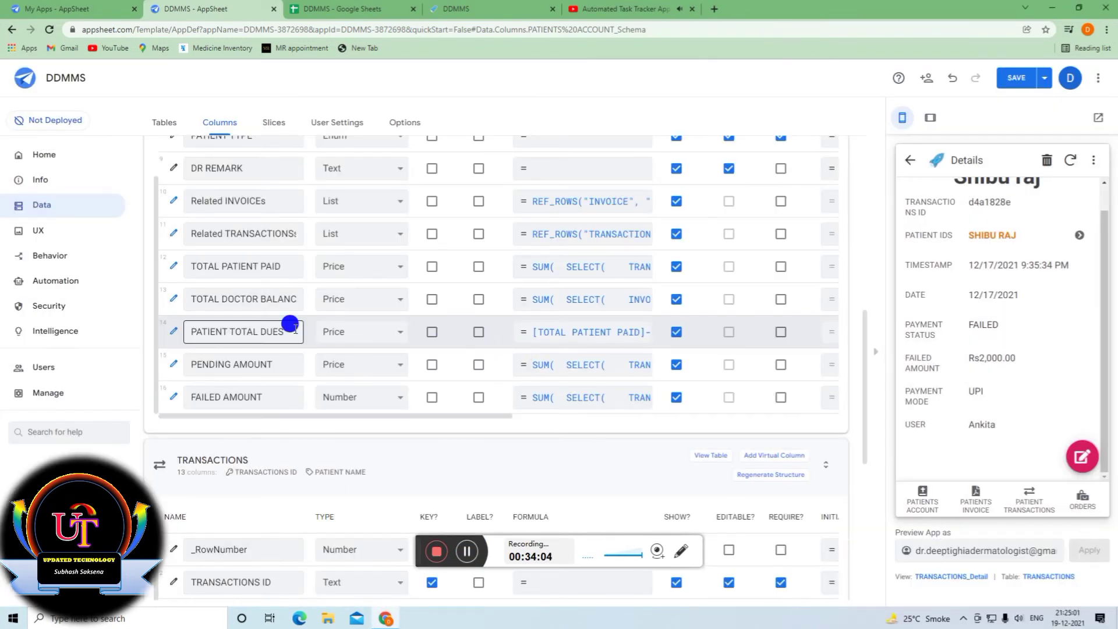
Open the TOTAL DOCTOR BALANCE column's formula and examine its INVOICE[PAYABLE AMOUNT] reference.
click(228, 291)
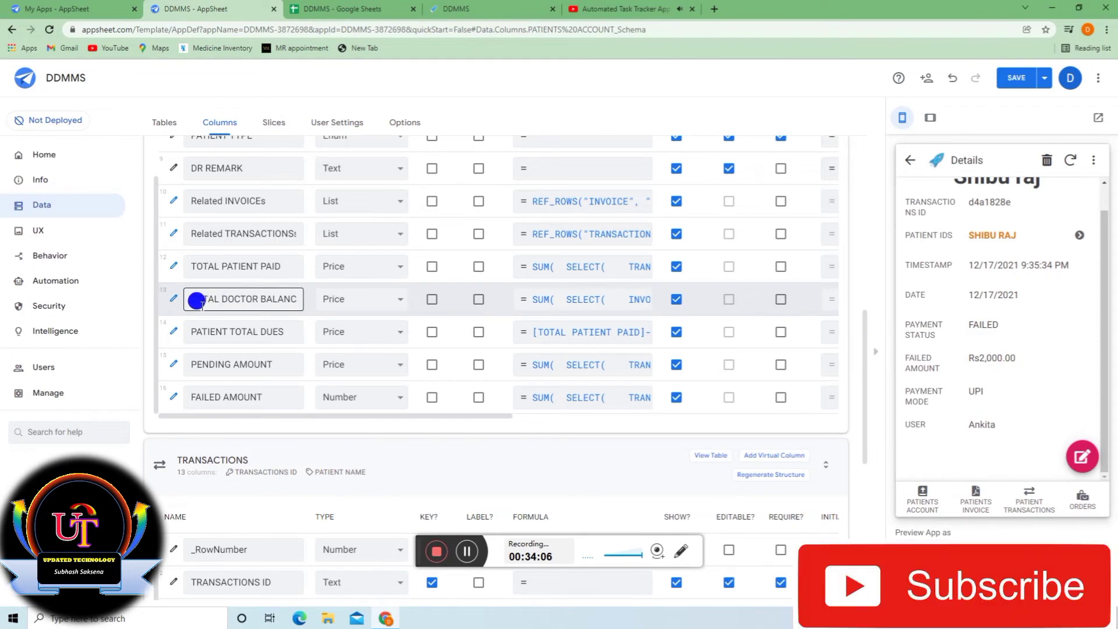
click(278, 298)
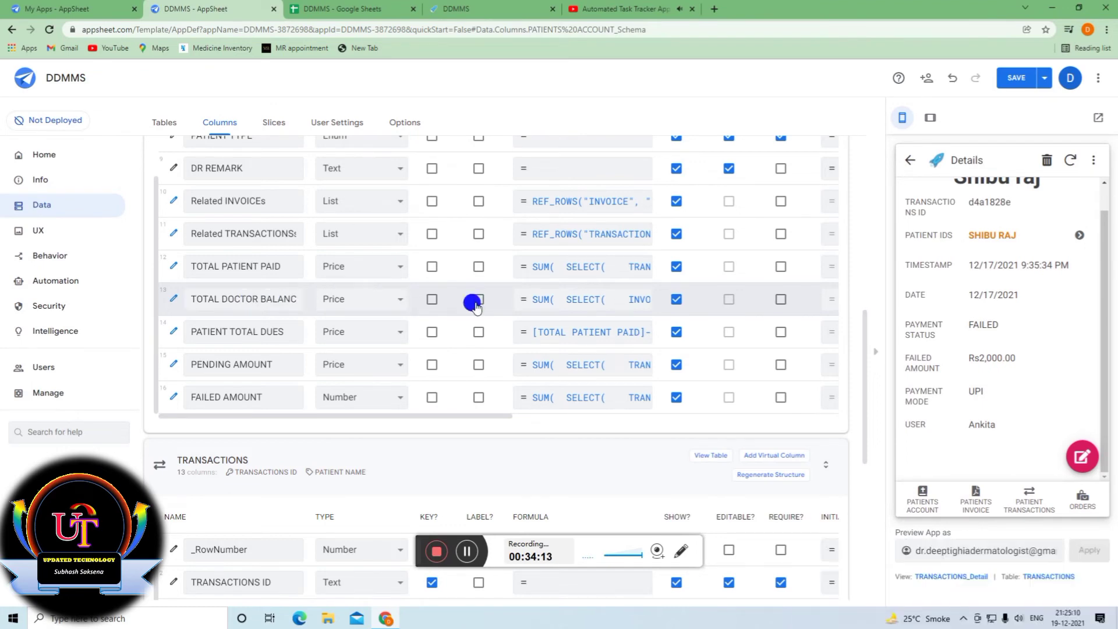
click(563, 303)
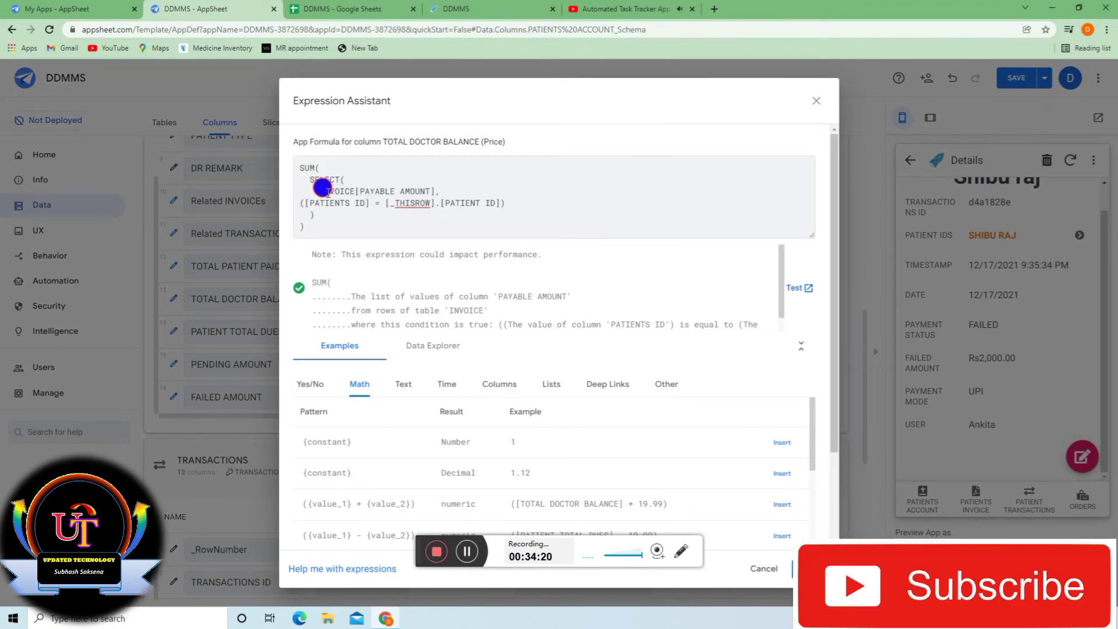
Switch to the DDMMS app and open a new INVOICE form from the PATIENTS INVOICE view to examine its fields.
click(361, 14)
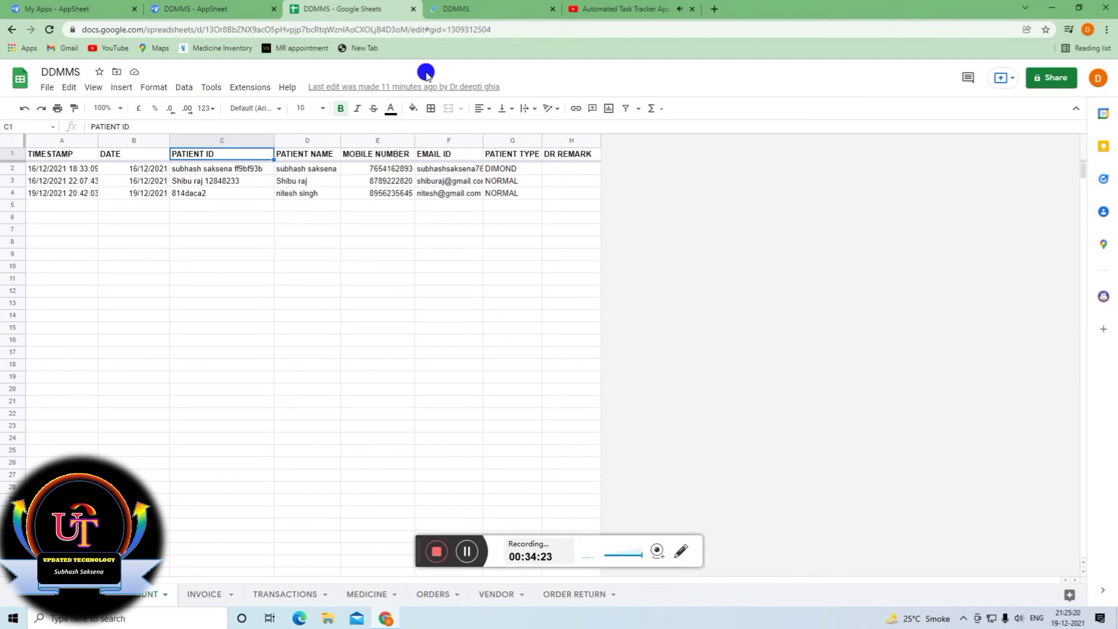
click(436, 8)
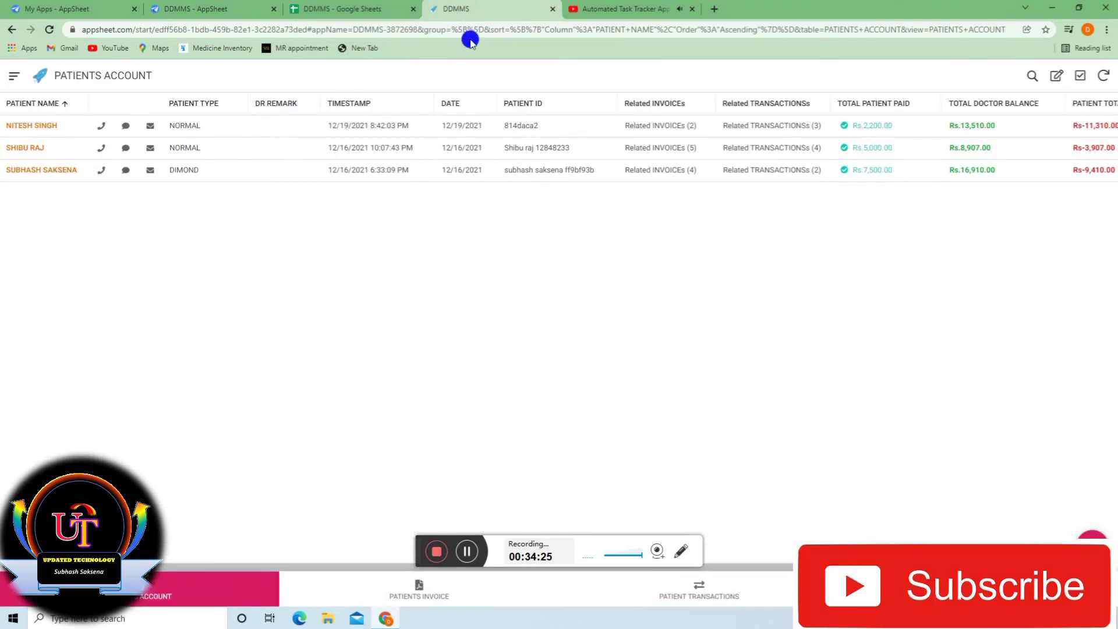
click(434, 589)
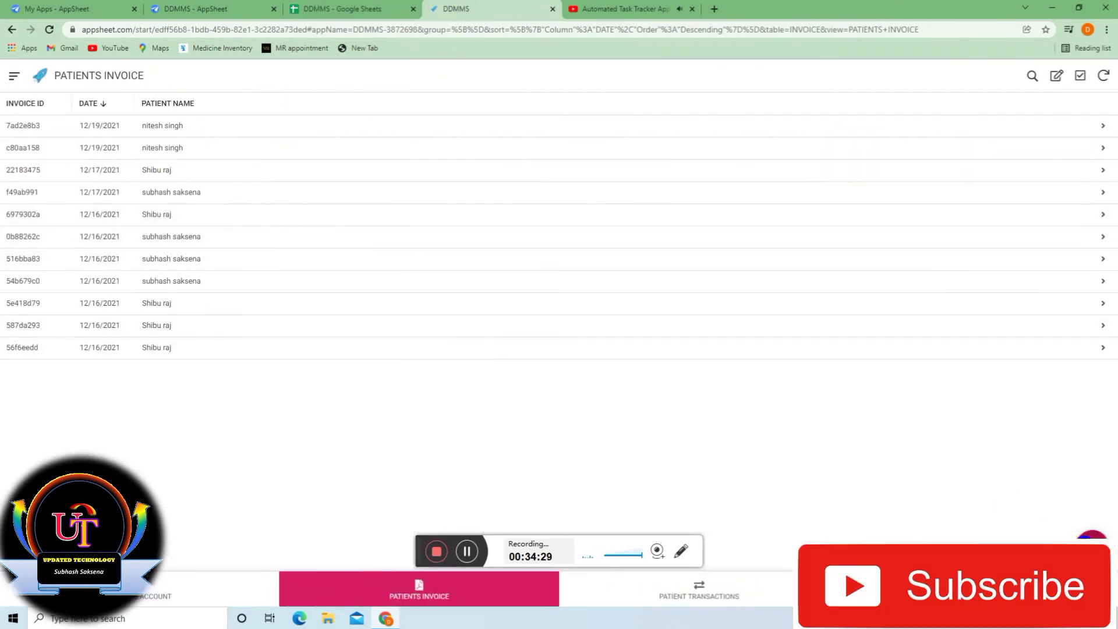
click(1092, 537)
scroll(624, 290, down, 3)
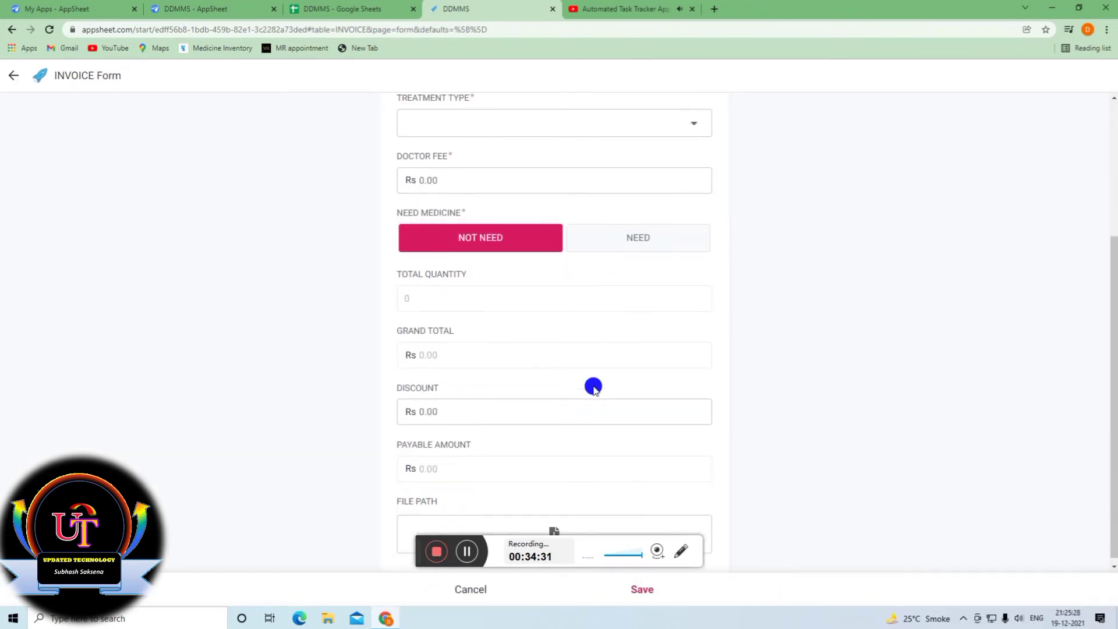
scroll(510, 160, up, 1)
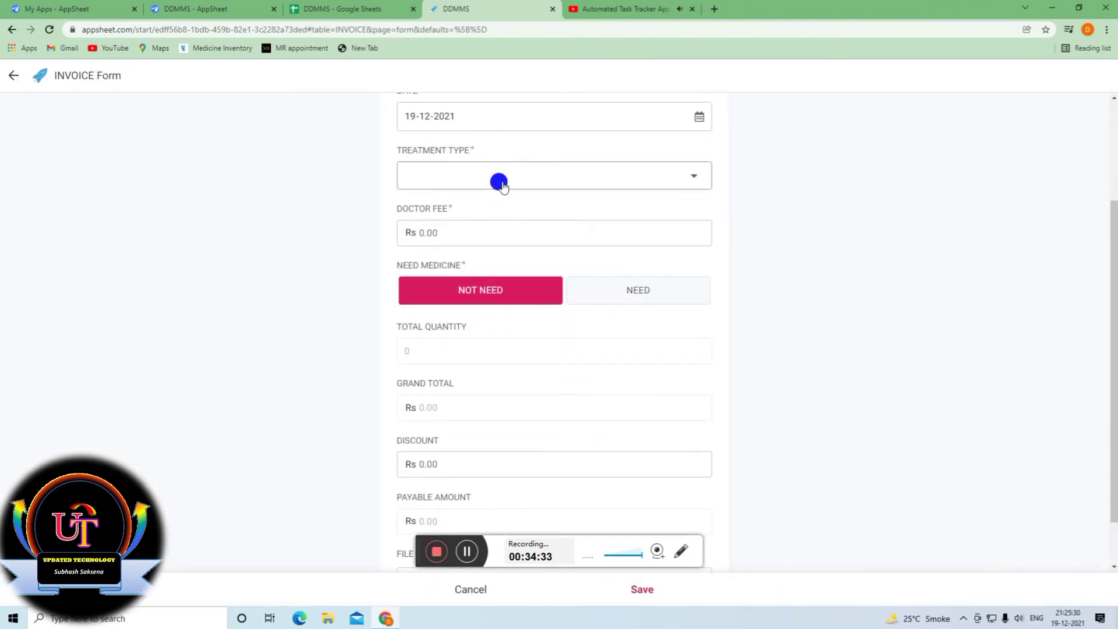
Set the invoice's treatment type to PROCEDURE and its doctor fee to Rs 500.
click(497, 181)
click(480, 203)
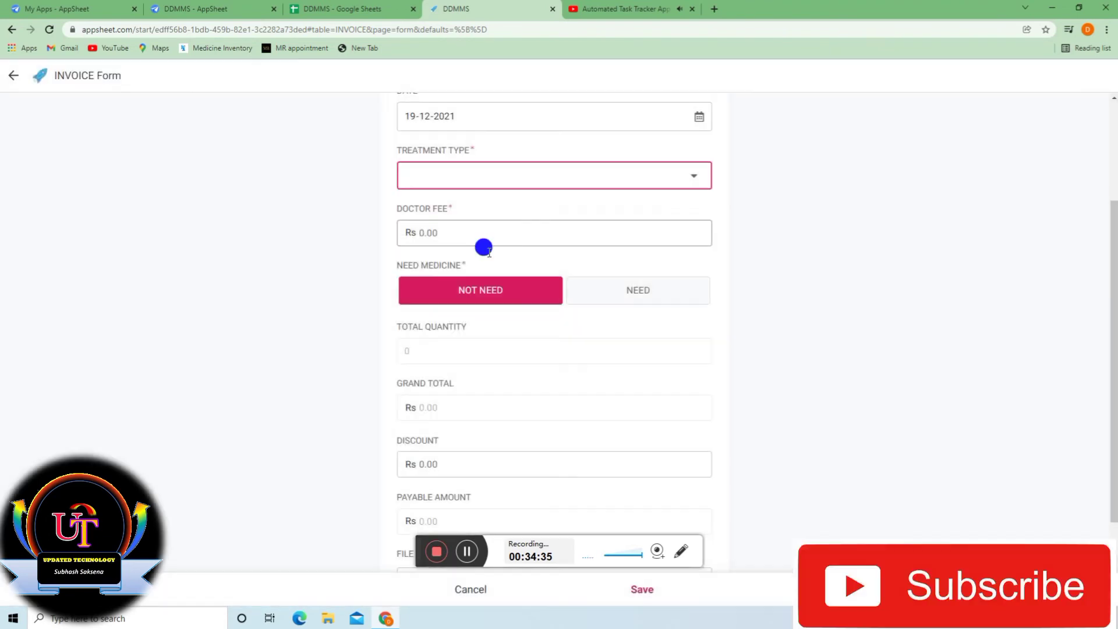
click(511, 232)
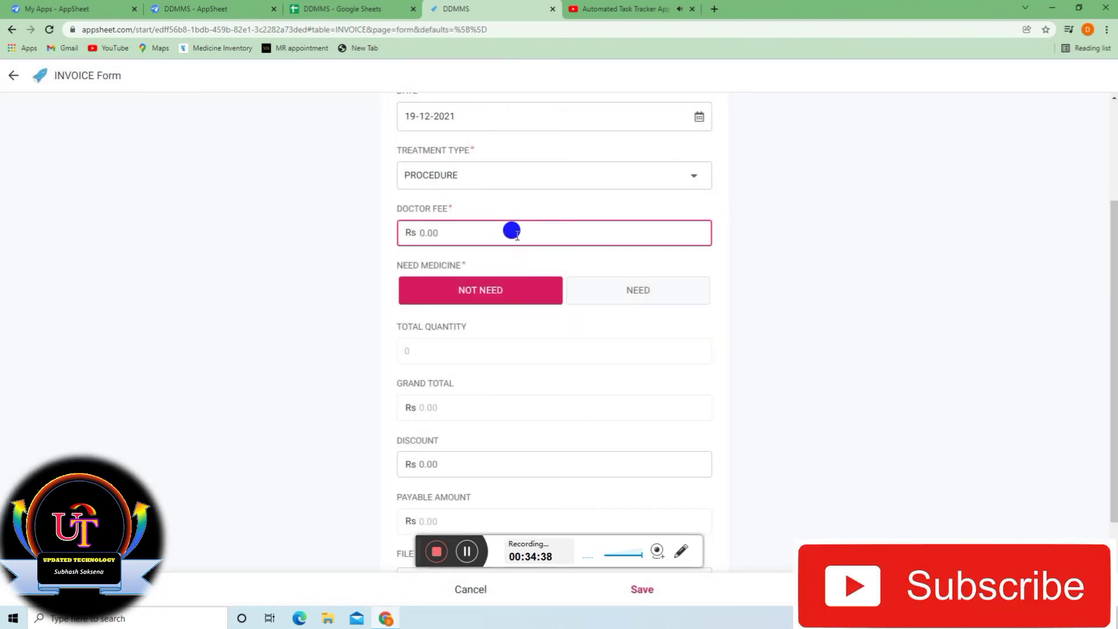
text(500)
click(572, 383)
scroll(513, 402, down, 1)
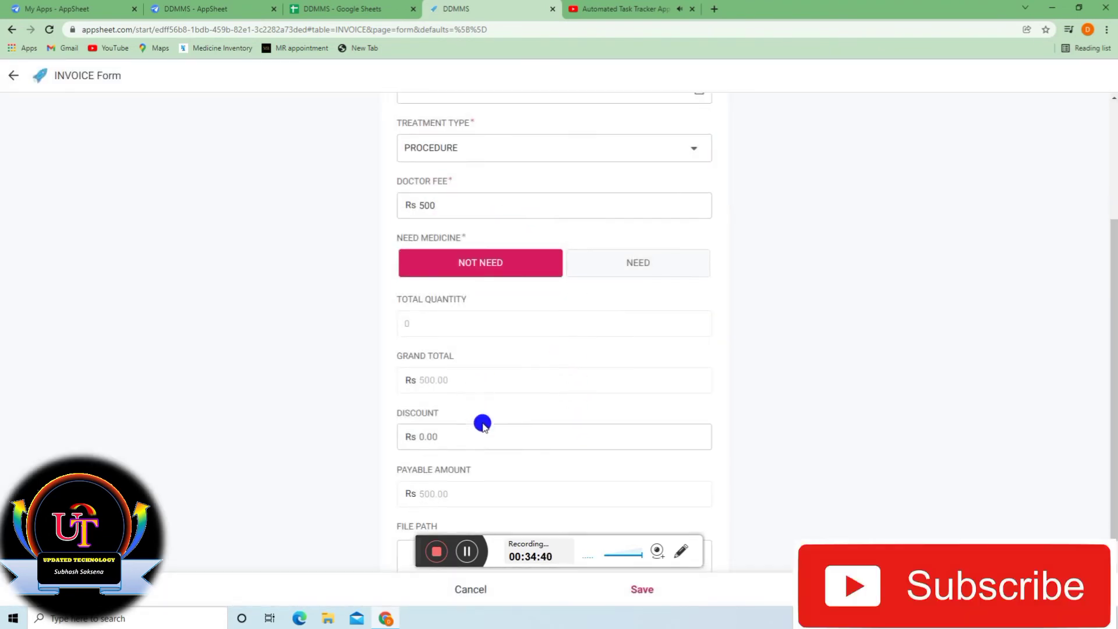
Cancel the new invoice form and discard its unsaved entries.
scroll(473, 481, up, 4)
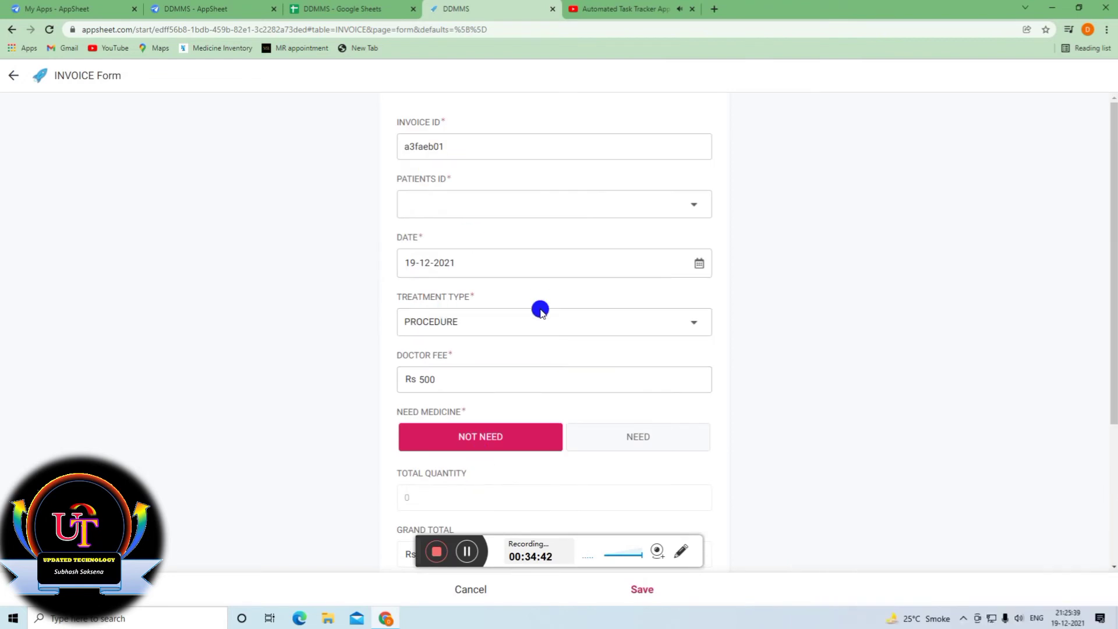
click(472, 589)
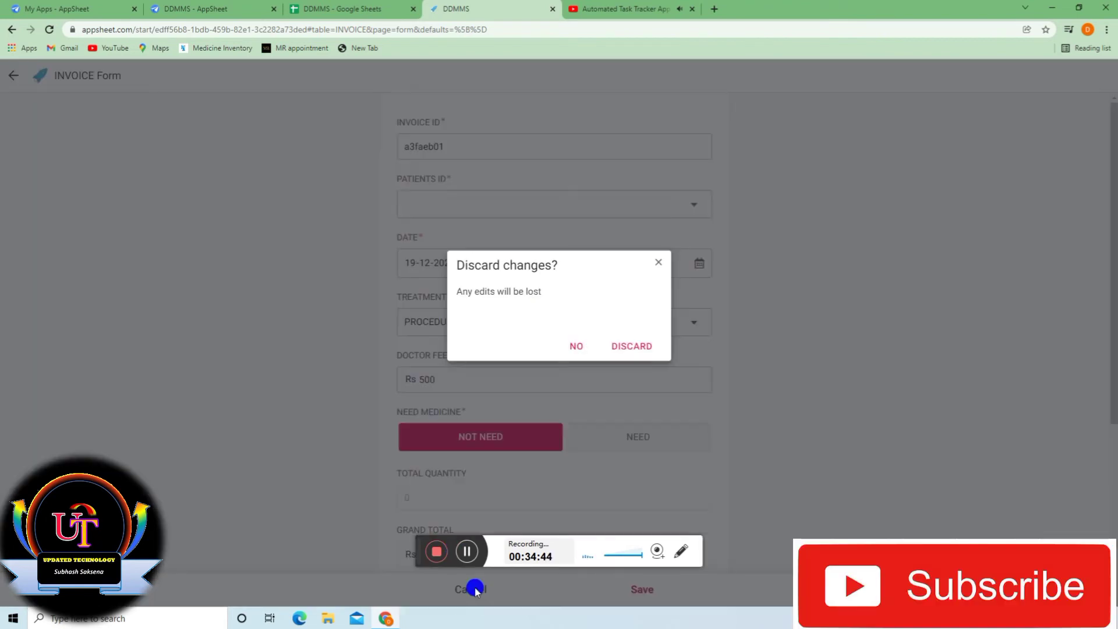
click(632, 346)
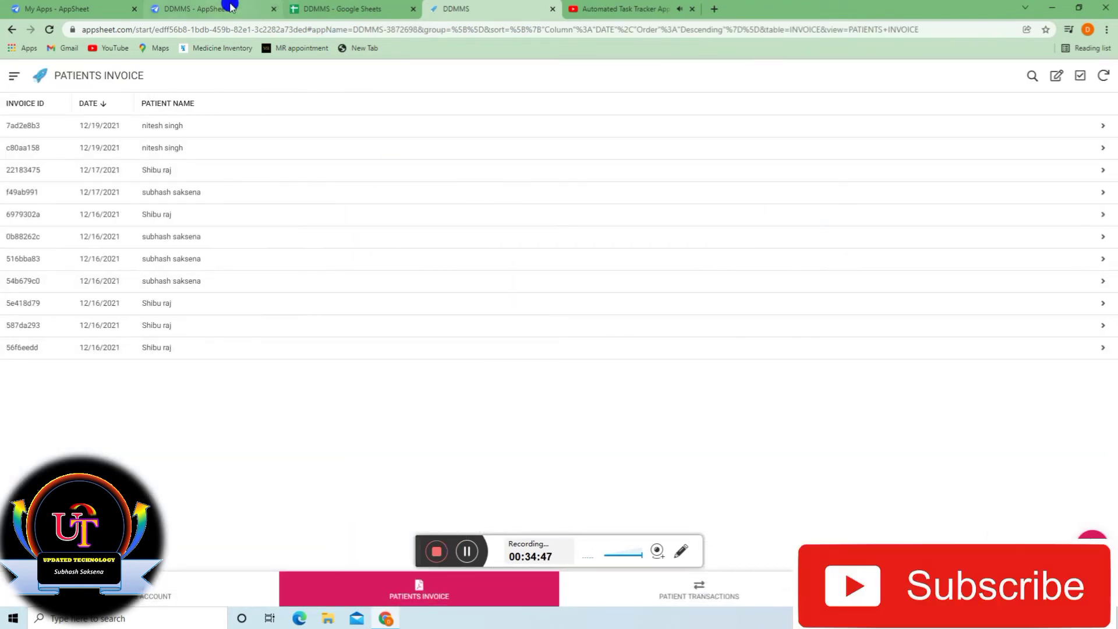
Return to AppSheet and examine the INVOICE table and PAYABLE AMOUNT column references in the TOTAL DOCTOR BALANCE formula.
click(209, 7)
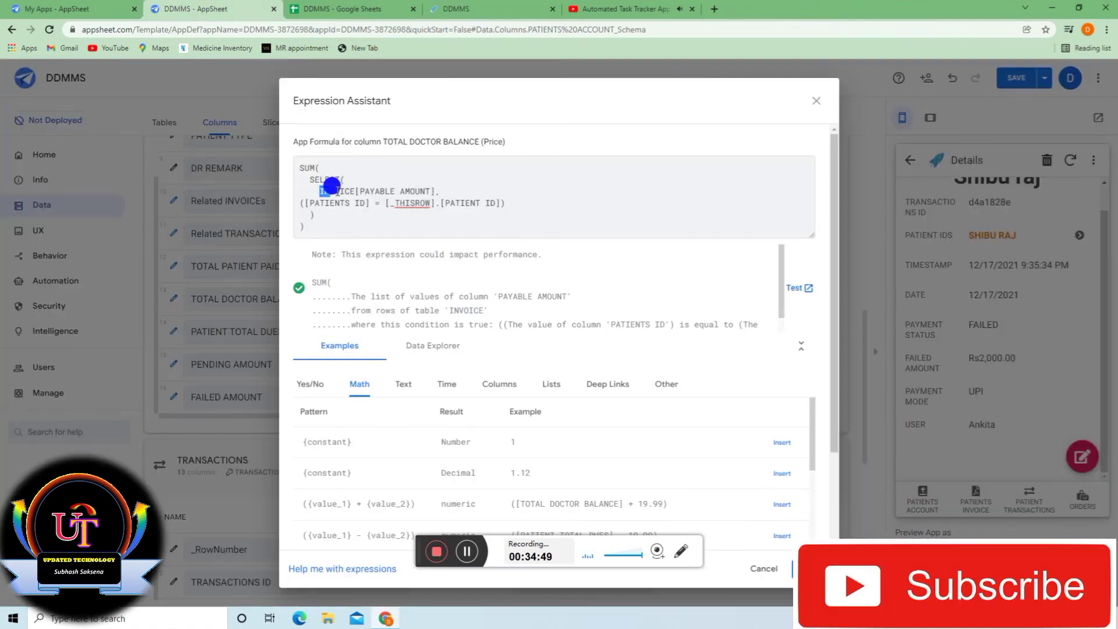
click(336, 191)
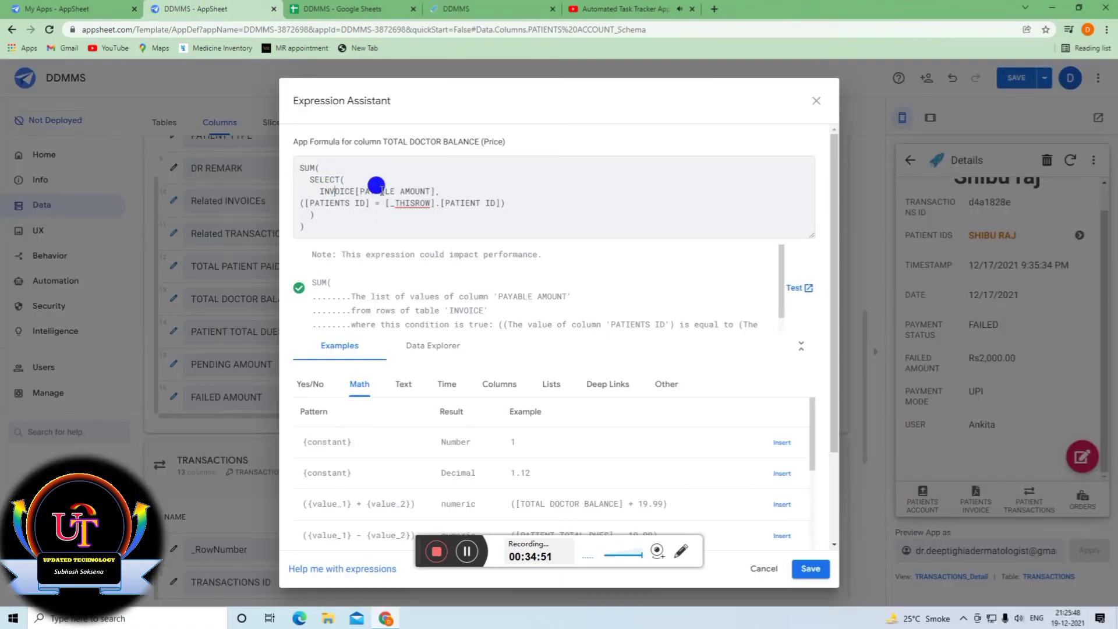
drag(361, 189, 431, 191)
Switch to the DDMMS Google Sheet and locate the PAYABLE AMOUNT column header in the INVOICE sheet.
click(350, 9)
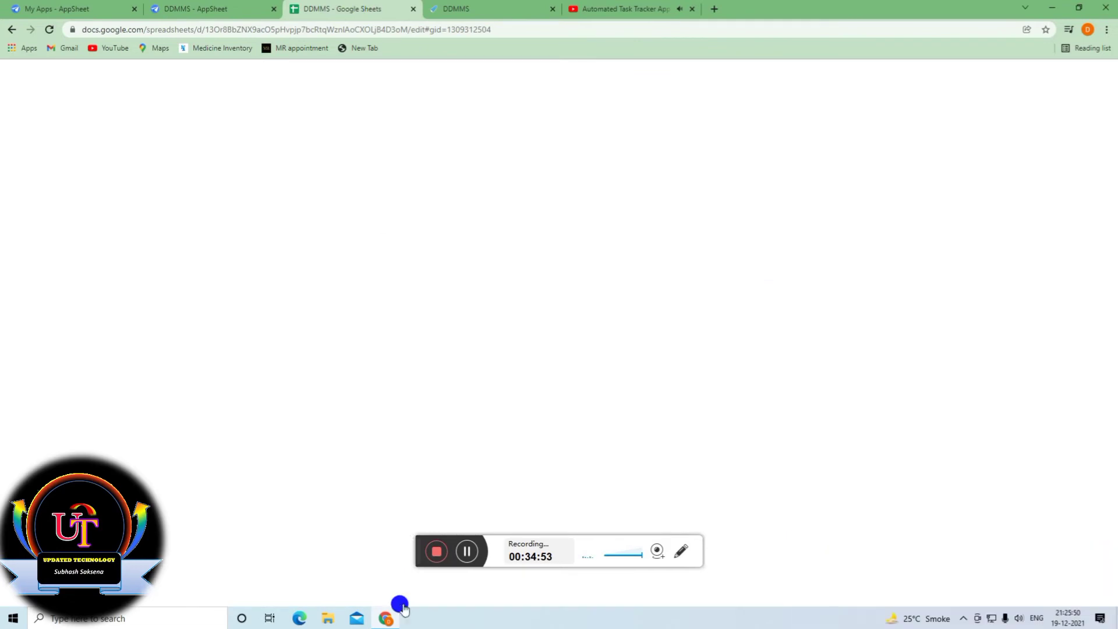
click(205, 595)
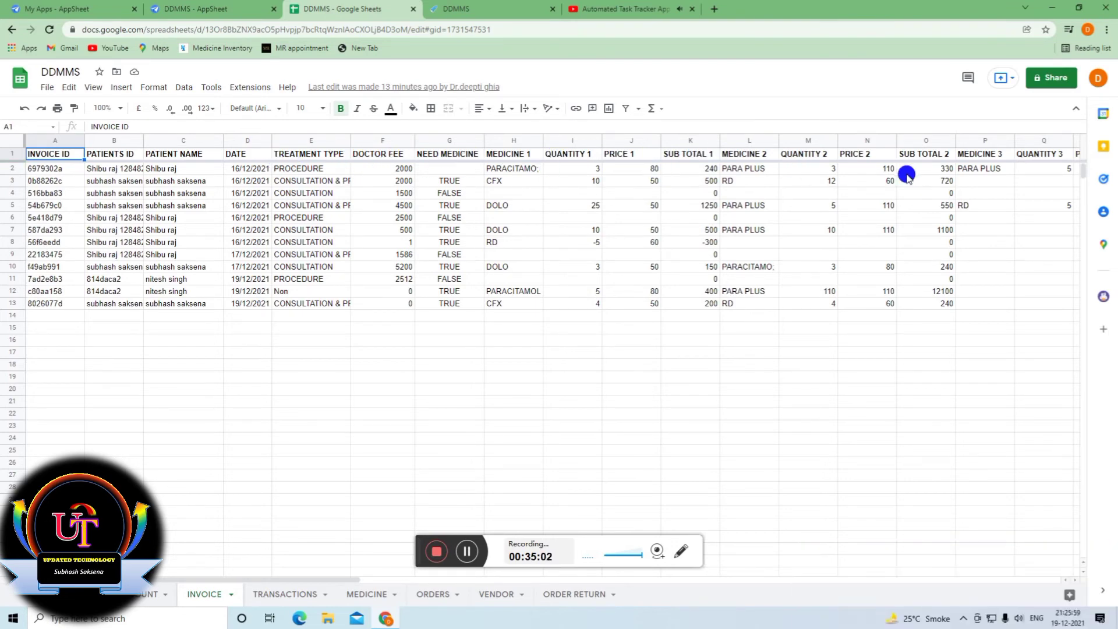
click(831, 368)
key(Right)
key(Right)
key(Right)
key(Right)
key(Right)
key(Right)
key(Right)
key(Right)
key(Right)
key(Right)
key(Right)
key(Right)
key(Right)
key(Right)
key(Right)
key(Right)
key(Right)
key(Right)
key(Right)
key(Right)
key(Right)
key(Right)
key(Right)
key(Right)
key(Right)
key(Right)
key(Right)
key(Right)
key(Right)
key(Right)
key(Right)
key(Right)
key(Right)
key(Right)
key(Right)
key(Right)
key(Right)
key(Right)
key(Right)
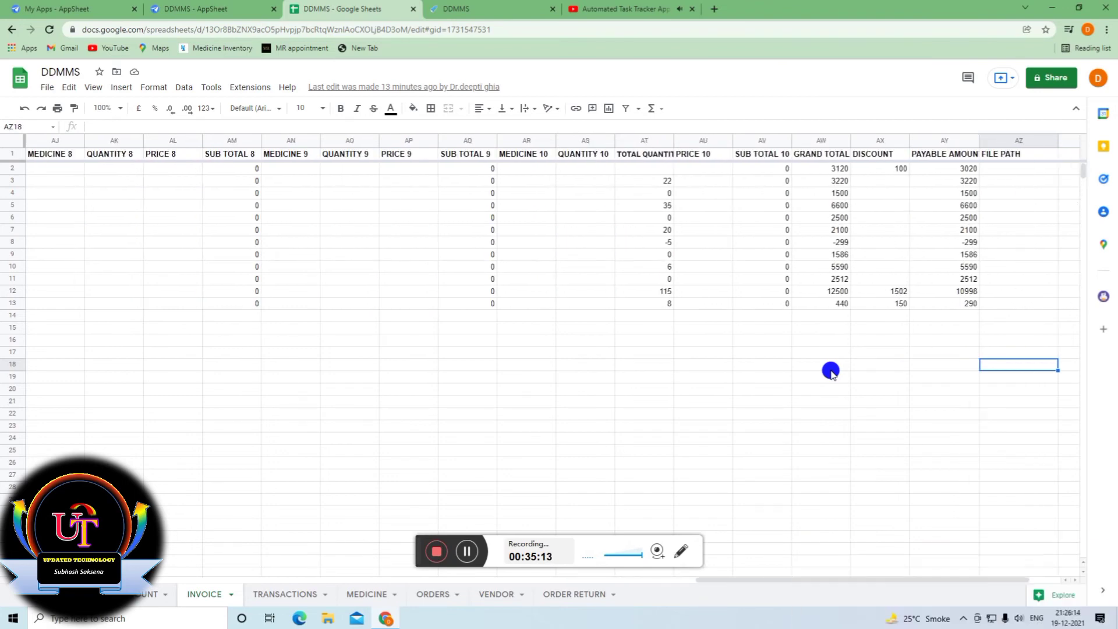
click(945, 154)
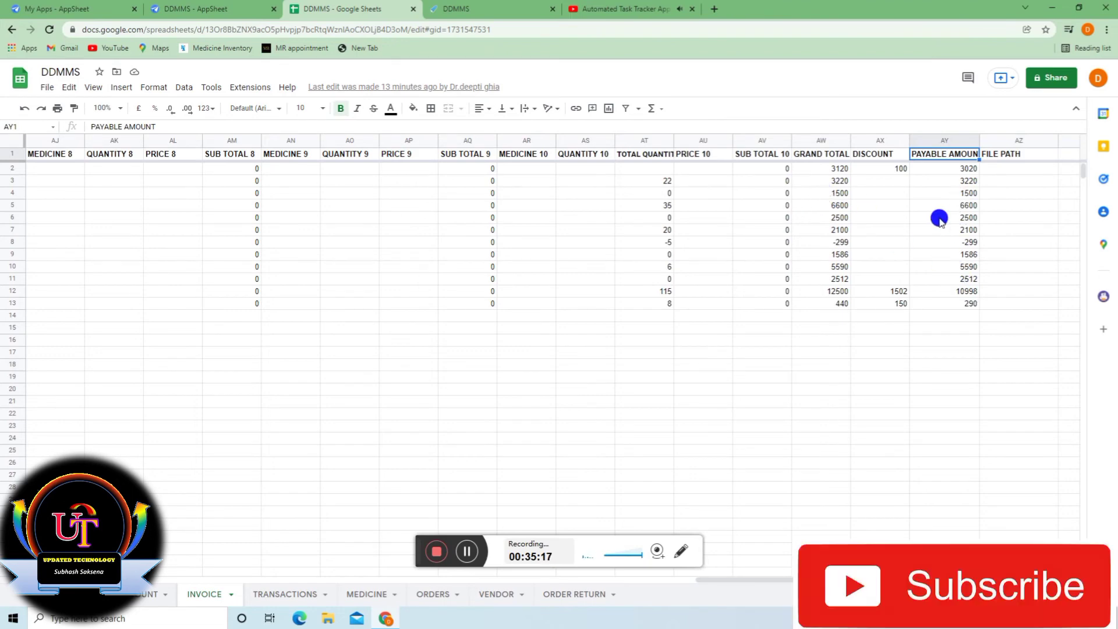
Check the PATIENTS INVOICE list in the DDMMS app, and examine the formula's [PATIENTS ID] = [_THISROW].[PATIENT ID] condition in AppSheet.
click(470, 9)
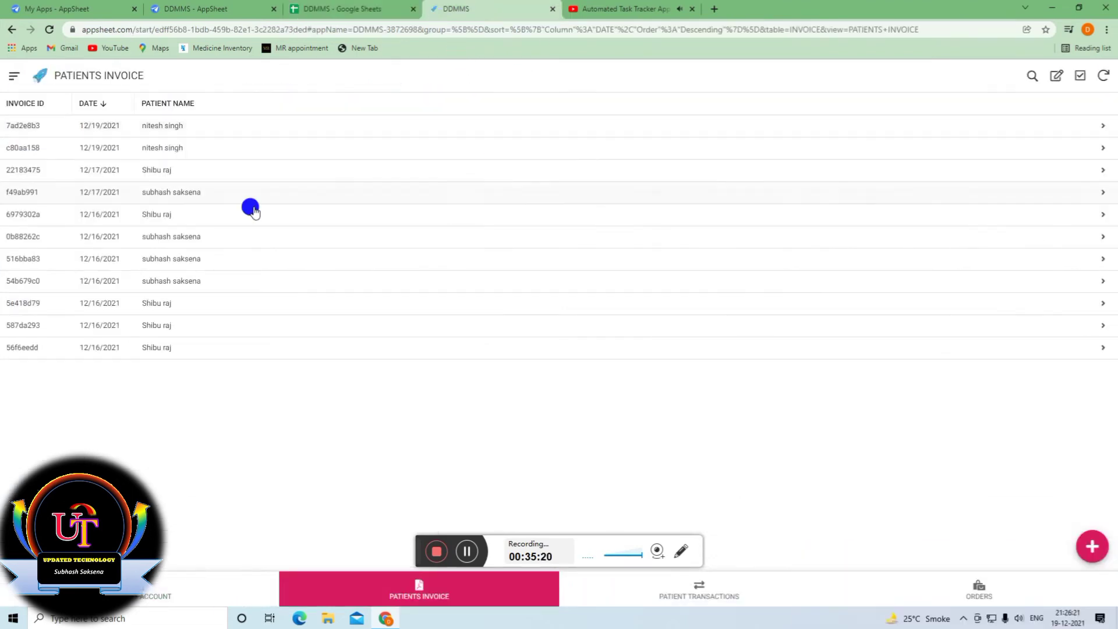
click(211, 11)
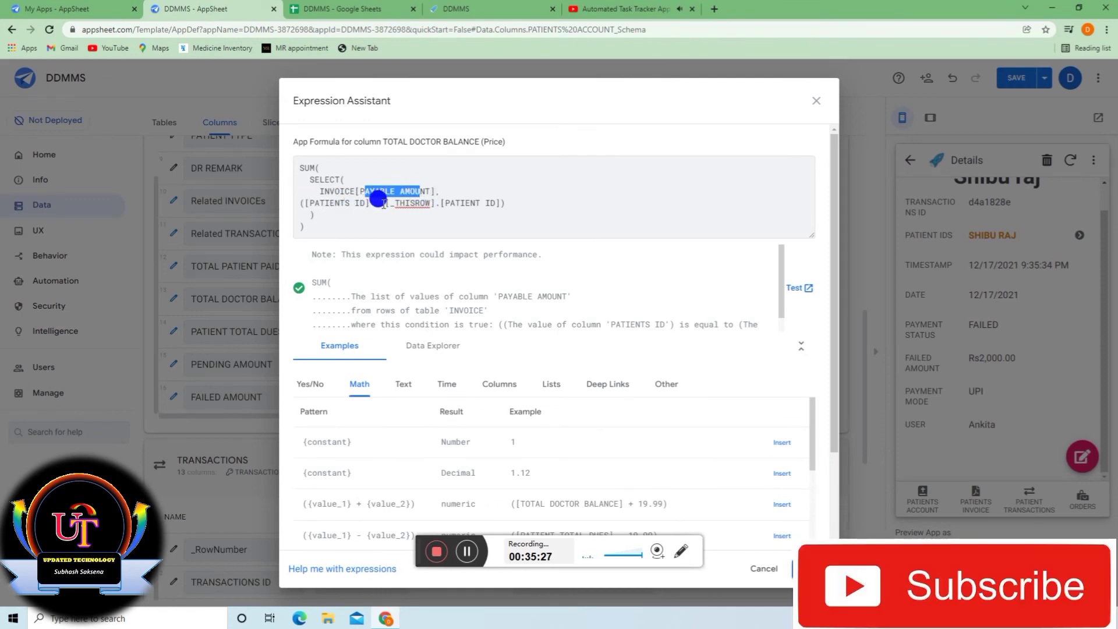
drag(446, 202, 481, 203)
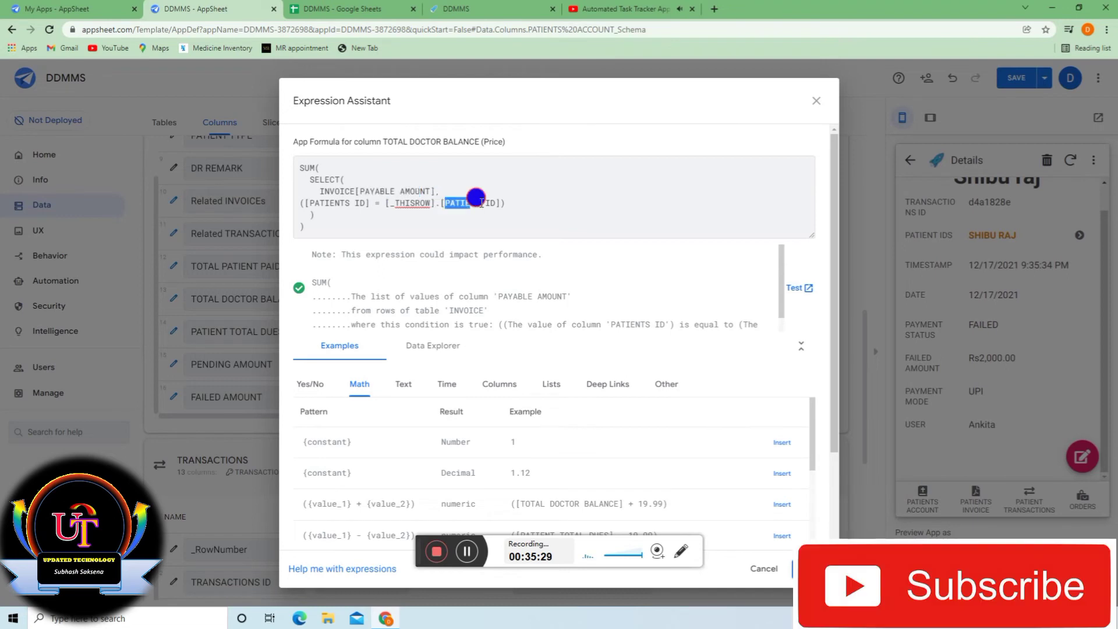
click(467, 216)
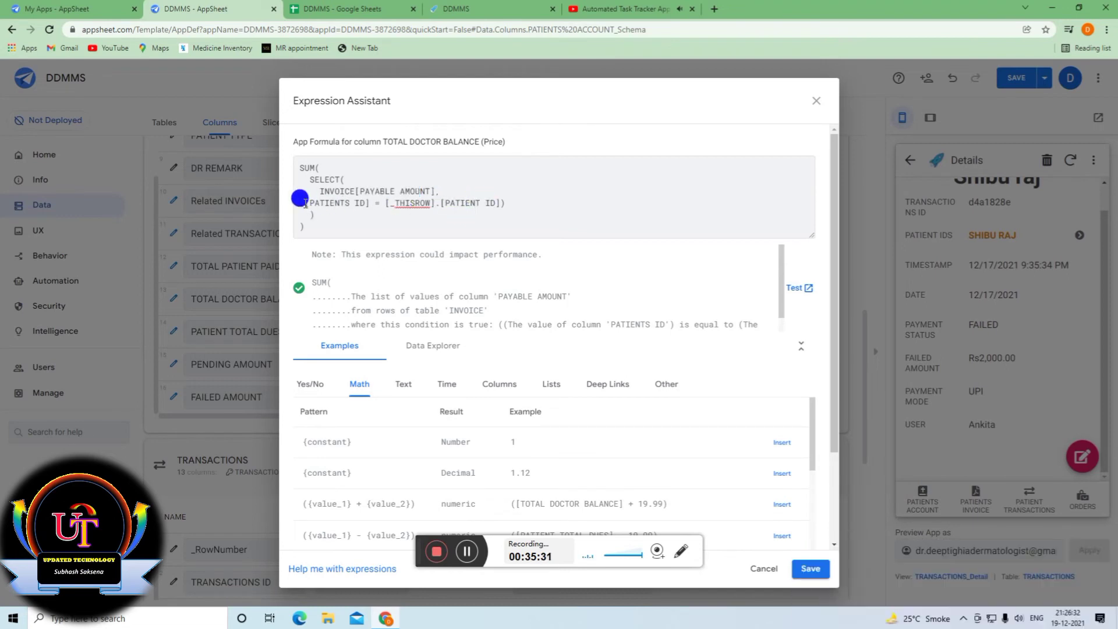
drag(306, 201, 365, 202)
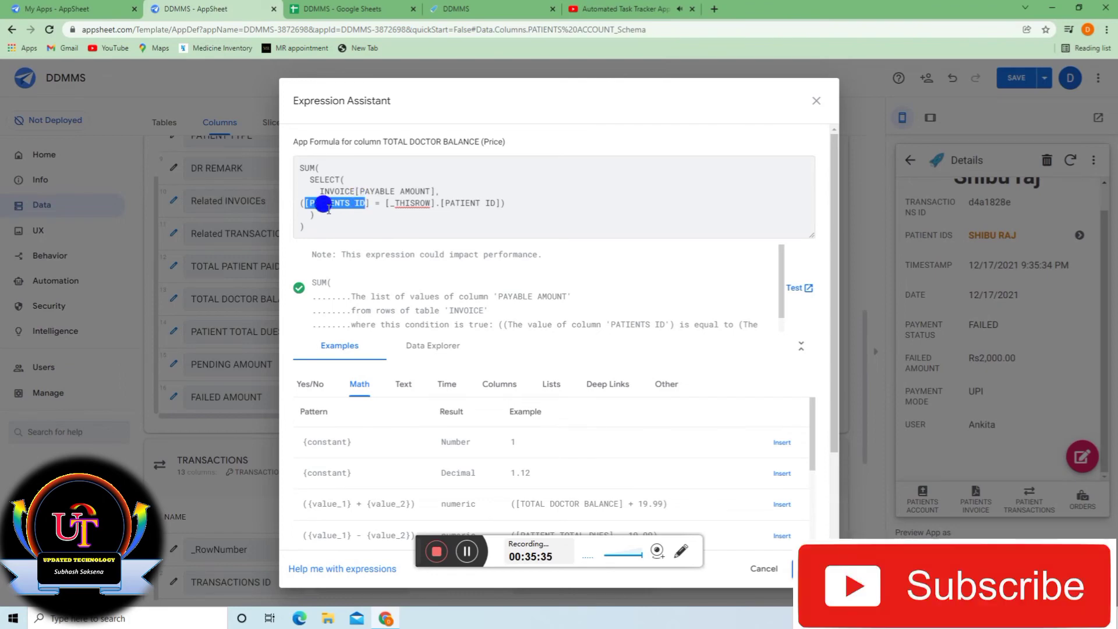
mouse_move(449, 202)
mouse_down()
mouse_move(479, 198)
mouse_move(444, 200)
mouse_up()
drag(305, 201, 348, 199)
click(349, 200)
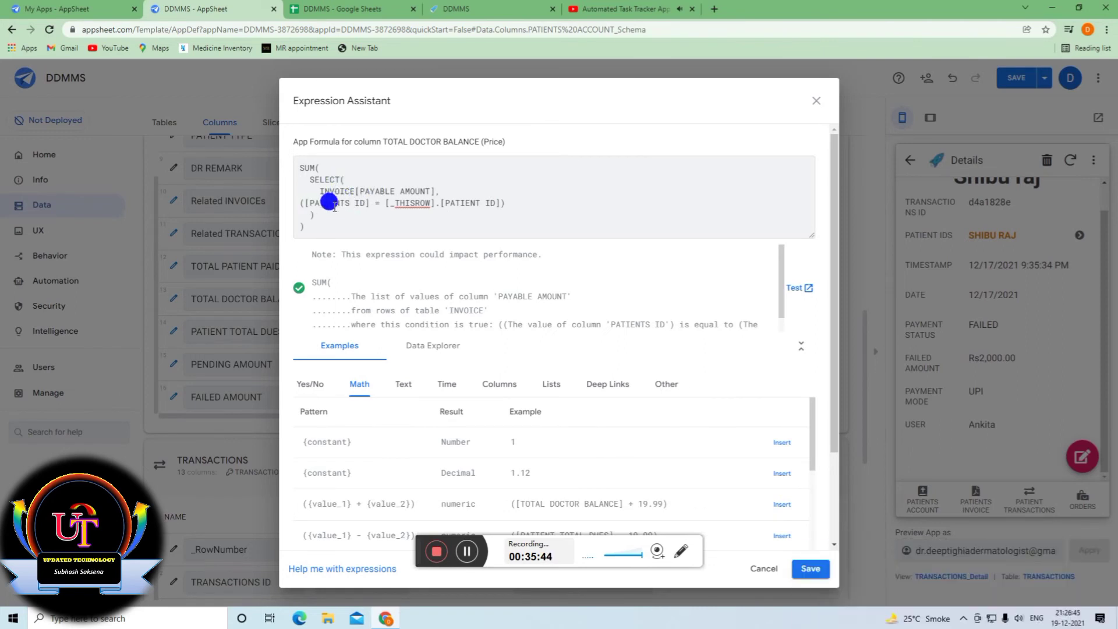
Switch to Google Sheets and return to the INVOICE sheet's first columns to examine PATIENTS ID.
click(344, 10)
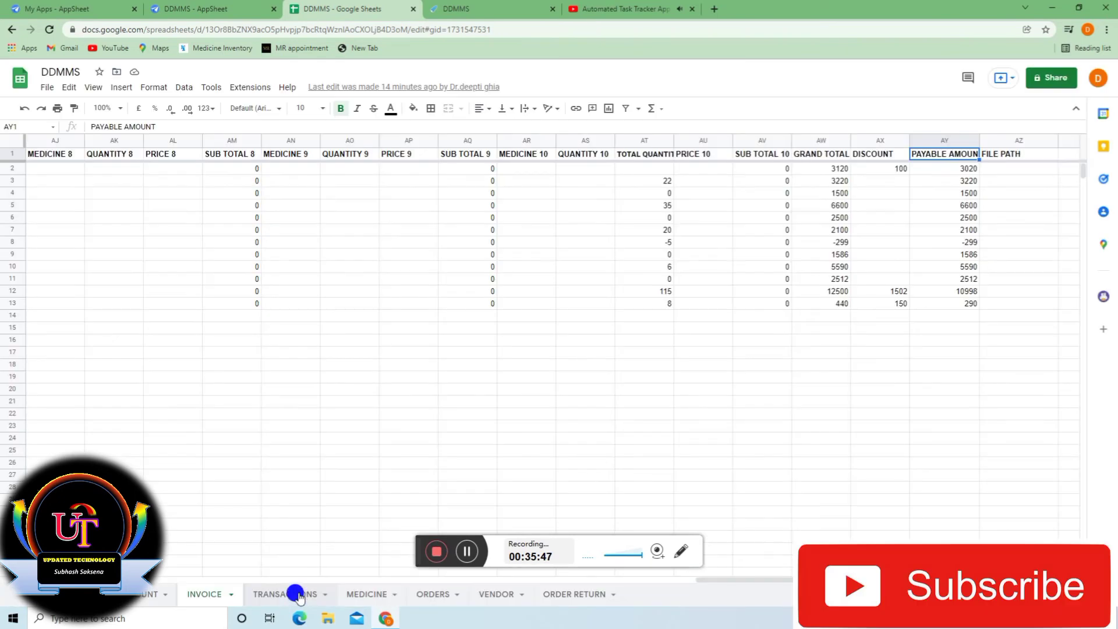
click(107, 254)
key(Left)
key(Left)
key(Left)
key(Left)
key(Left)
key(Left)
key(Left)
key(Left)
key(Left)
key(Left)
key(Left)
key(Left)
key(Left)
key(Left)
key(Left)
key(Left)
key(Left)
key(Left)
key(Left)
key(Left)
key(Left)
key(Left)
key(Left)
key(Left)
key(Left)
key(Left)
key(Left)
key(Left)
key(Left)
key(Left)
key(Left)
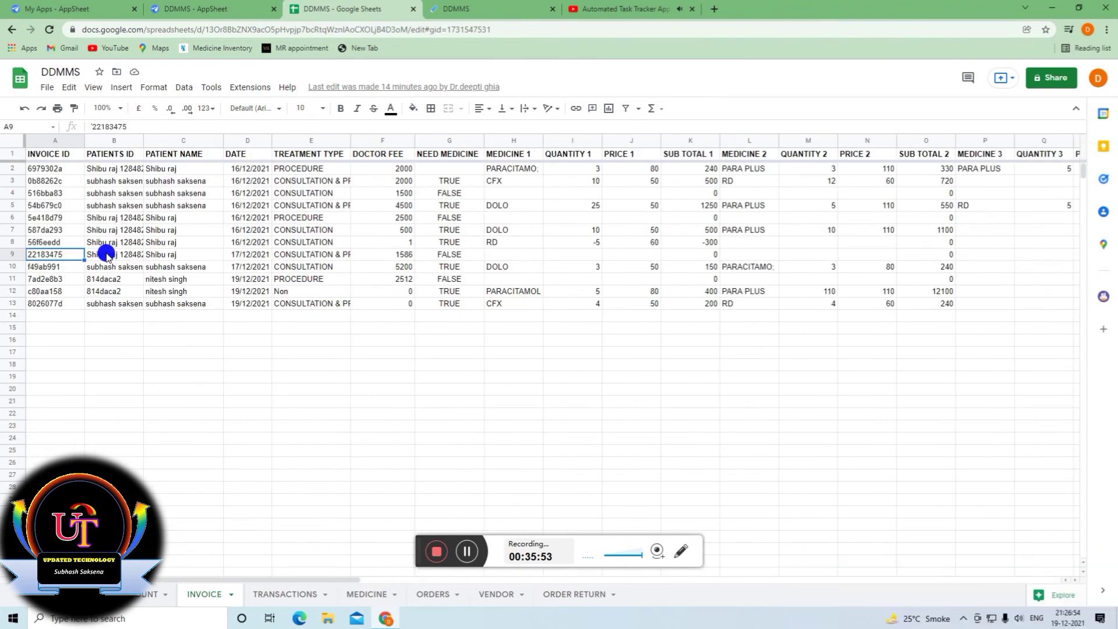
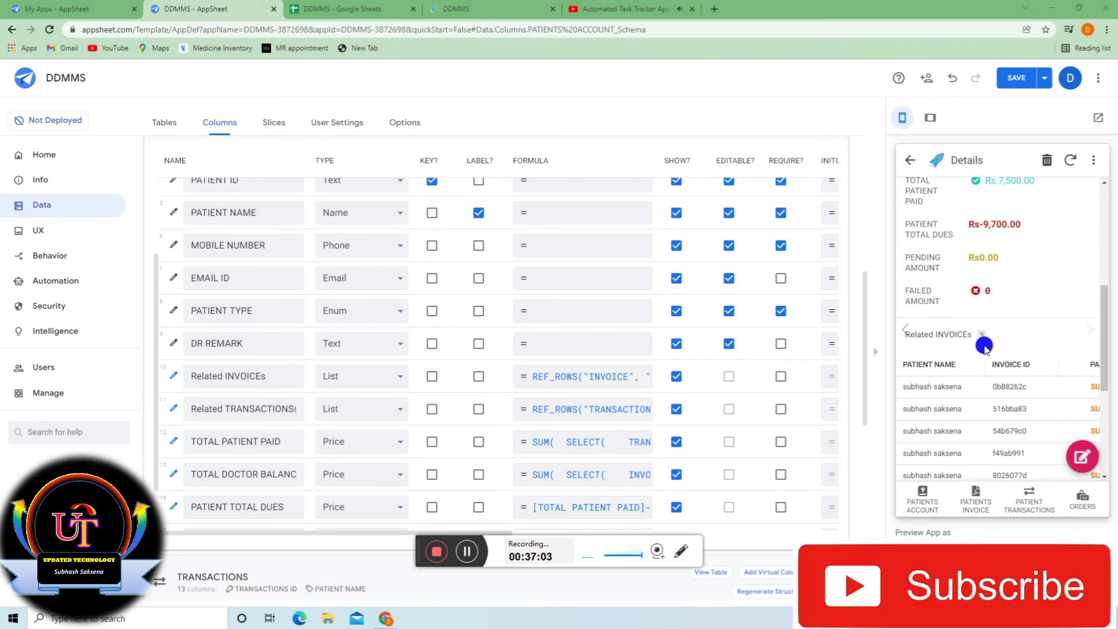
Examine the previewed patient's balance, paid and dues amounts together with the related invoices and transactions.
scroll(984, 343, up, 3)
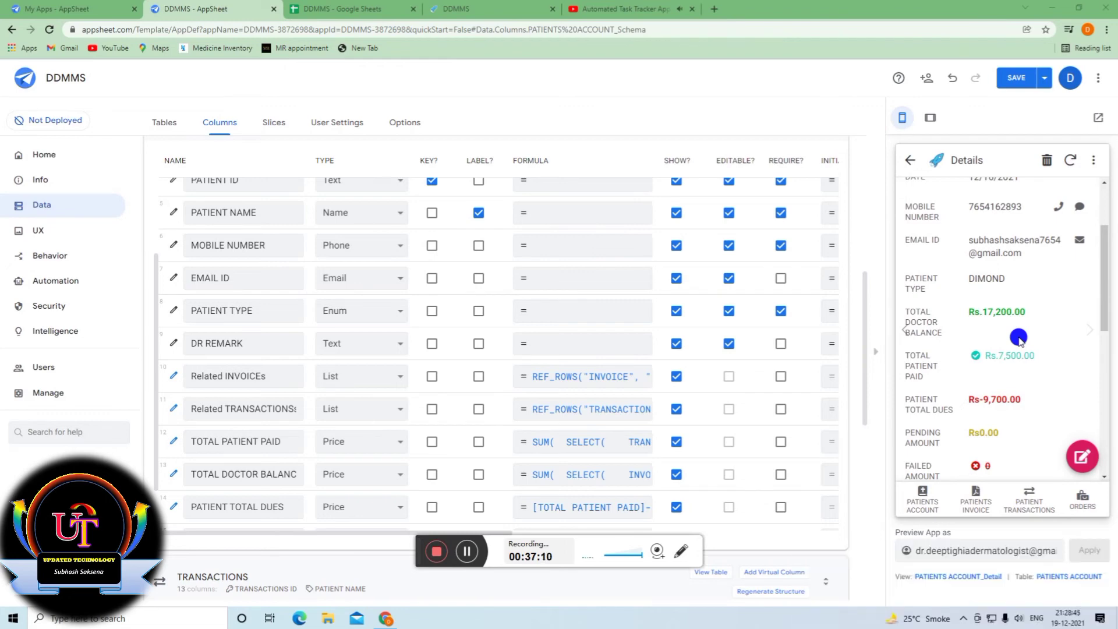
scroll(1018, 340, down, 1)
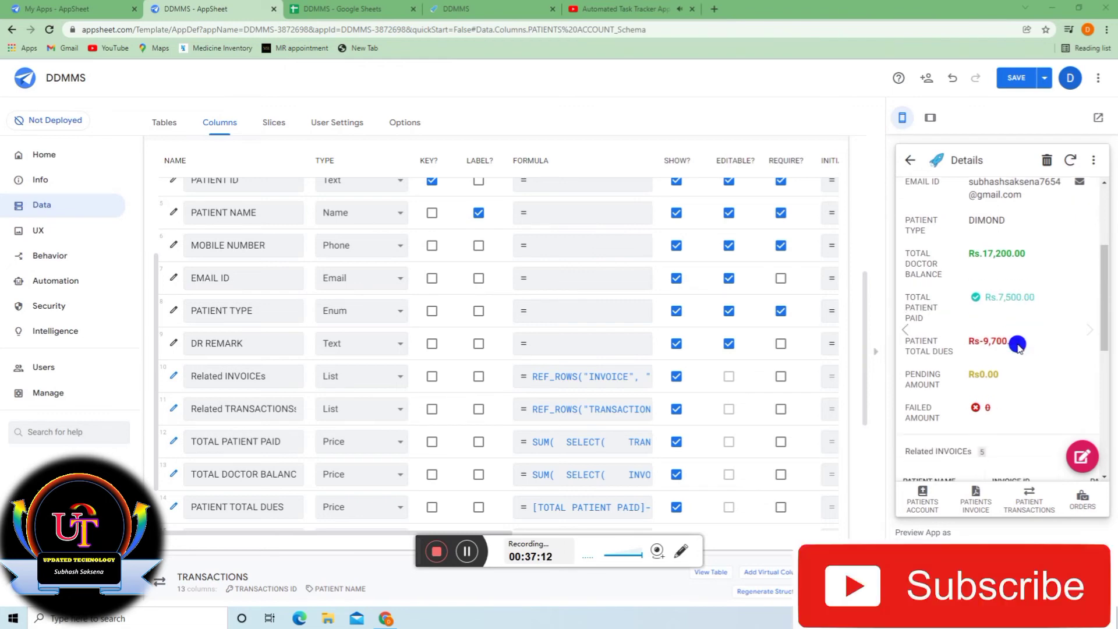
scroll(1019, 344, down, 3)
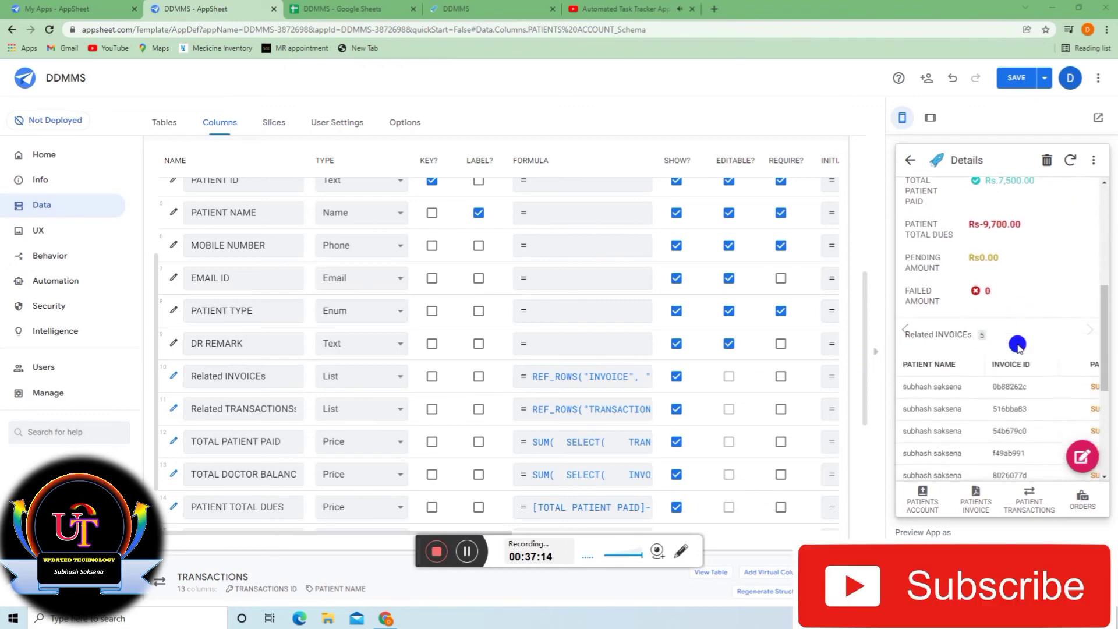
scroll(1018, 344, down, 1)
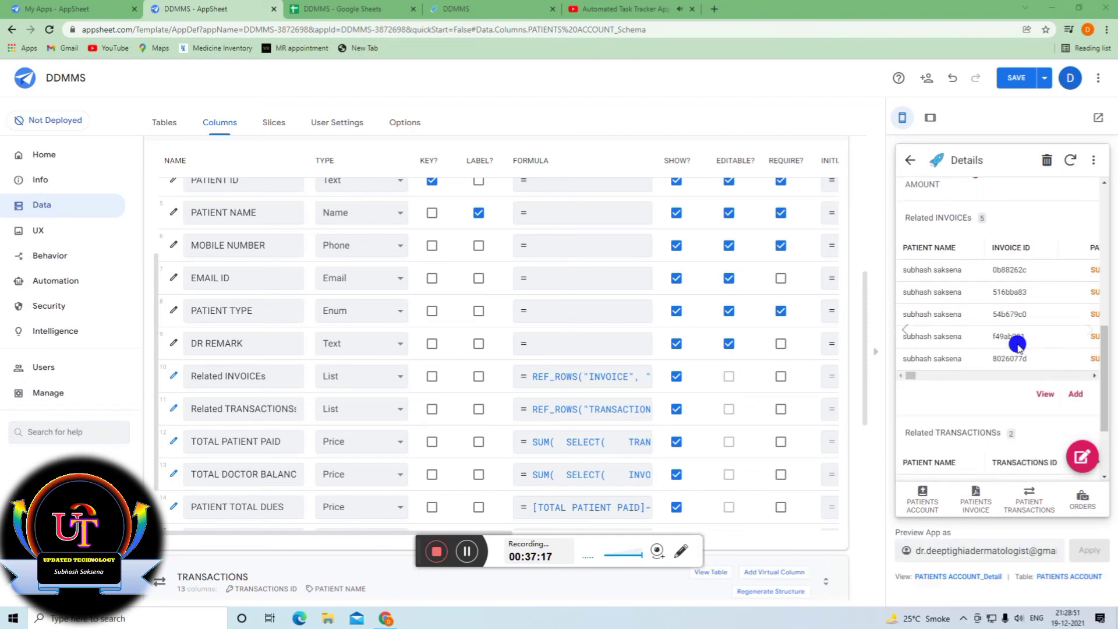
scroll(1017, 353, down, 2)
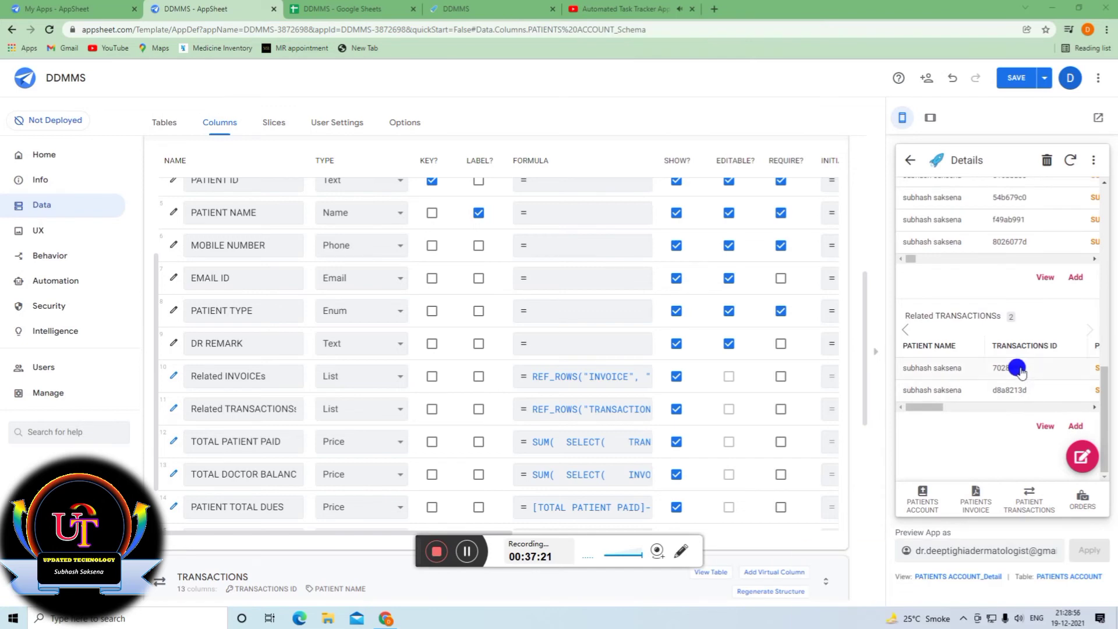
scroll(1017, 368, up, 3)
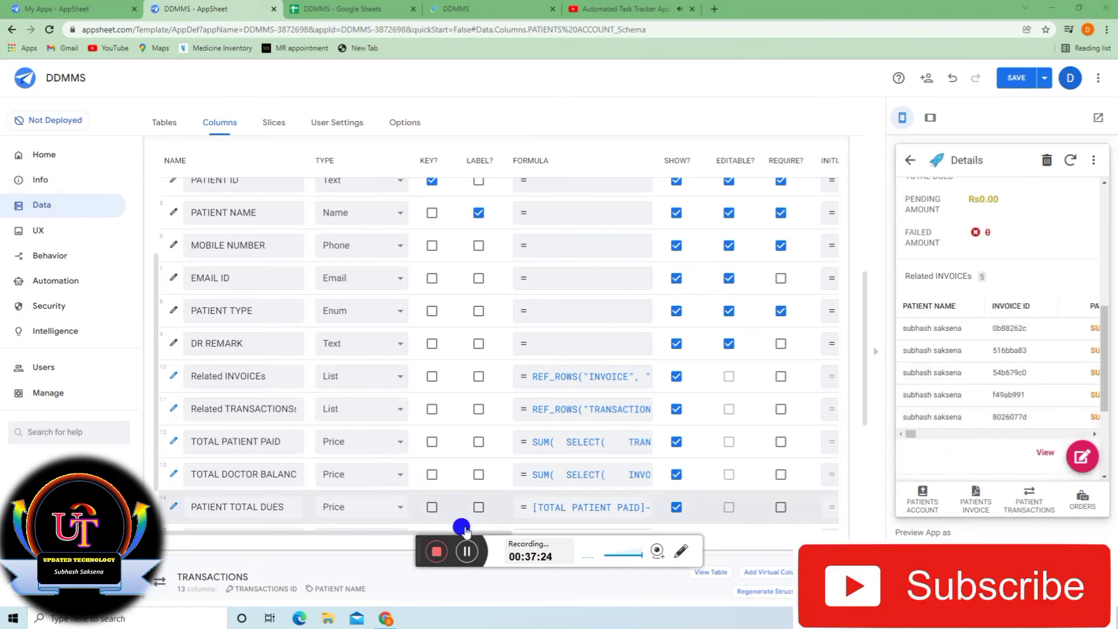
scroll(1039, 364, up, 2)
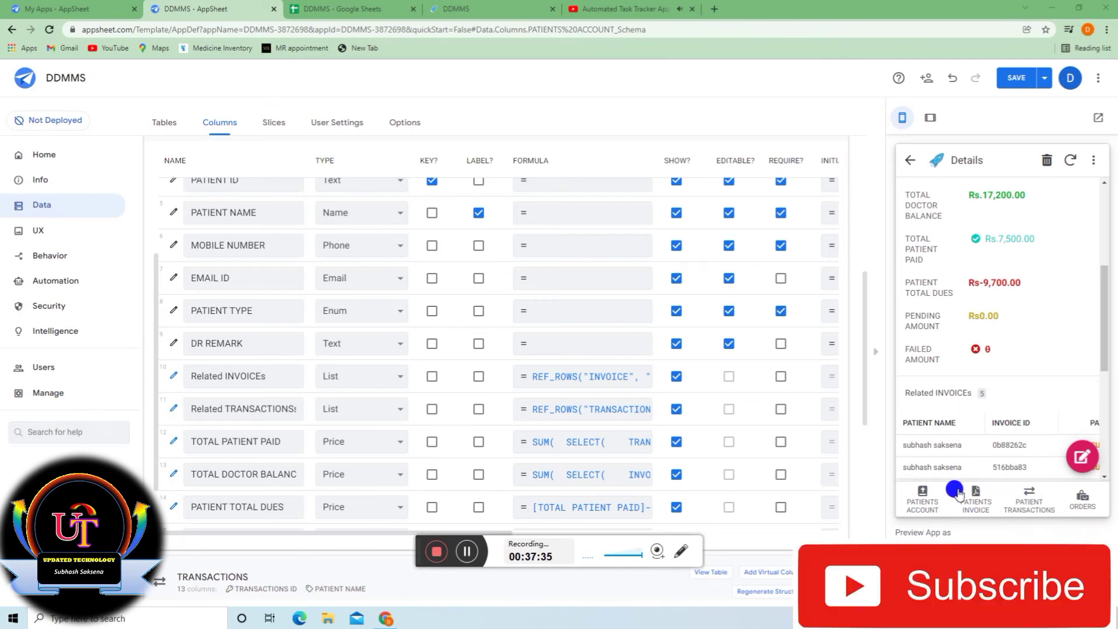
Show ORDERS in the app preview and expand the ORDERS view's settings in the UX section.
click(1083, 499)
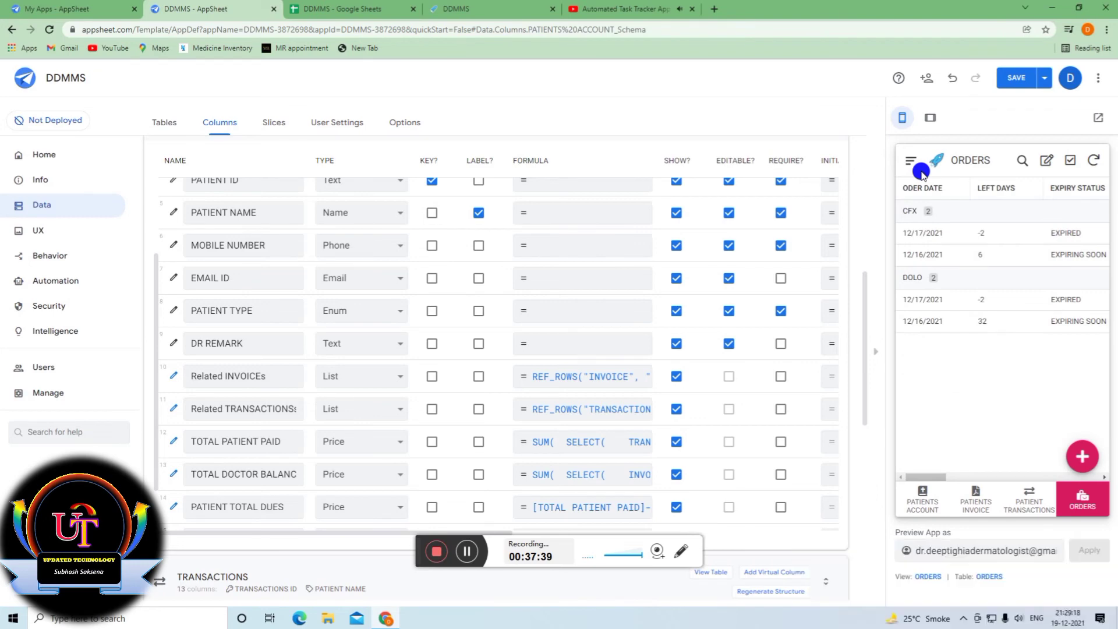
click(467, 552)
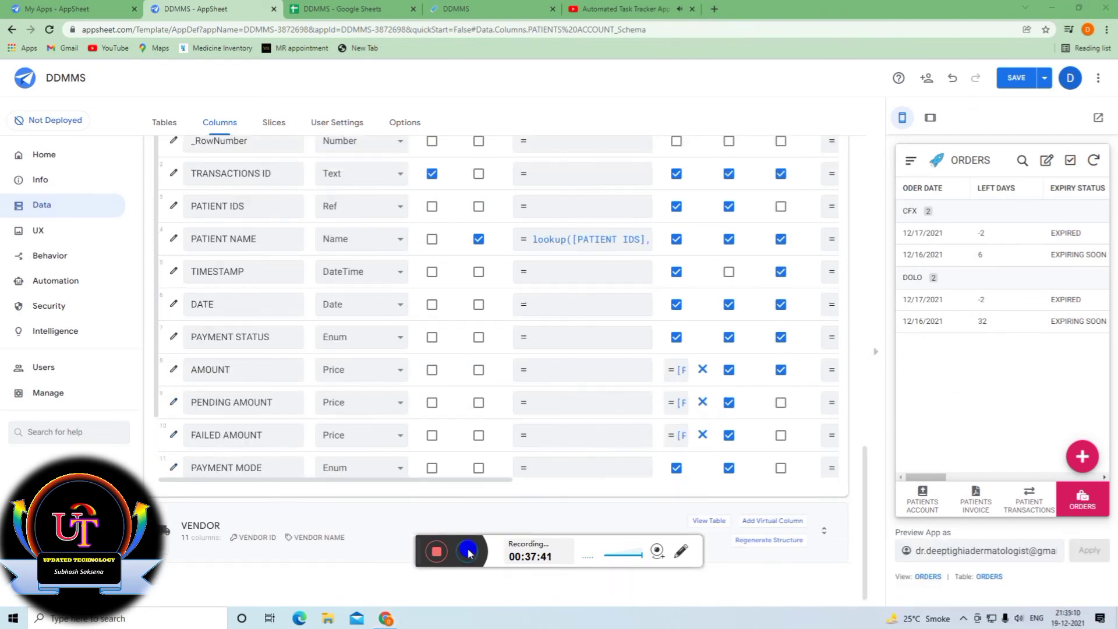
click(57, 238)
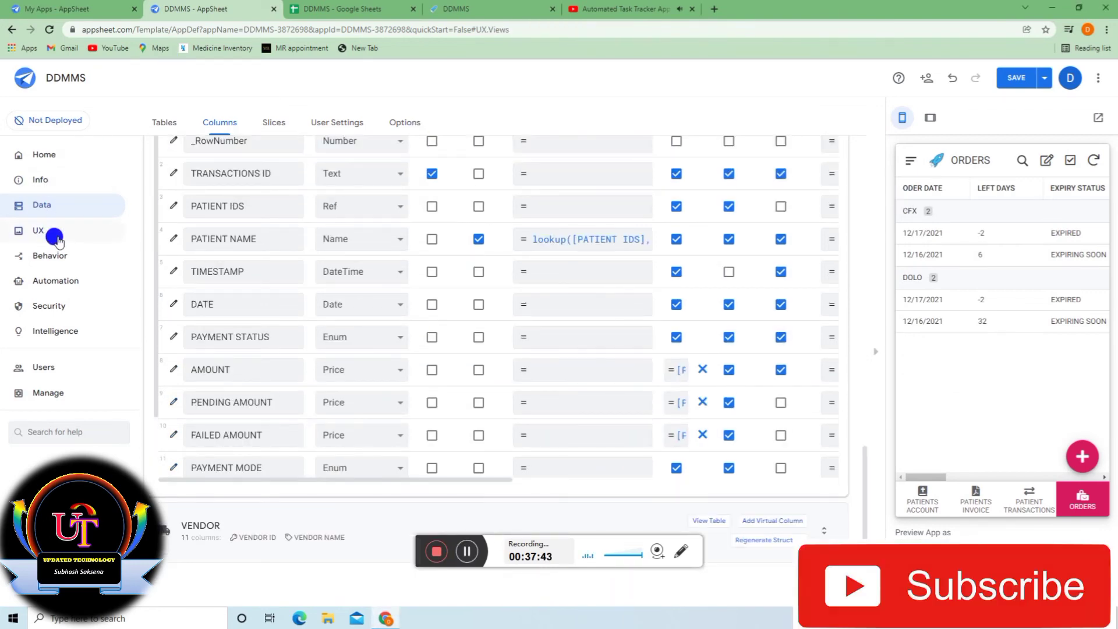
scroll(463, 346, down, 2)
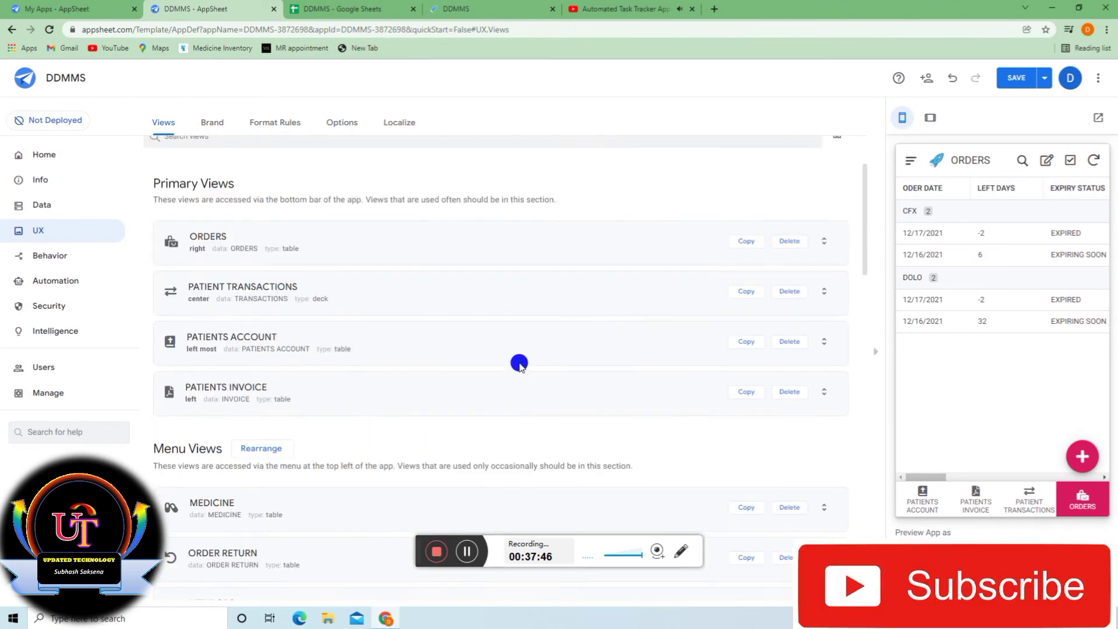
scroll(220, 224, up, 2)
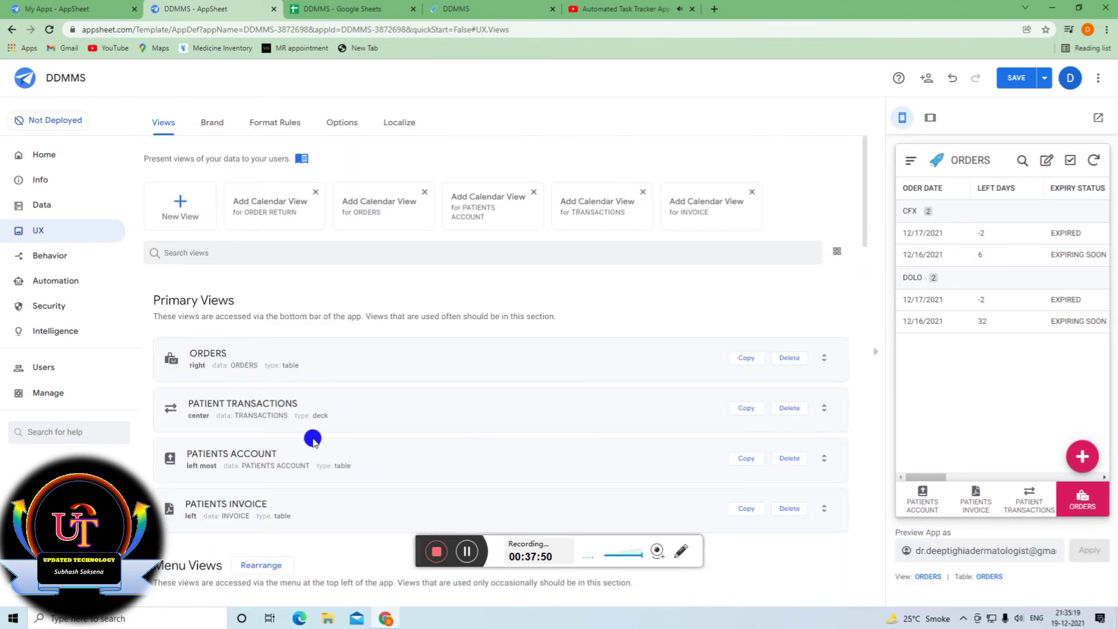
click(429, 348)
scroll(202, 283, up, 4)
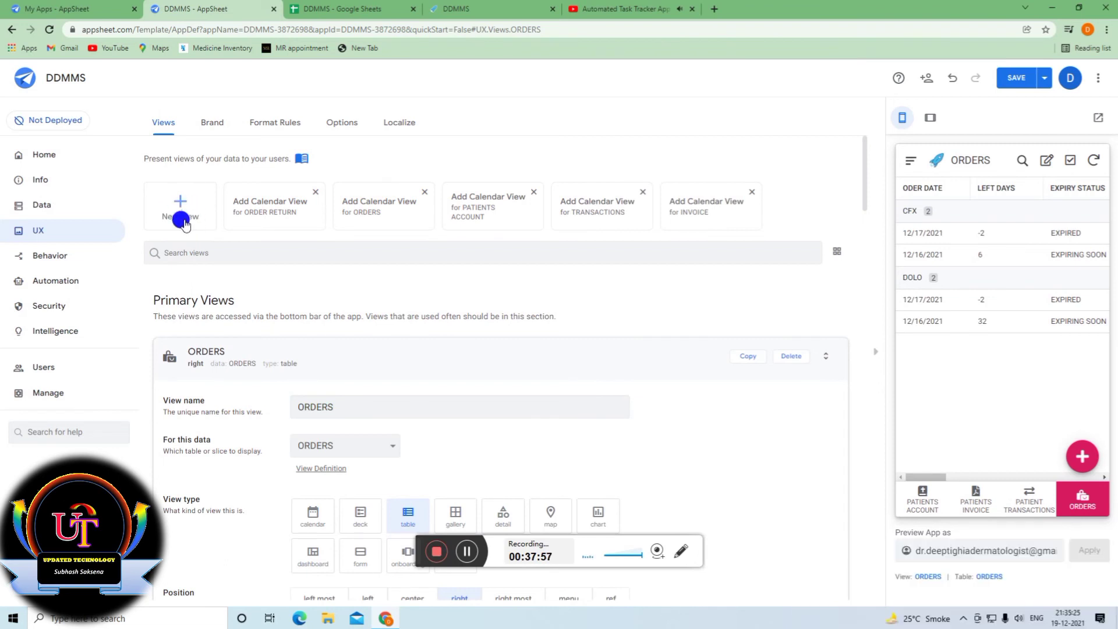
Add a new view and examine the tables available as its data source, keeping ORDER RETURN.
click(182, 201)
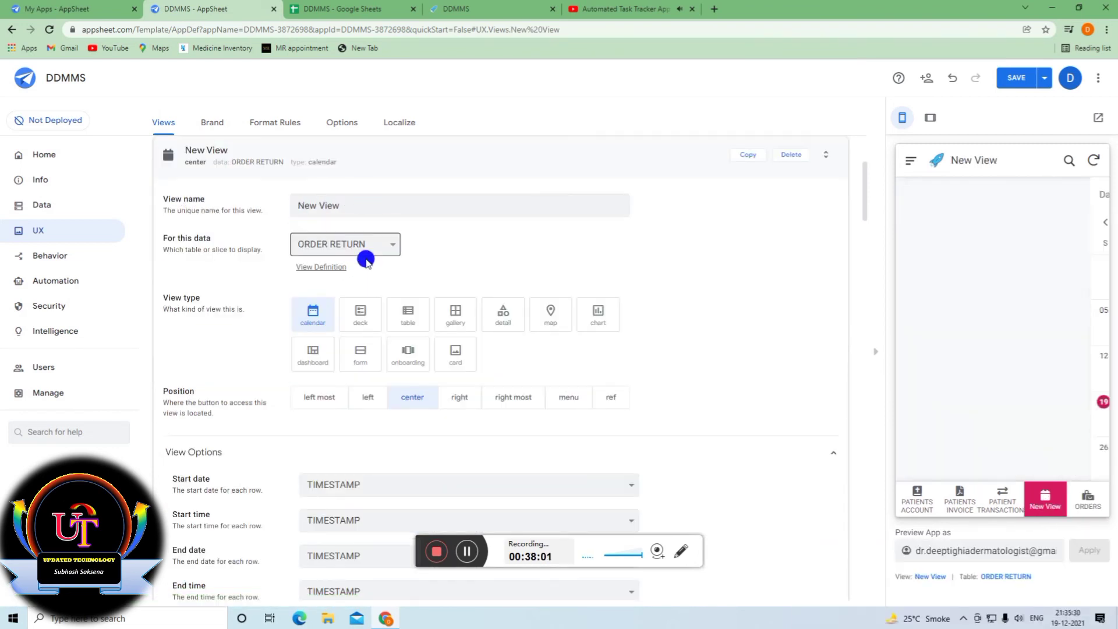
scroll(361, 256, down, 1)
click(392, 190)
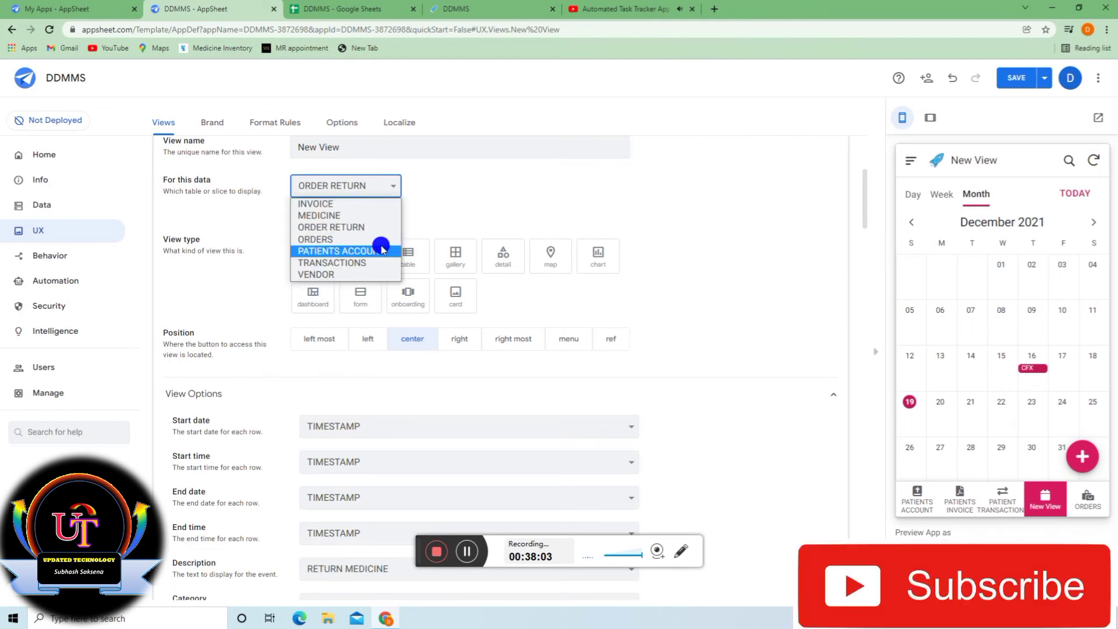
click(390, 189)
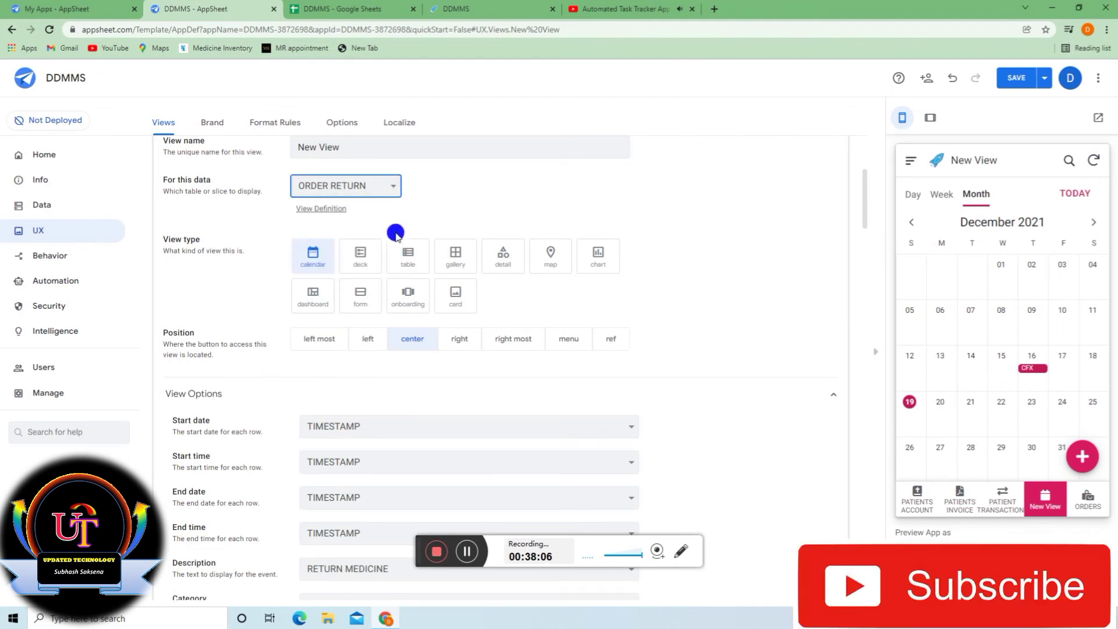
scroll(395, 239, up, 2)
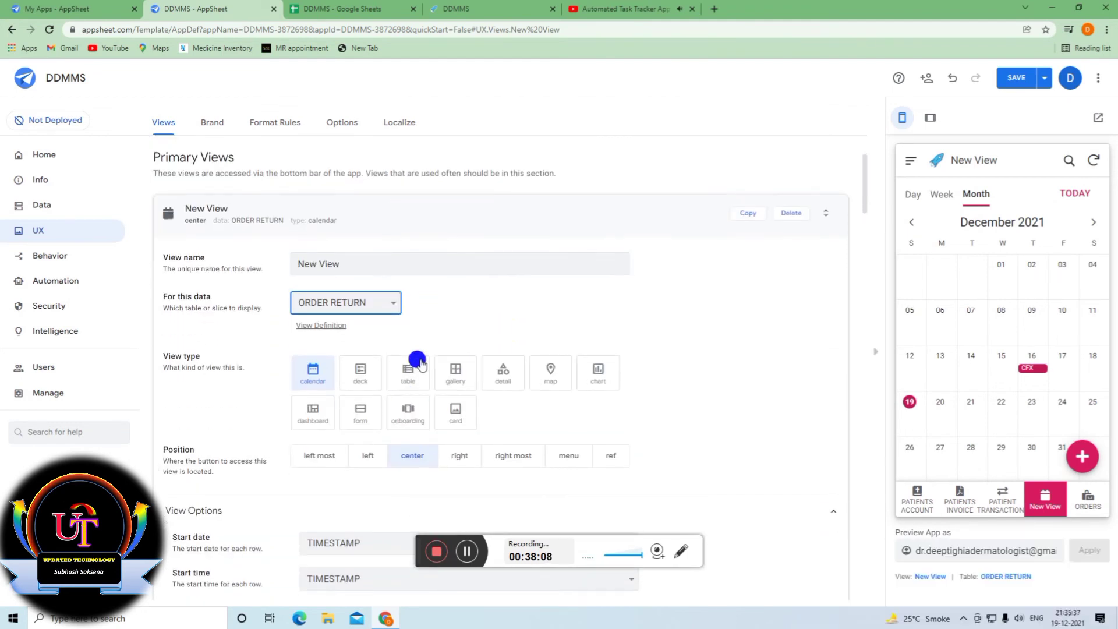
Try the deck, table, detail, map, chart and dashboard view types on the new ORDER RETURN view.
click(352, 376)
click(403, 376)
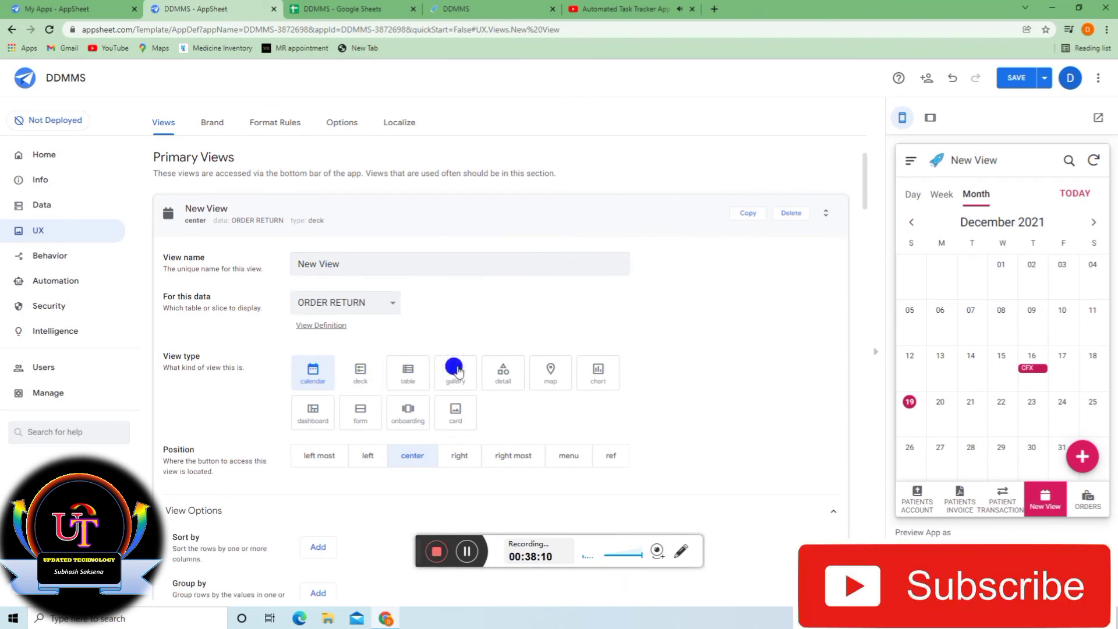
click(504, 372)
click(543, 374)
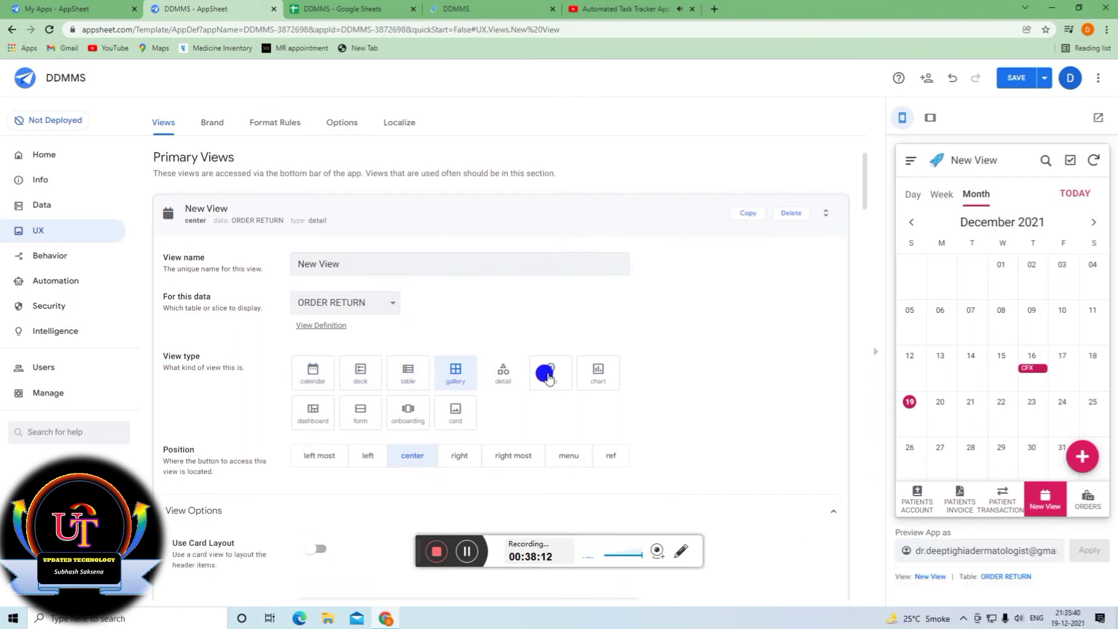
click(589, 372)
click(324, 414)
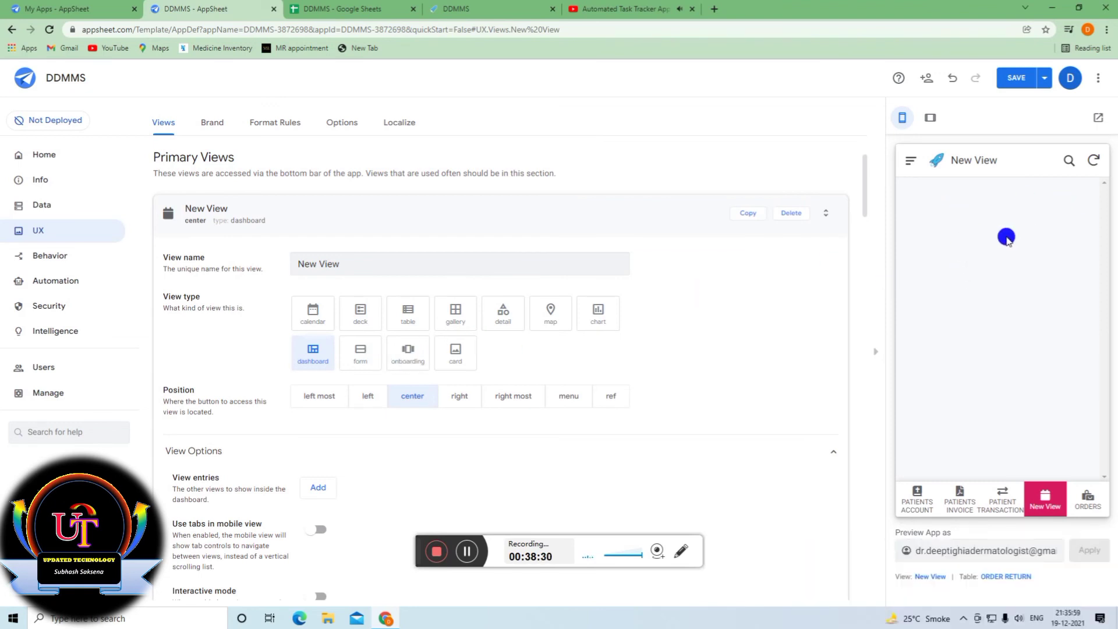
Preview the new view as a deck and delete it from the primary views.
click(356, 314)
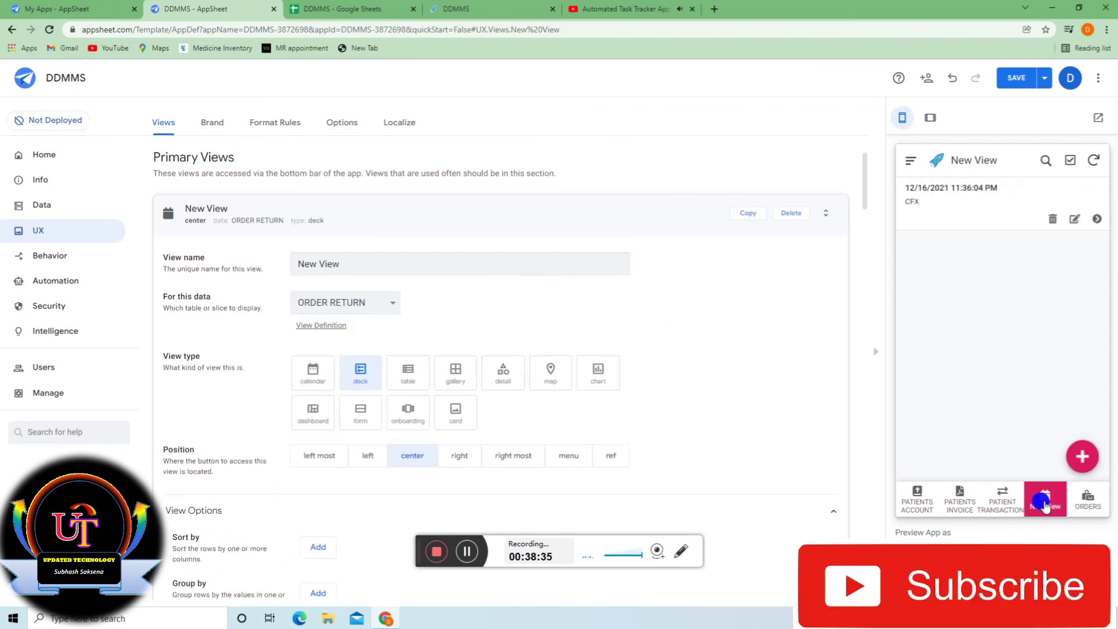
scroll(367, 324, up, 2)
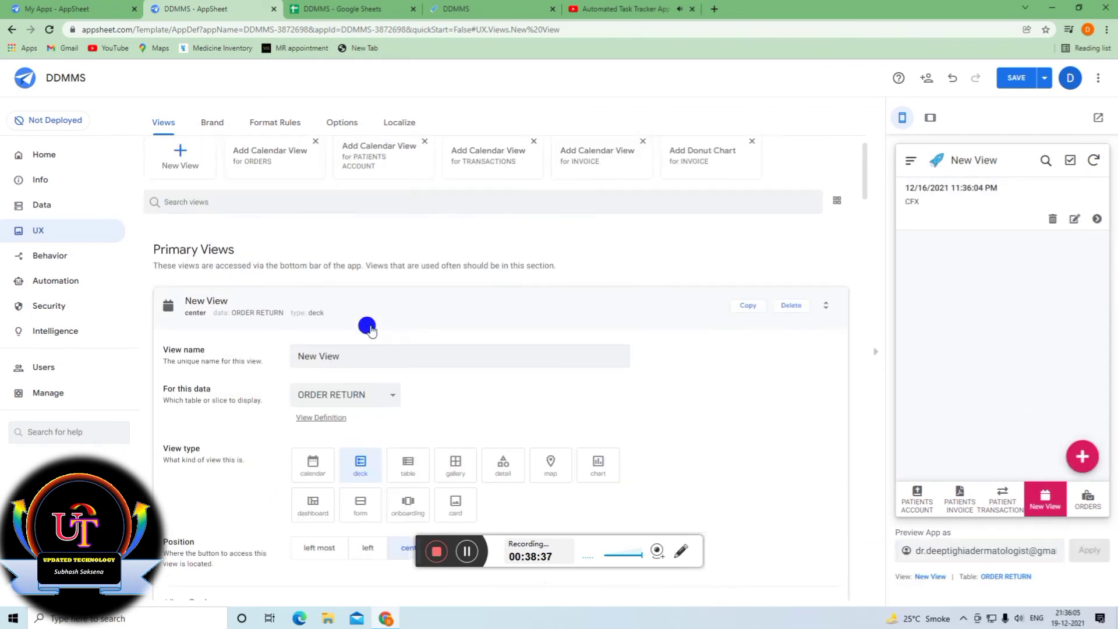
click(799, 284)
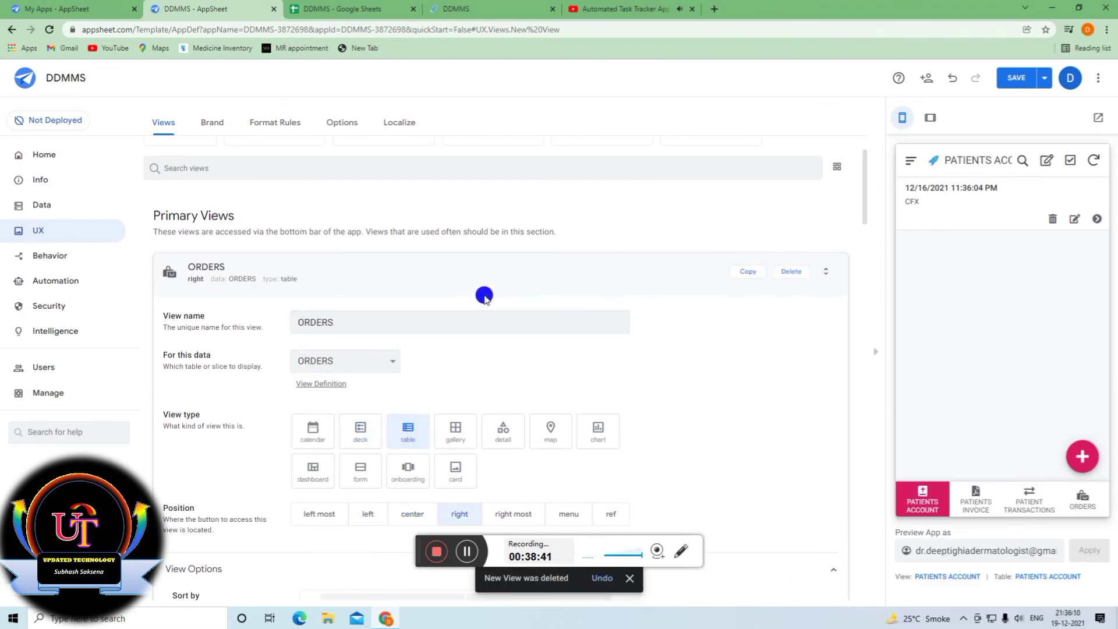
Examine the ORDERS view's data source, view type, position, sorting and grouping settings.
scroll(524, 349, down, 2)
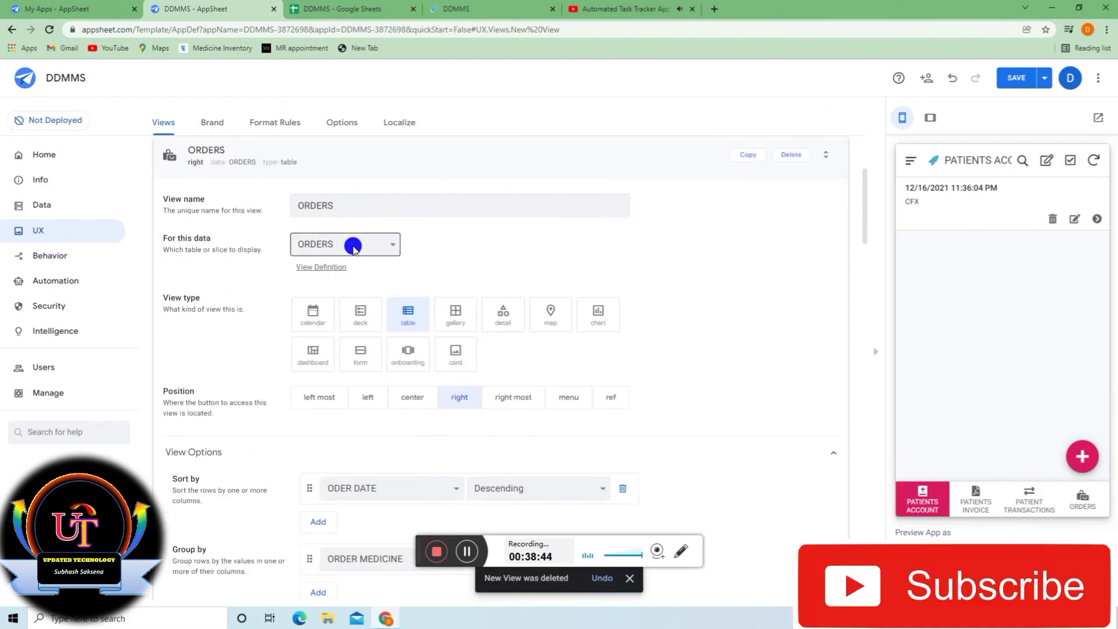
scroll(399, 305, down, 3)
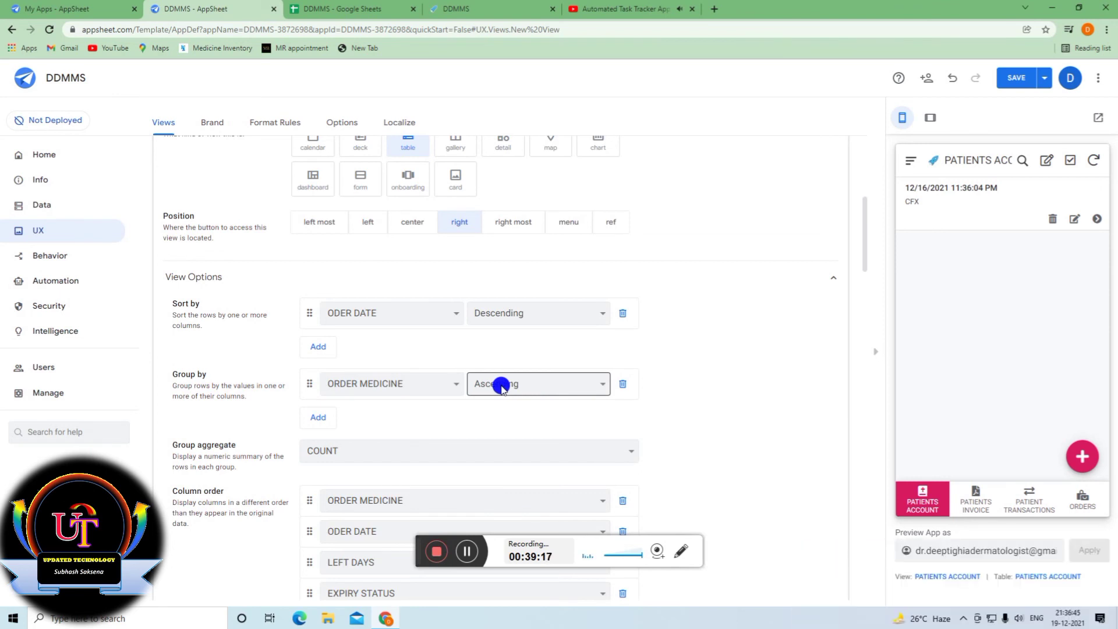
scroll(475, 415, down, 2)
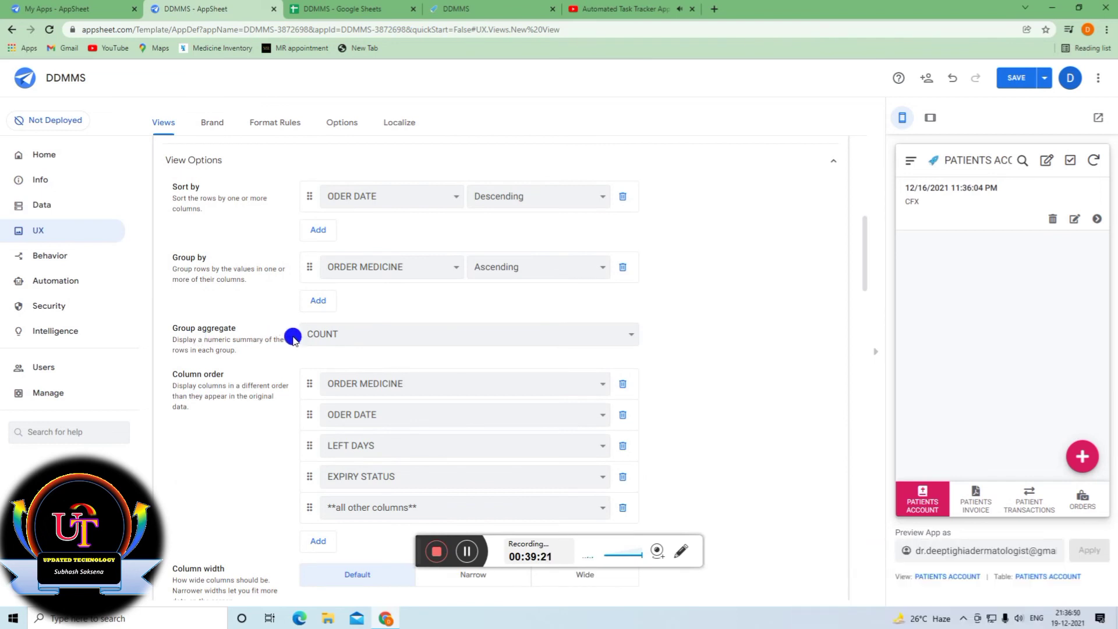
Examine the group aggregate choices for the ORDERS view, keeping COUNT, and look over its column order.
click(399, 333)
click(386, 364)
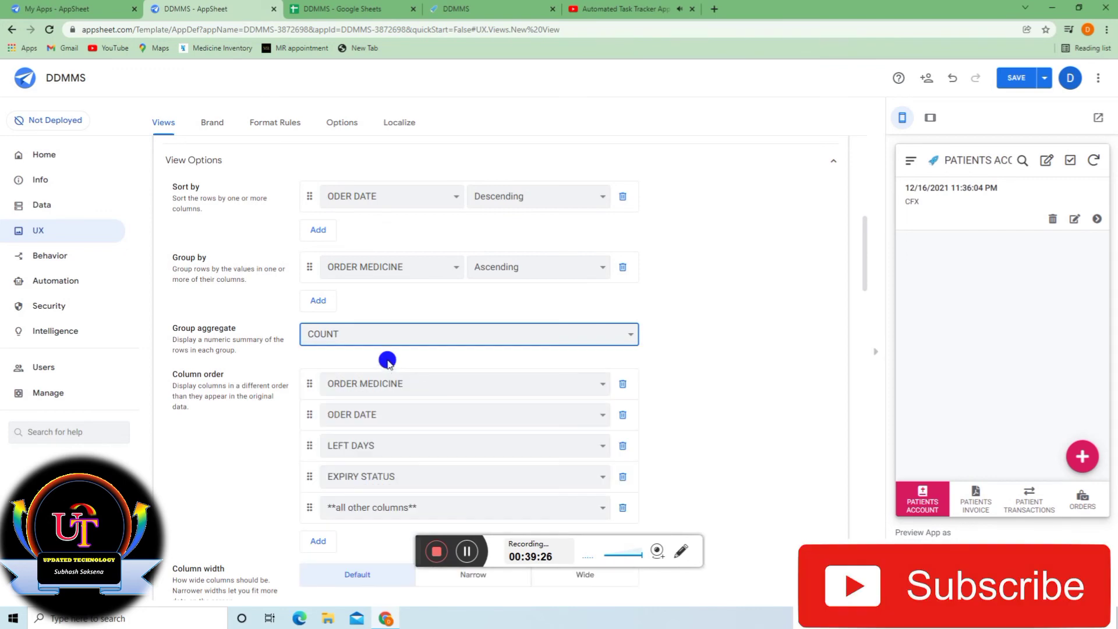
click(404, 332)
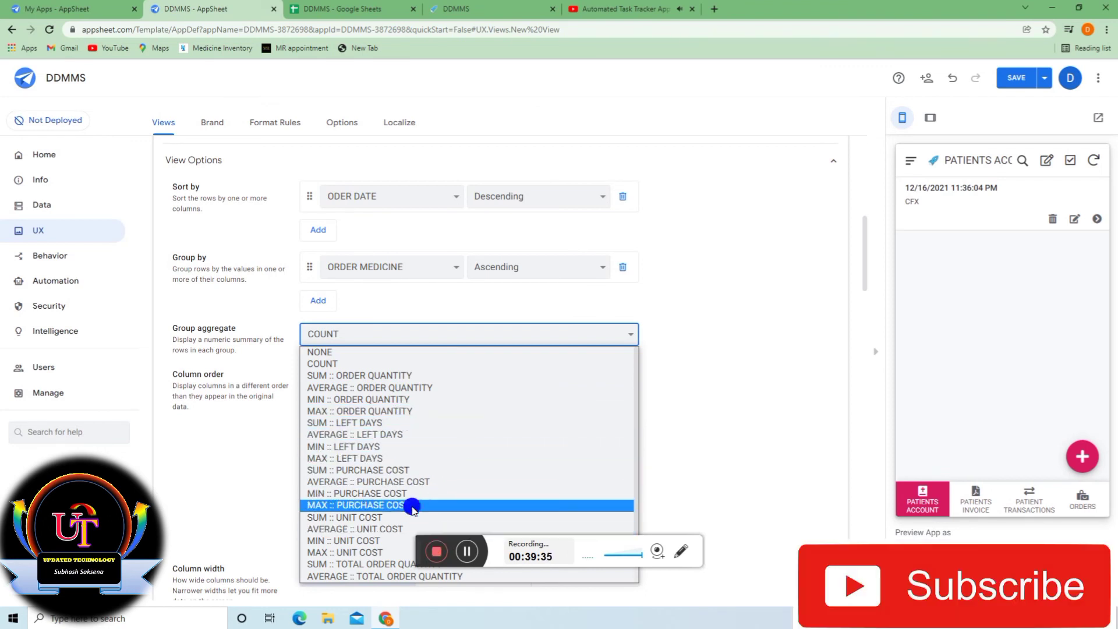
click(725, 421)
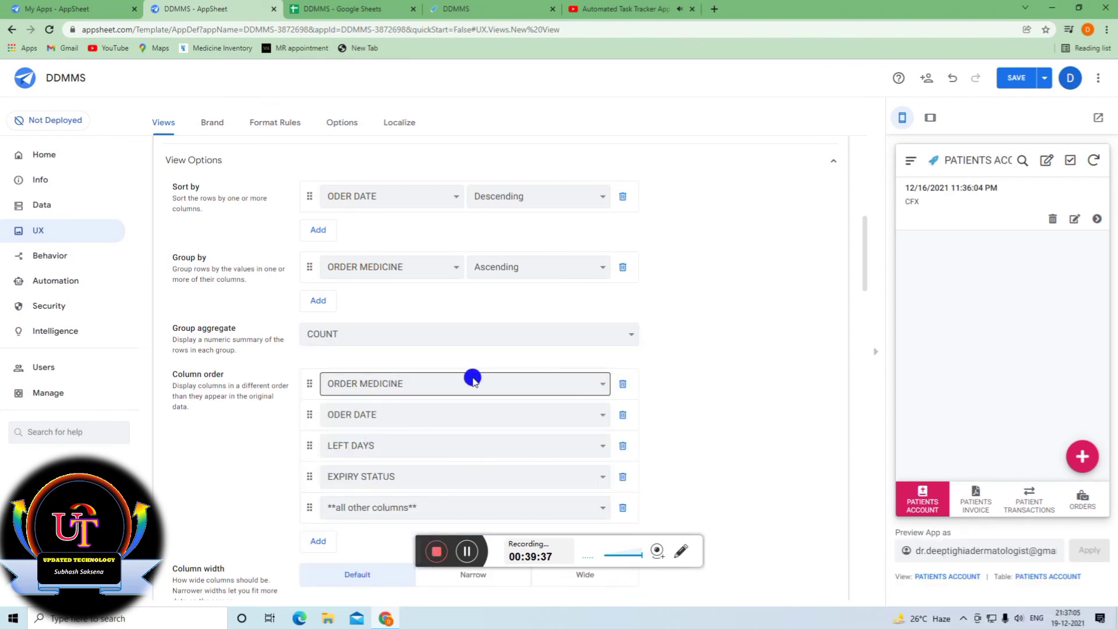
scroll(466, 379, down, 2)
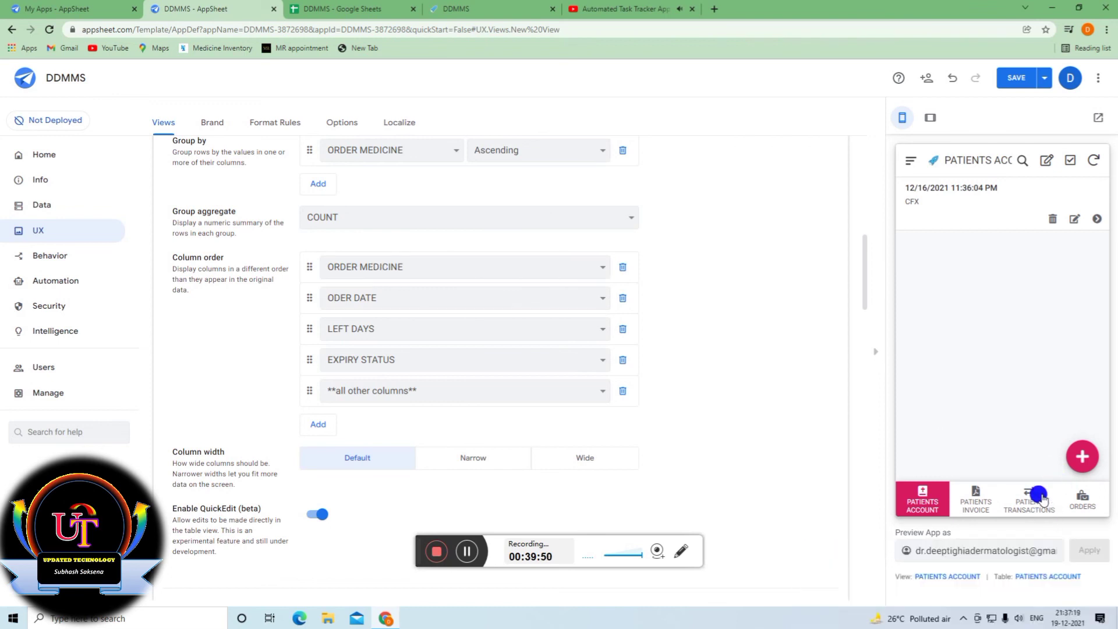
Look at the menu views in the app preview, close that menu and show ORDERS in the preview.
click(910, 161)
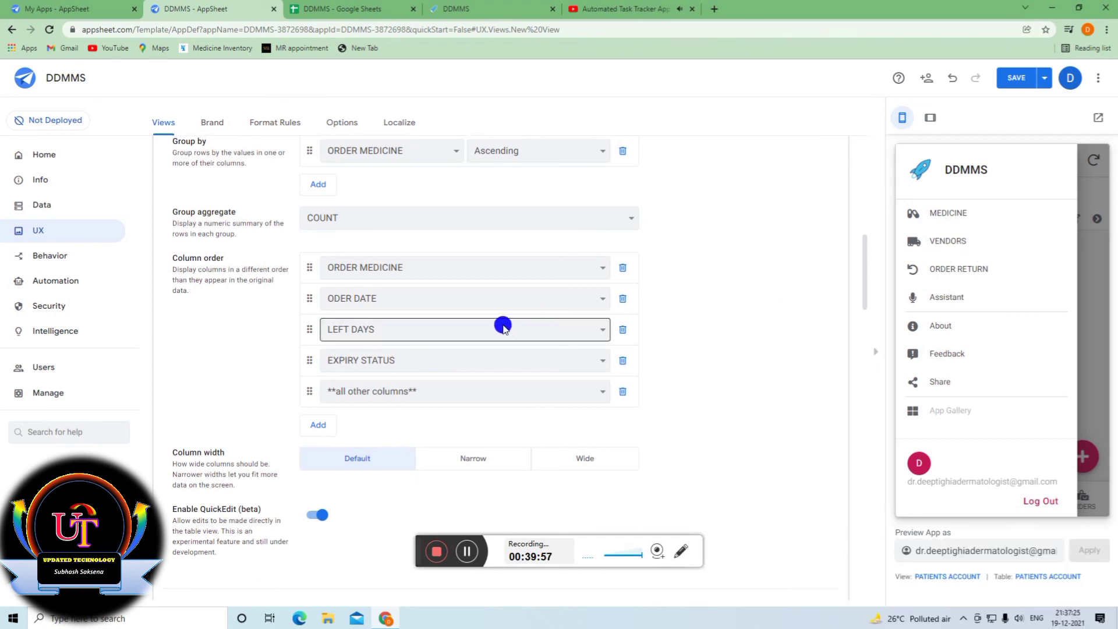
scroll(502, 322, up, 10)
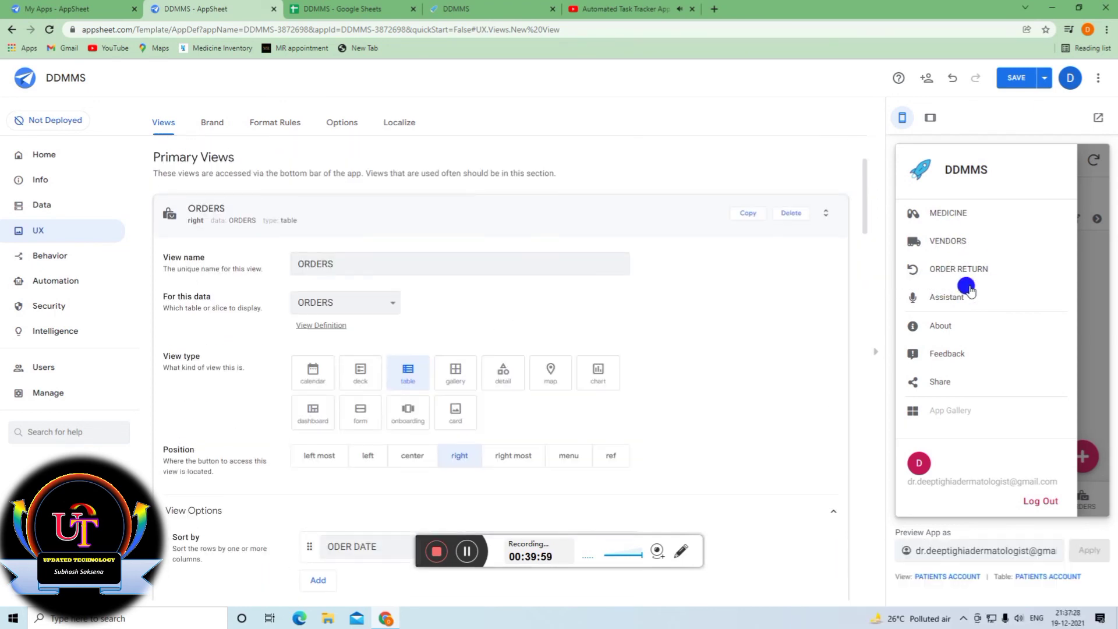
click(1086, 279)
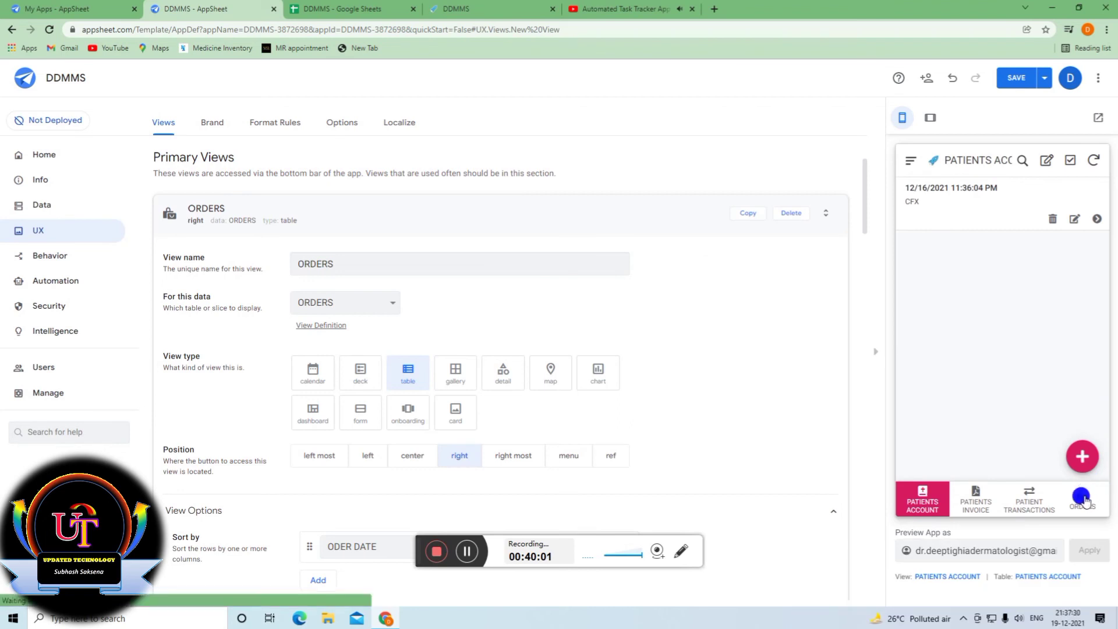
click(1082, 495)
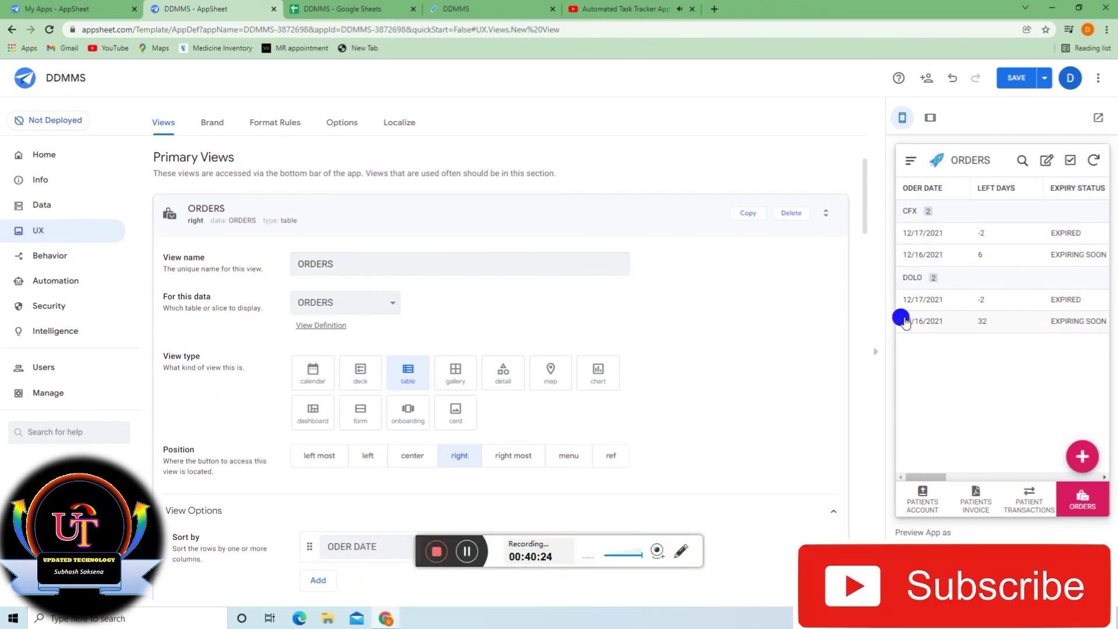
Examine the ORDERS view's column width and QuickEdit settings, checking quick editing of purchase costs in the app preview.
scroll(586, 374, down, 8)
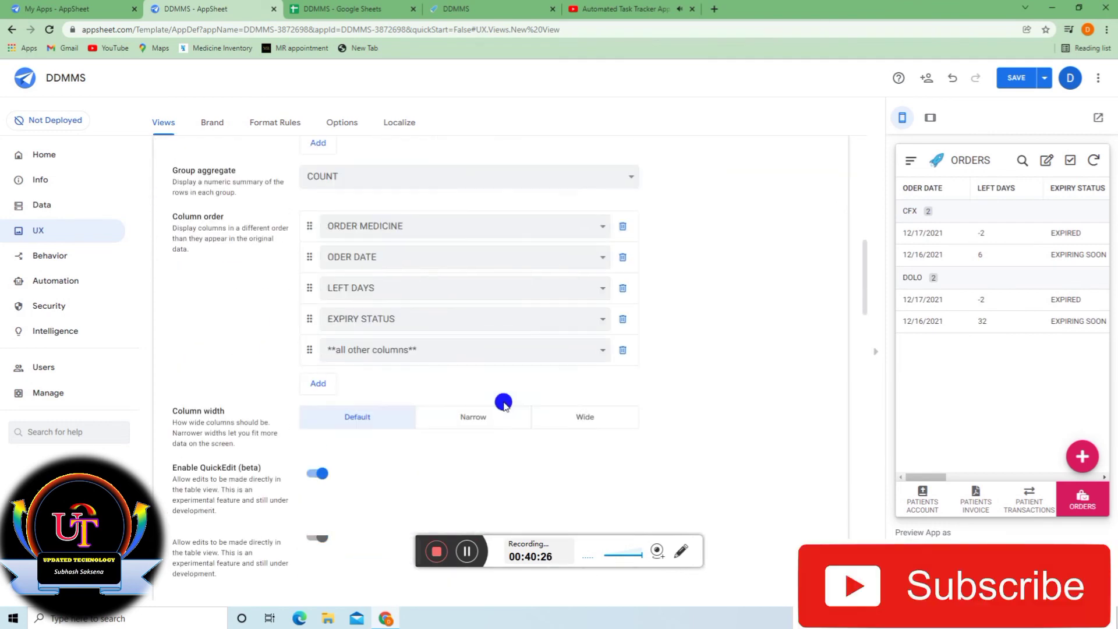
scroll(469, 334, down, 2)
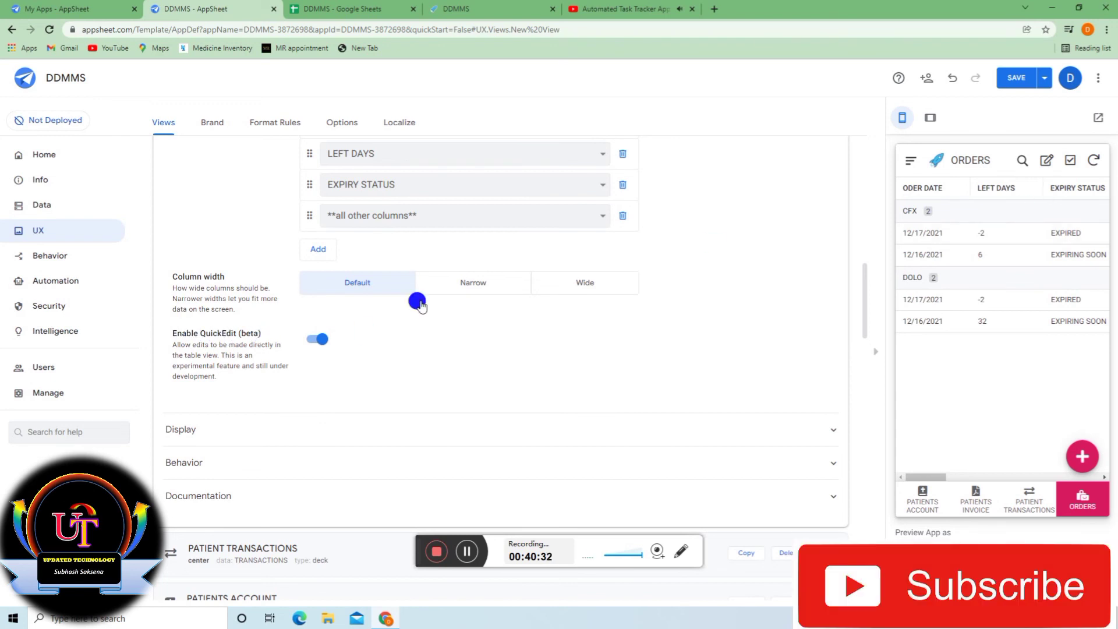
click(1046, 162)
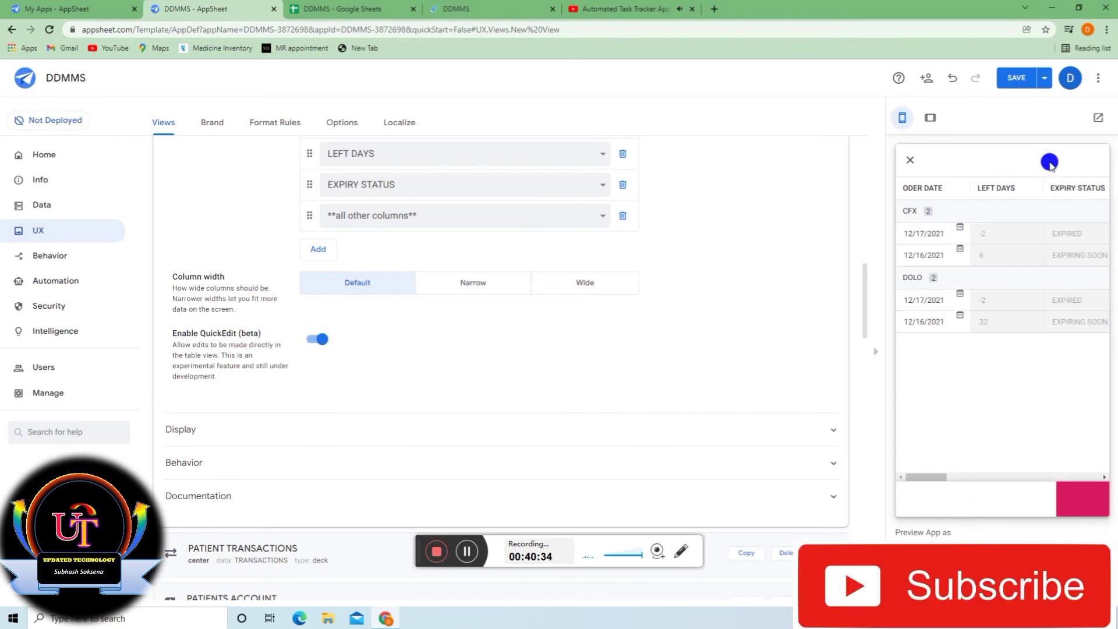
drag(928, 476, 1022, 476)
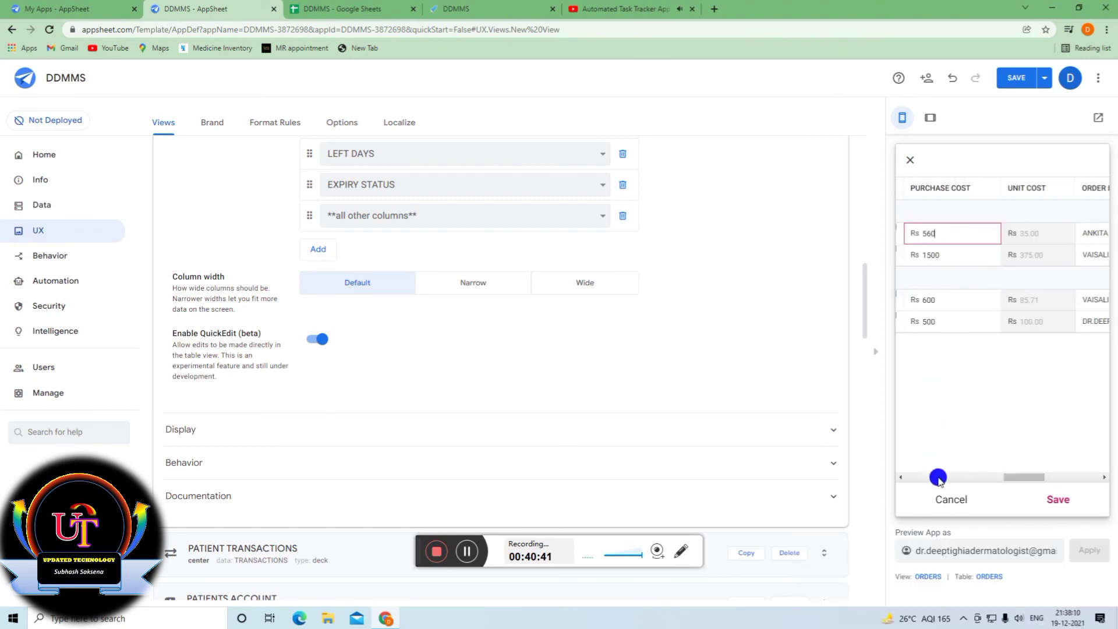
click(315, 343)
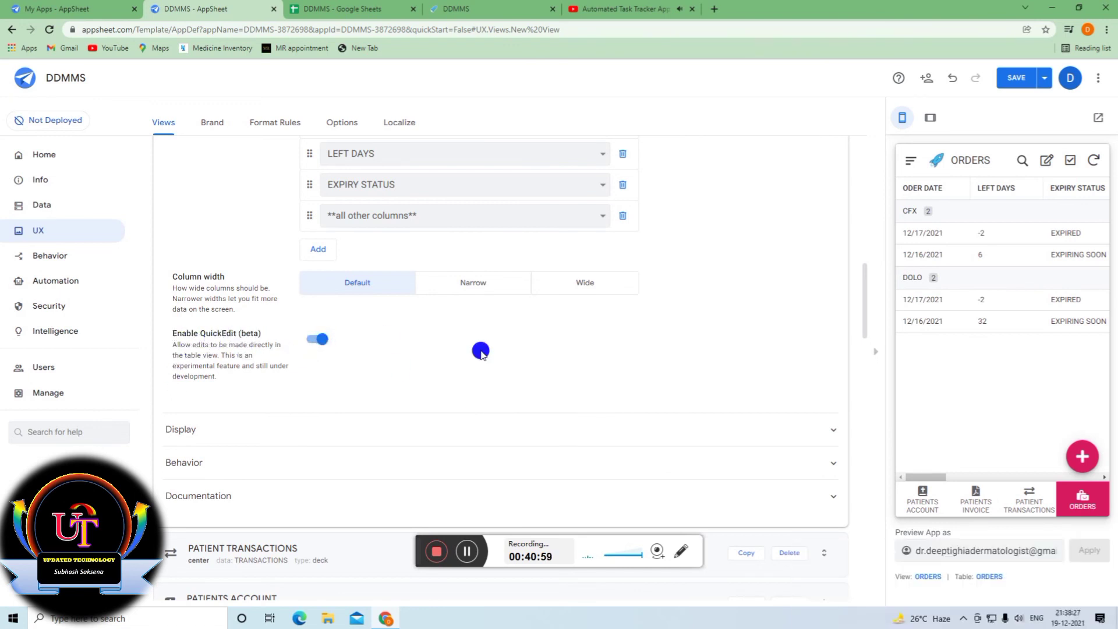
Look over the remaining ORDERS view settings and collapse them.
scroll(366, 376, down, 2)
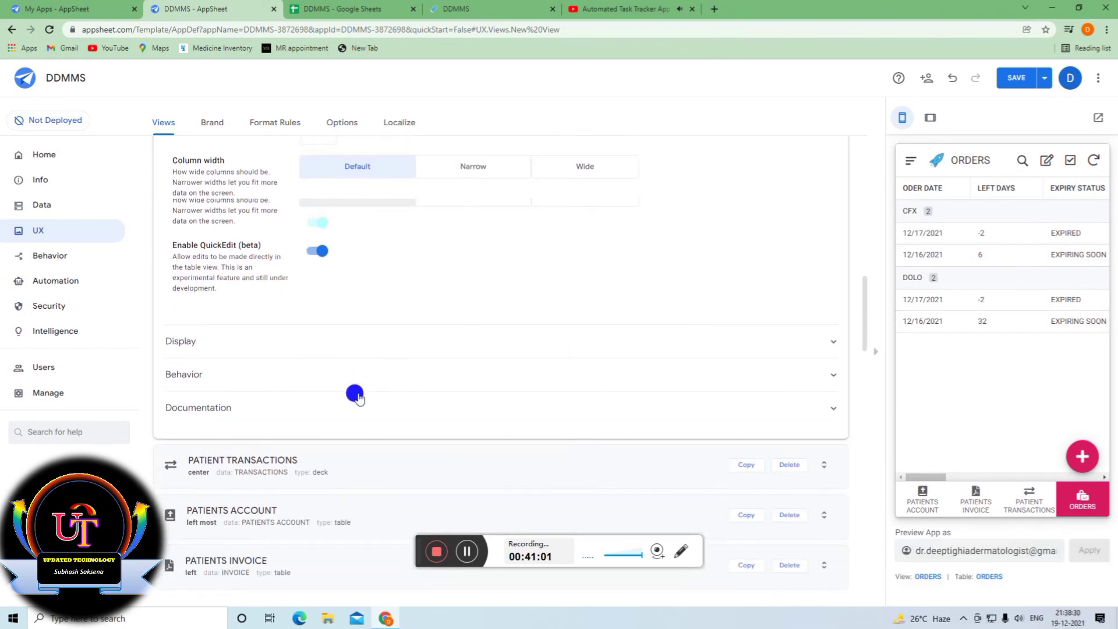
scroll(408, 357, up, 9)
scroll(390, 261, up, 3)
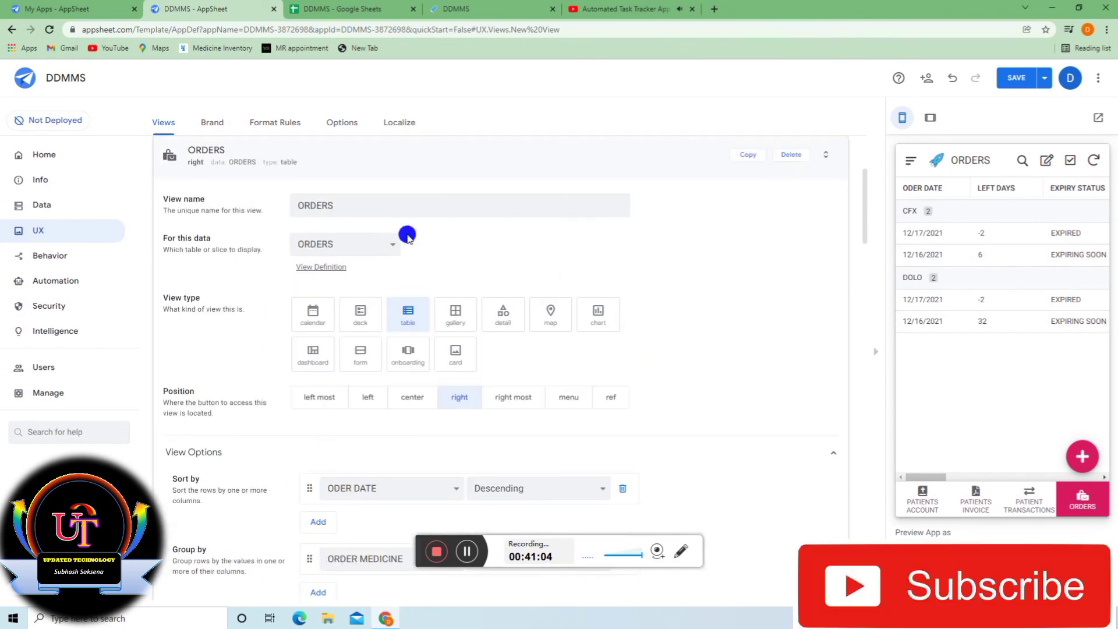
click(431, 149)
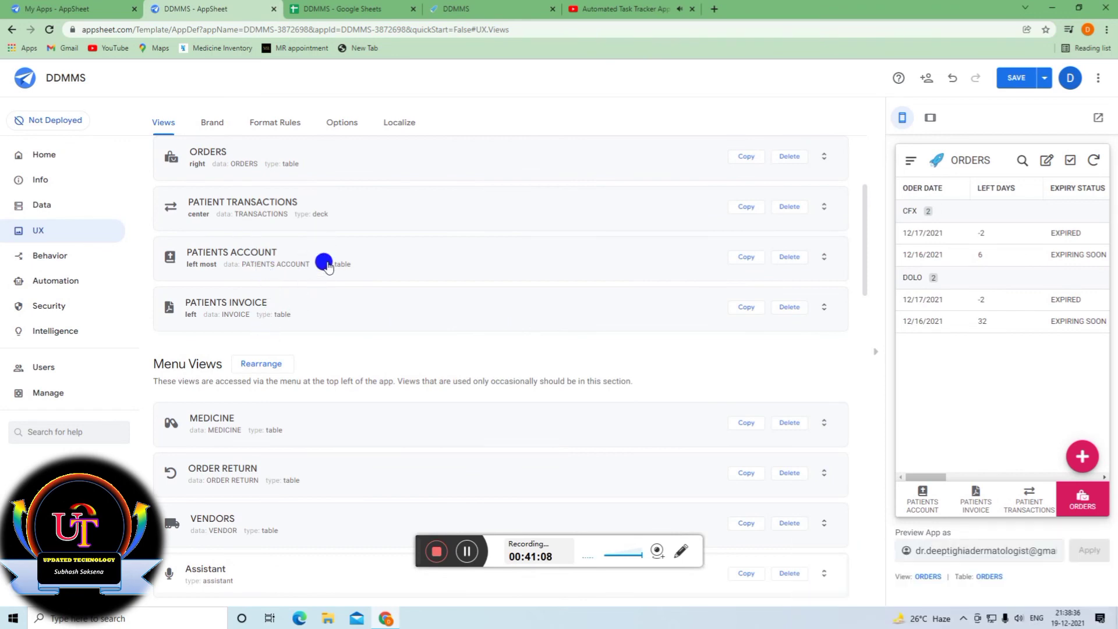
Expand the PATIENTS ACCOUNT view and examine its sorting, grouping, column order, view type and position settings.
click(357, 256)
scroll(495, 361, down, 5)
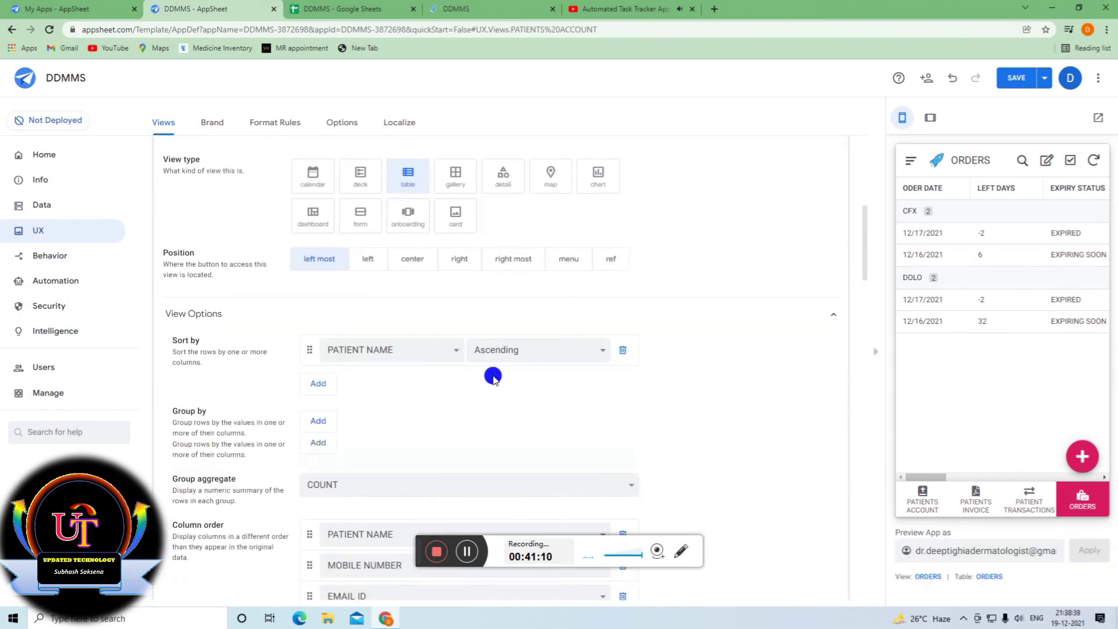
scroll(487, 387, up, 1)
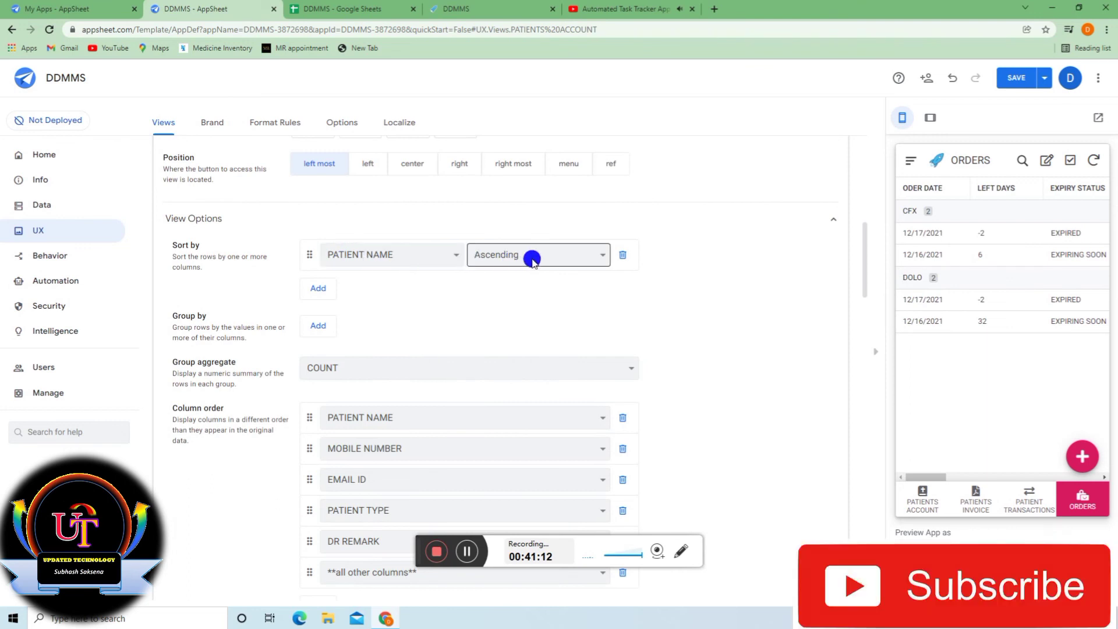
scroll(437, 349, down, 3)
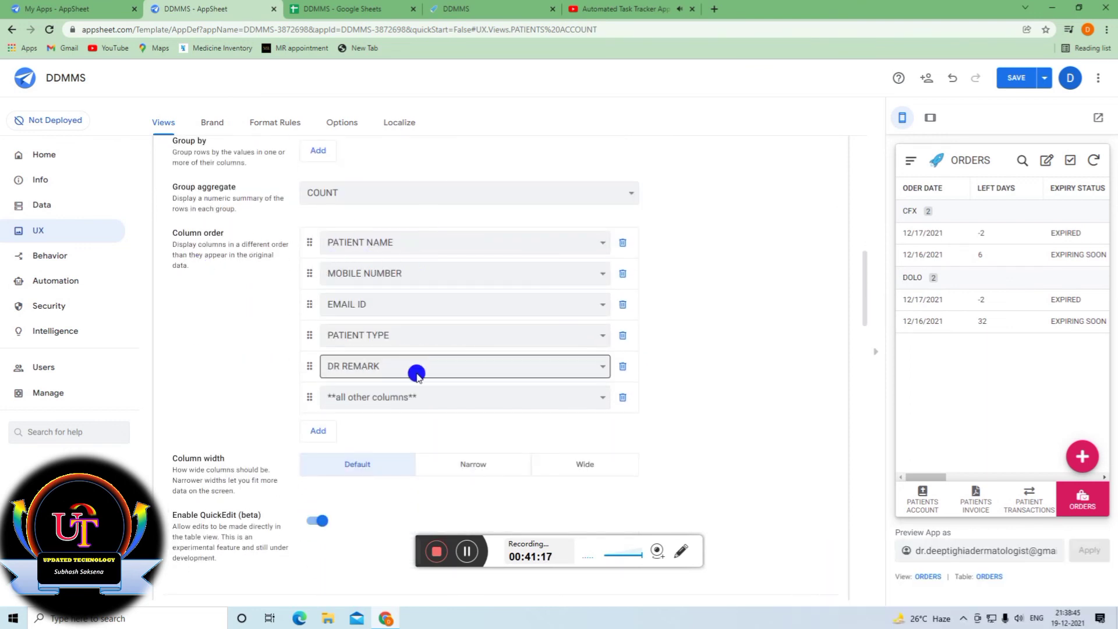
scroll(419, 375, down, 1)
scroll(452, 321, up, 4)
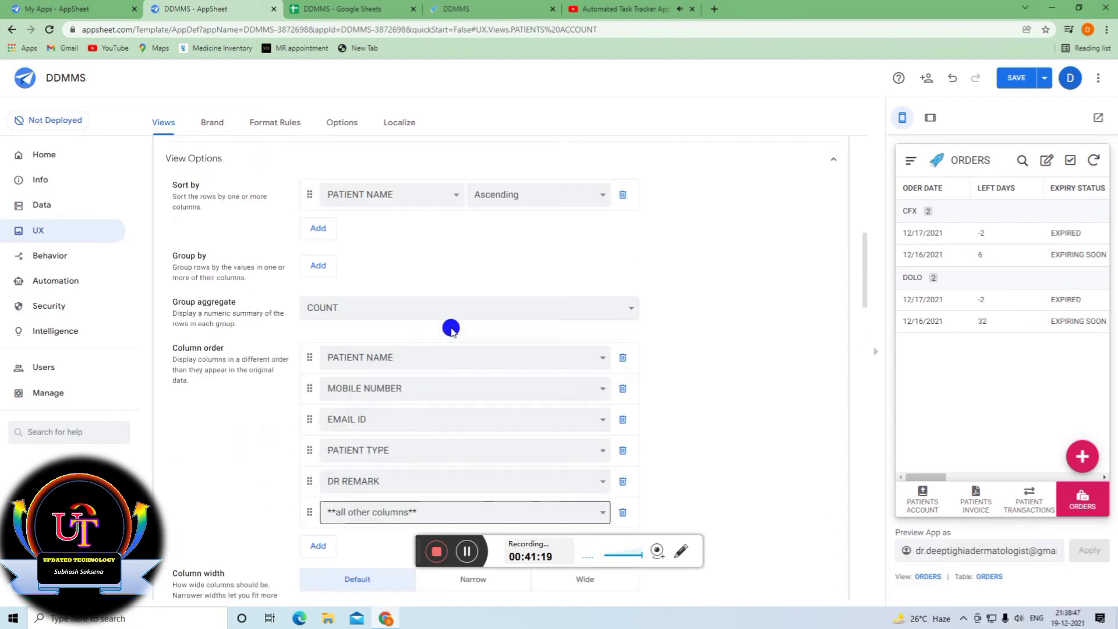
scroll(215, 254, up, 3)
scroll(713, 345, up, 1)
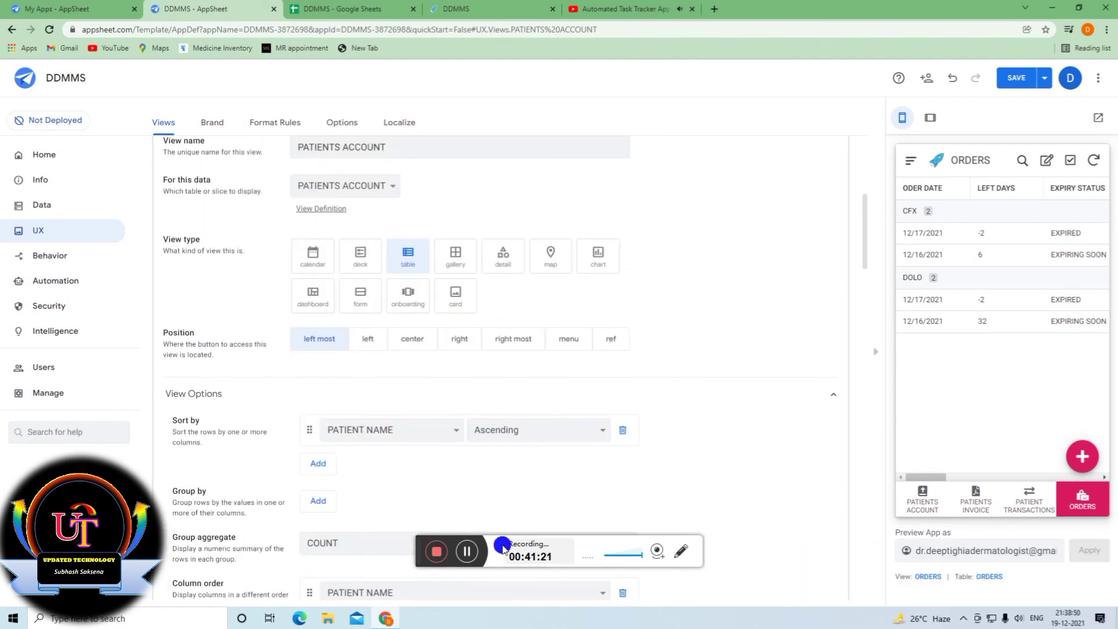
Show PATIENTS ACCOUNT in the app preview to compare it with its settings, and collapse the view's settings.
click(907, 505)
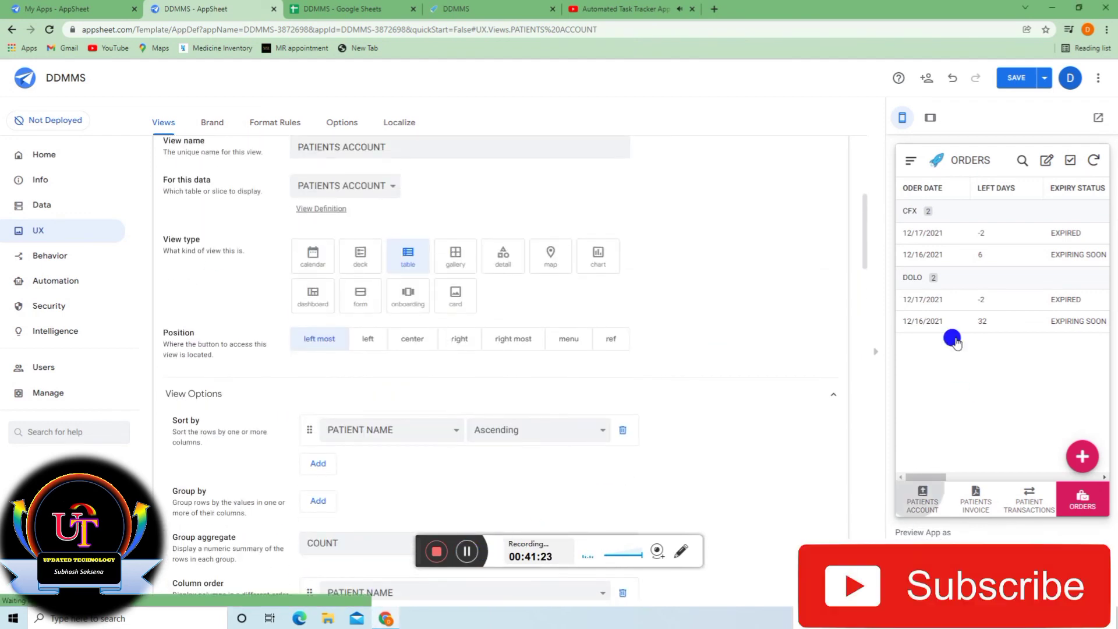
scroll(412, 365, down, 1)
scroll(413, 365, up, 6)
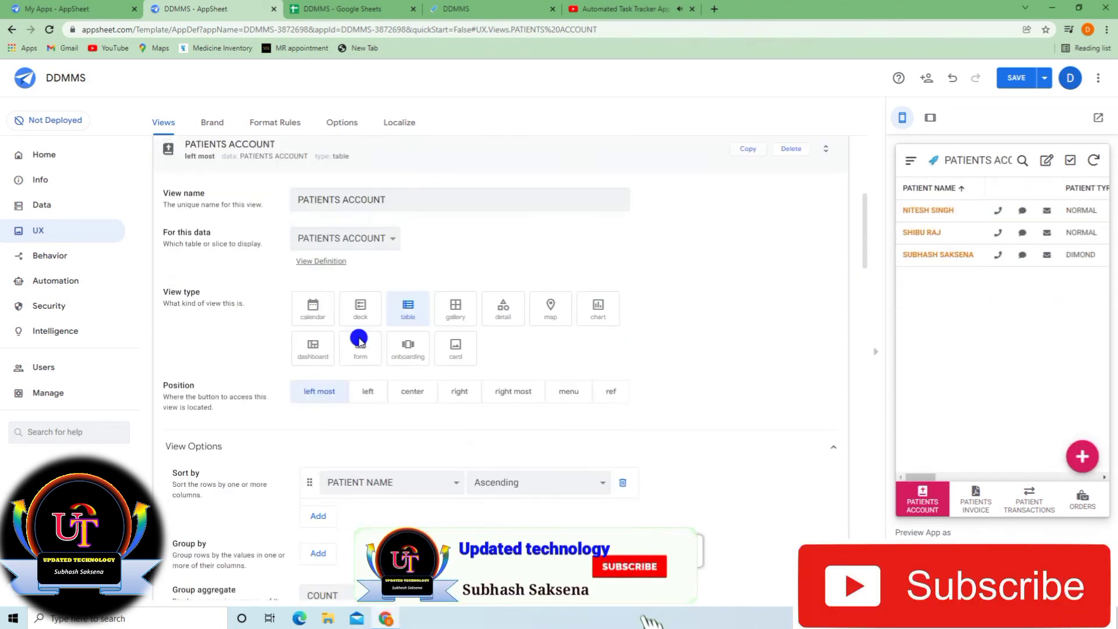
click(326, 374)
Look over the primary and menu views and expand the MEDICINE view to examine its settings.
scroll(377, 361, down, 4)
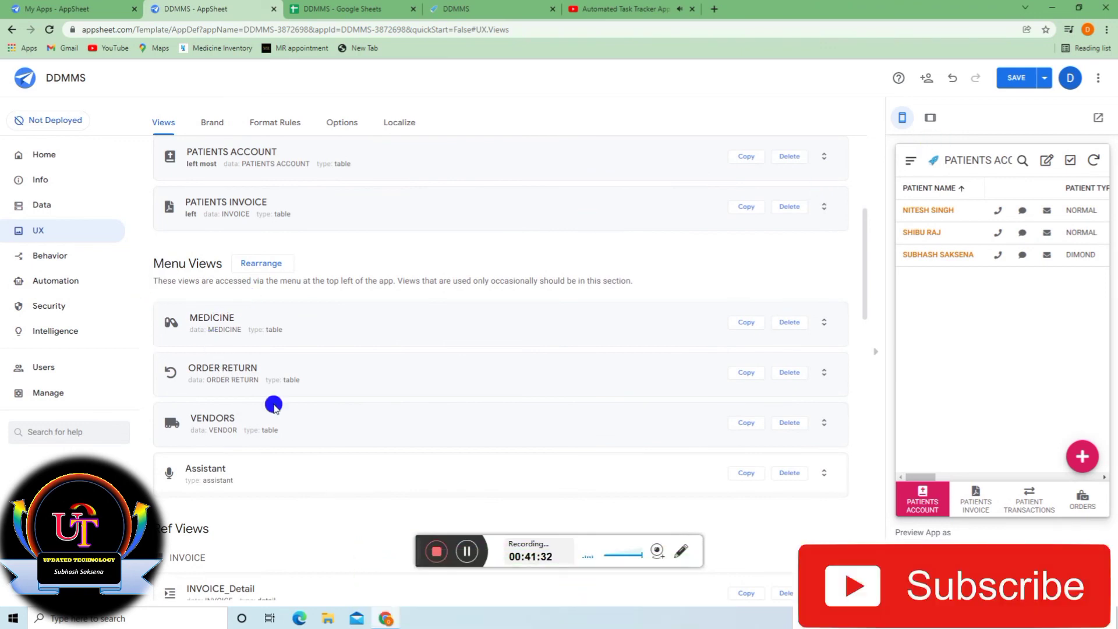
scroll(323, 208, up, 2)
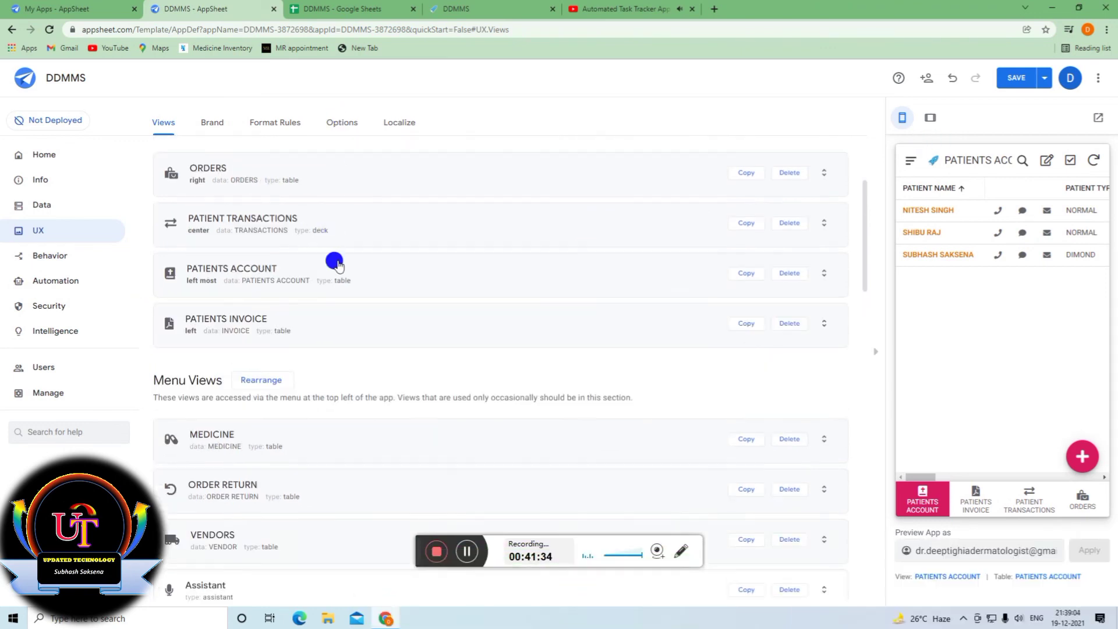
click(338, 424)
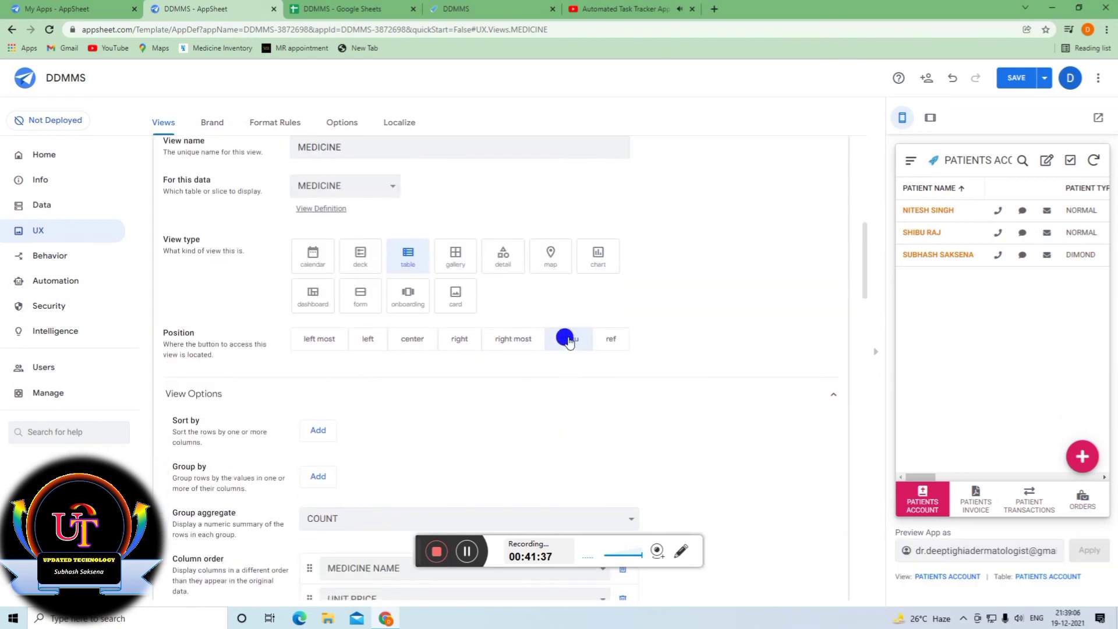
Show the preview app's navigation menu to compare it with the MEDICINE view's position setting, and collapse the view's settings.
click(910, 163)
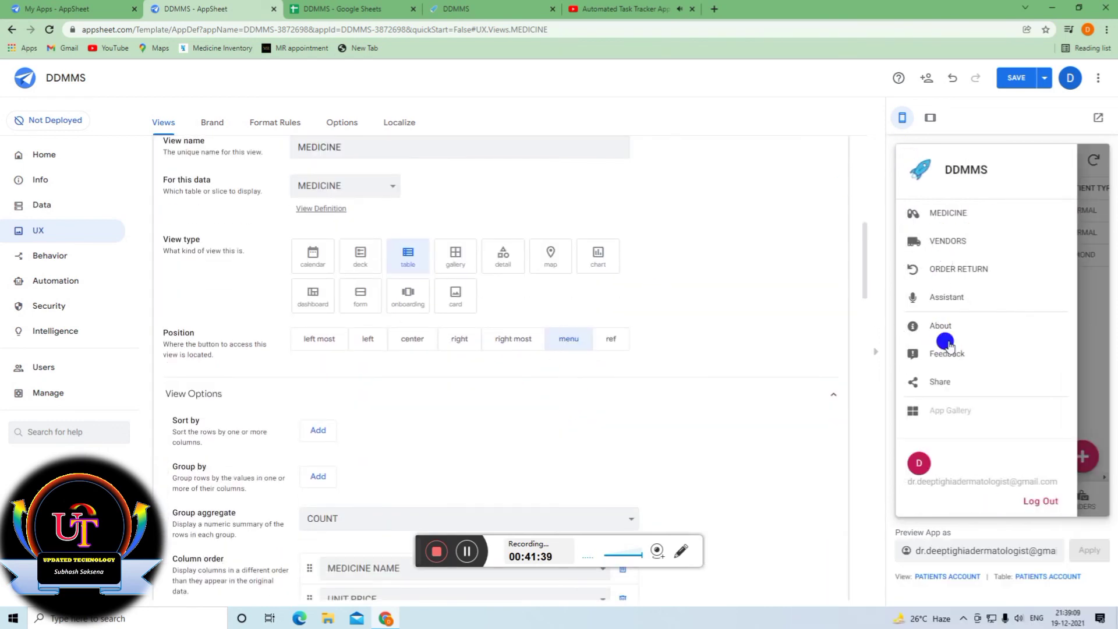
scroll(326, 312, up, 4)
click(354, 319)
Look over the INVOICE ref views and examine the details of invoice 6979302a from PATIENTS INVOICE in the app preview.
scroll(349, 370, down, 5)
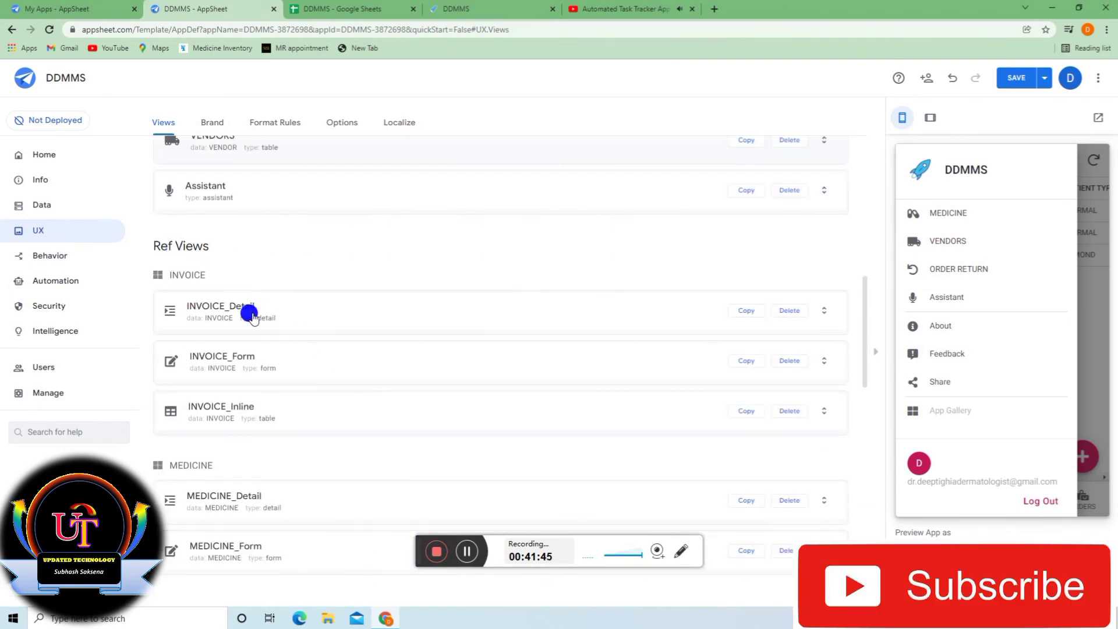
scroll(257, 323, down, 1)
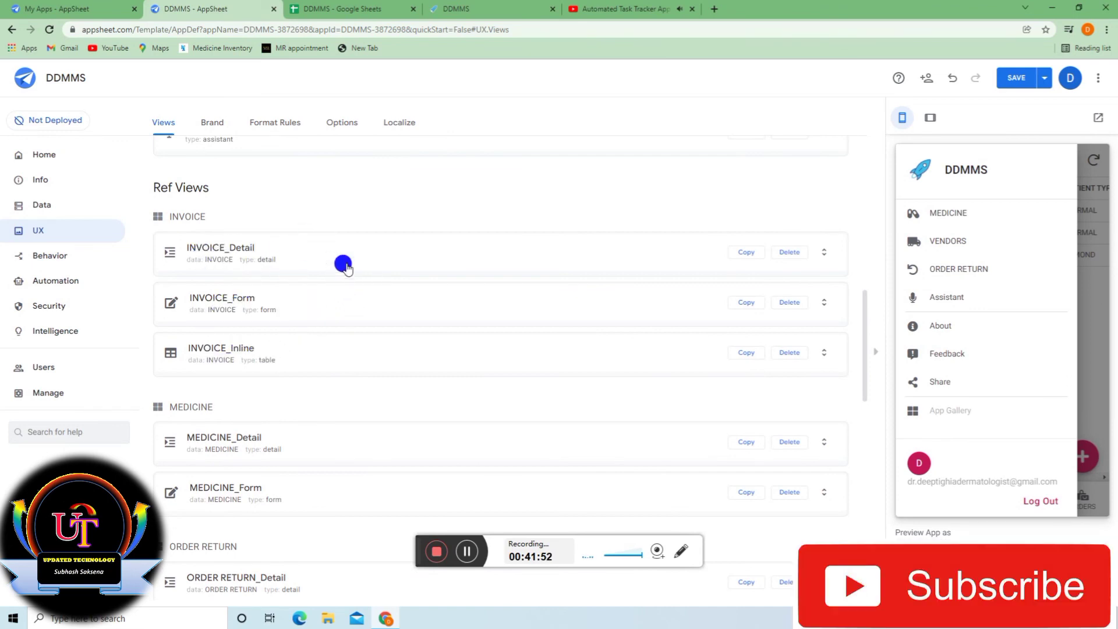
click(1098, 365)
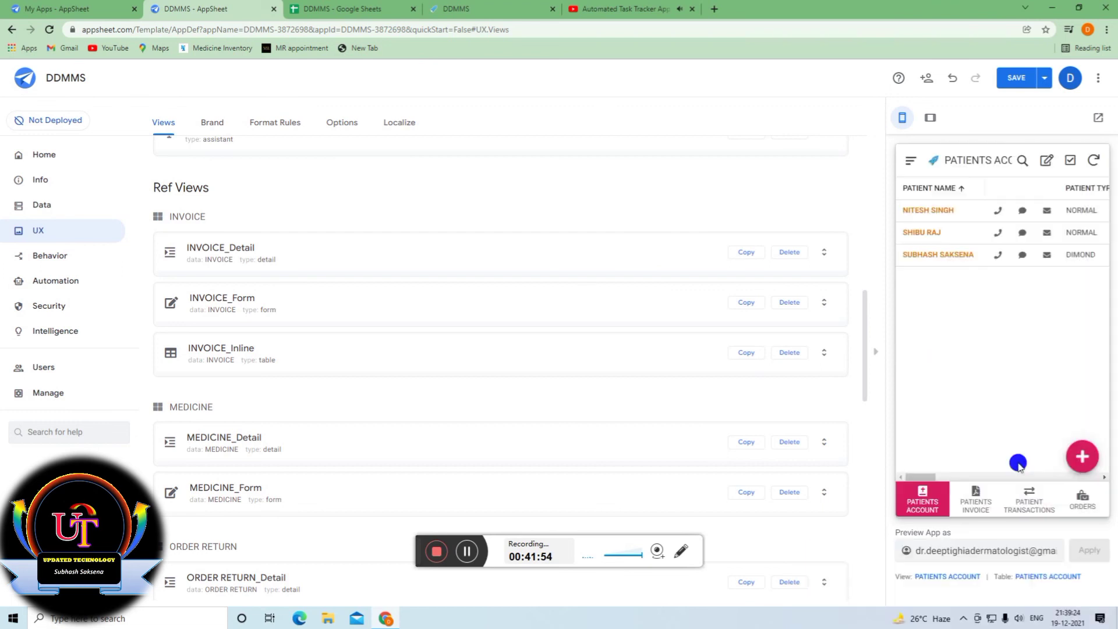
click(970, 499)
click(999, 295)
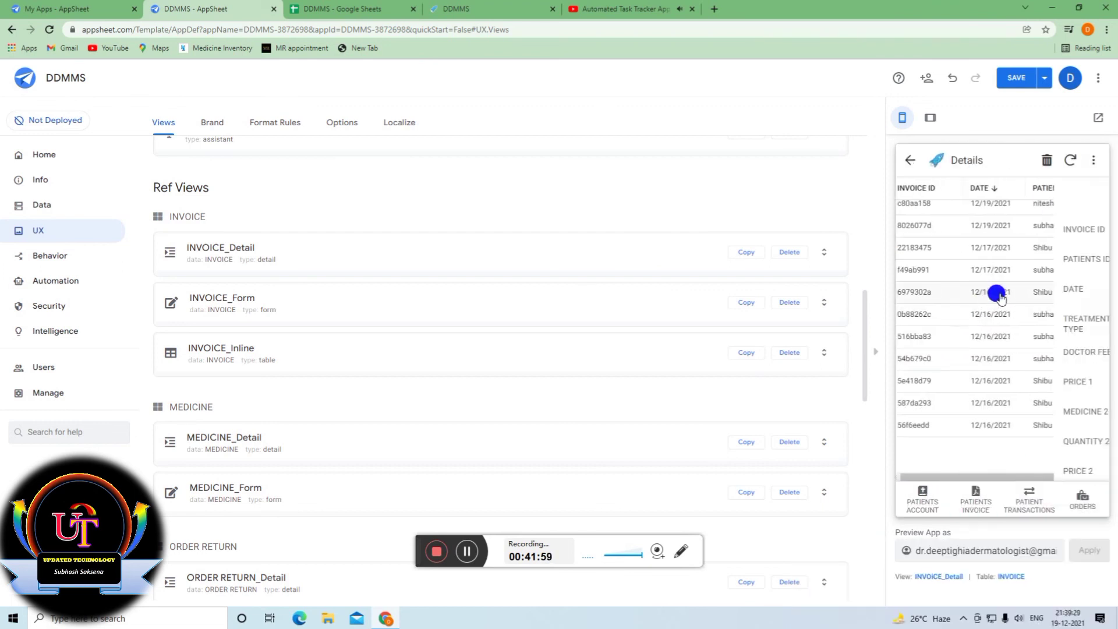
scroll(1078, 457, down, 10)
Open the invoice's edit form in the app preview and look through its fields.
click(1082, 460)
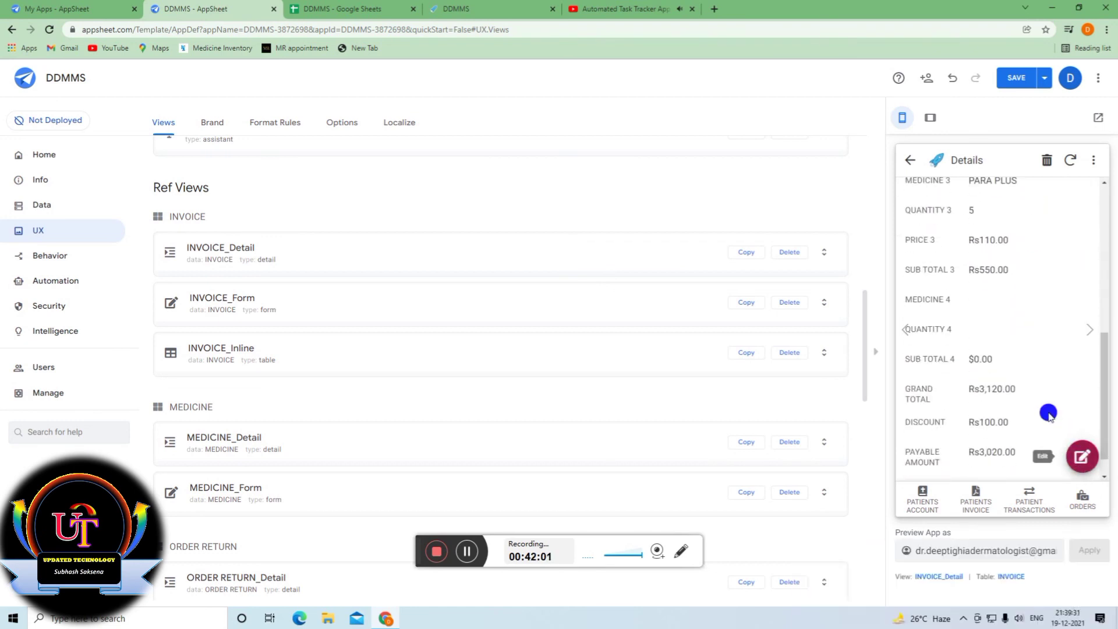
scroll(1022, 393, down, 5)
scroll(1018, 394, down, 2)
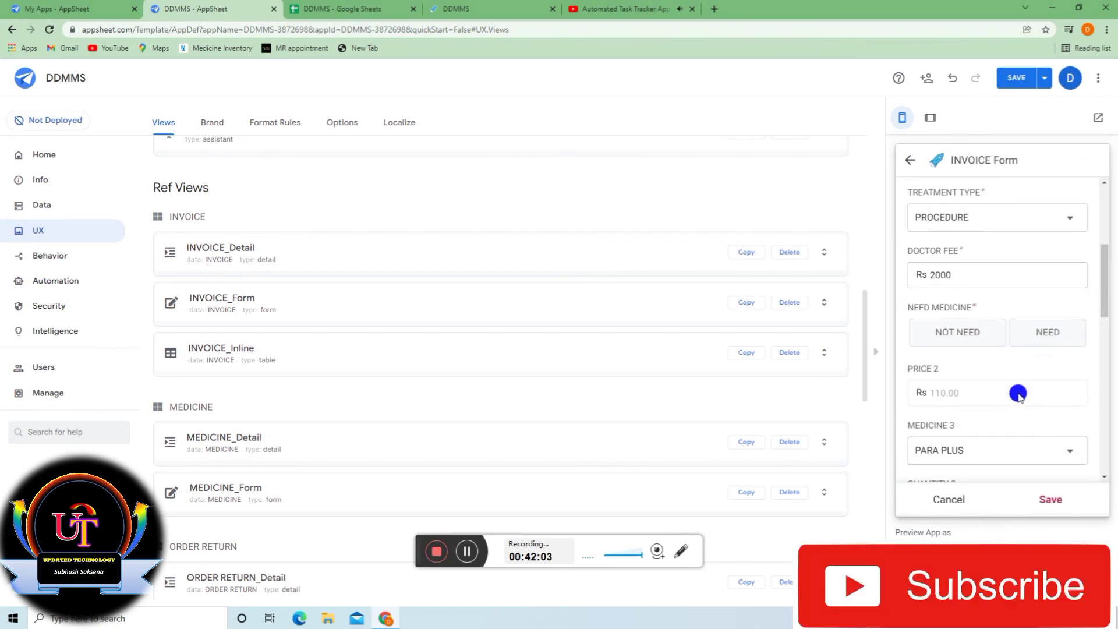
scroll(1013, 379, up, 6)
scroll(1009, 348, up, 1)
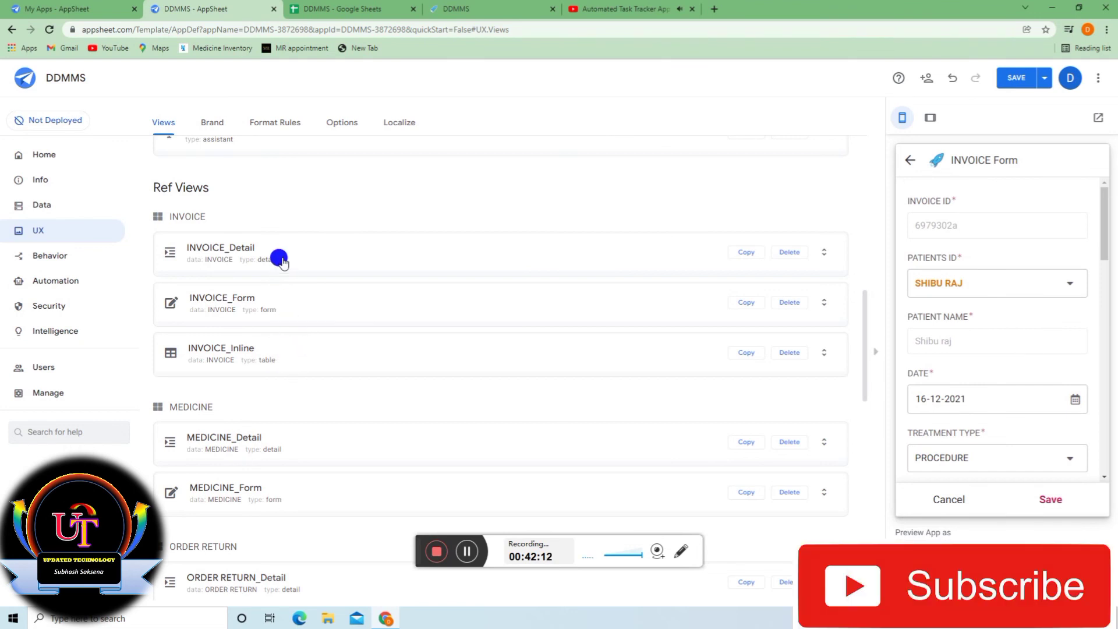
Look over the INVOICE, MEDICINE and ORDER RETURN ref views, and cancel the invoice form in the app preview.
scroll(295, 384, down, 2)
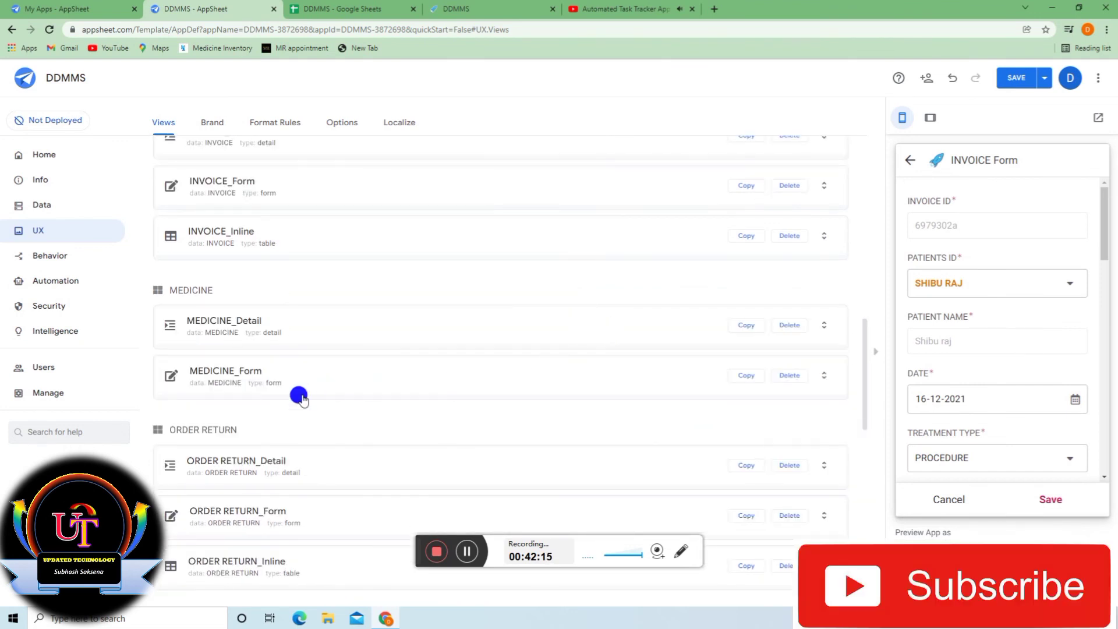
scroll(299, 396, down, 1)
scroll(312, 375, up, 5)
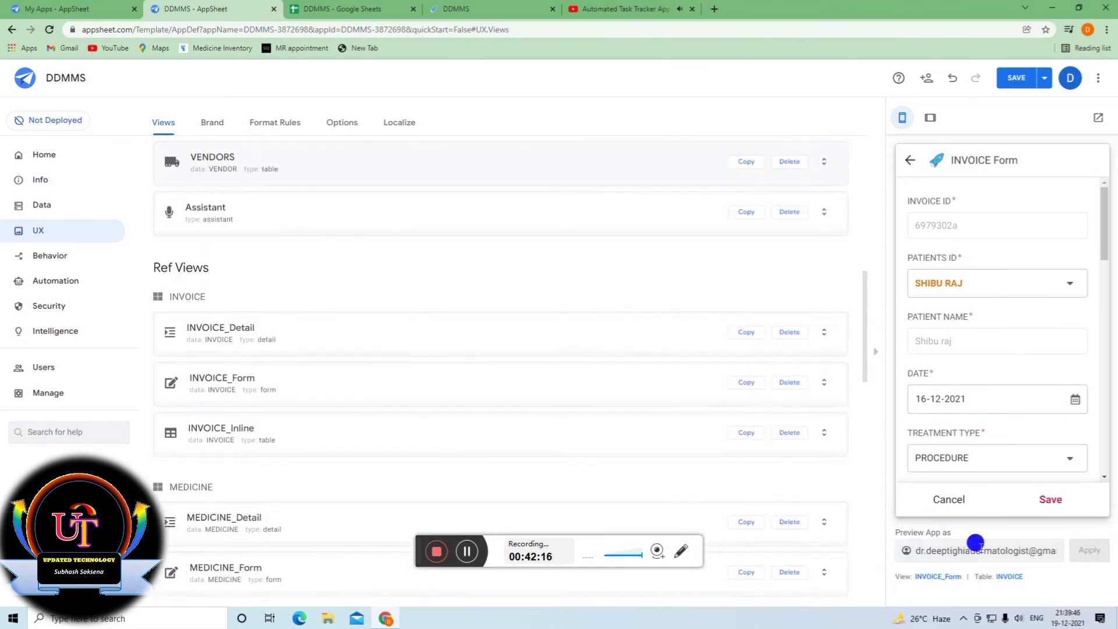
click(955, 499)
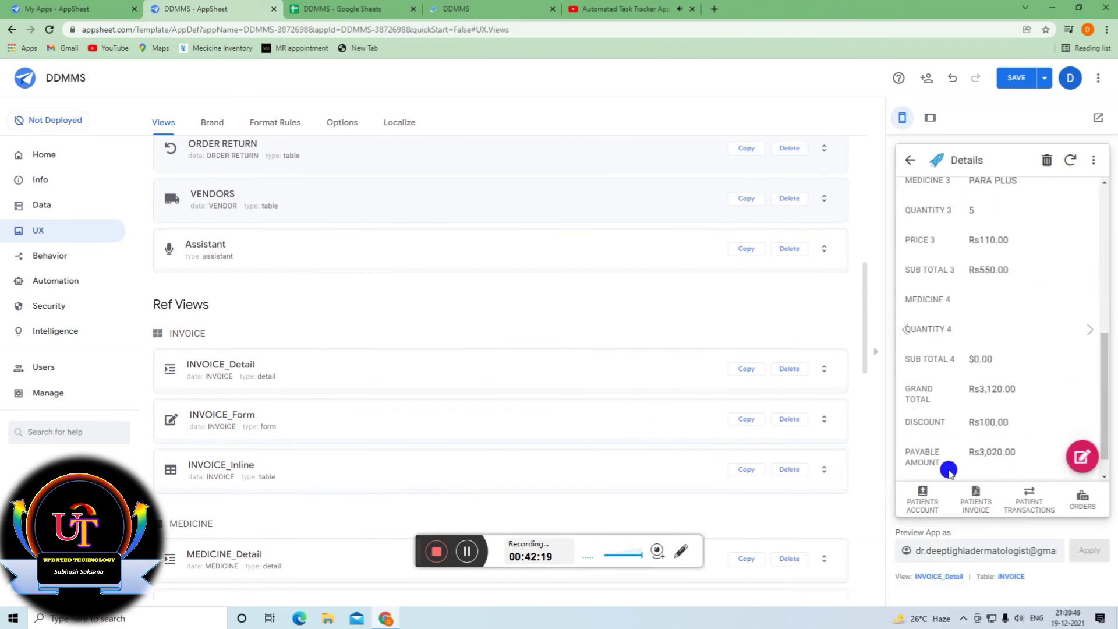
click(475, 552)
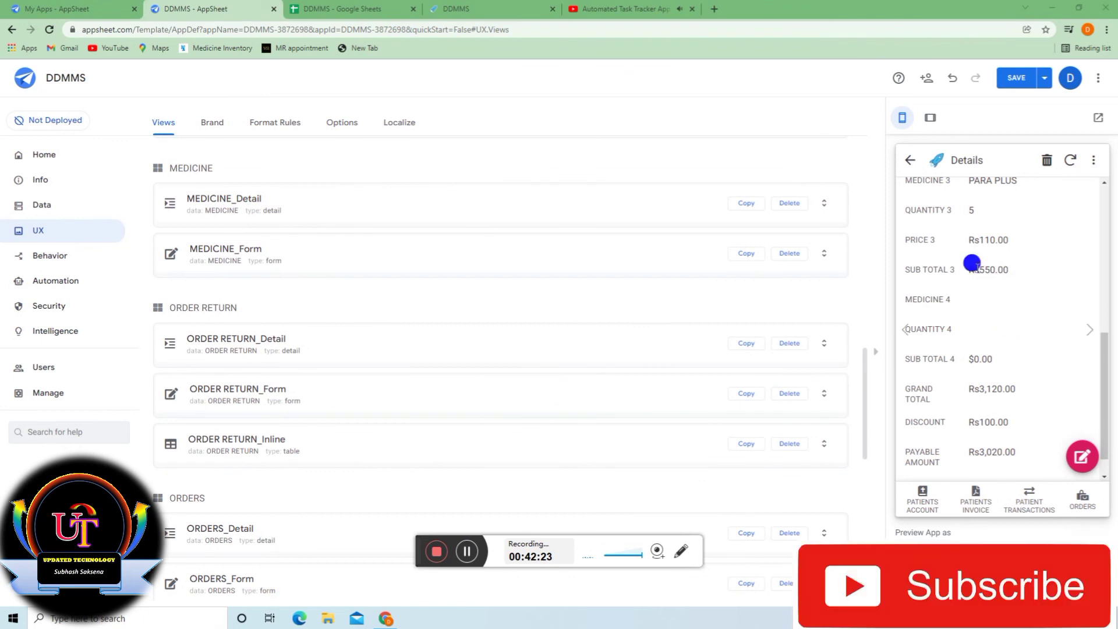
Return the app preview to the invoice list, look over the menu views, and show PATIENTS ACCOUNT in the preview.
scroll(960, 248, up, 3)
click(911, 161)
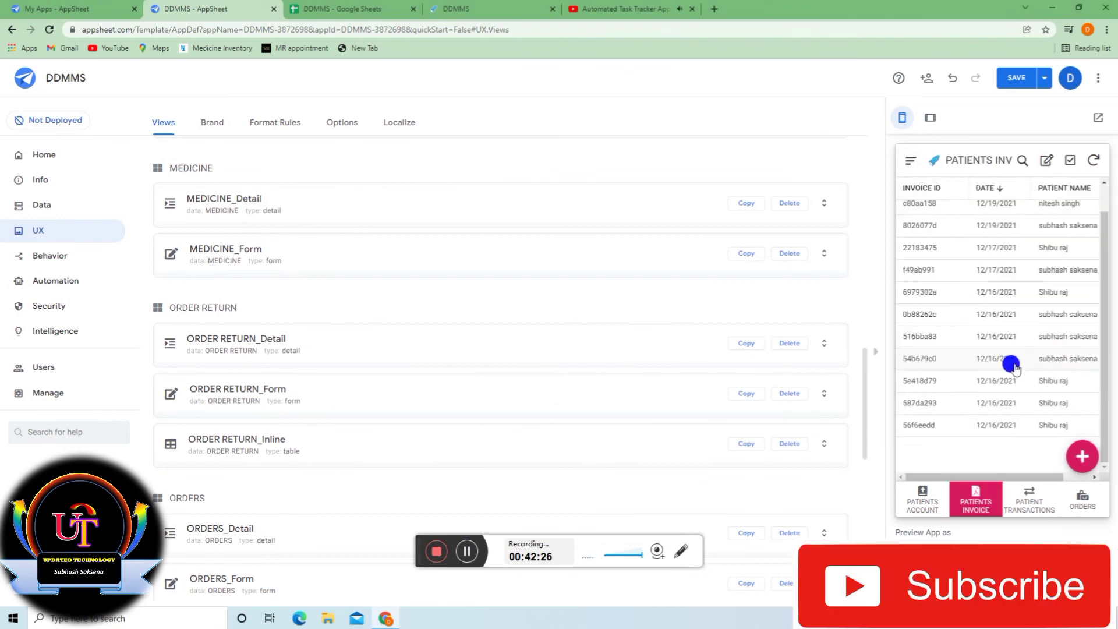
scroll(427, 183, up, 10)
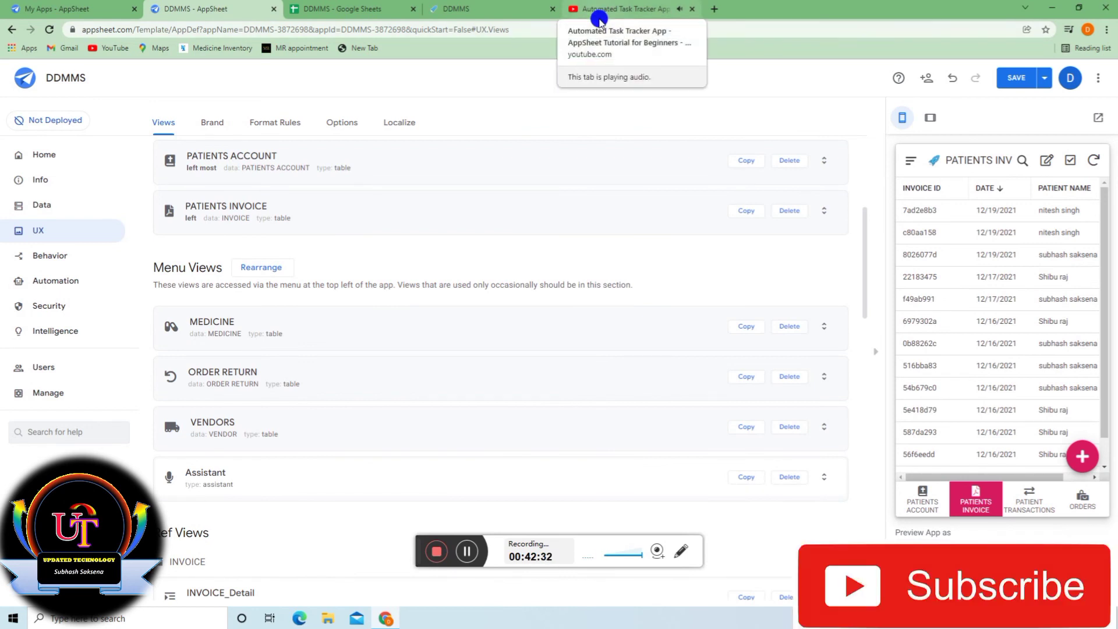
click(931, 492)
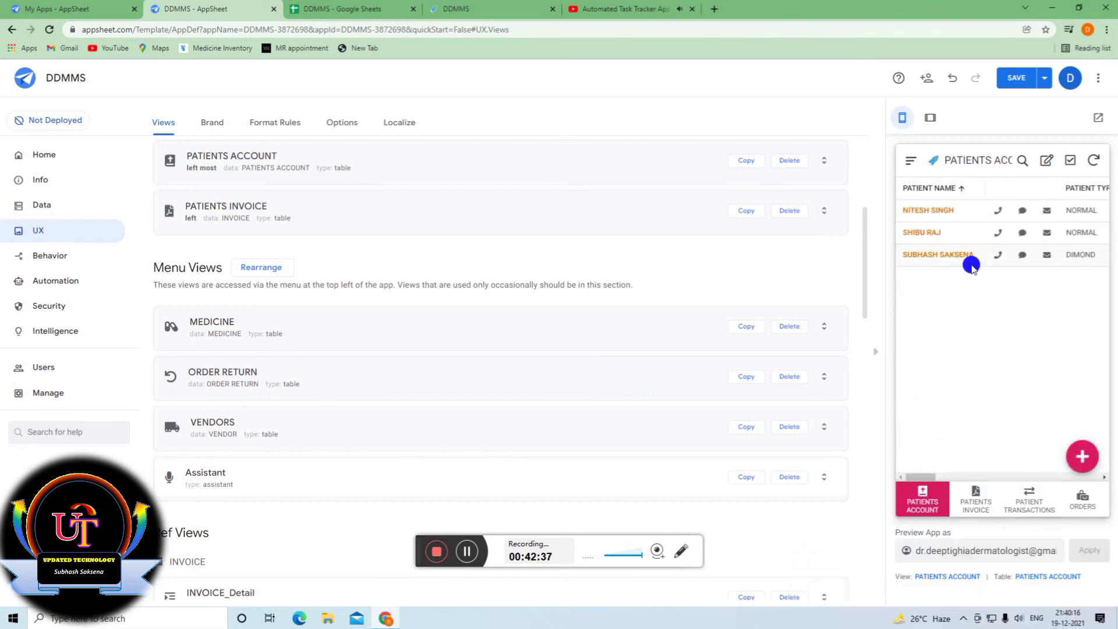